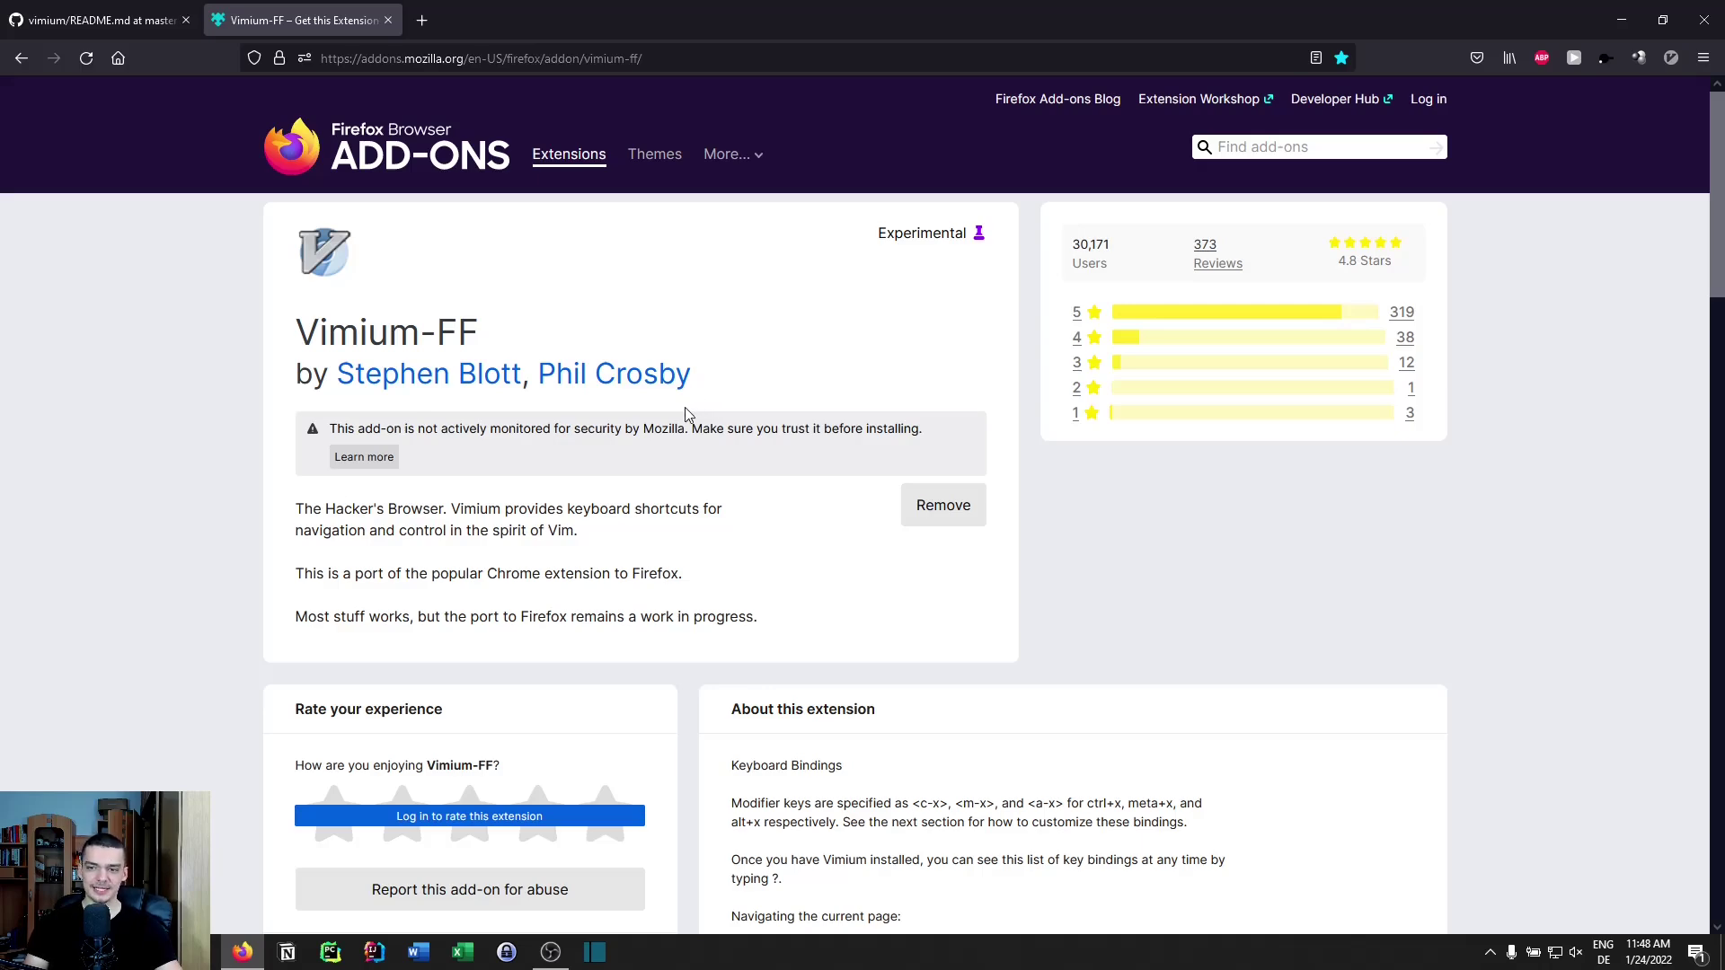
- Switch to the Vimium README on GitHub and skim its key binding lists down to Custom Key Mappings
left_click(96, 12)
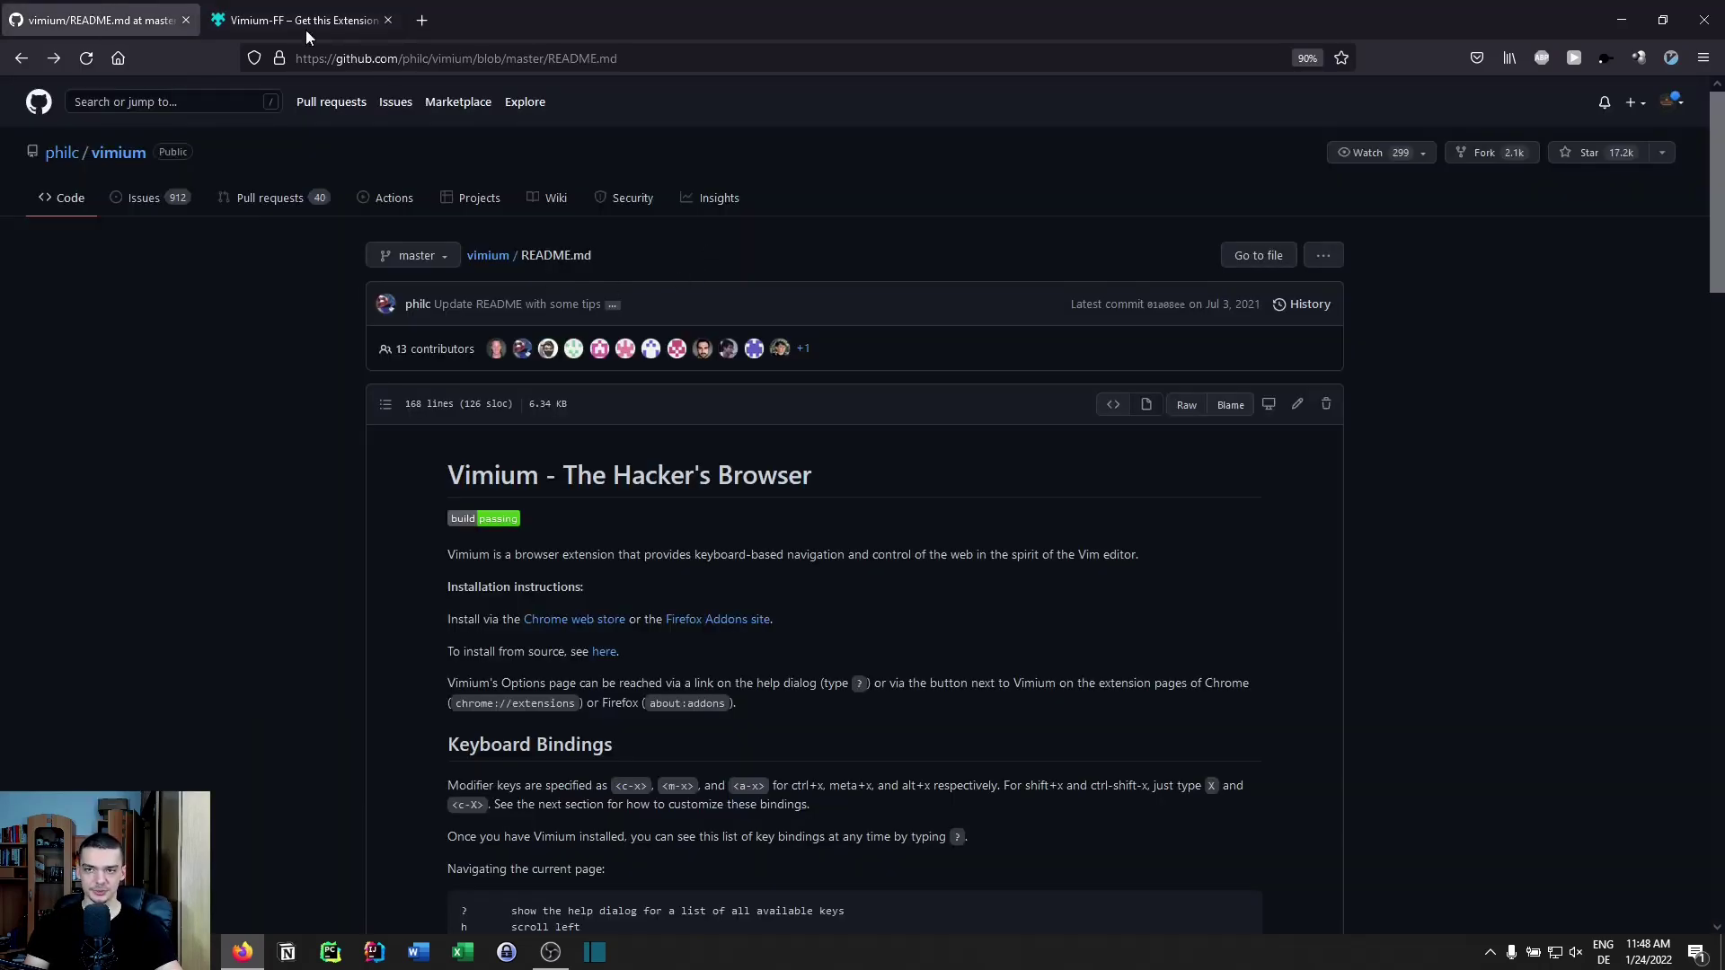
scroll(618, 520, "down", 20)
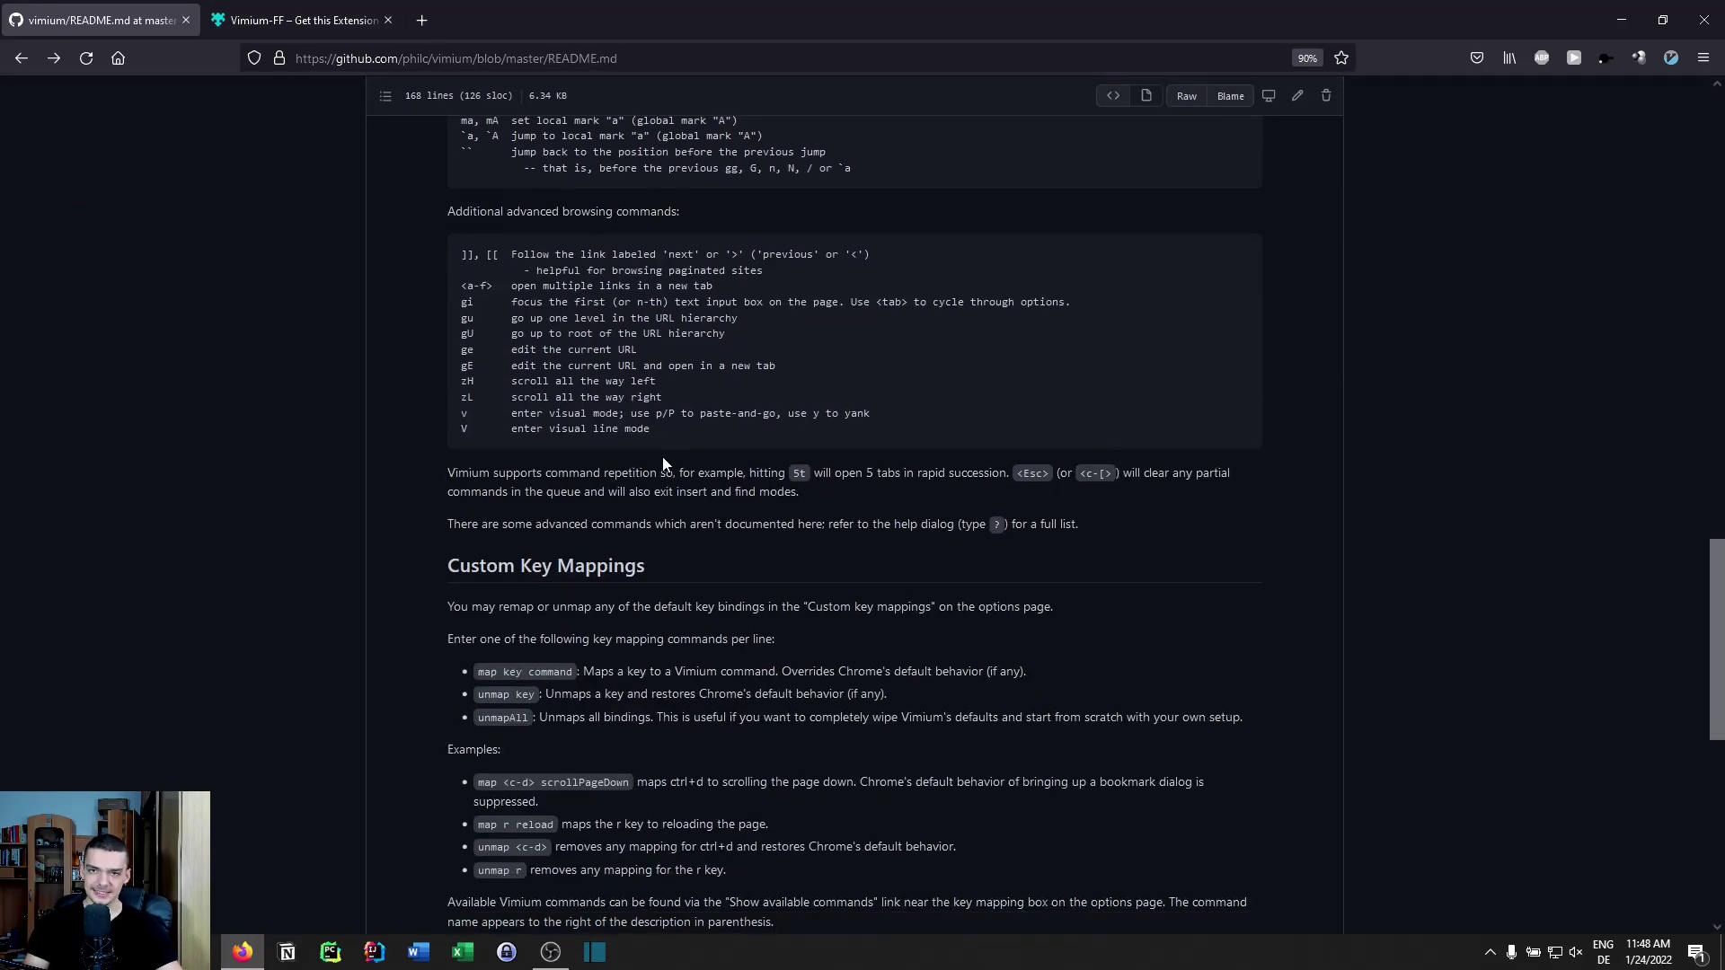
scroll(657, 457, "up", 5)
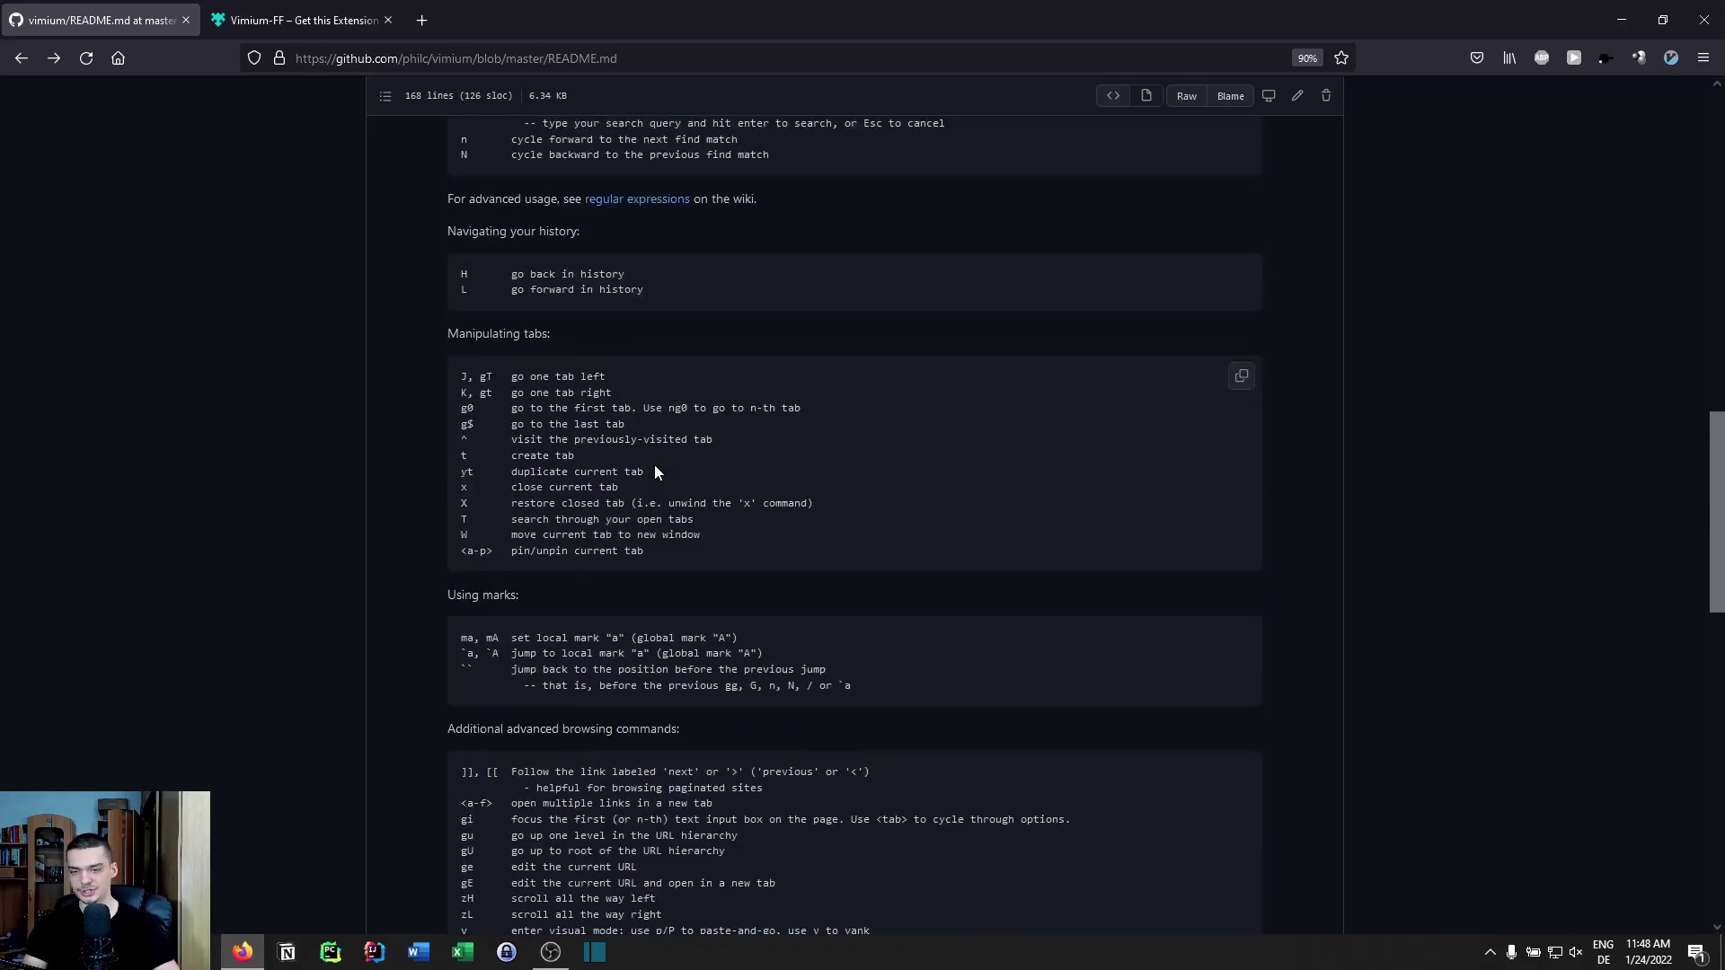
scroll(439, 584, "up", 18)
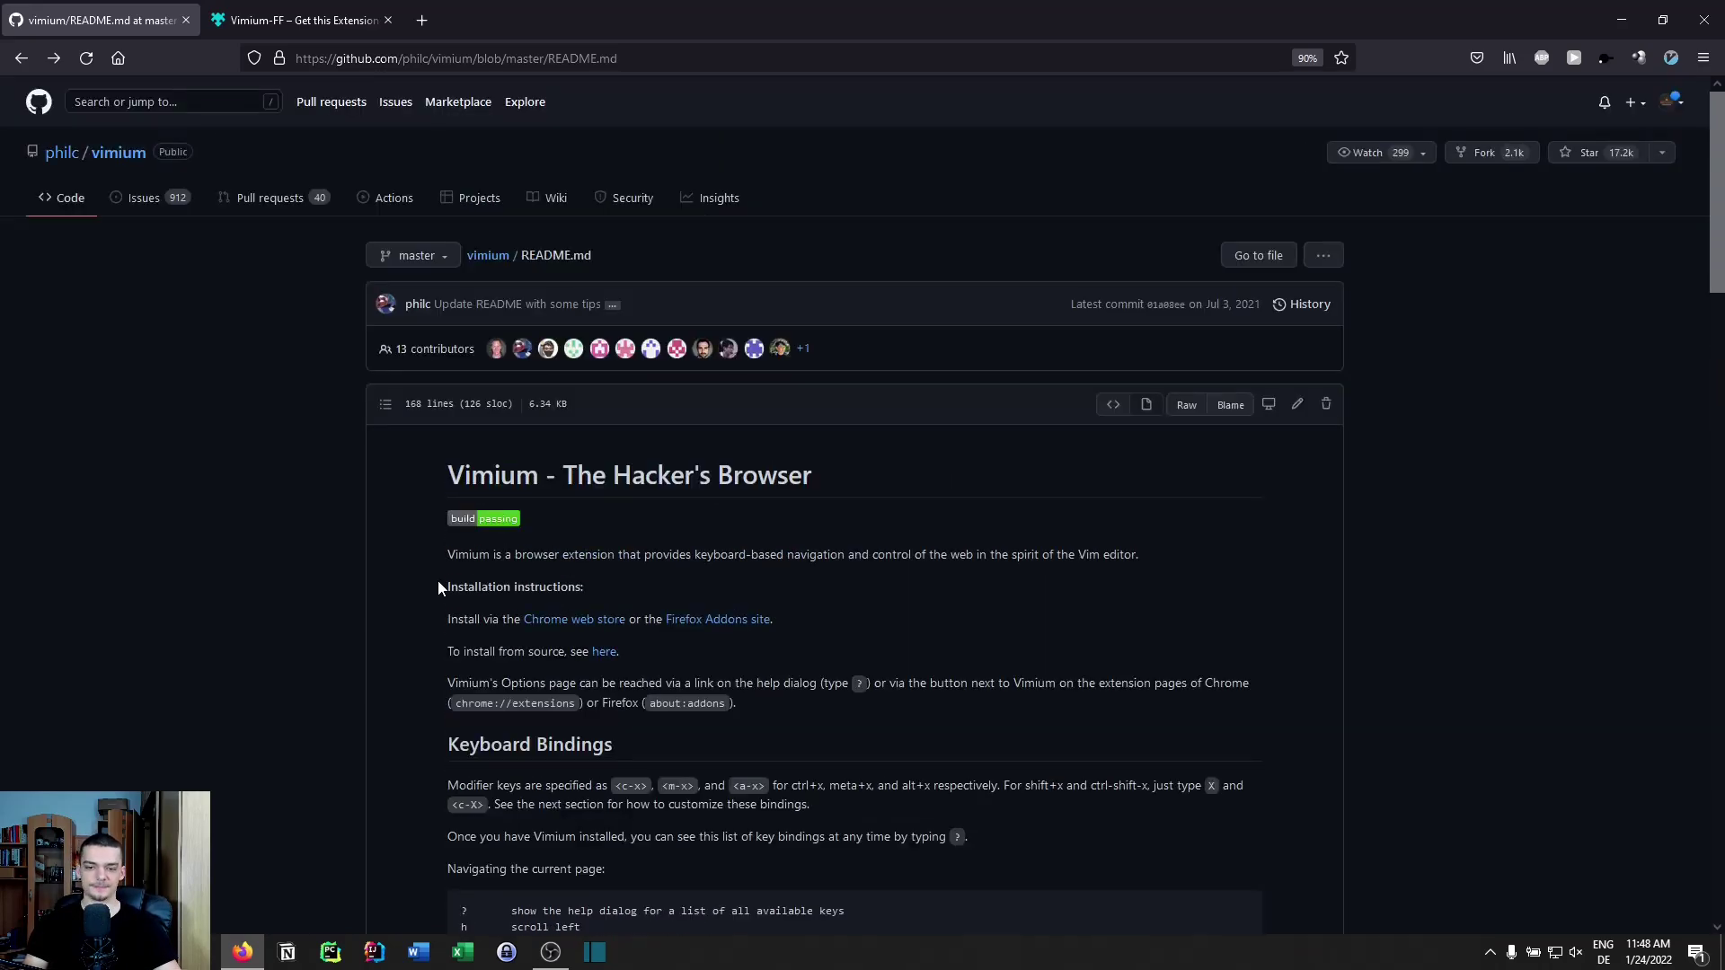
left_click(1703, 58)
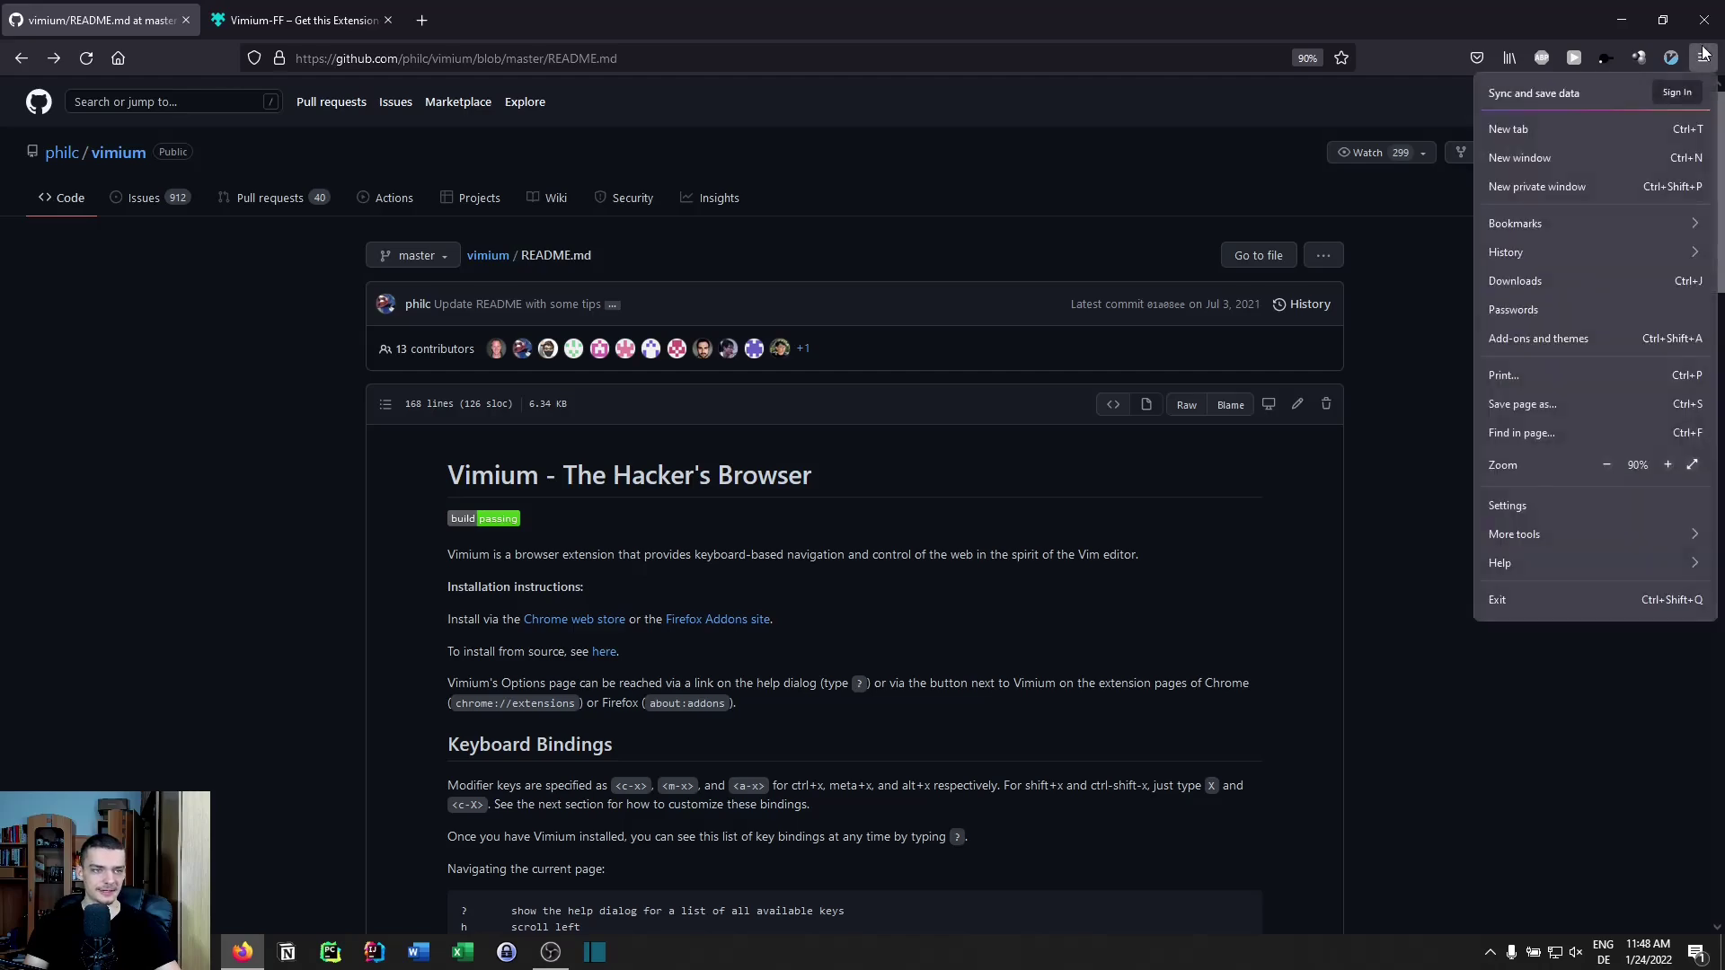
left_click(1176, 130)
left_click(547, 56)
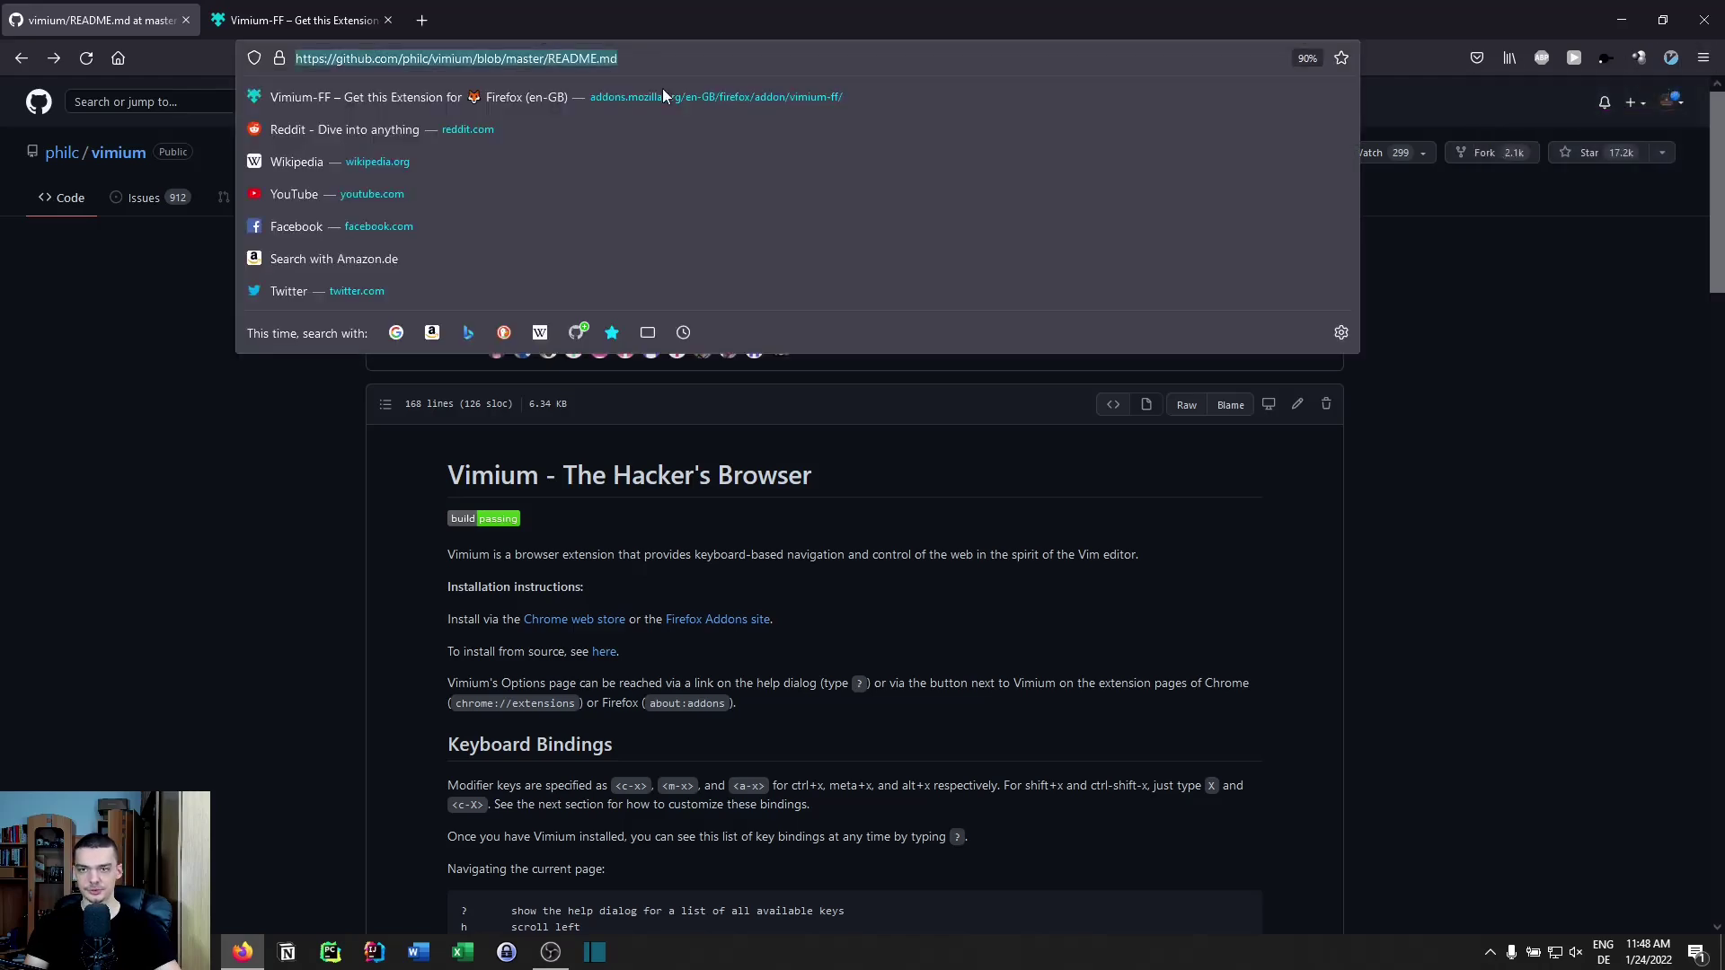
left_click(1494, 415)
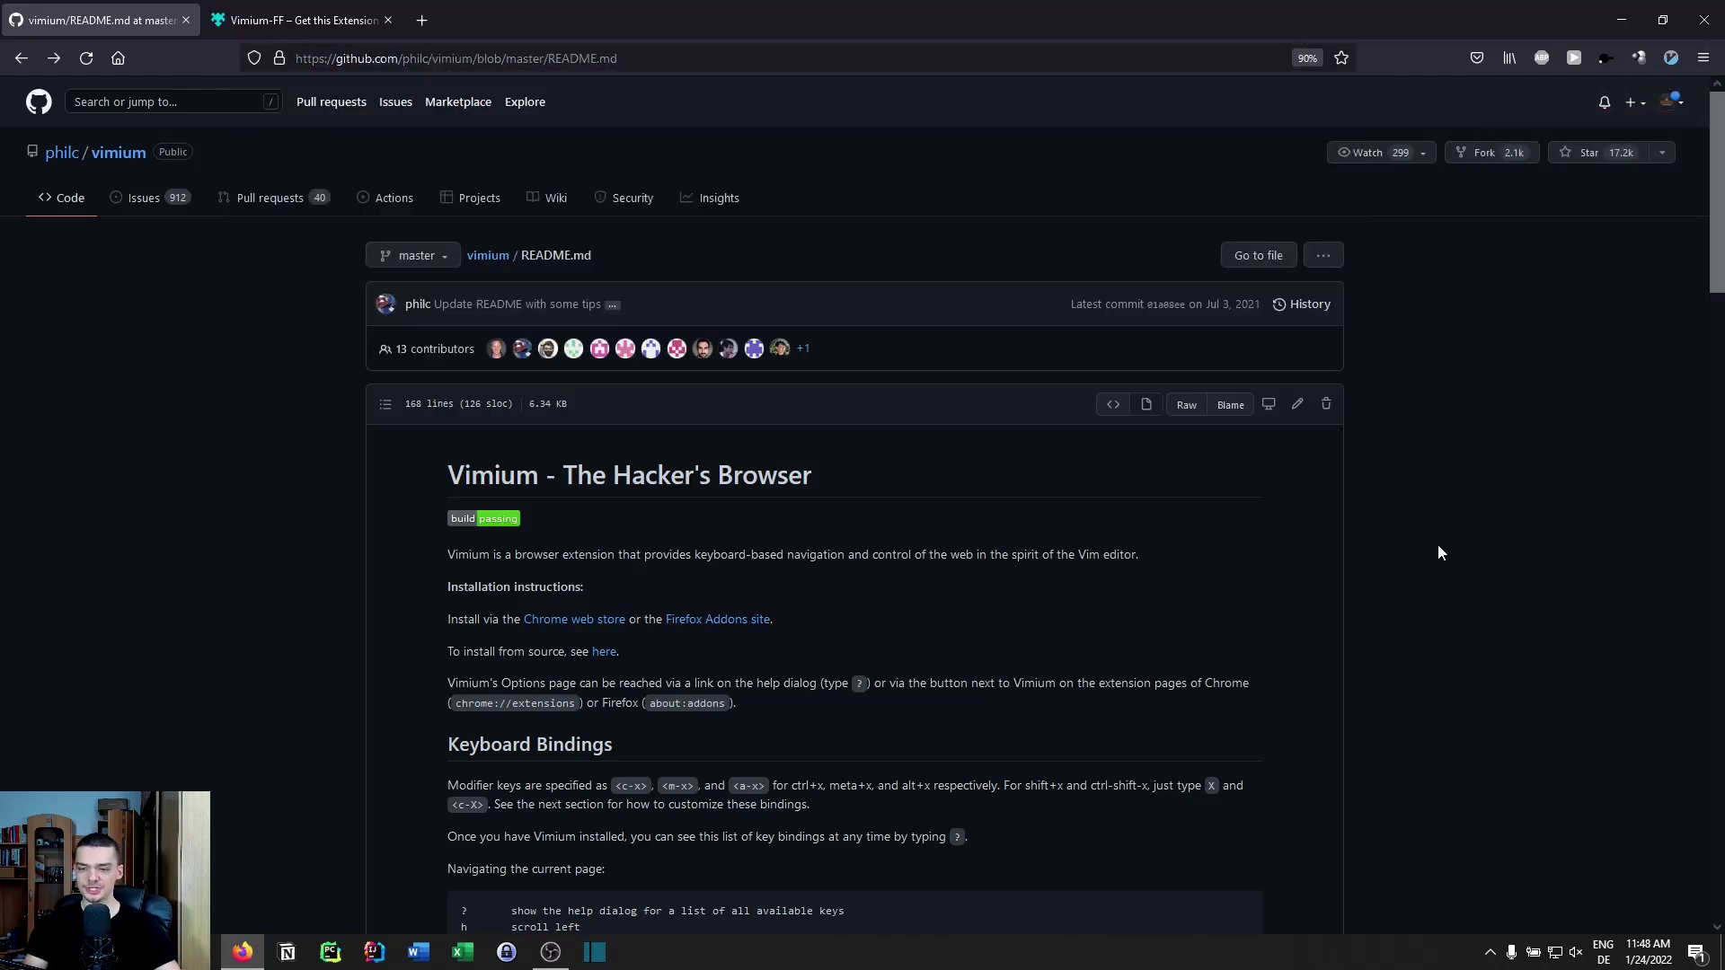
- Scroll the README a few lines down with Vimium, far enough to show Navigating the current page, and return to the top
key("j")
key("j")
key("j")
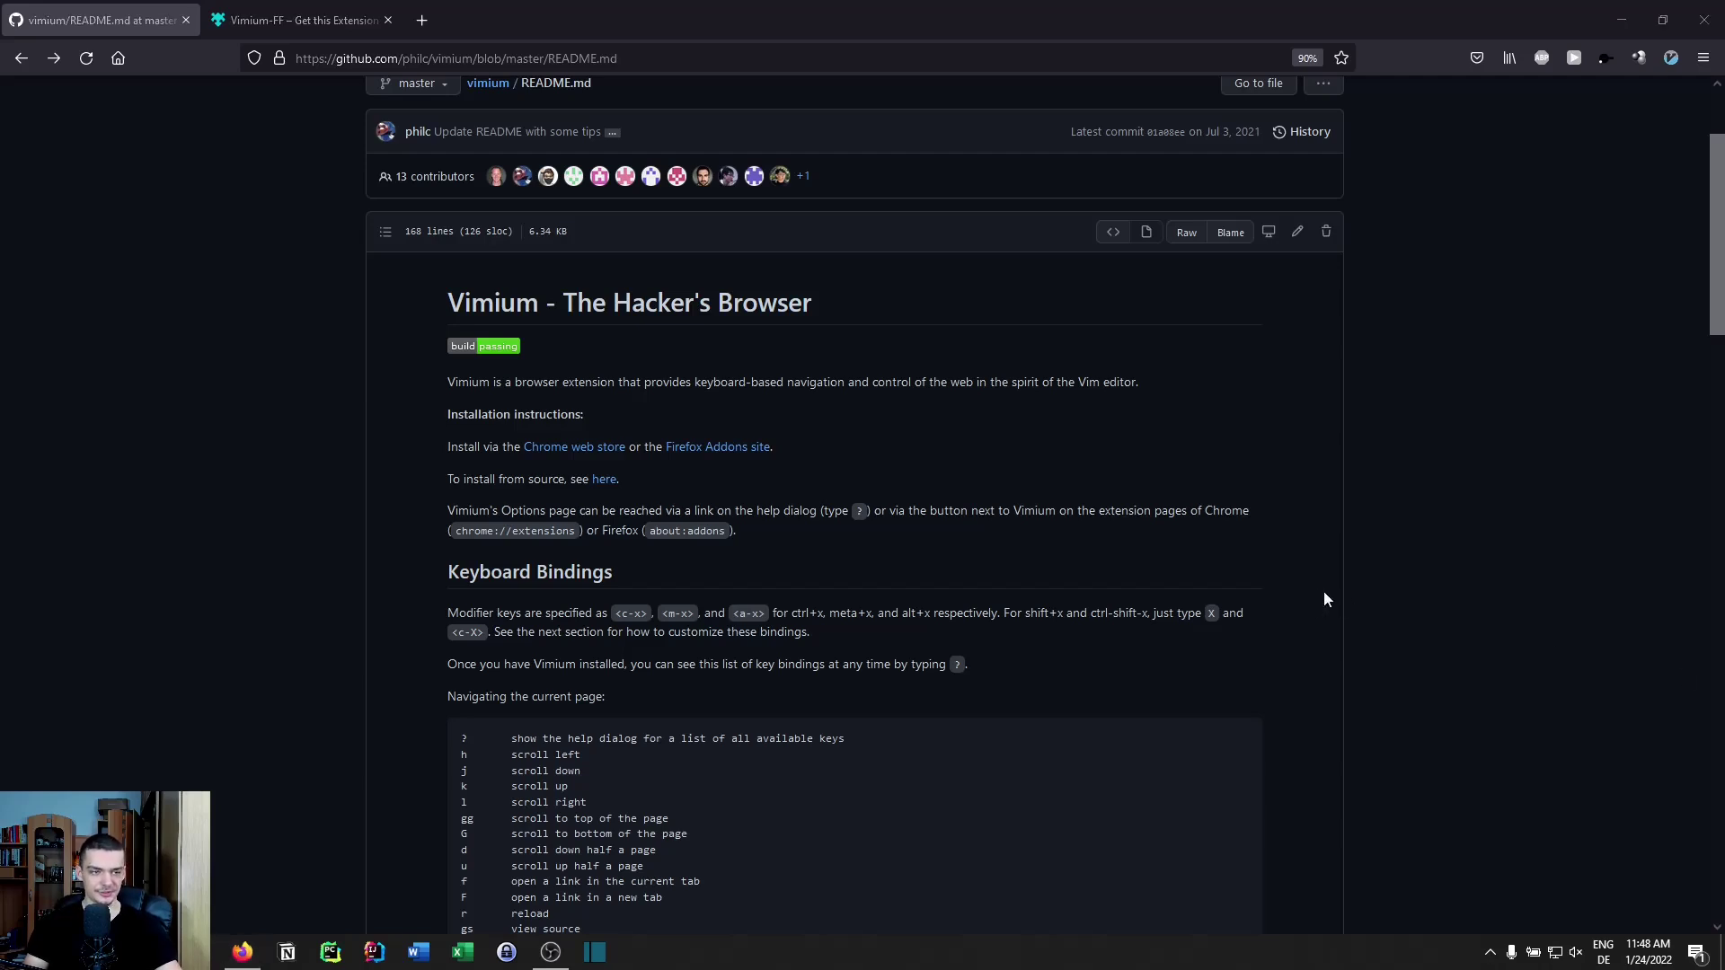
left_click(1456, 536)
scroll(1459, 532, "up", 2)
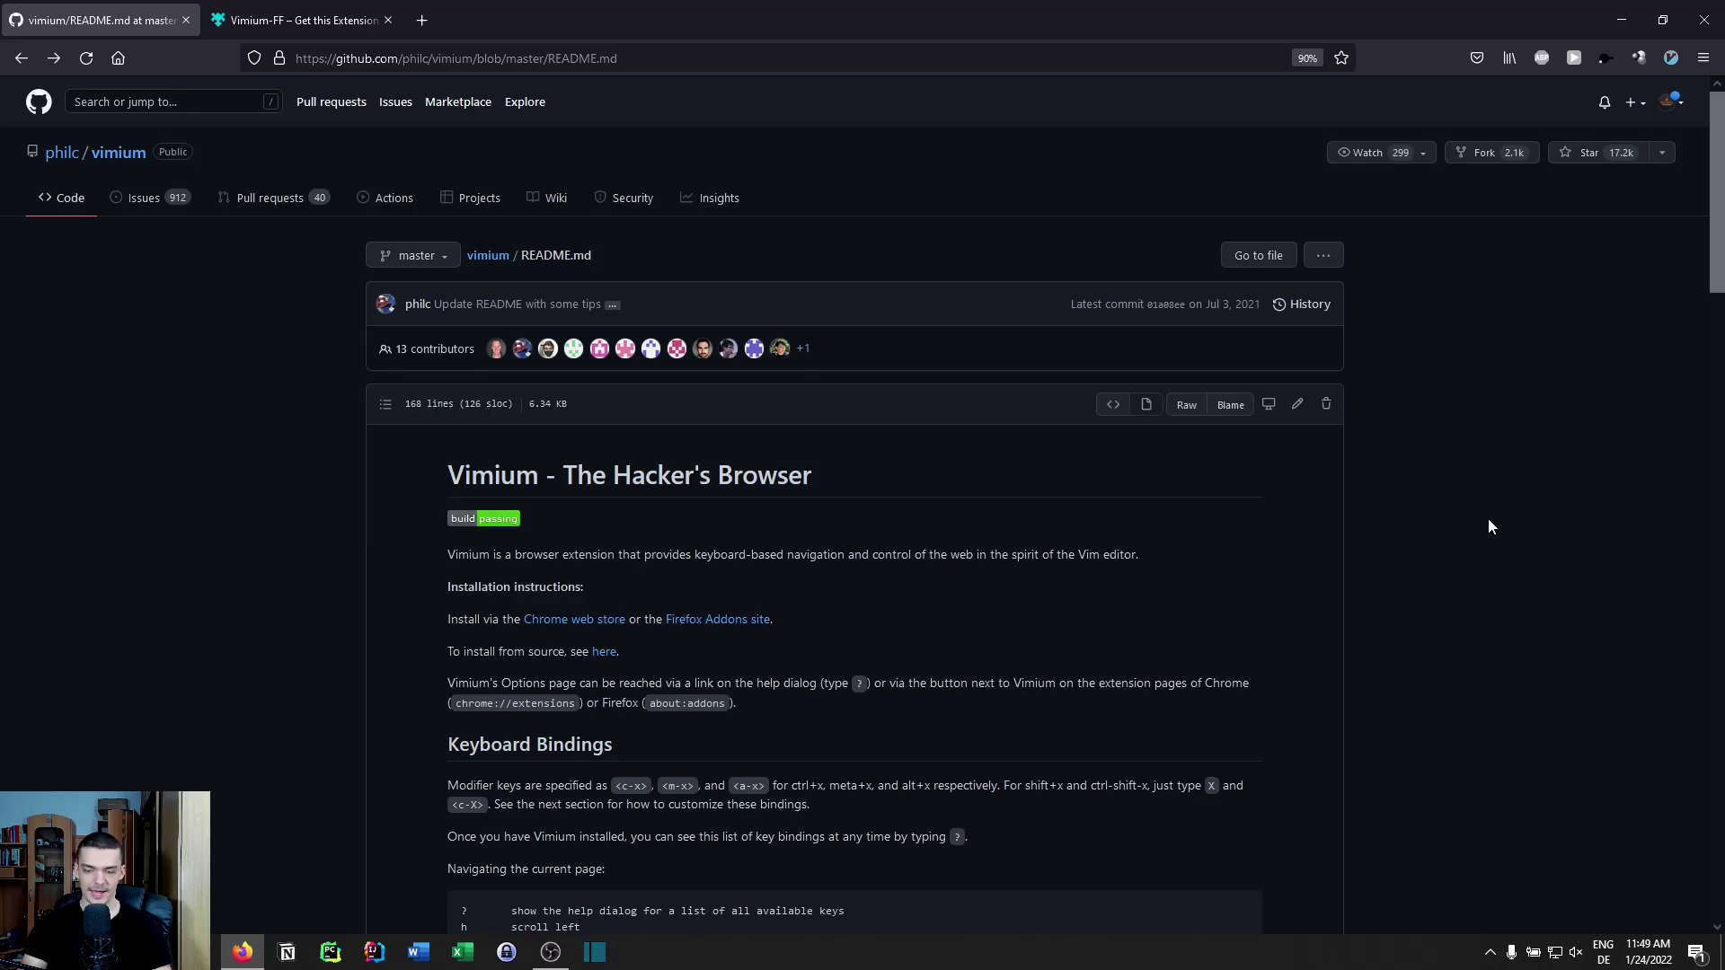
- Scroll down through the README's key binding lists with Vimium as far as the Custom Key Mappings section
key("j")
key("j")
key("j")
key("j")
key("j")
key("j")
key("j")
key("j")
key("j")
key("j")
key("j")
key("j")
key("j")
key("j")
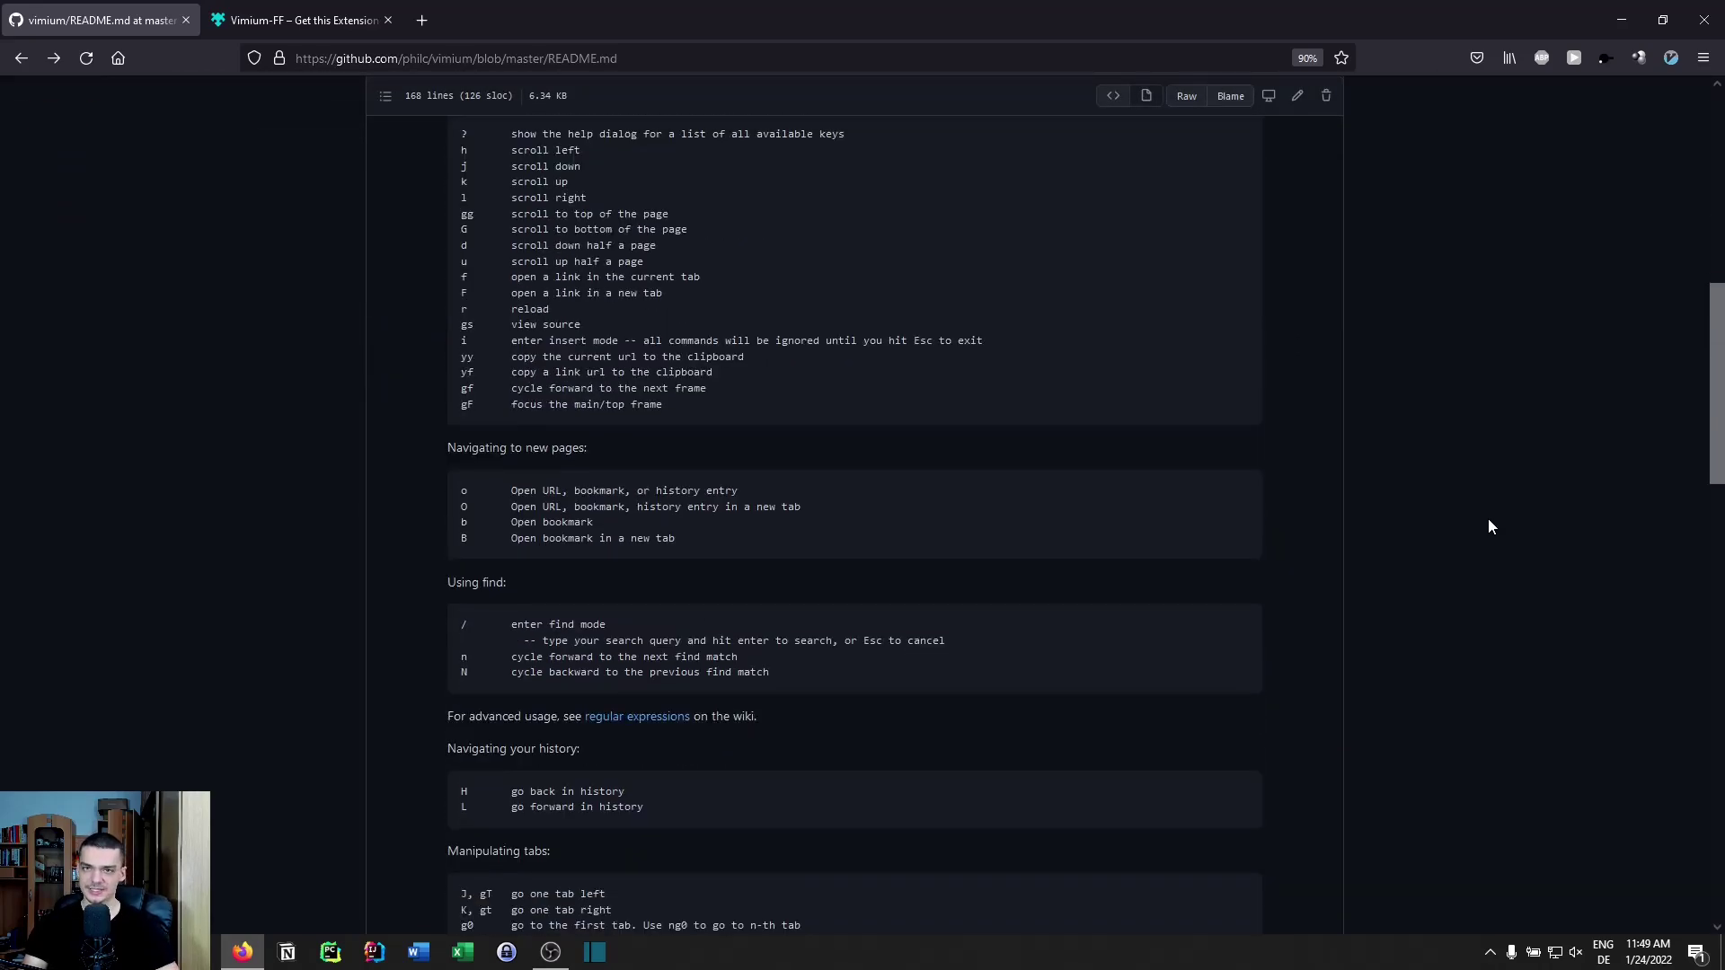
key("j")
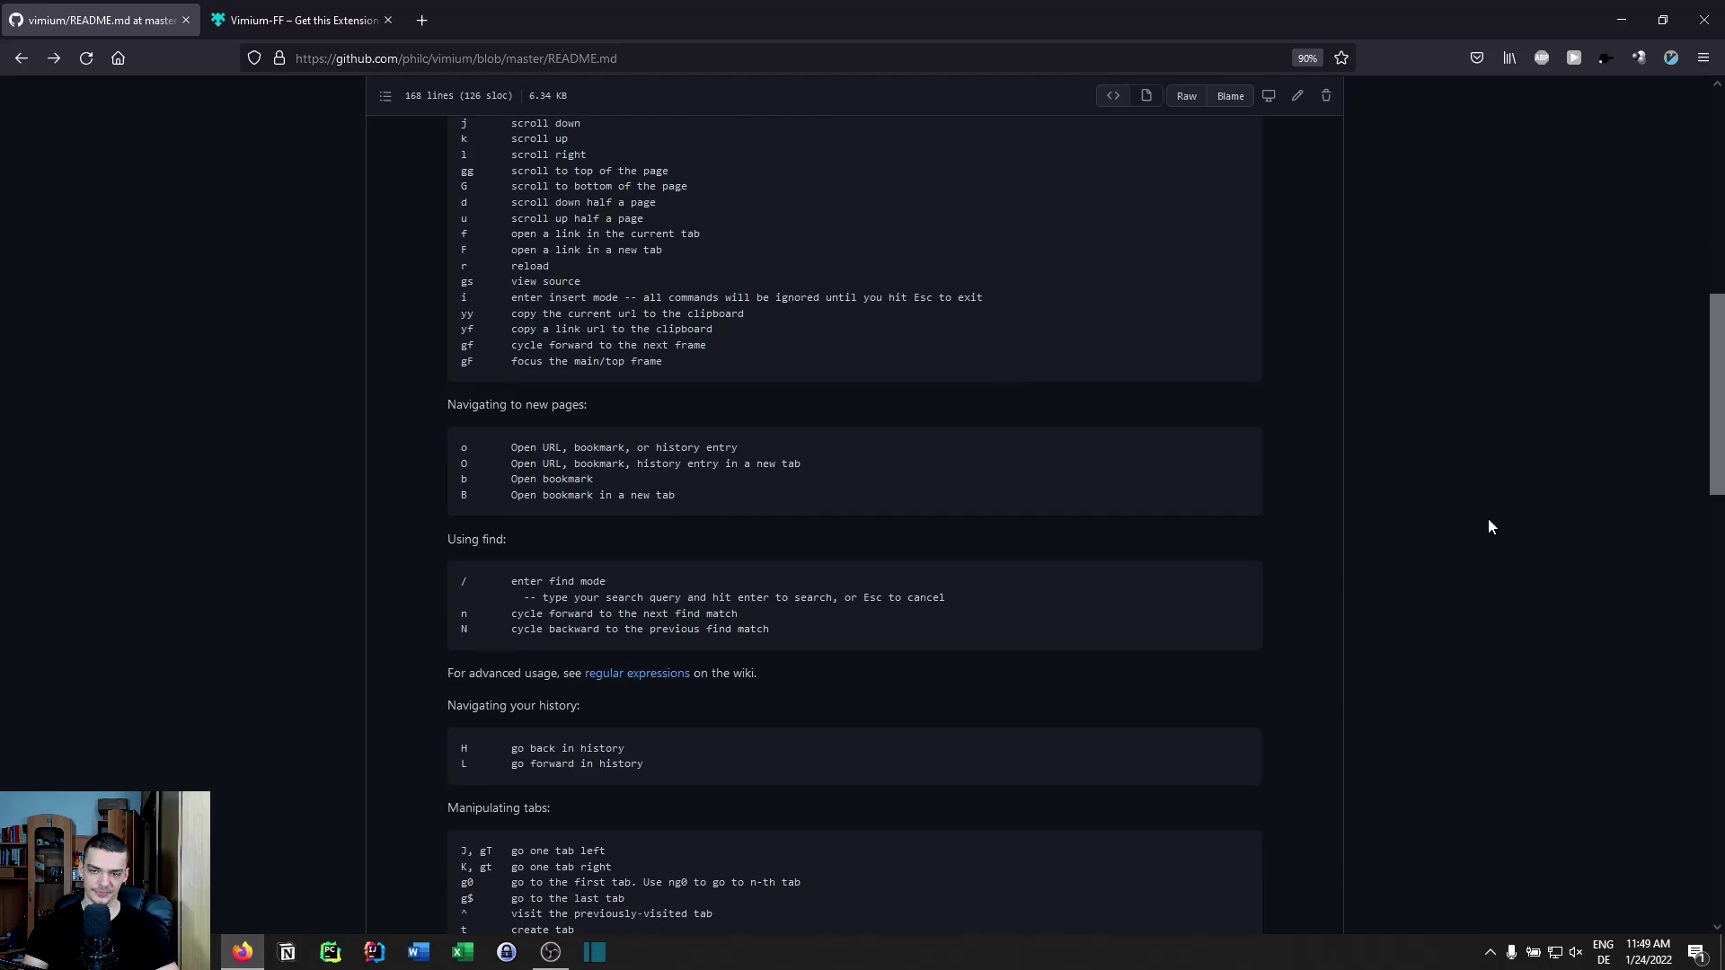
key("d")
key("j")
key("j")
key("d")
key("j")
key("j")
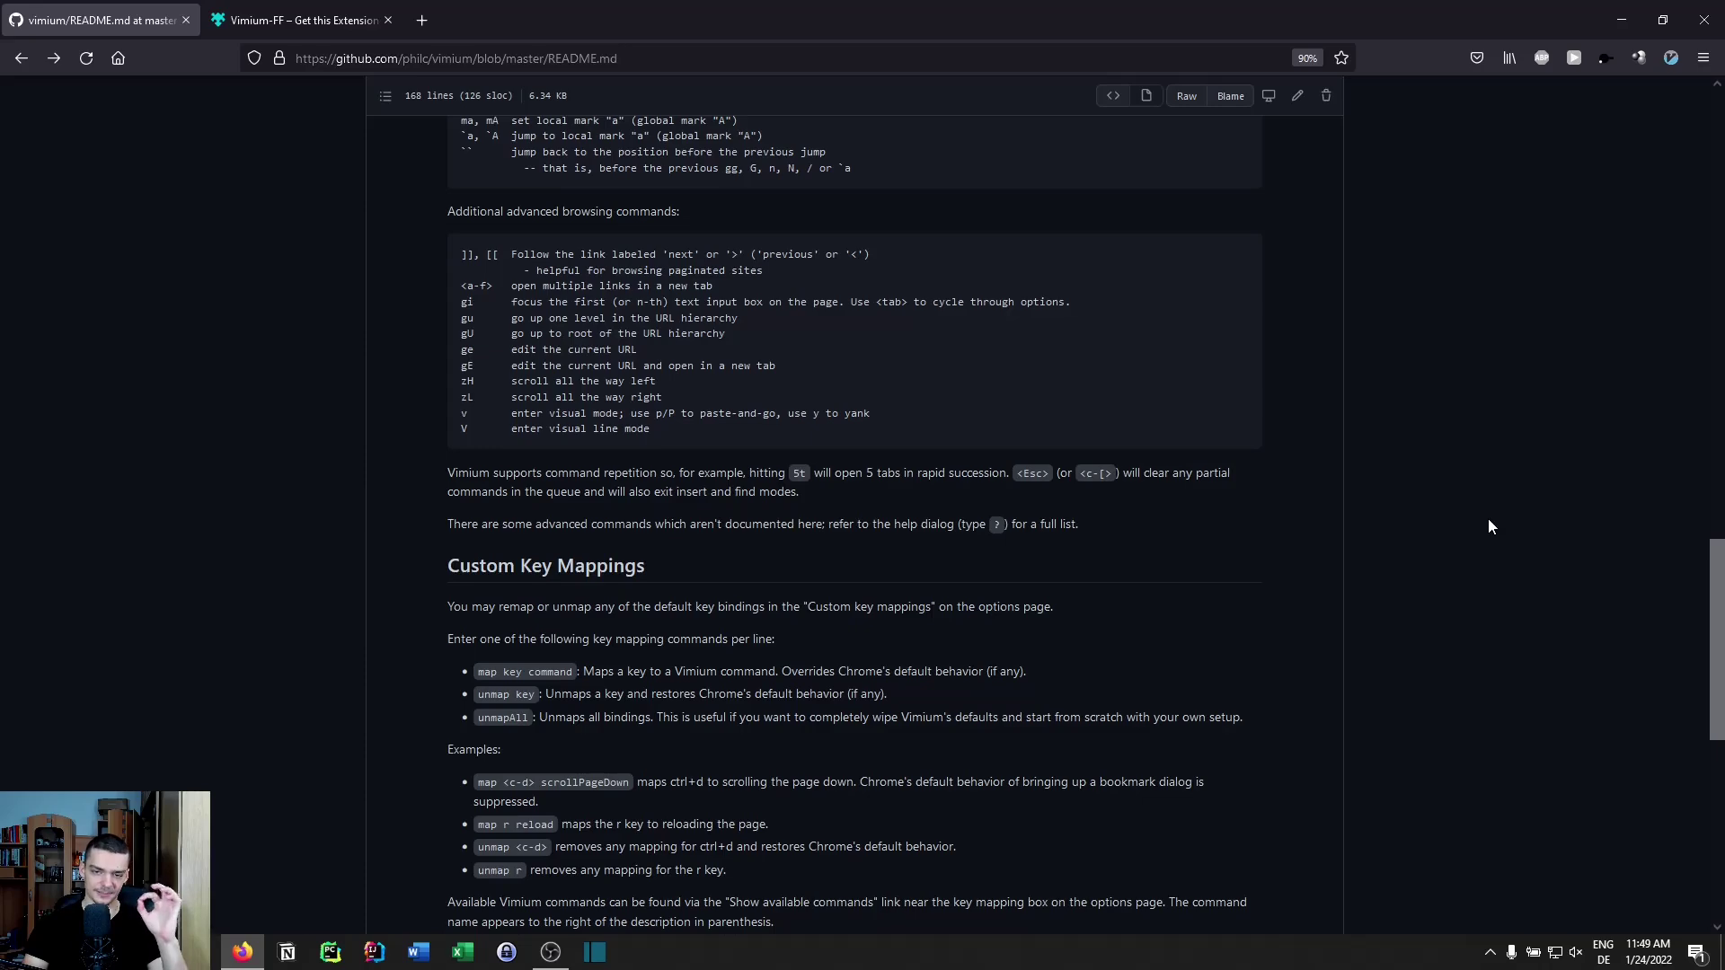
- Scroll line by line back up past the advanced browsing commands with Vimium, and jump to the top of the README
key("k")
key("k")
key("k")
key("k")
key("k")
key("k")
key("k")
key("k")
key("k")
key("k")
key("k")
key("k")
key("k")
key("k")
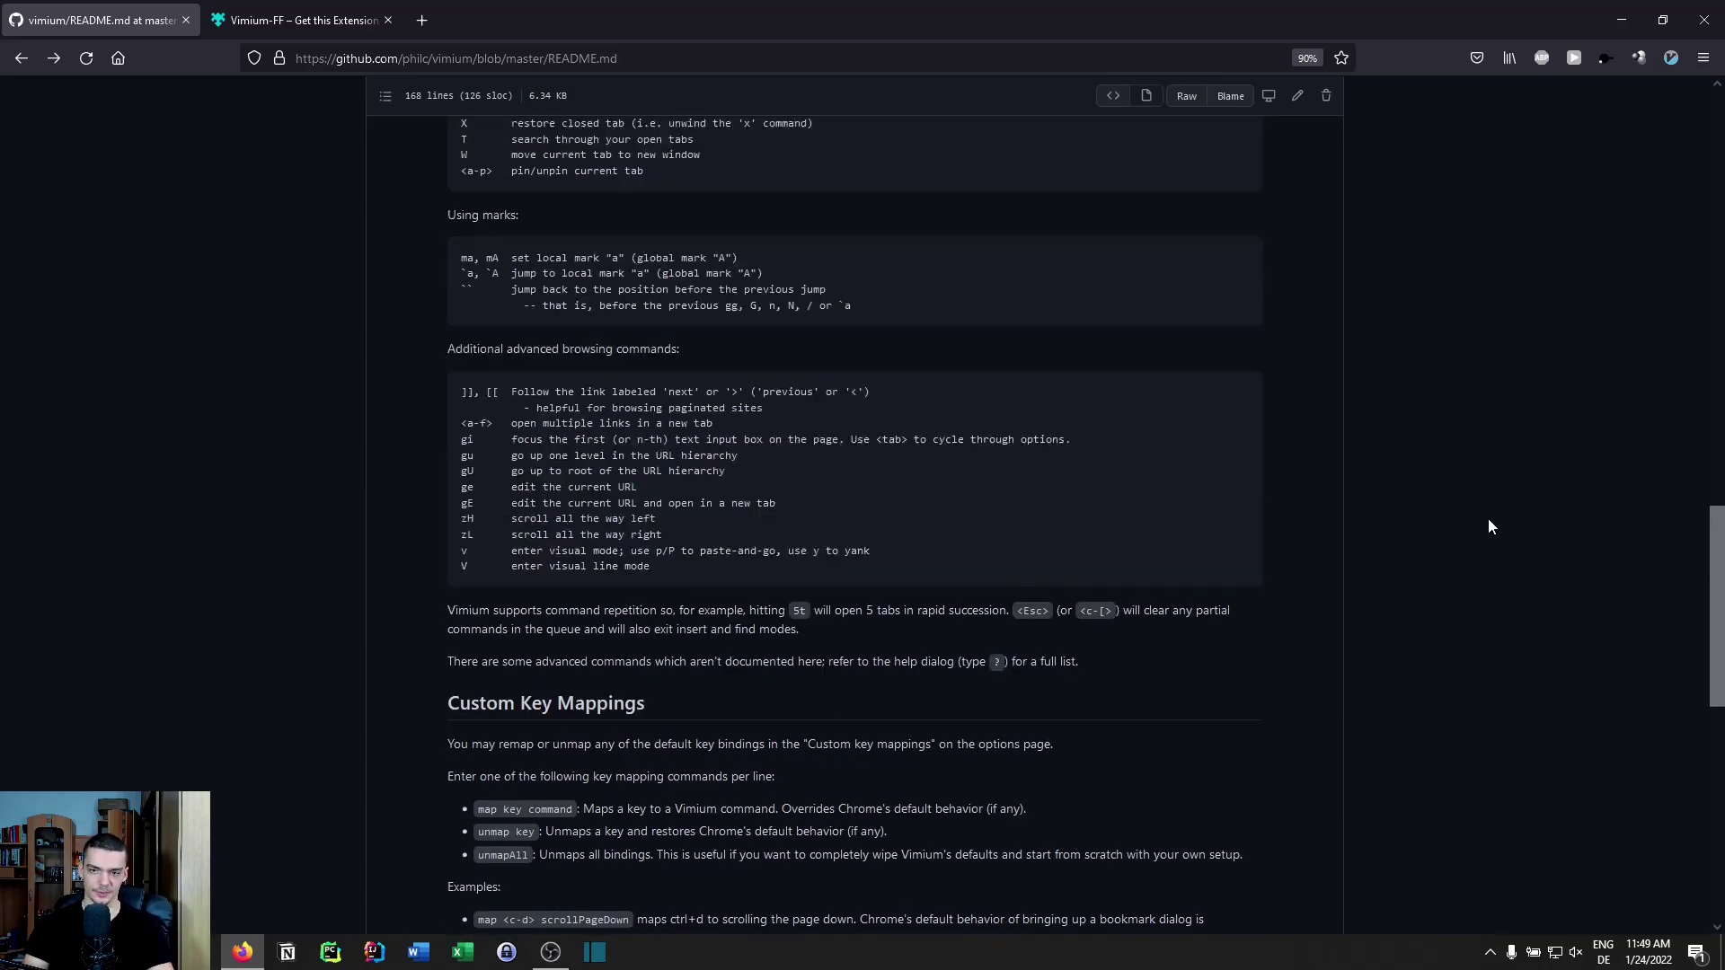
key("g")
key("g")
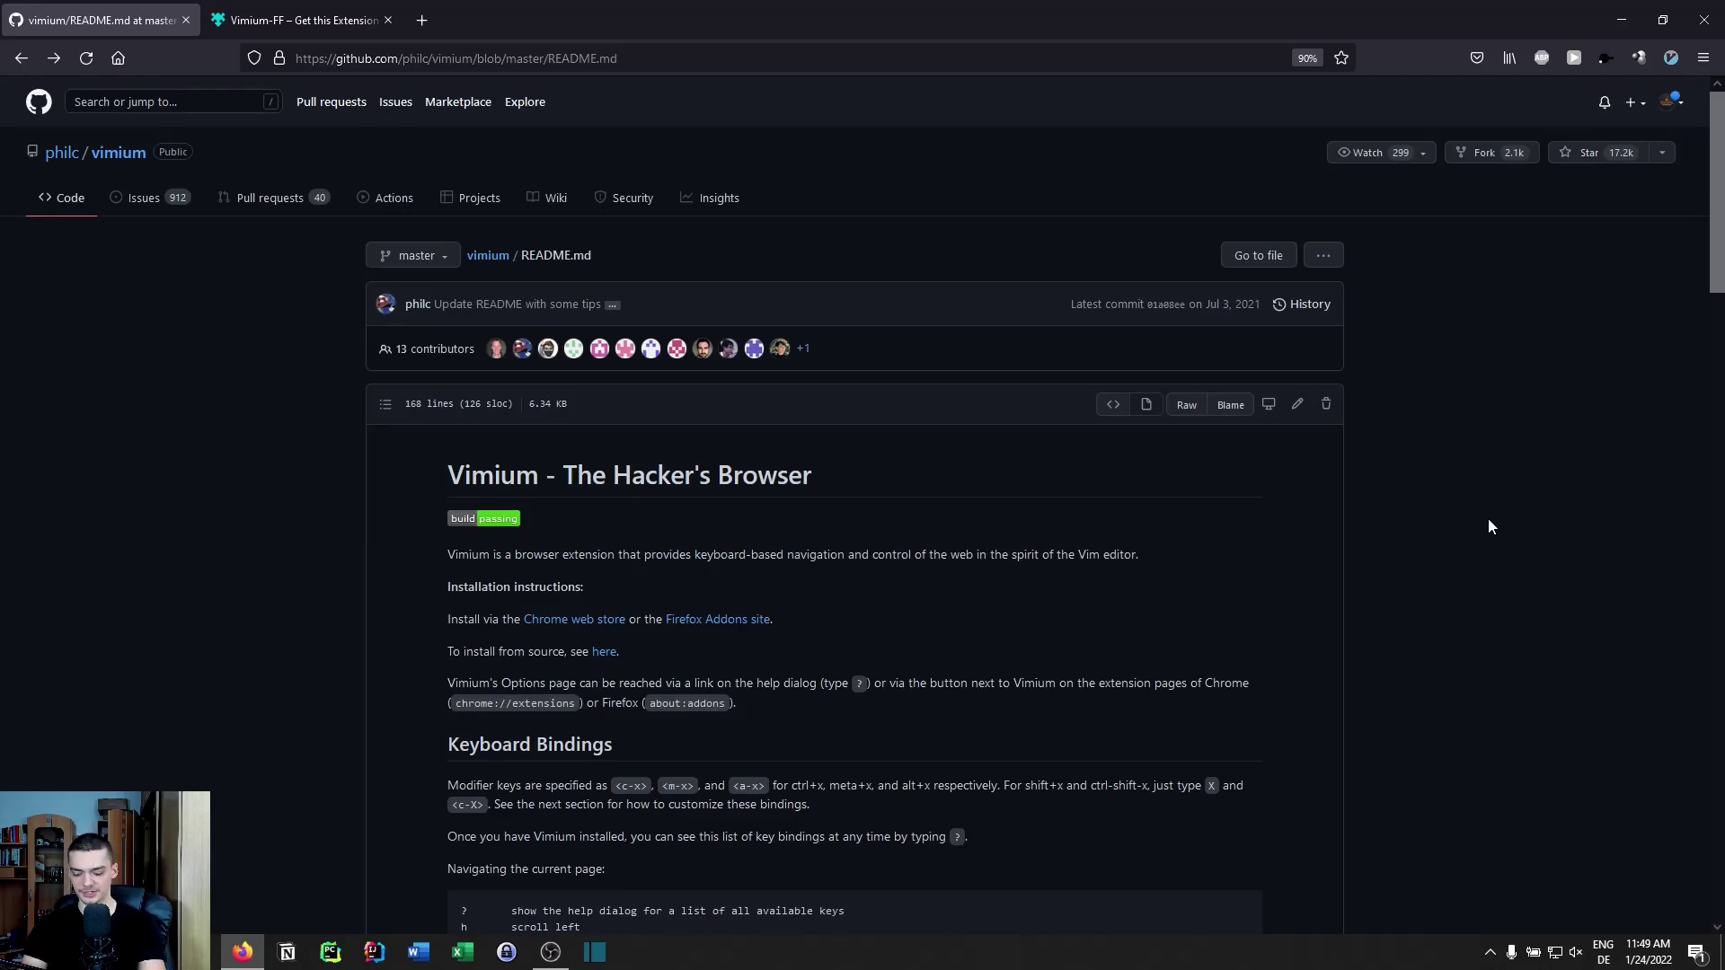
- Scroll line by line down the README with Vimium to the Manipulating tabs list
key("j")
key("j")
key("j")
key("j")
key("j")
key("j")
key("j")
key("j")
key("j")
key("j")
key("j")
key("j")
key("j")
key("j")
key("j")
key("j")
key("j")
key("j")
key("j")
key("j")
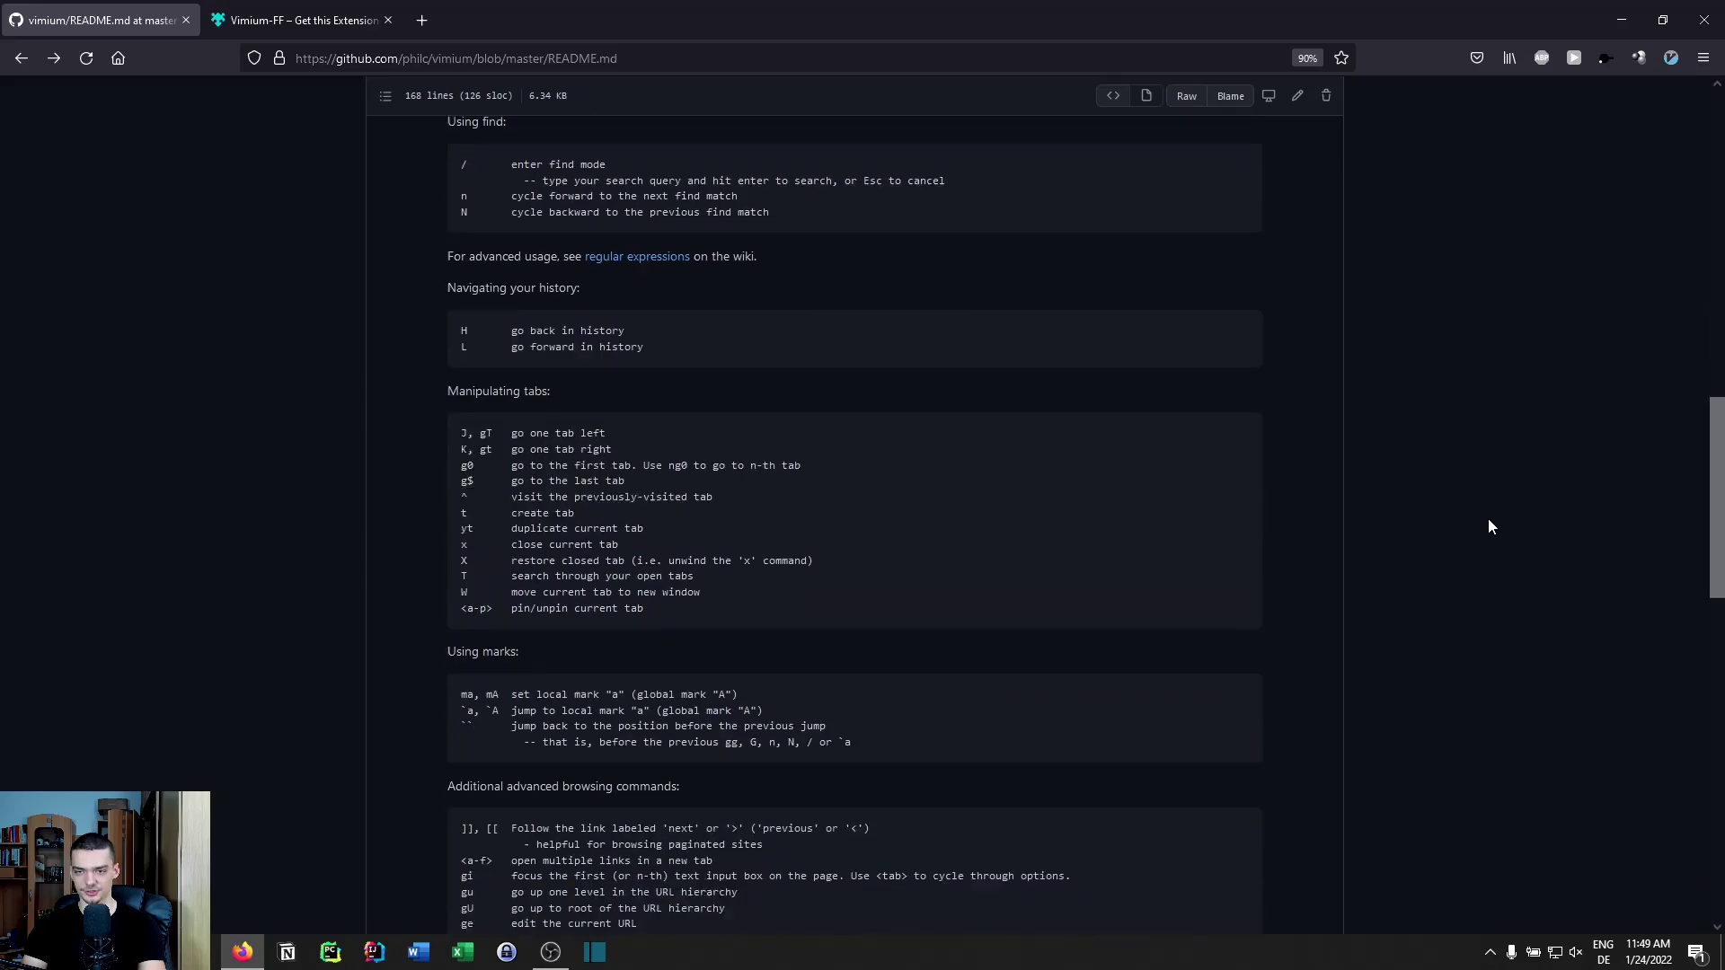
- Scroll line by line up to the Keyboard Bindings section with Vimium, and jump to the top of the README
key("k")
key("k")
key("k")
key("k")
key("k")
key("k")
key("k")
key("k")
key("k")
key("k")
key("k")
key("k")
key("k")
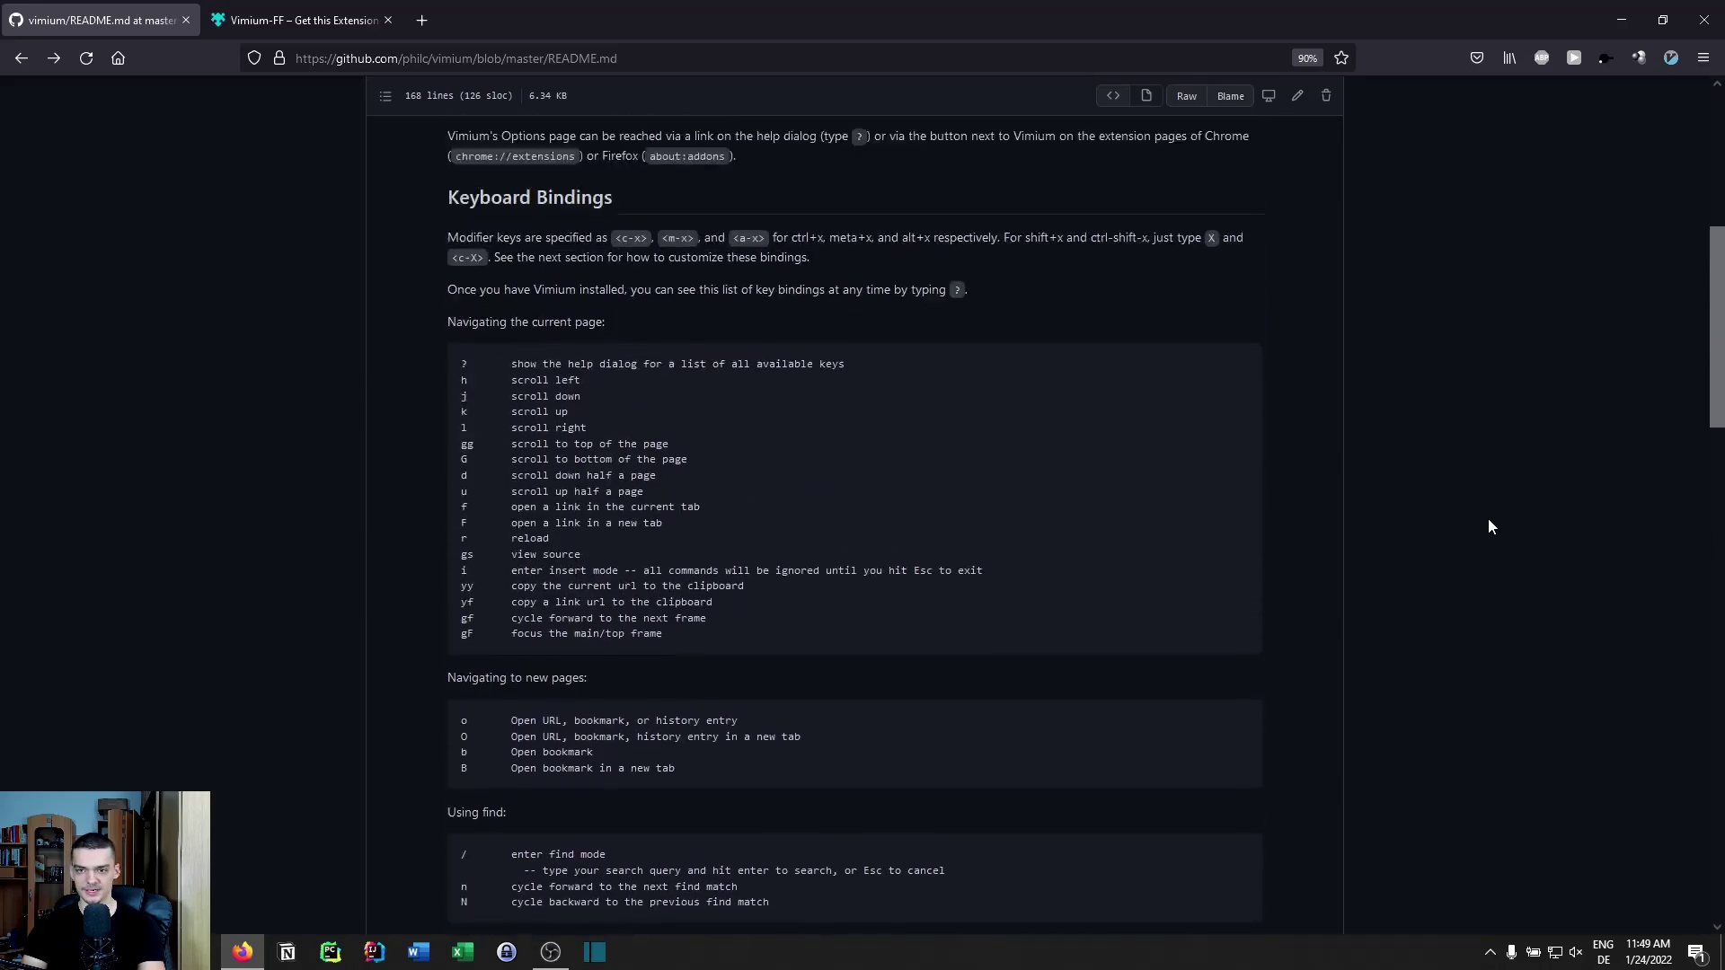
key("g")
key("g")
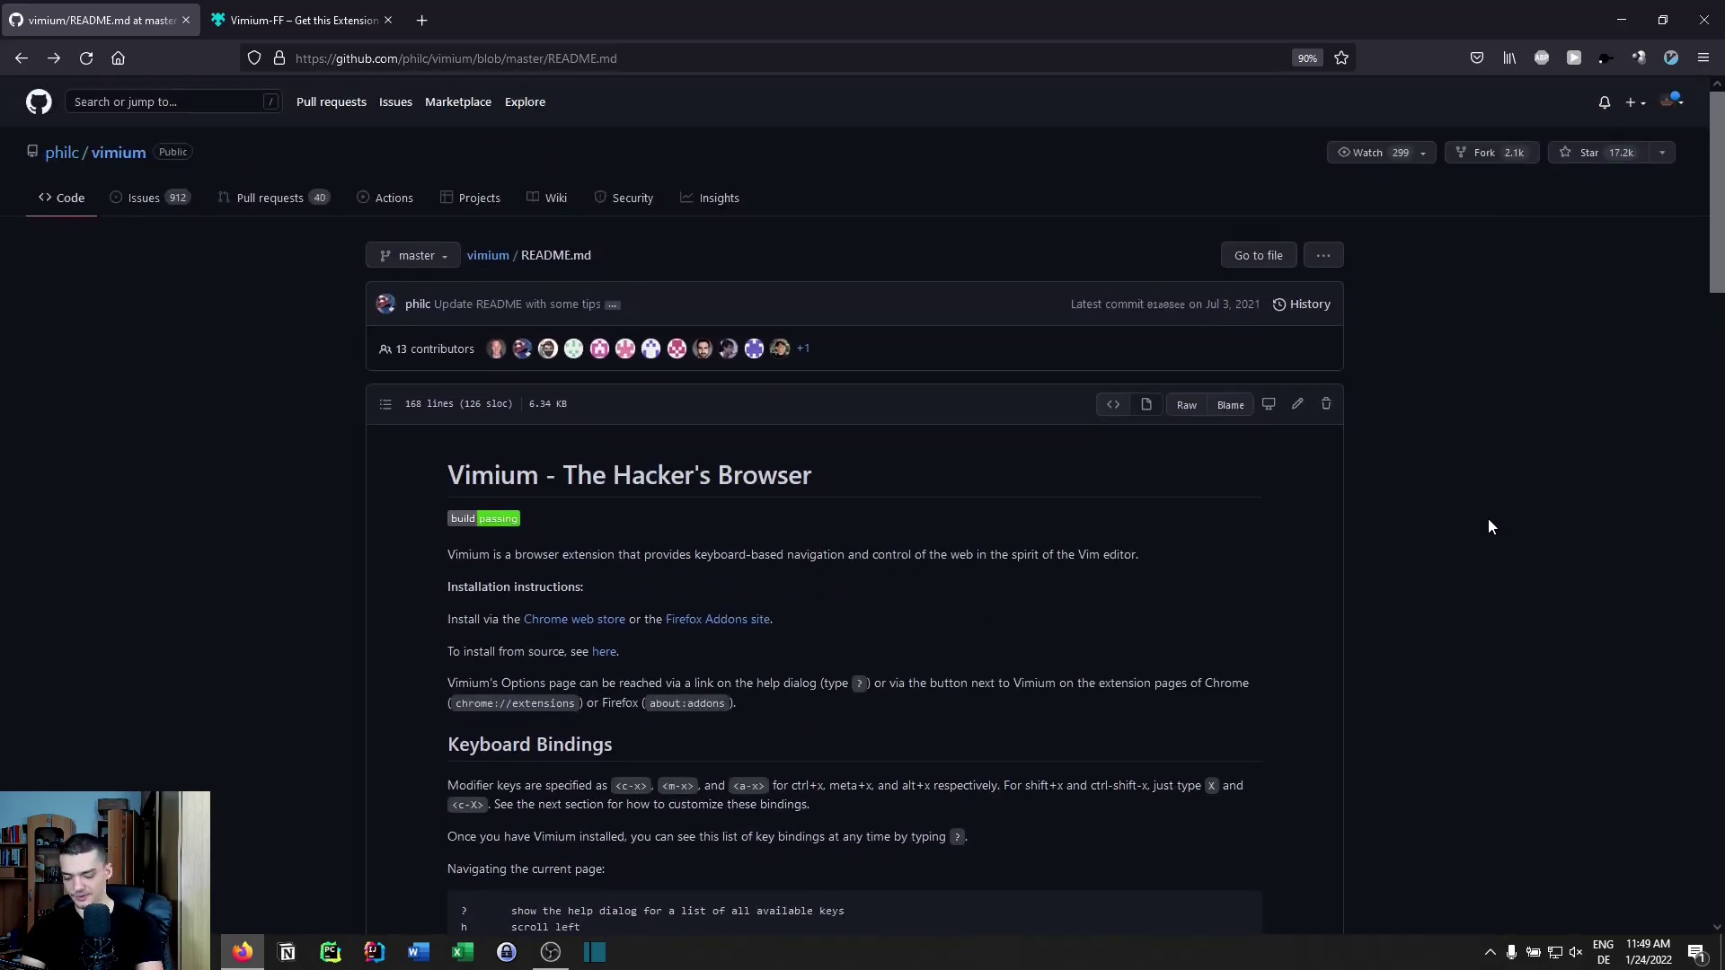
- Move down and back up the README in half-page steps with Vimium, ending at the top
scroll(1410, 476, "down", 4)
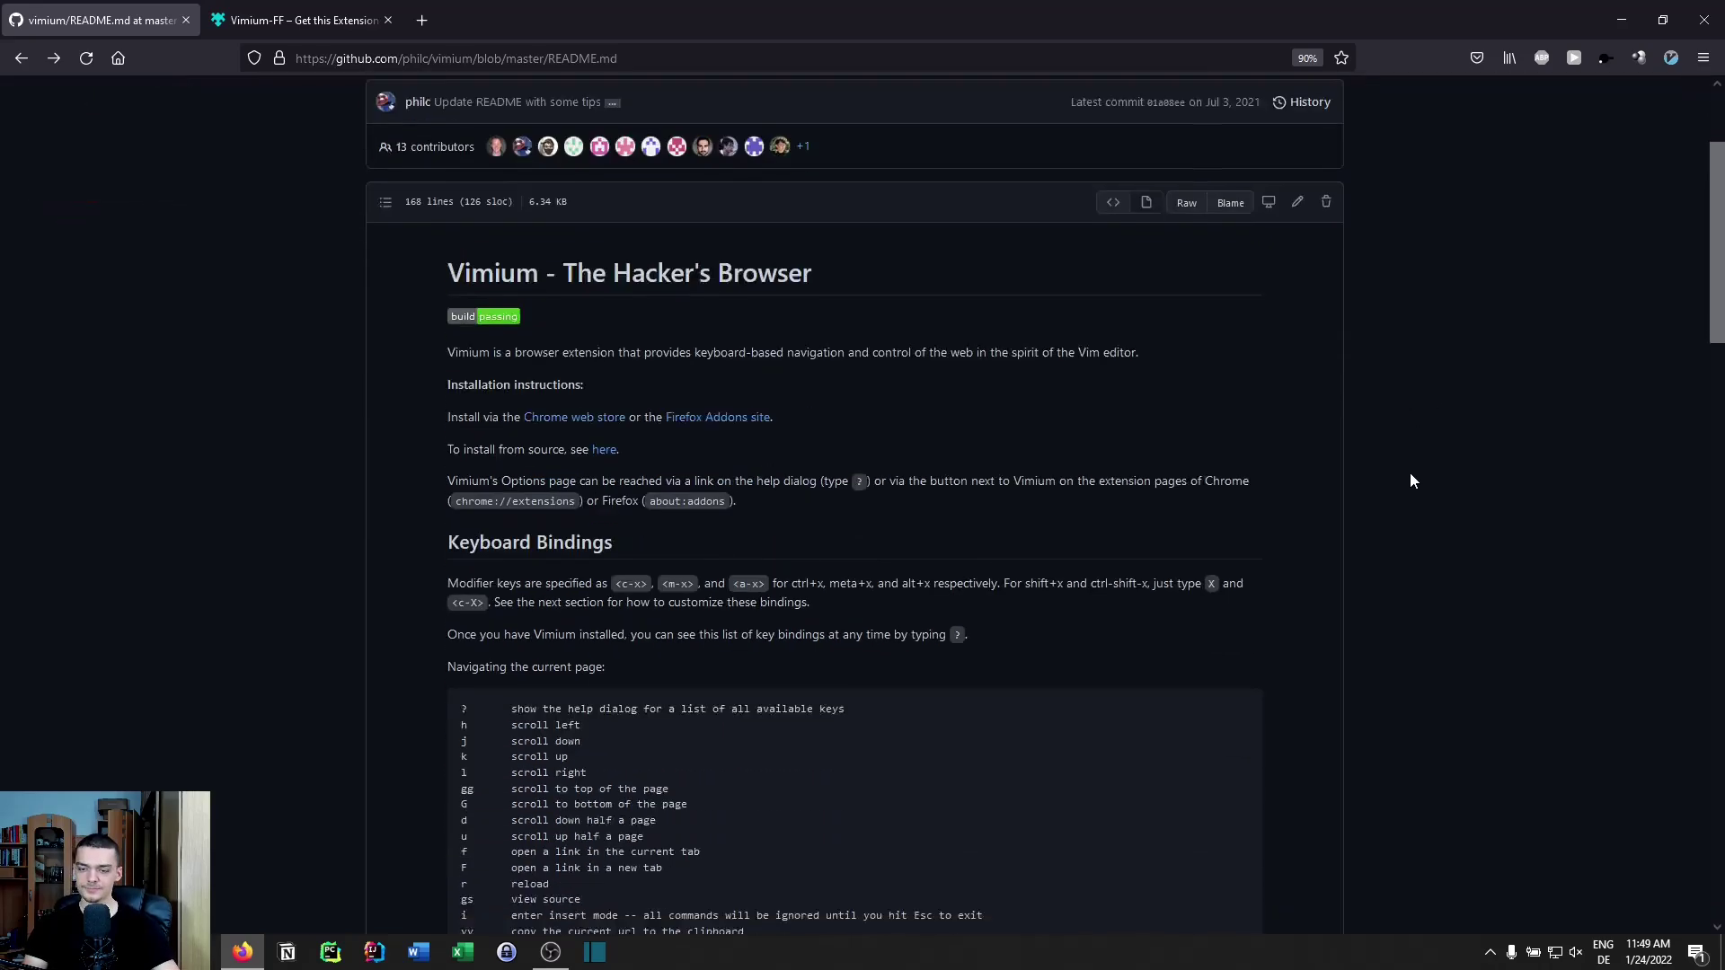
scroll(1301, 507, "up", 4)
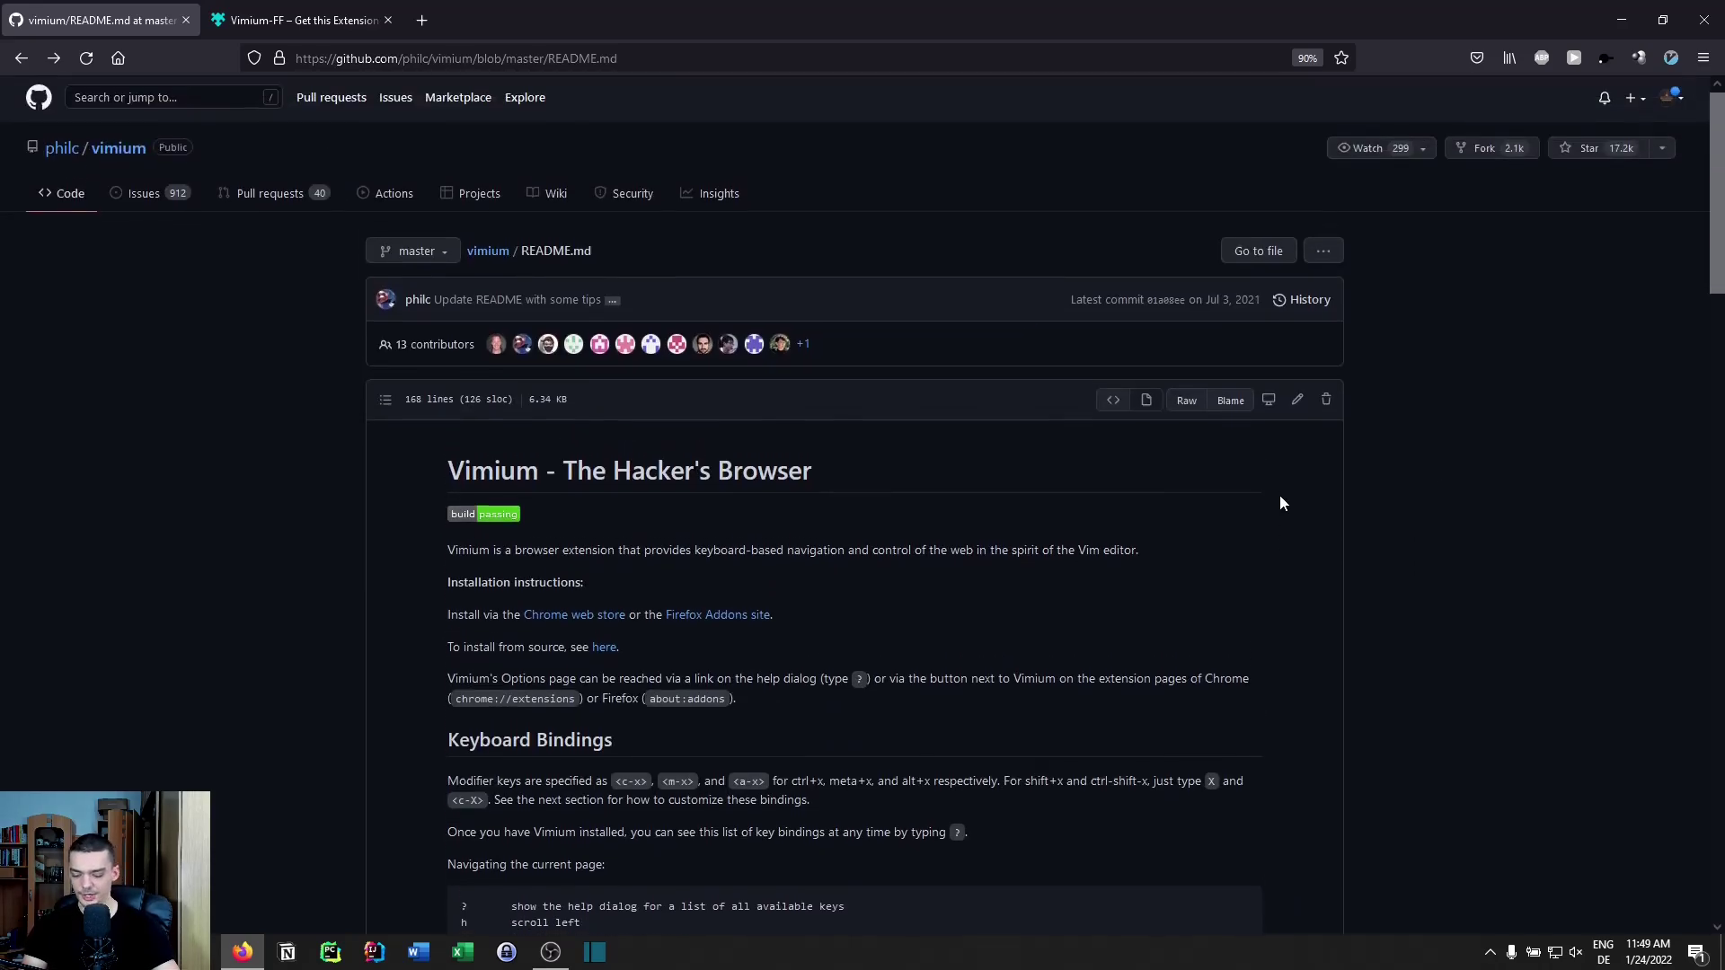
key("d")
key("d")
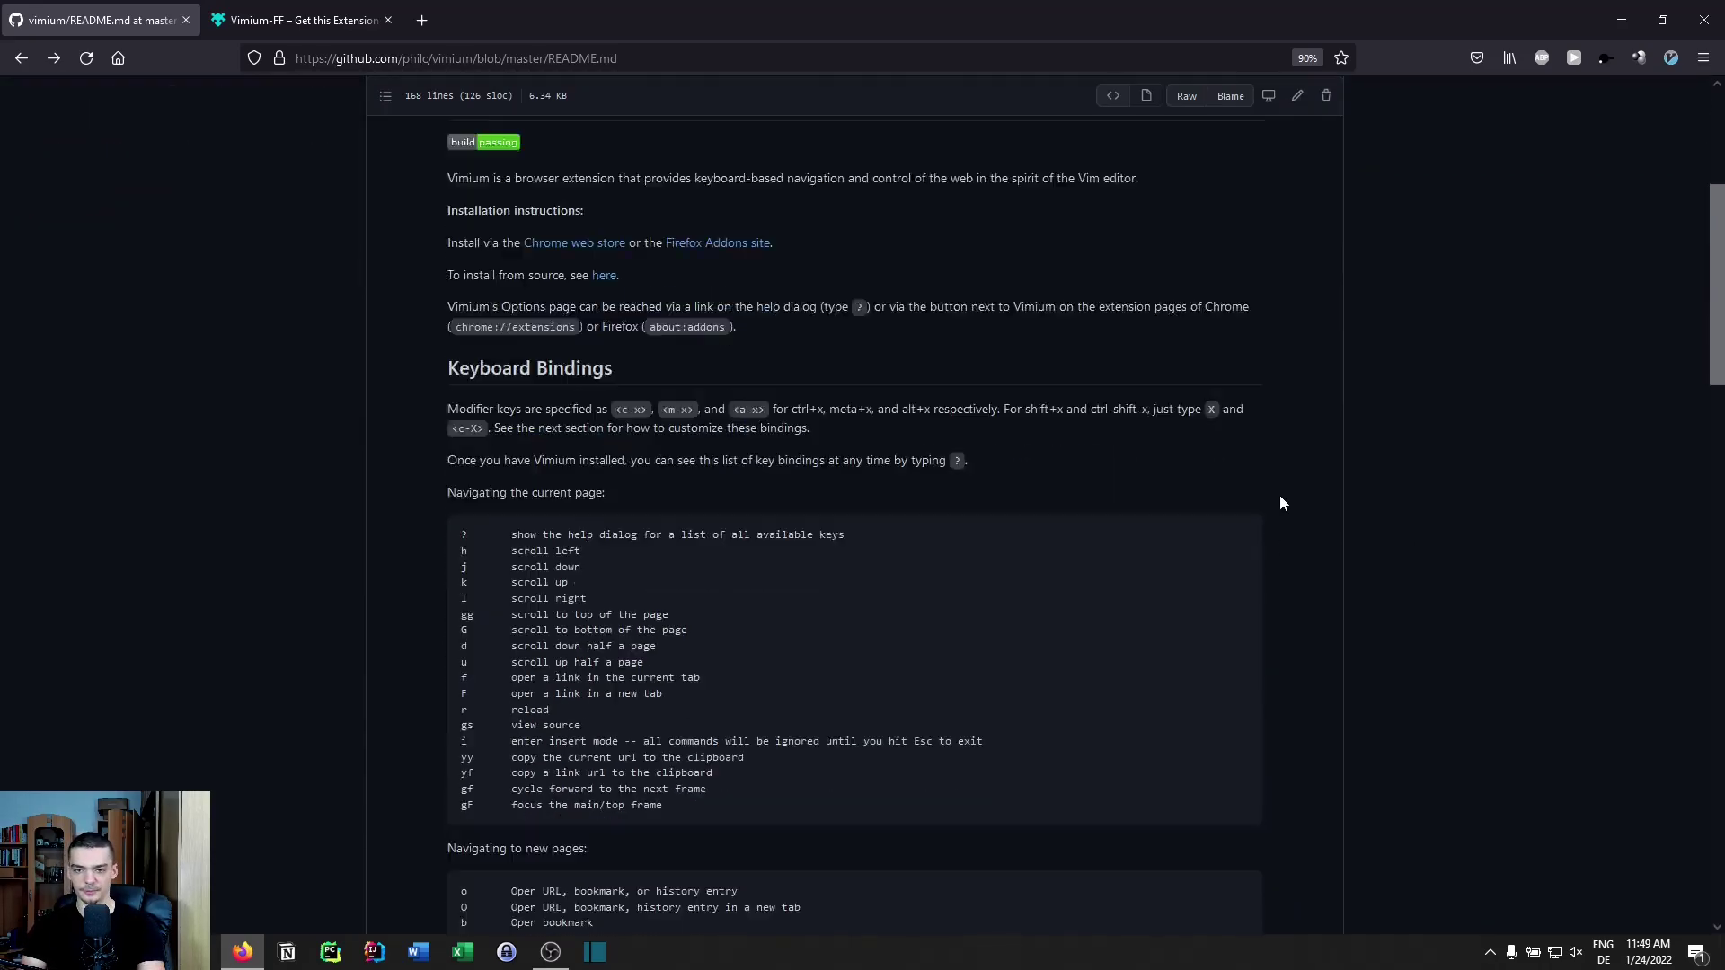
key("u")
key("u")
key("d")
key("d")
key("d")
key("d")
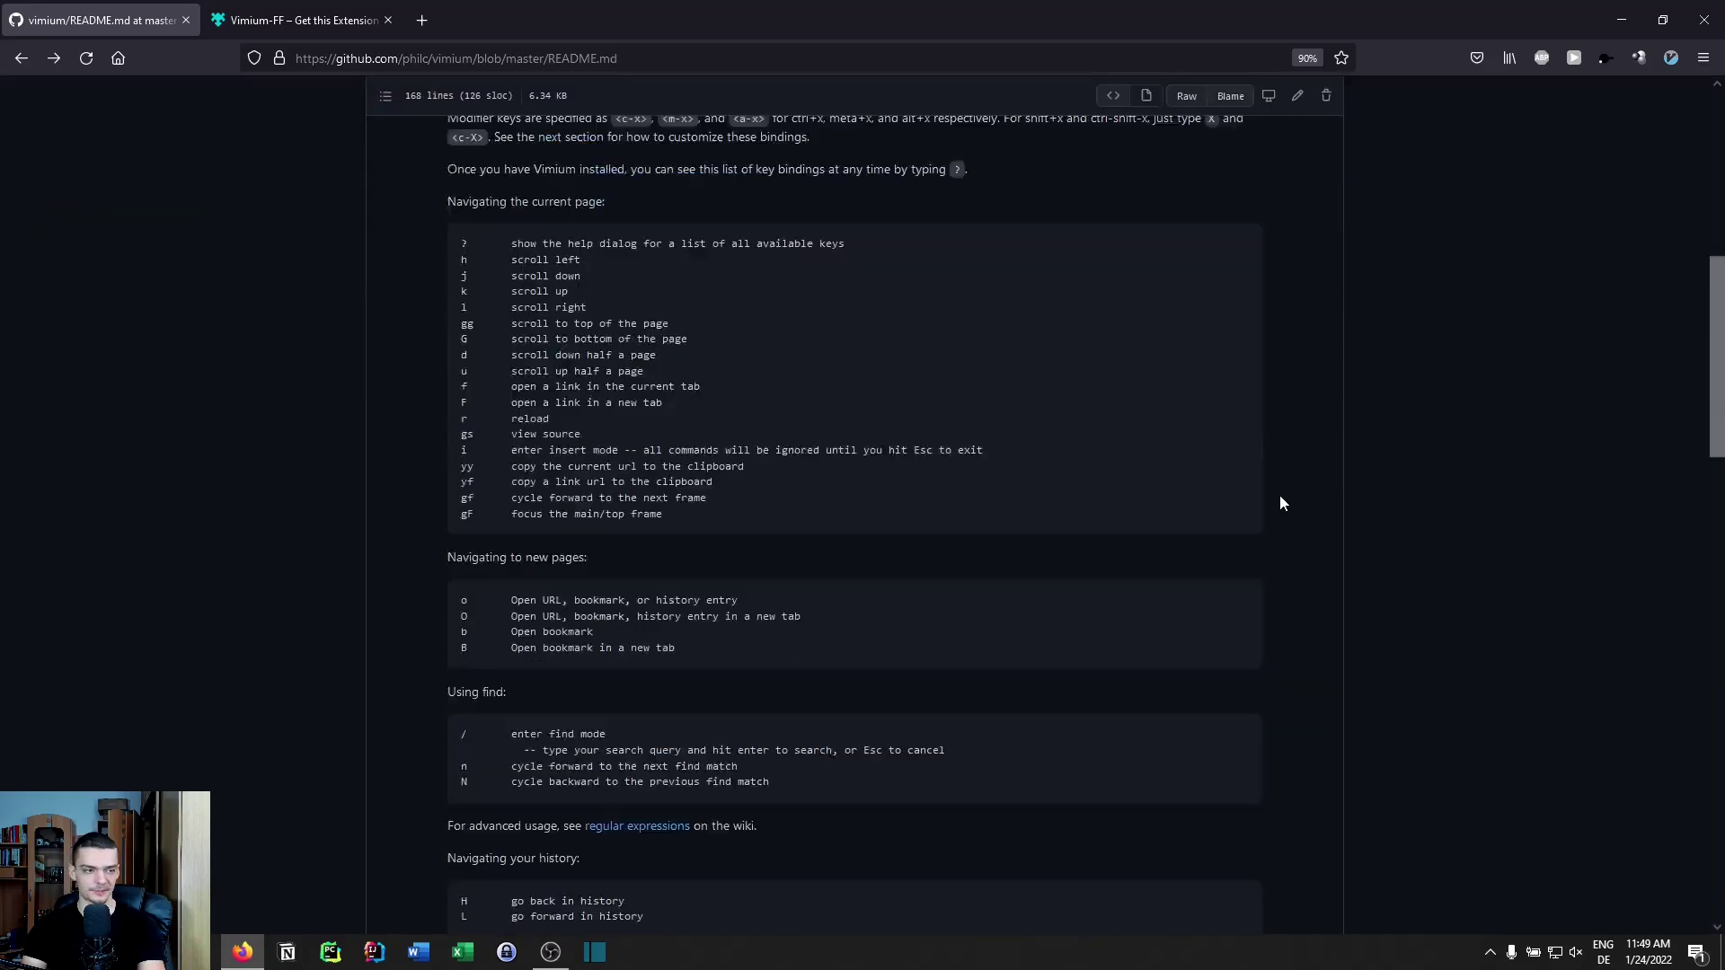
key("u")
key("u")
key("u")
key("u")
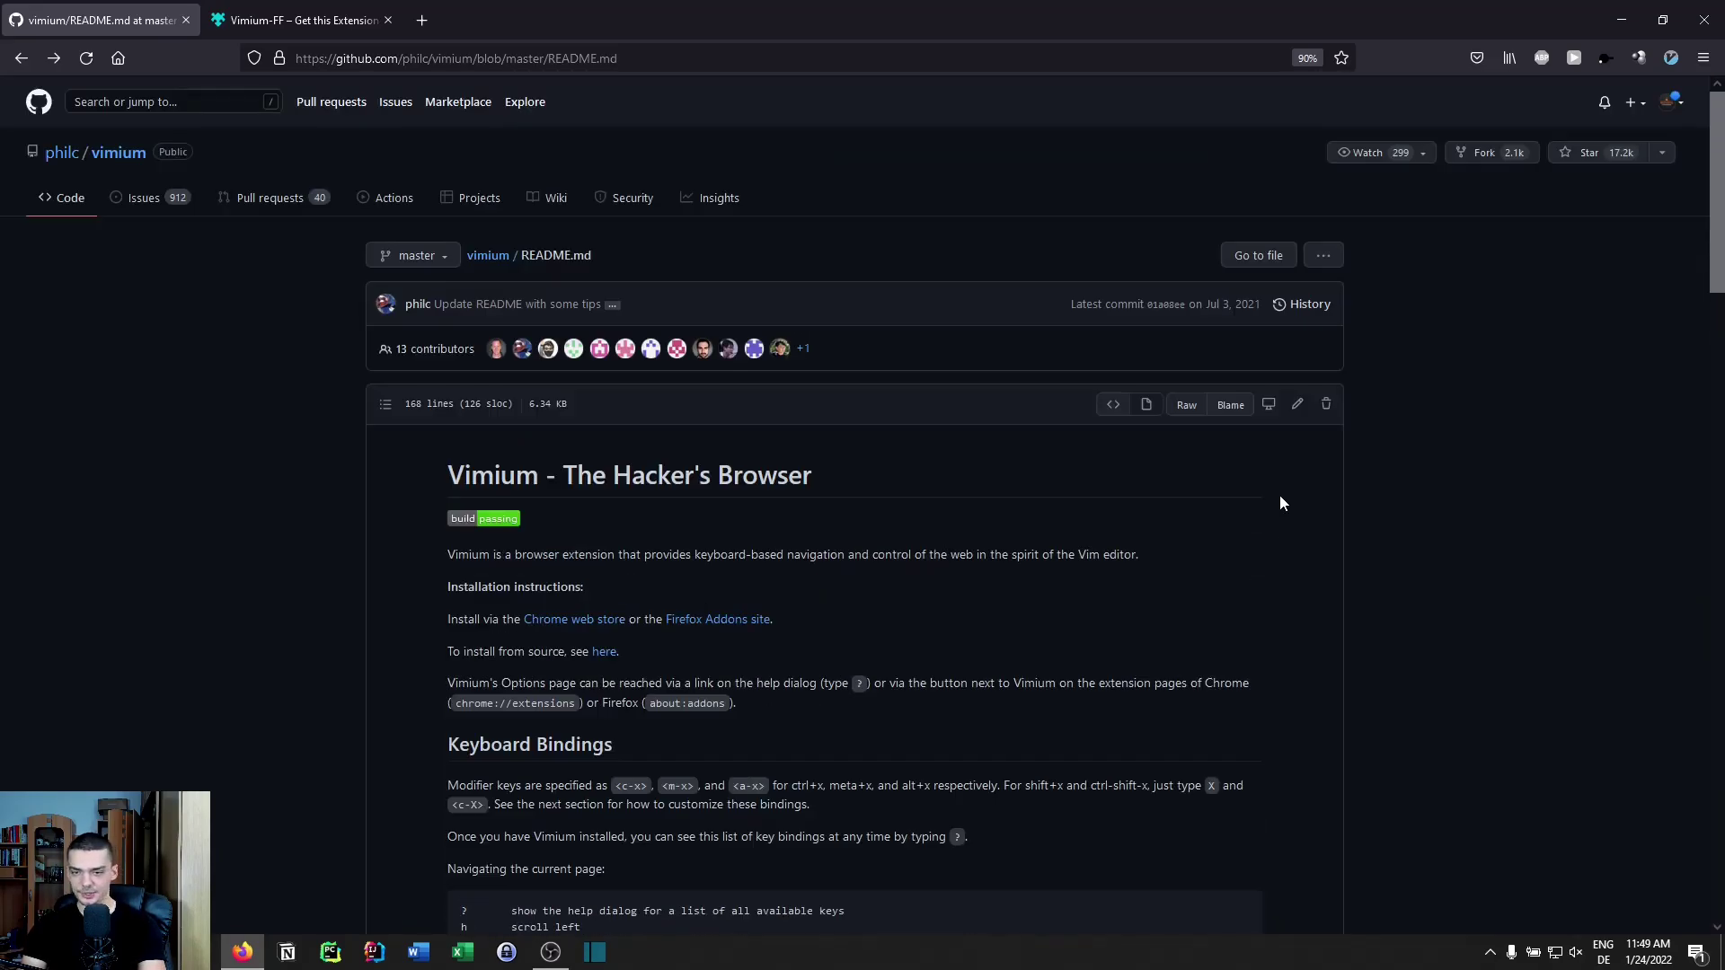
- Move three half pages down the README with Vimium, and jump straight back to the top
key("d")
key("d")
key("d")
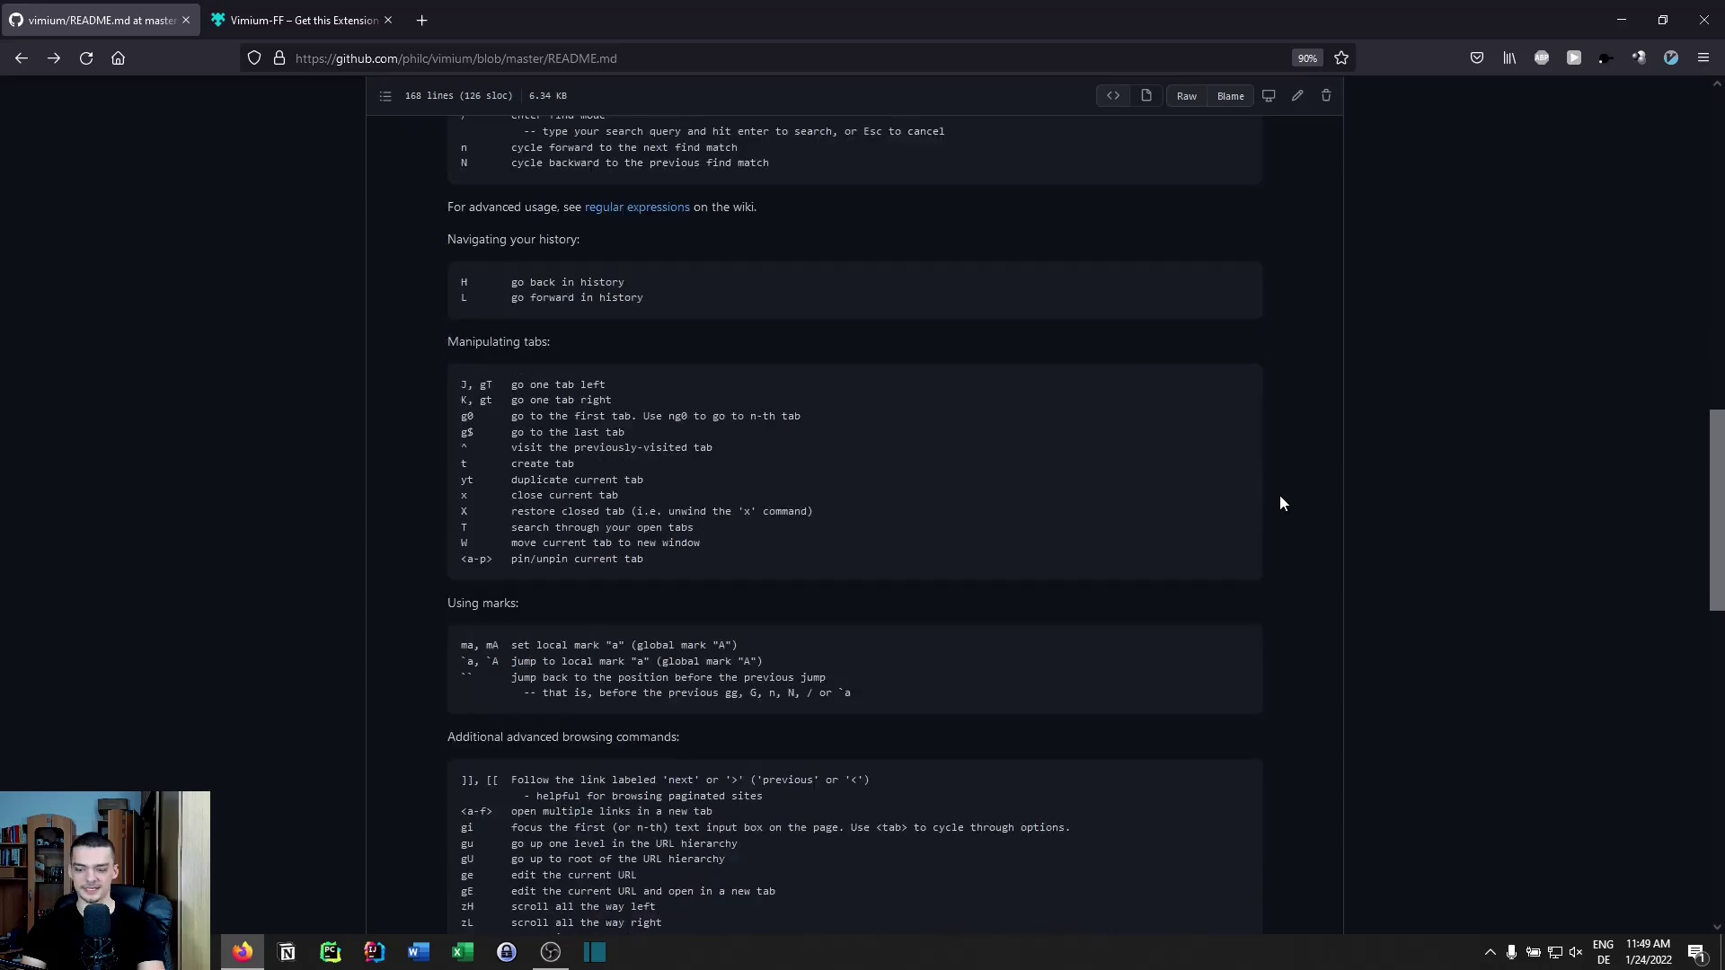
key("g")
key("g")
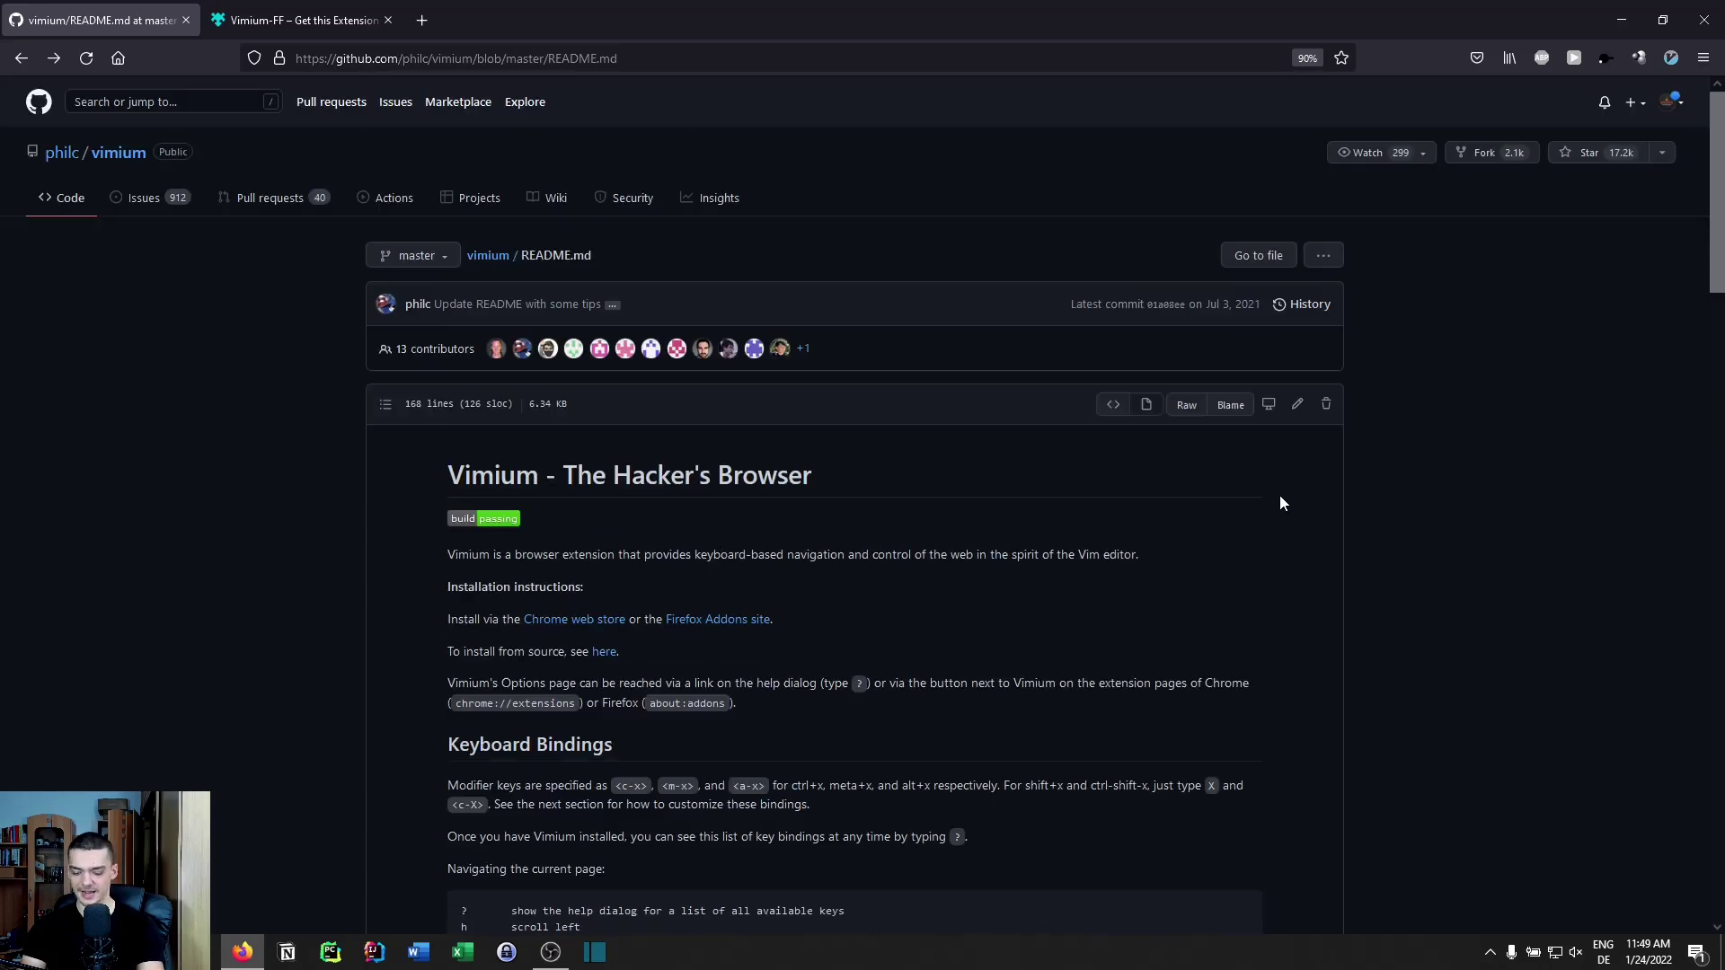
- Jump to the very end of the README and back to its beginning twice with Vimium
key("shift+g")
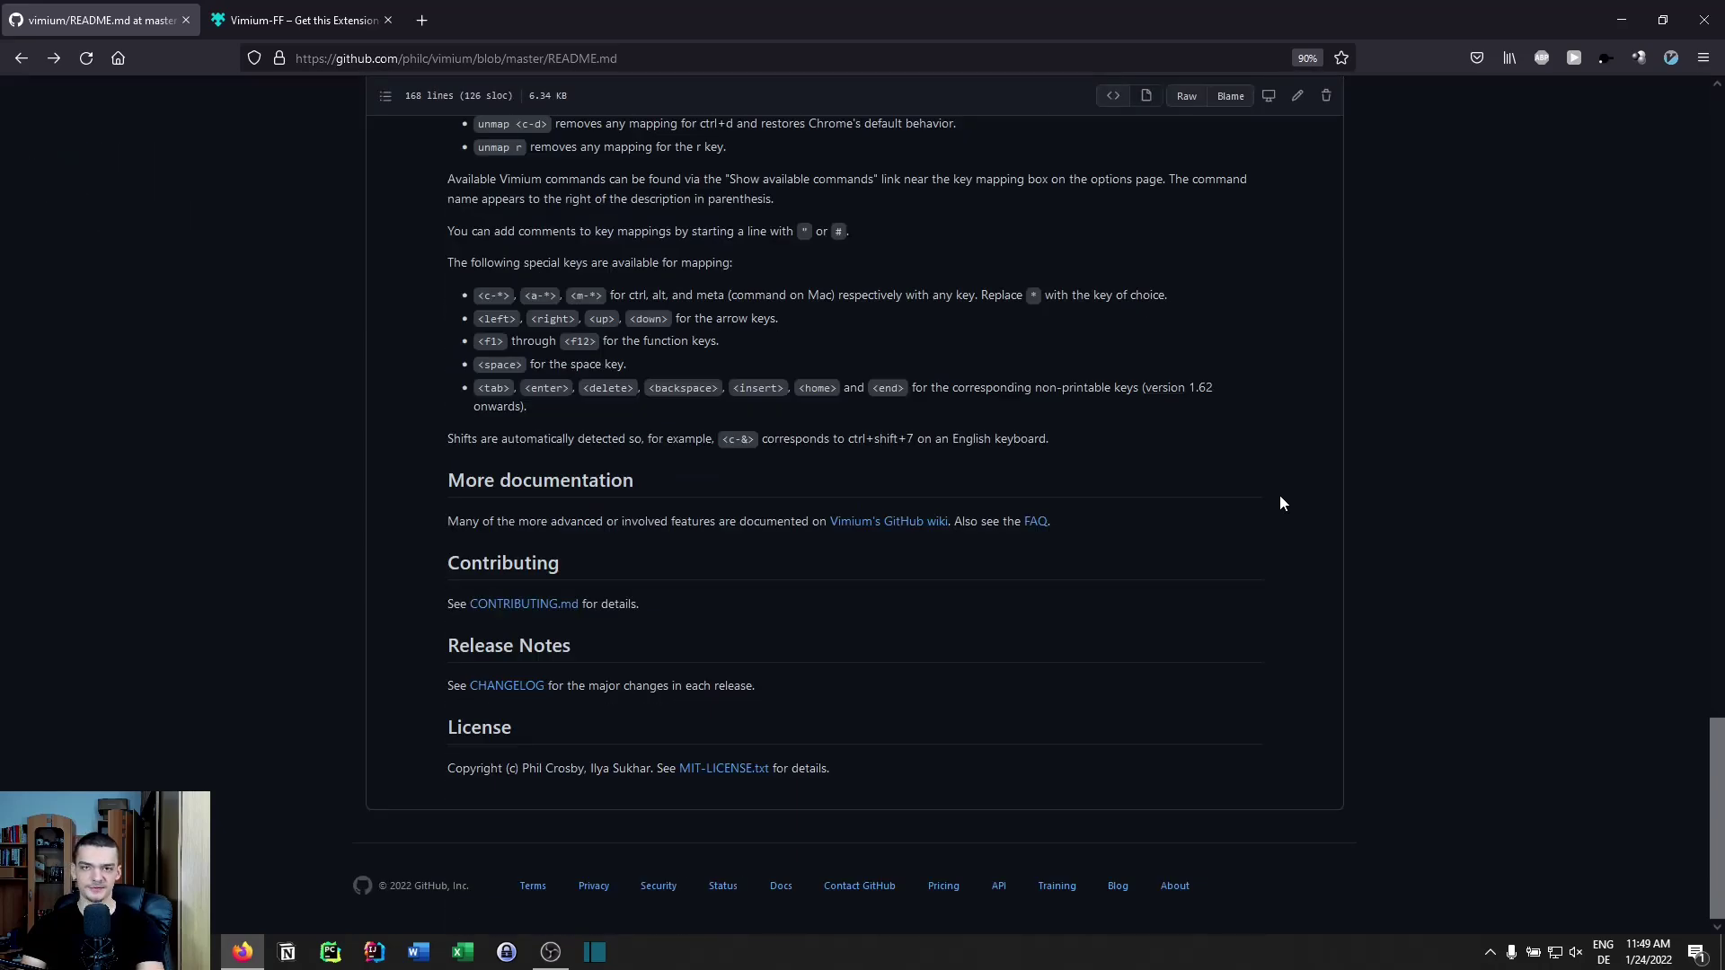
key("g")
key("g")
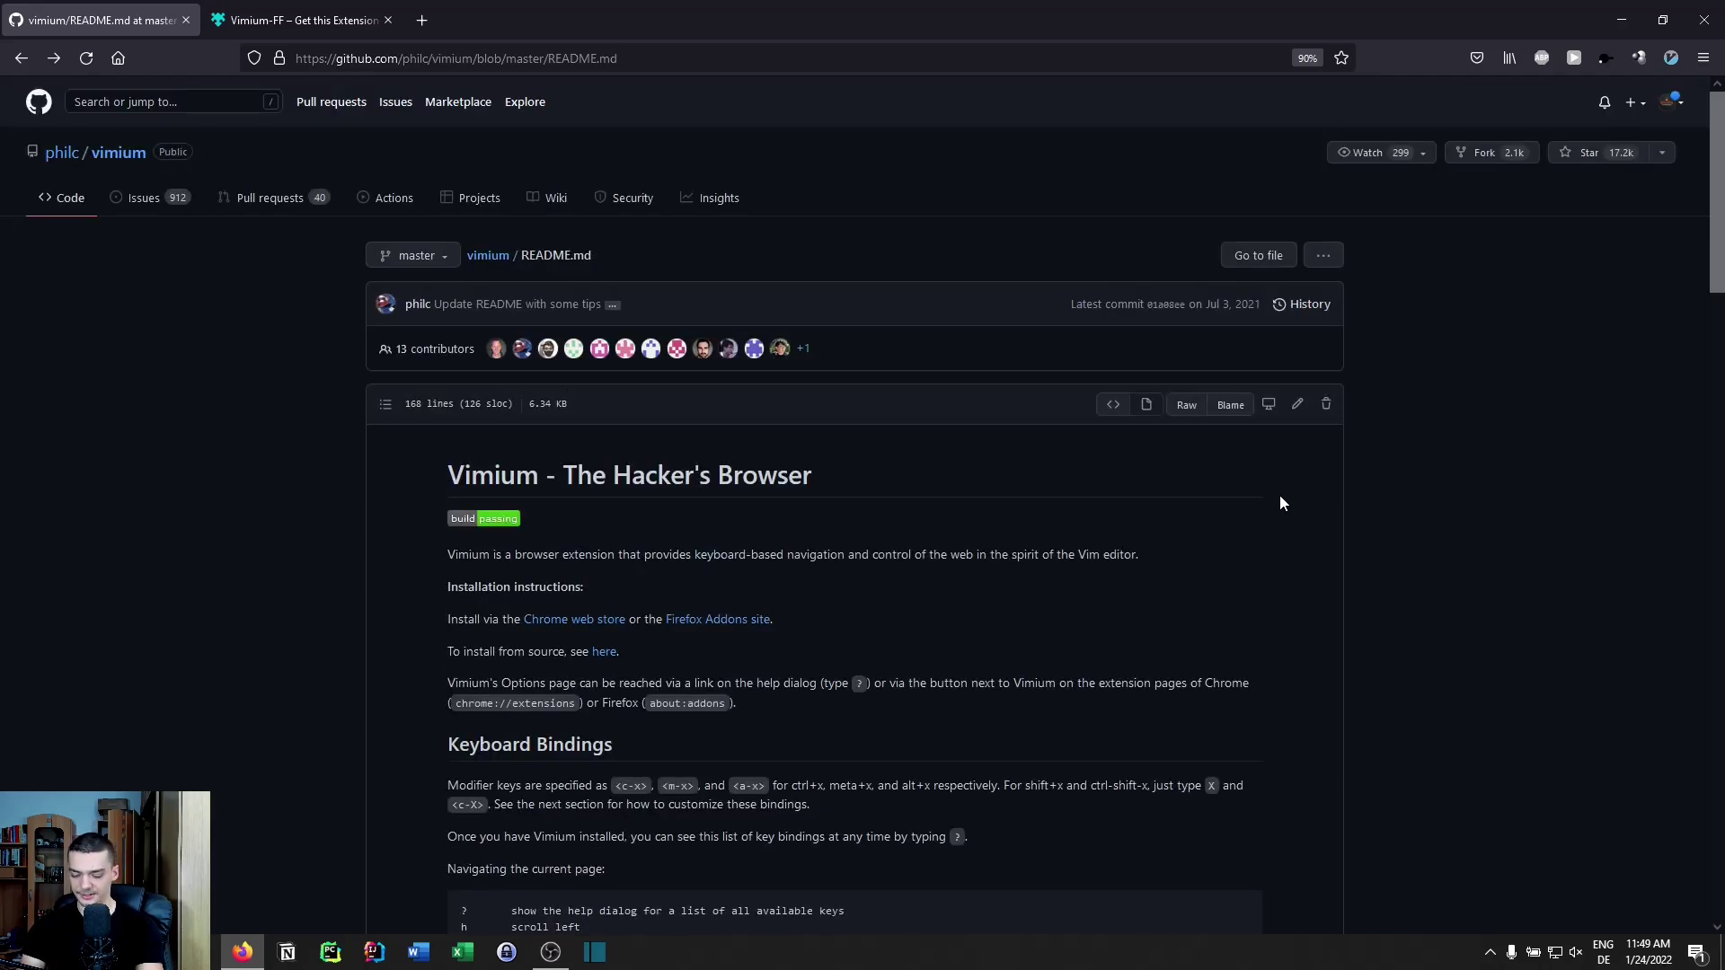
key("shift+g")
key("g")
key("g")
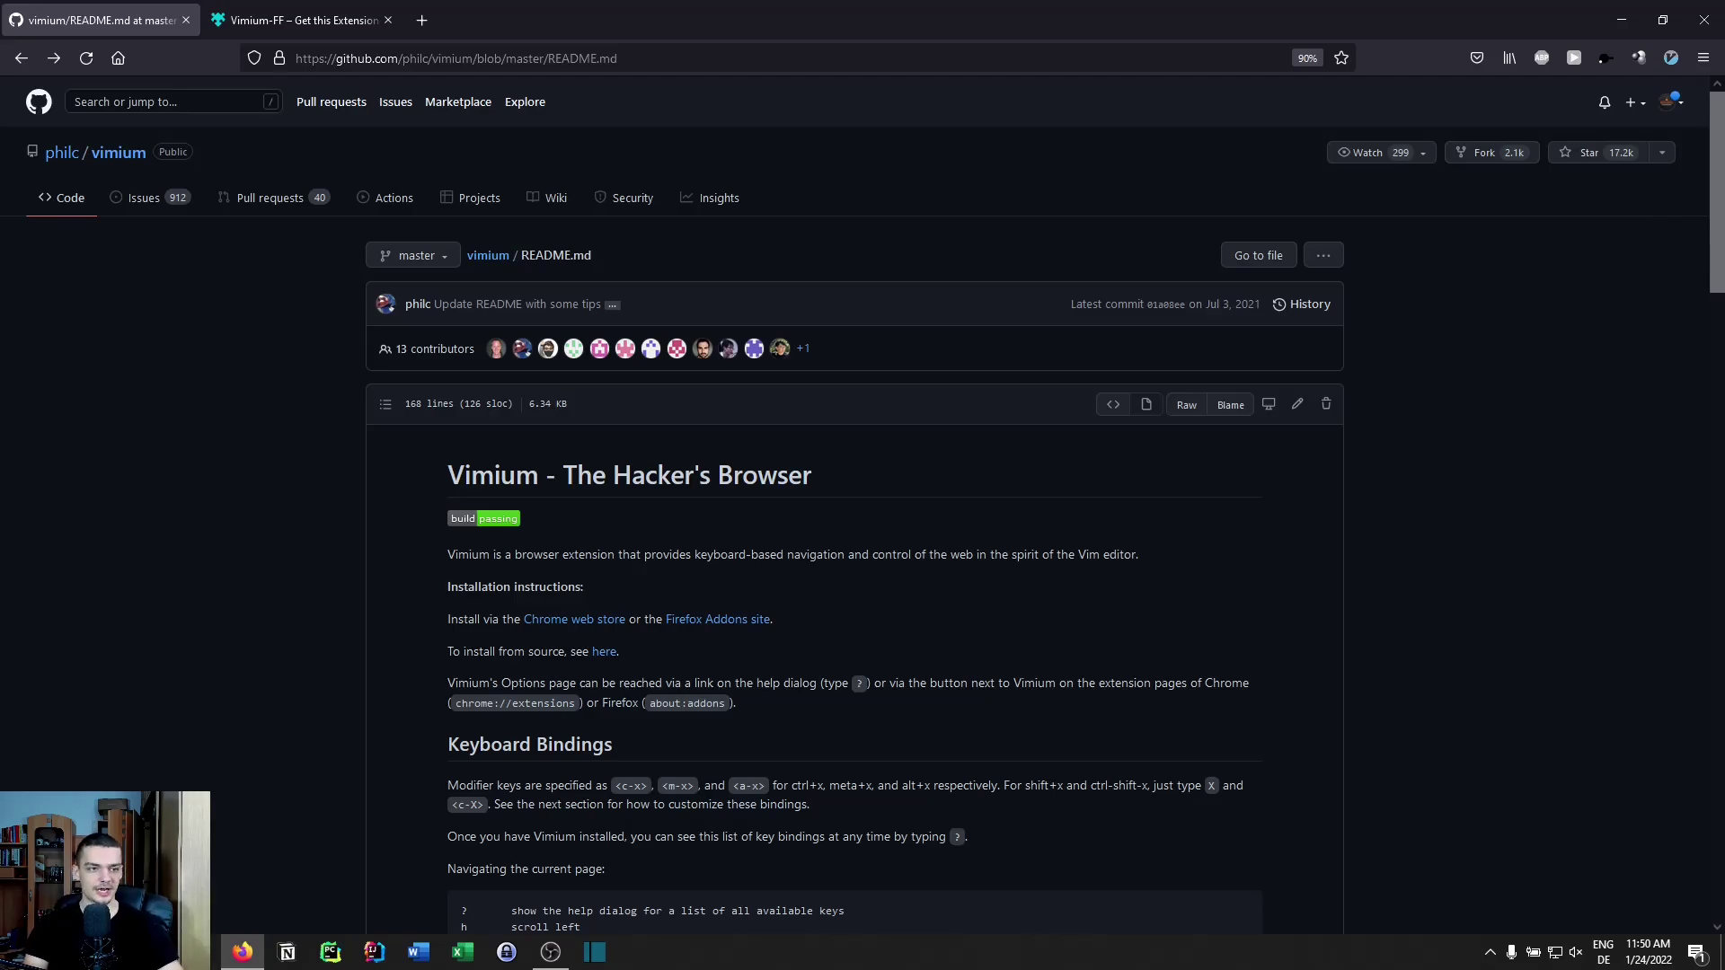
- Review the README's installation instructions and its key bindings for navigating the current page
left_click_drag(1713, 189, 1684, 248)
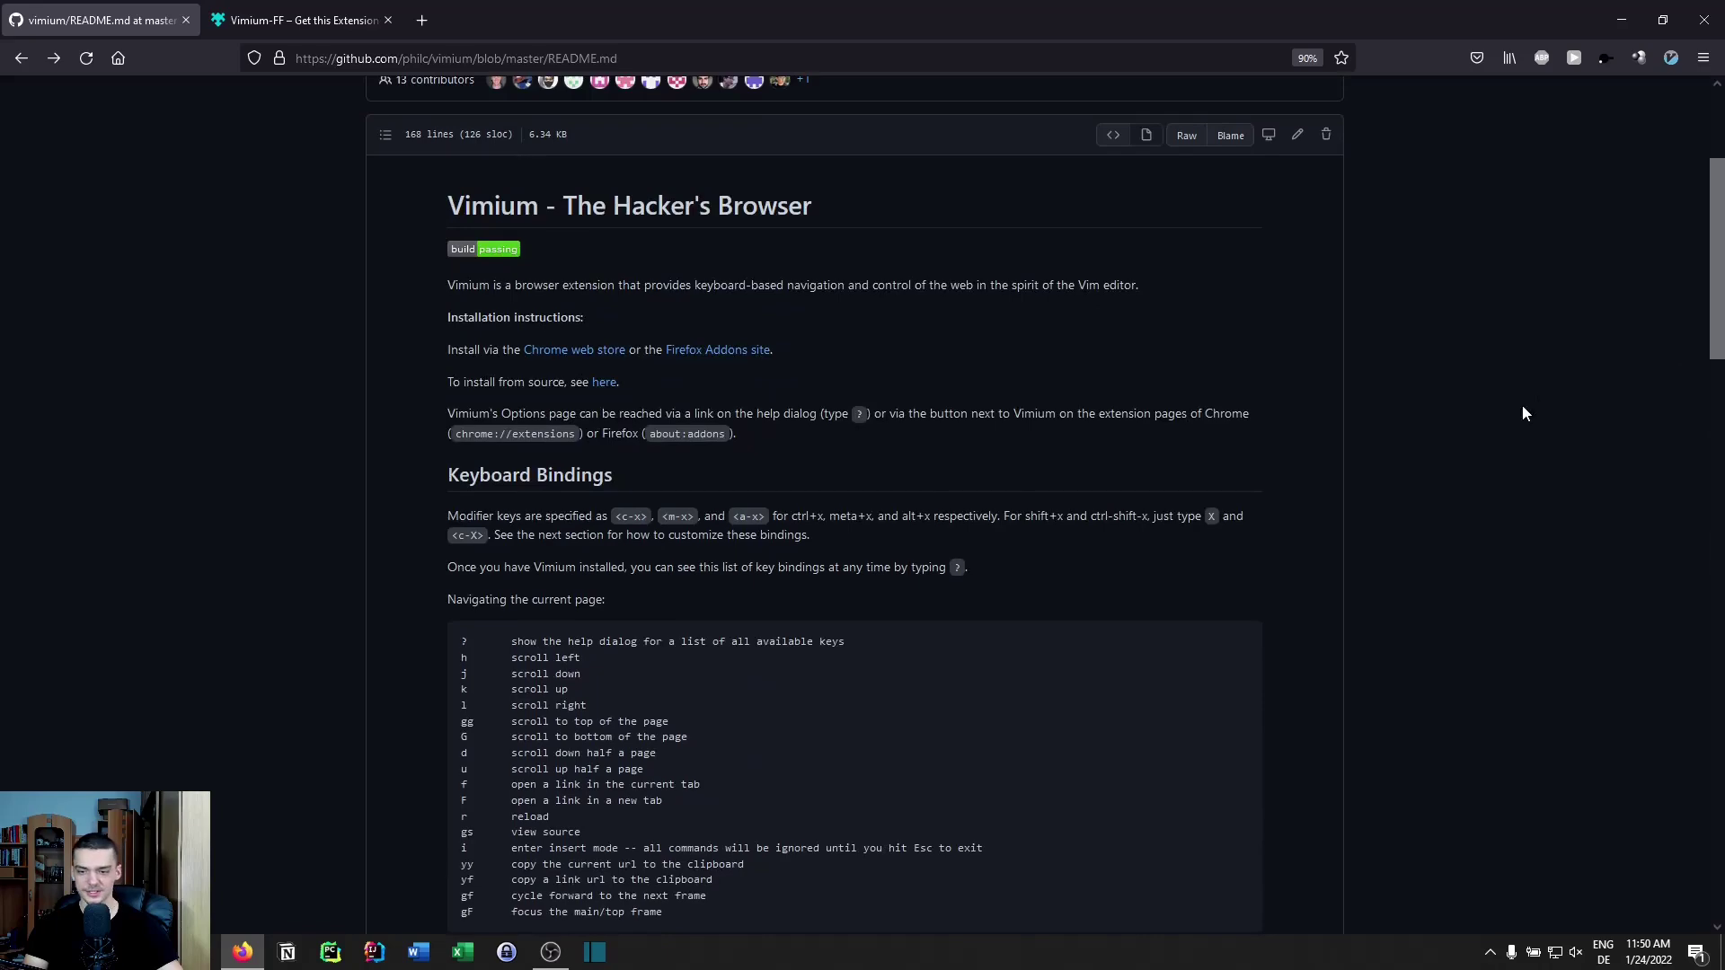
scroll(1433, 566, "up", 2)
scroll(1437, 550, "down", 8)
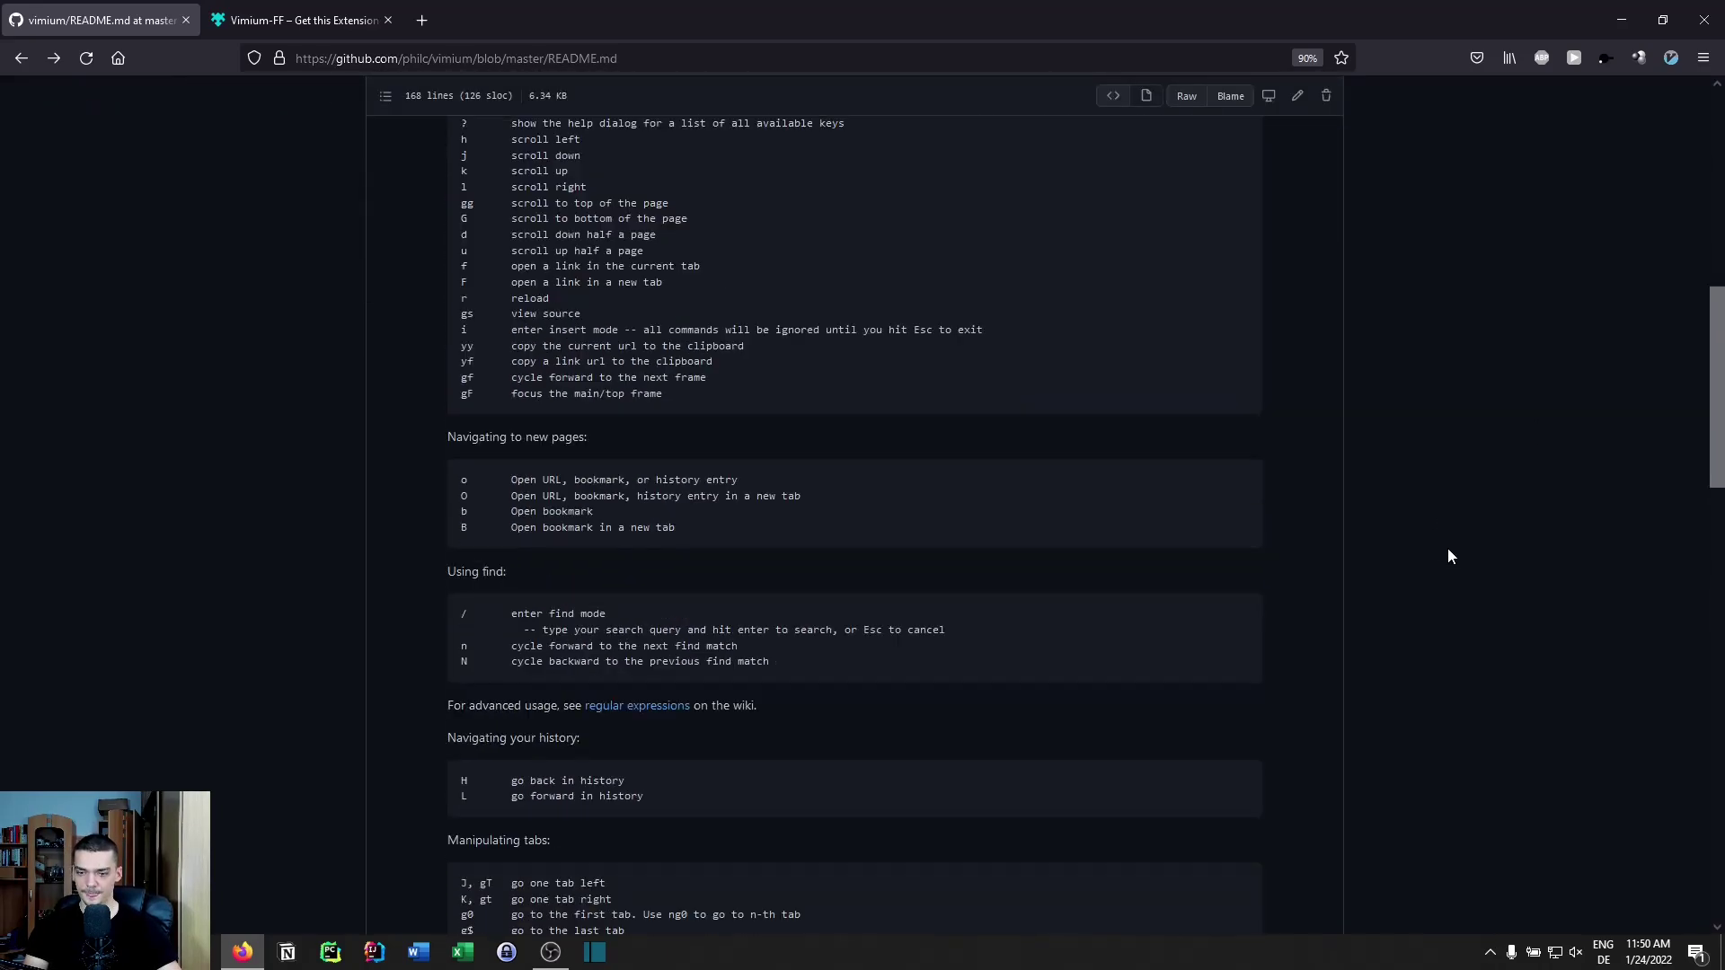
scroll(1446, 548, "up", 5)
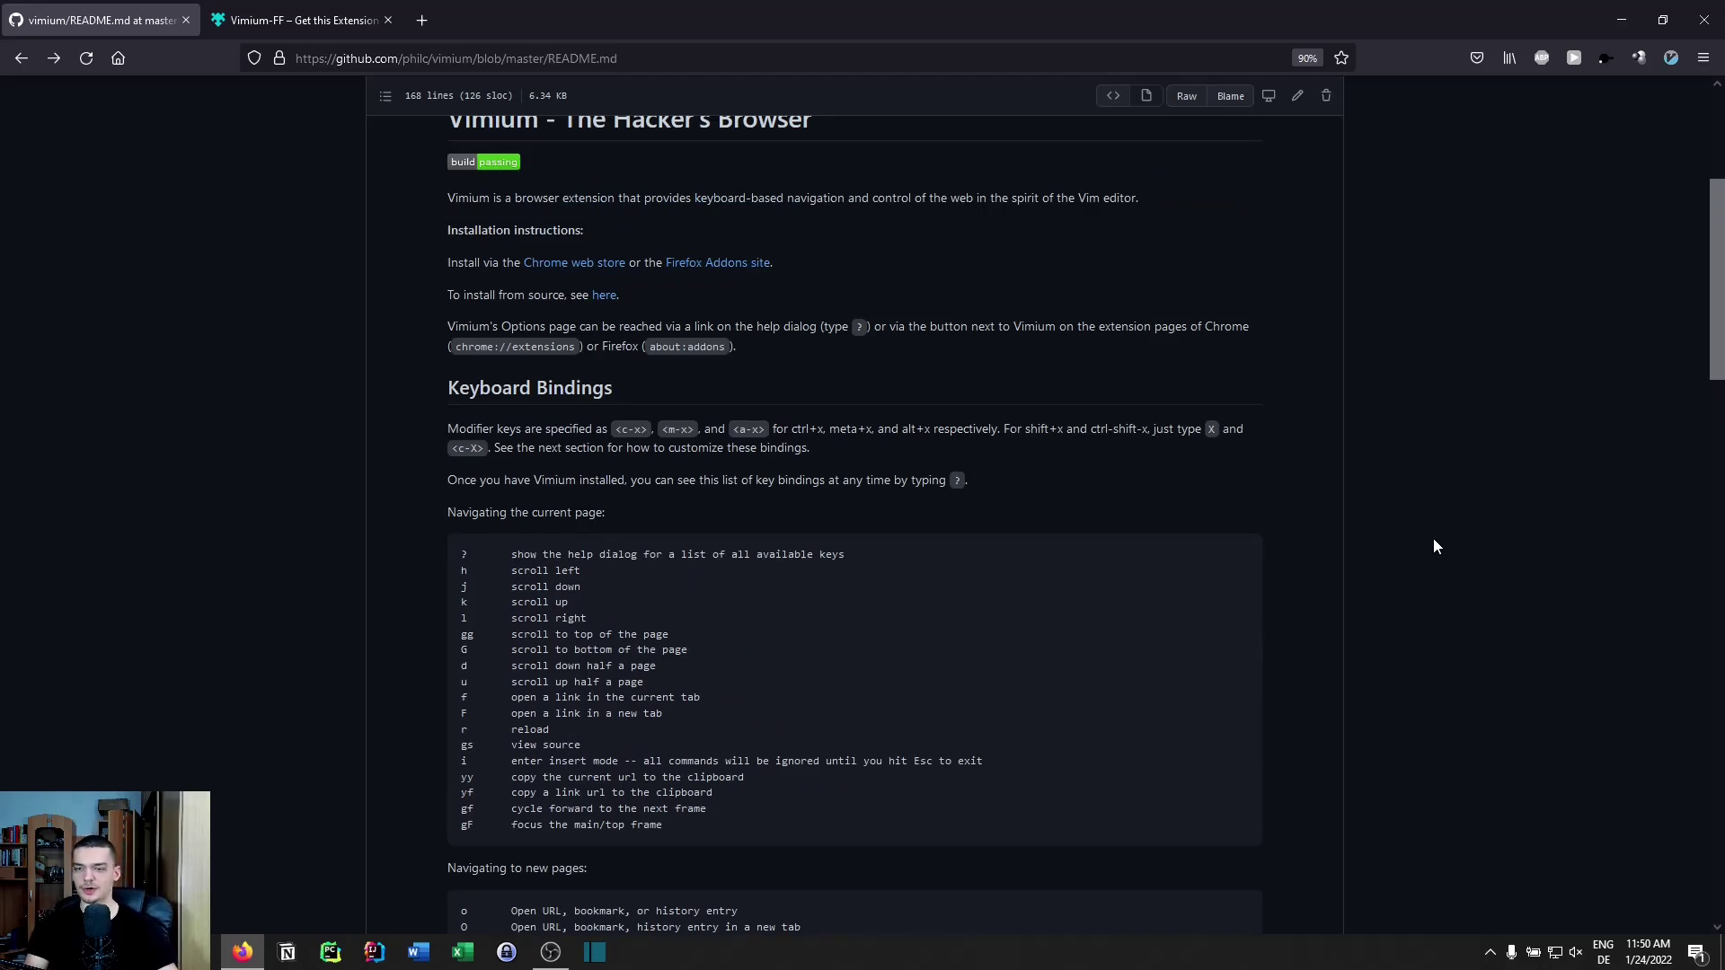
scroll(1442, 517, "up", 3)
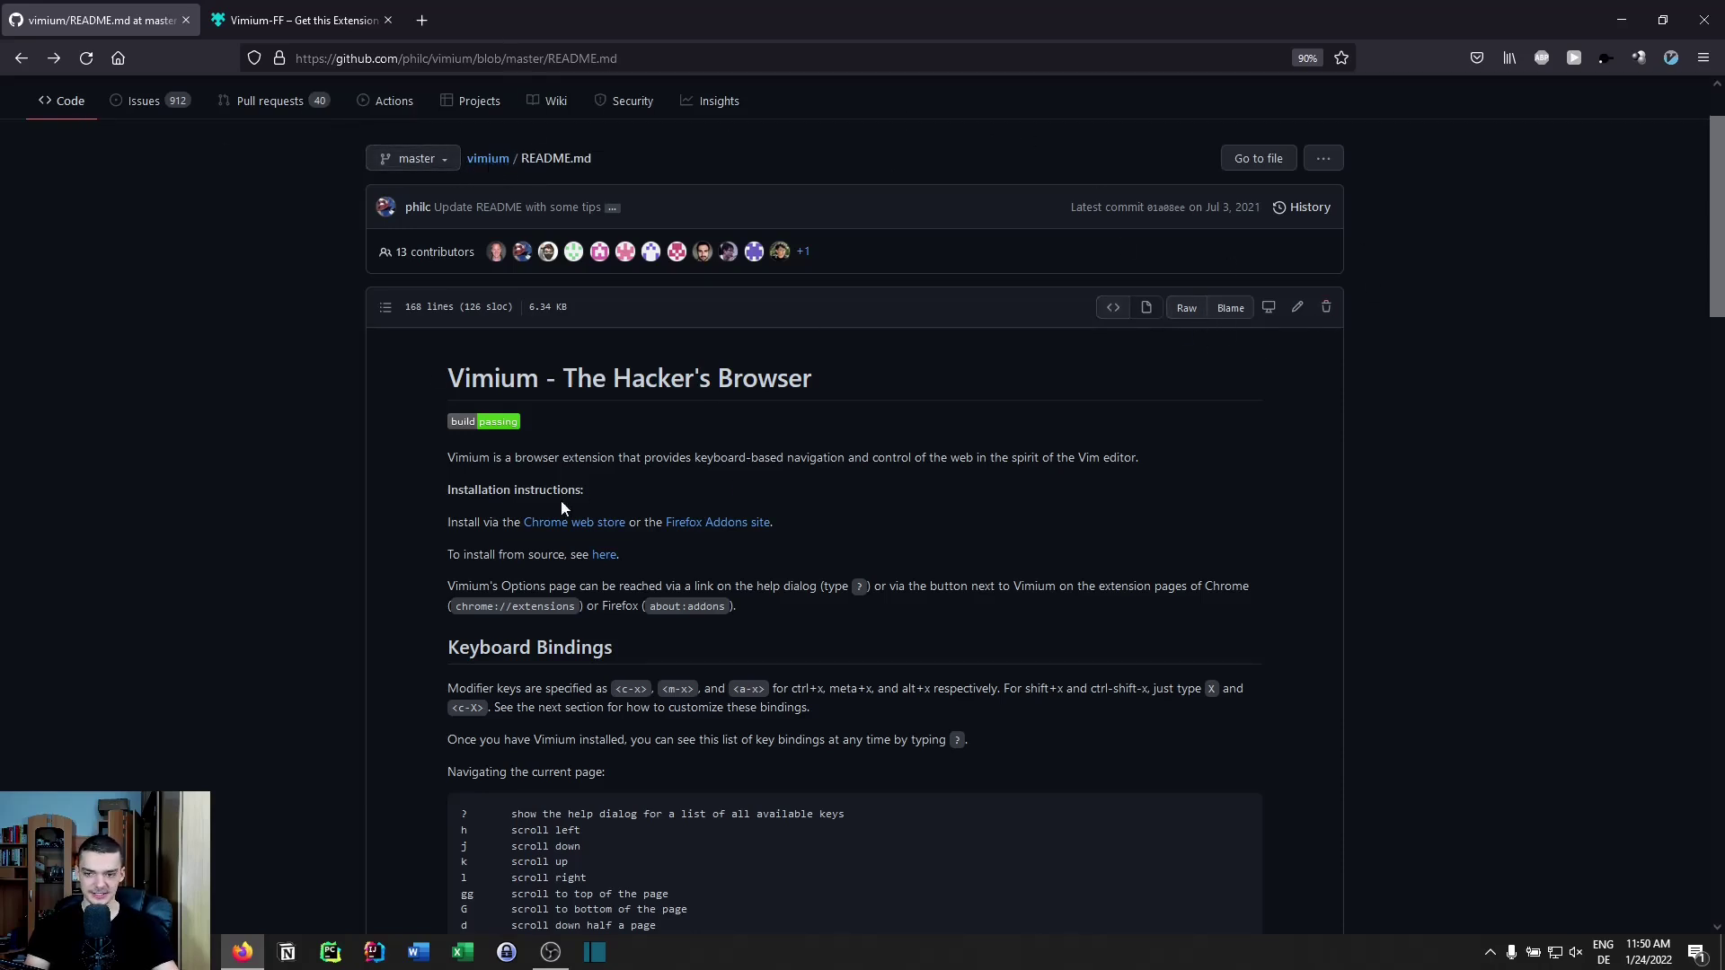
scroll(1120, 551, "down", 1)
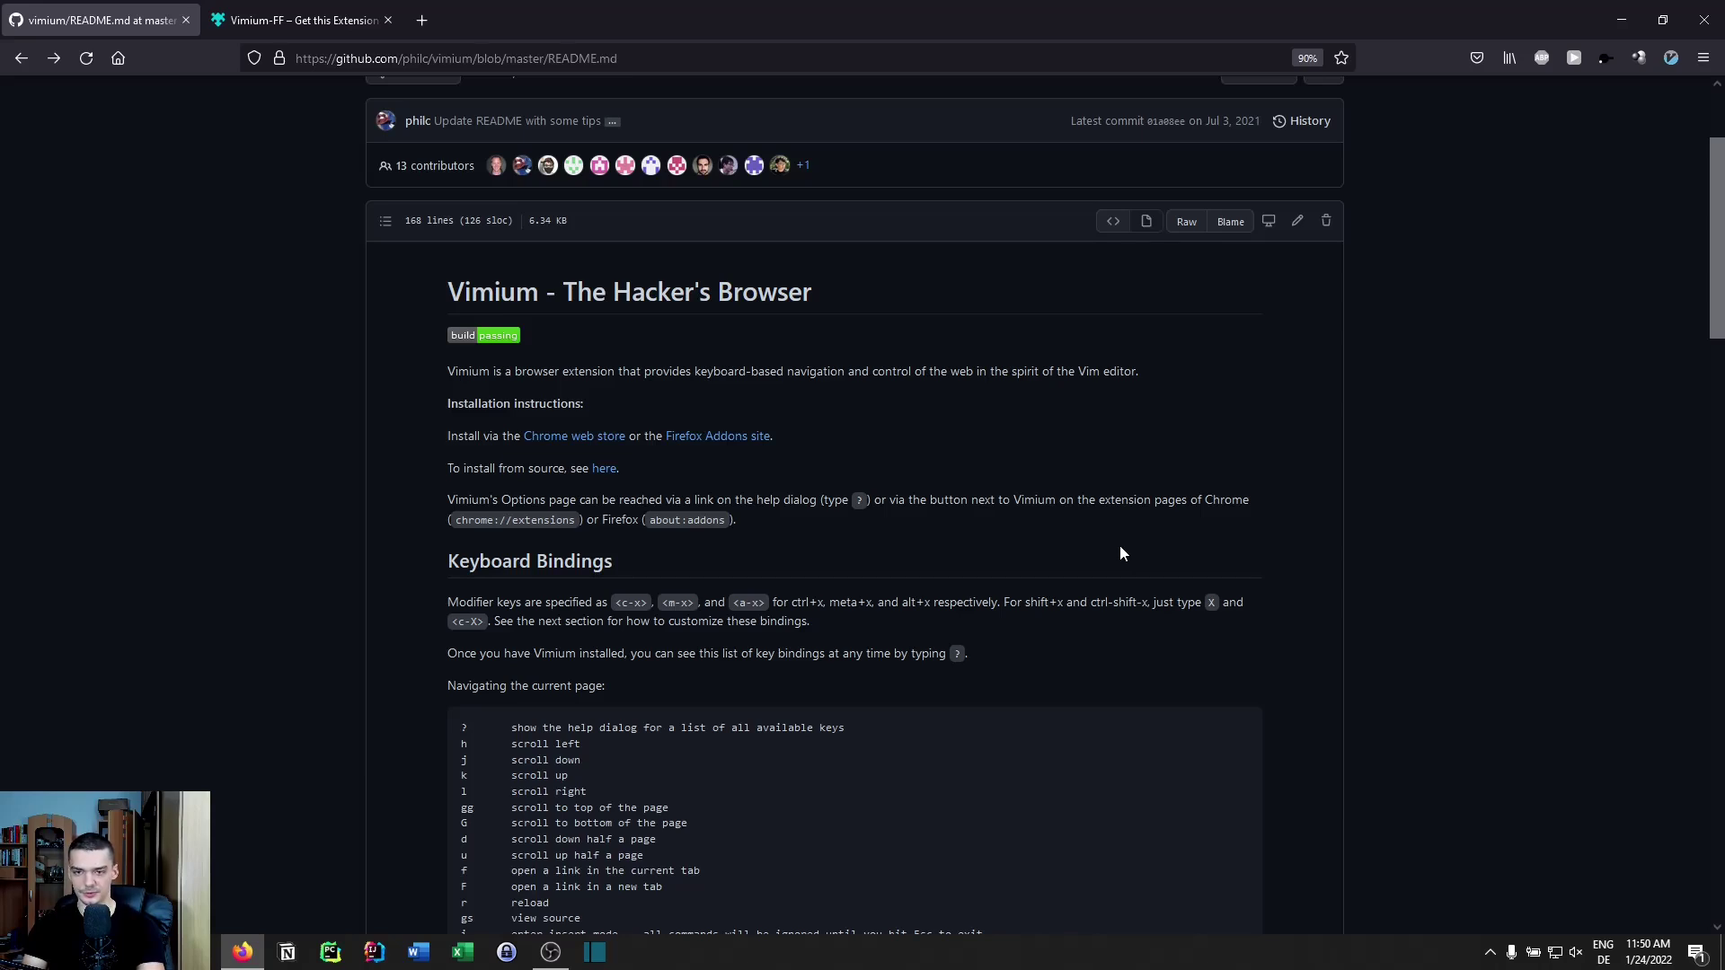
- Open the README's Chrome web store link in a new tab through Vimium's link hints, and switch to that tab
key("shift+f")
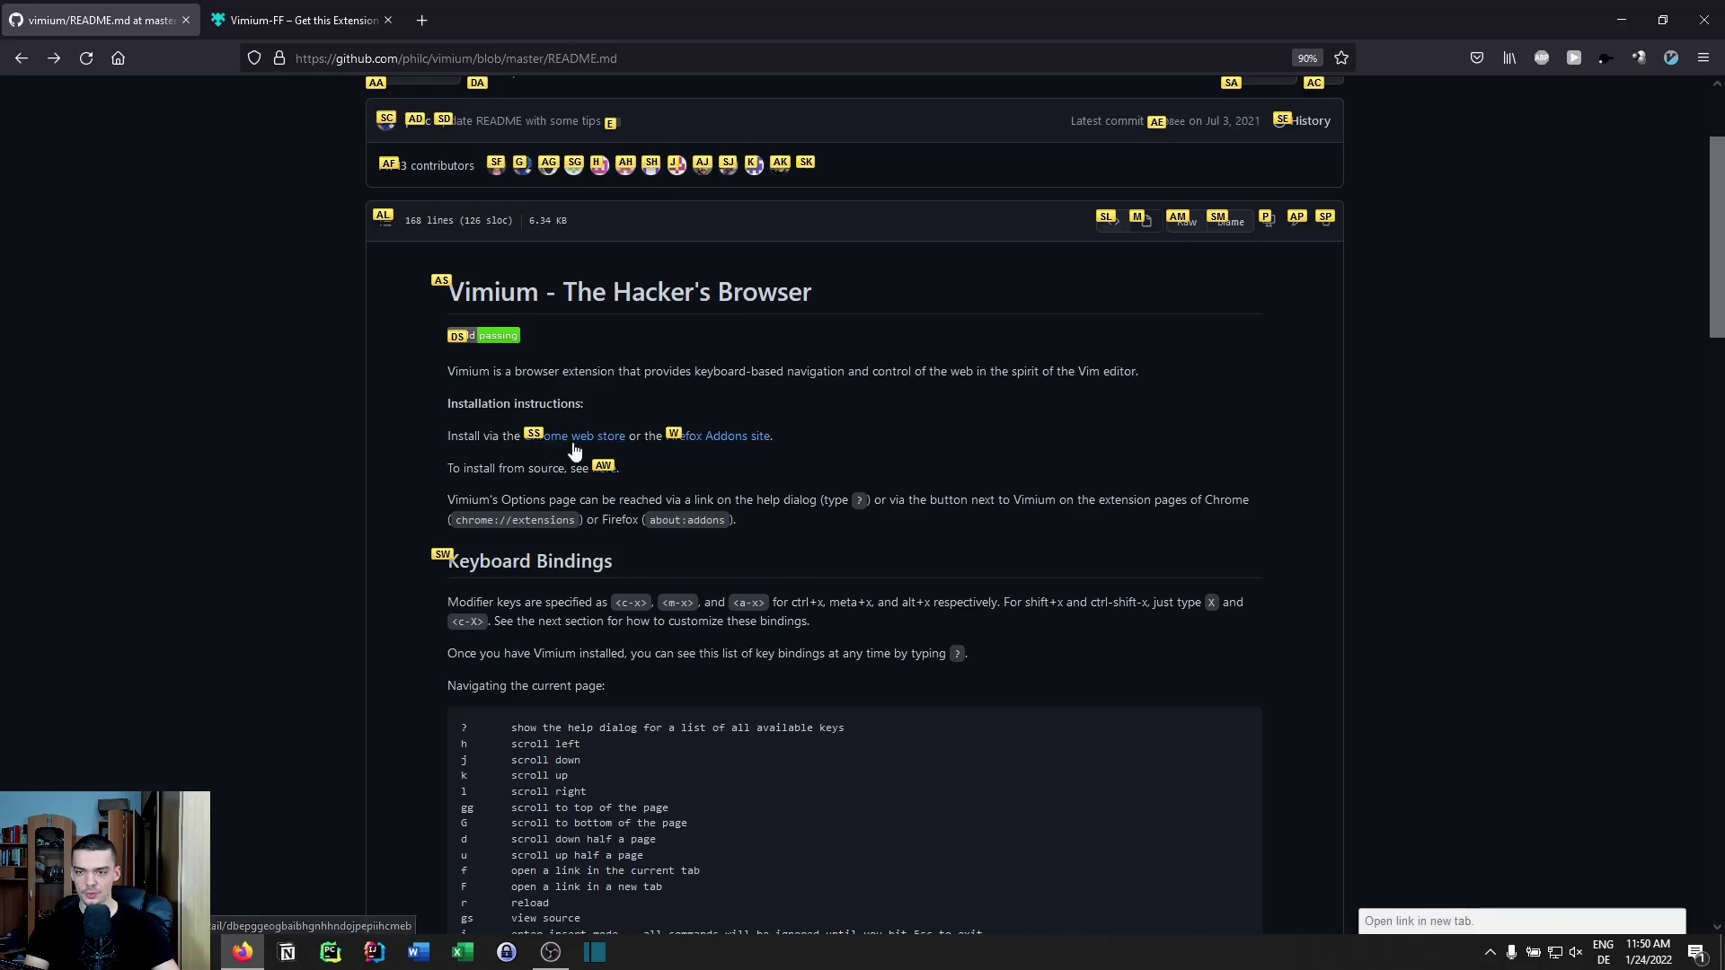
key("s")
key("s")
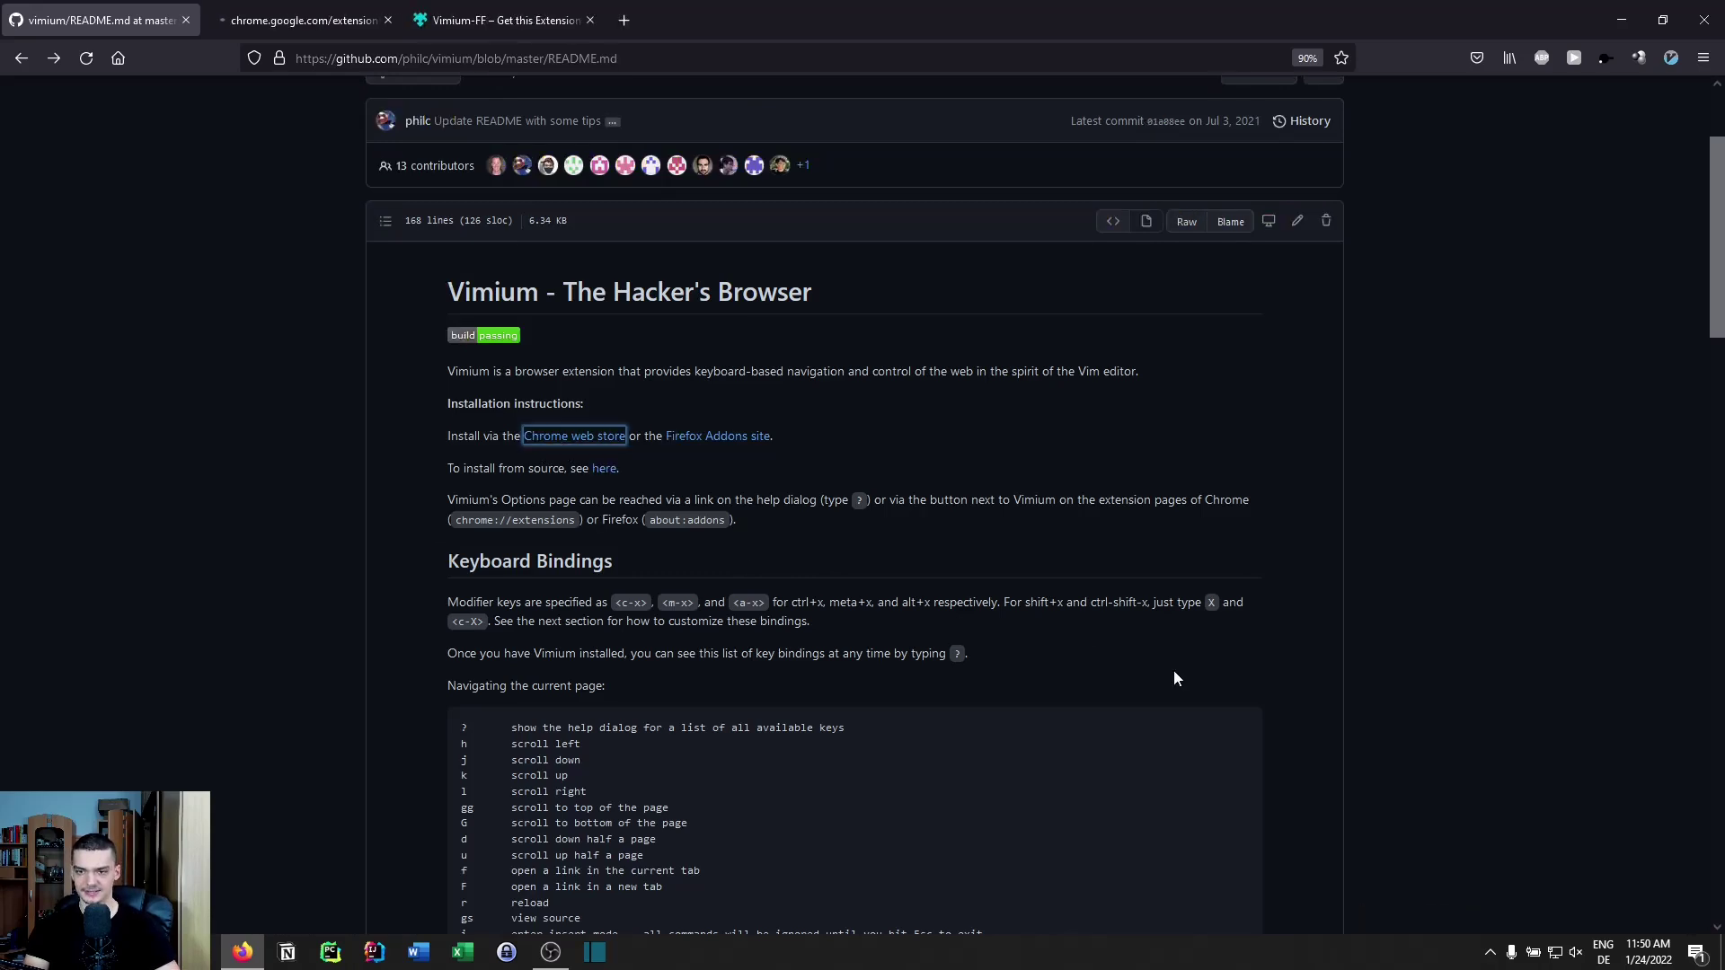
left_click(367, 8)
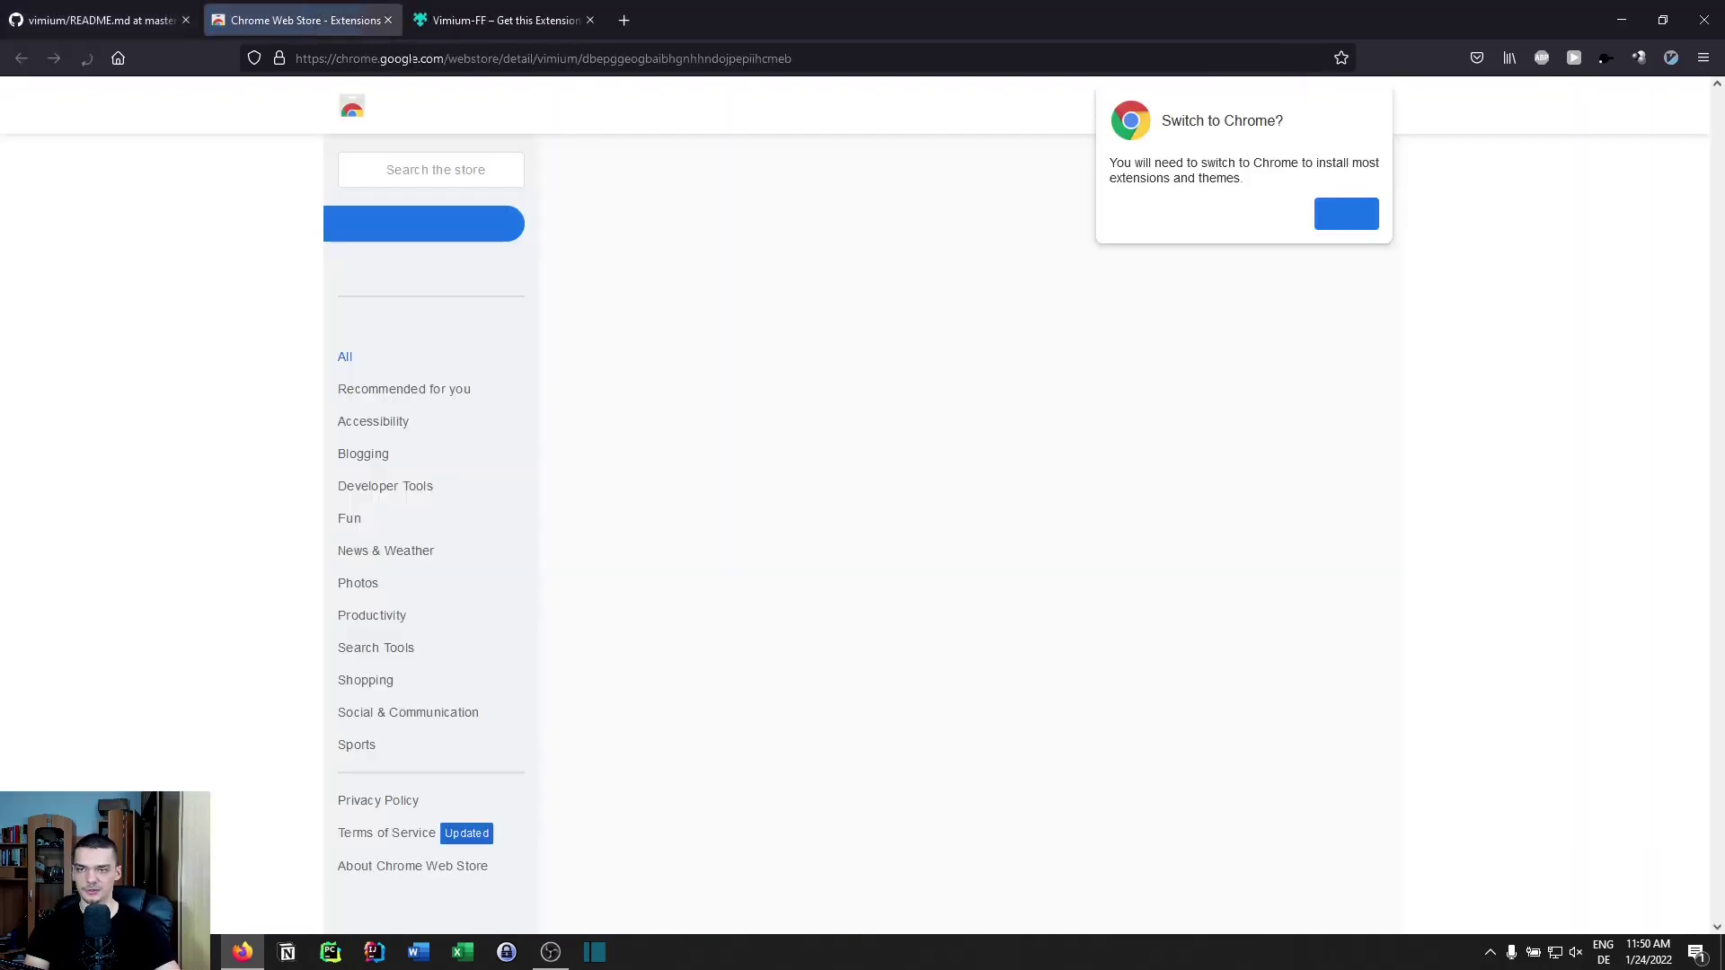
- Close the Chrome Web Store tab, and bring up the README's "Update README with some tips" commit in a new tab through Vimium's link hints
left_click(387, 20)
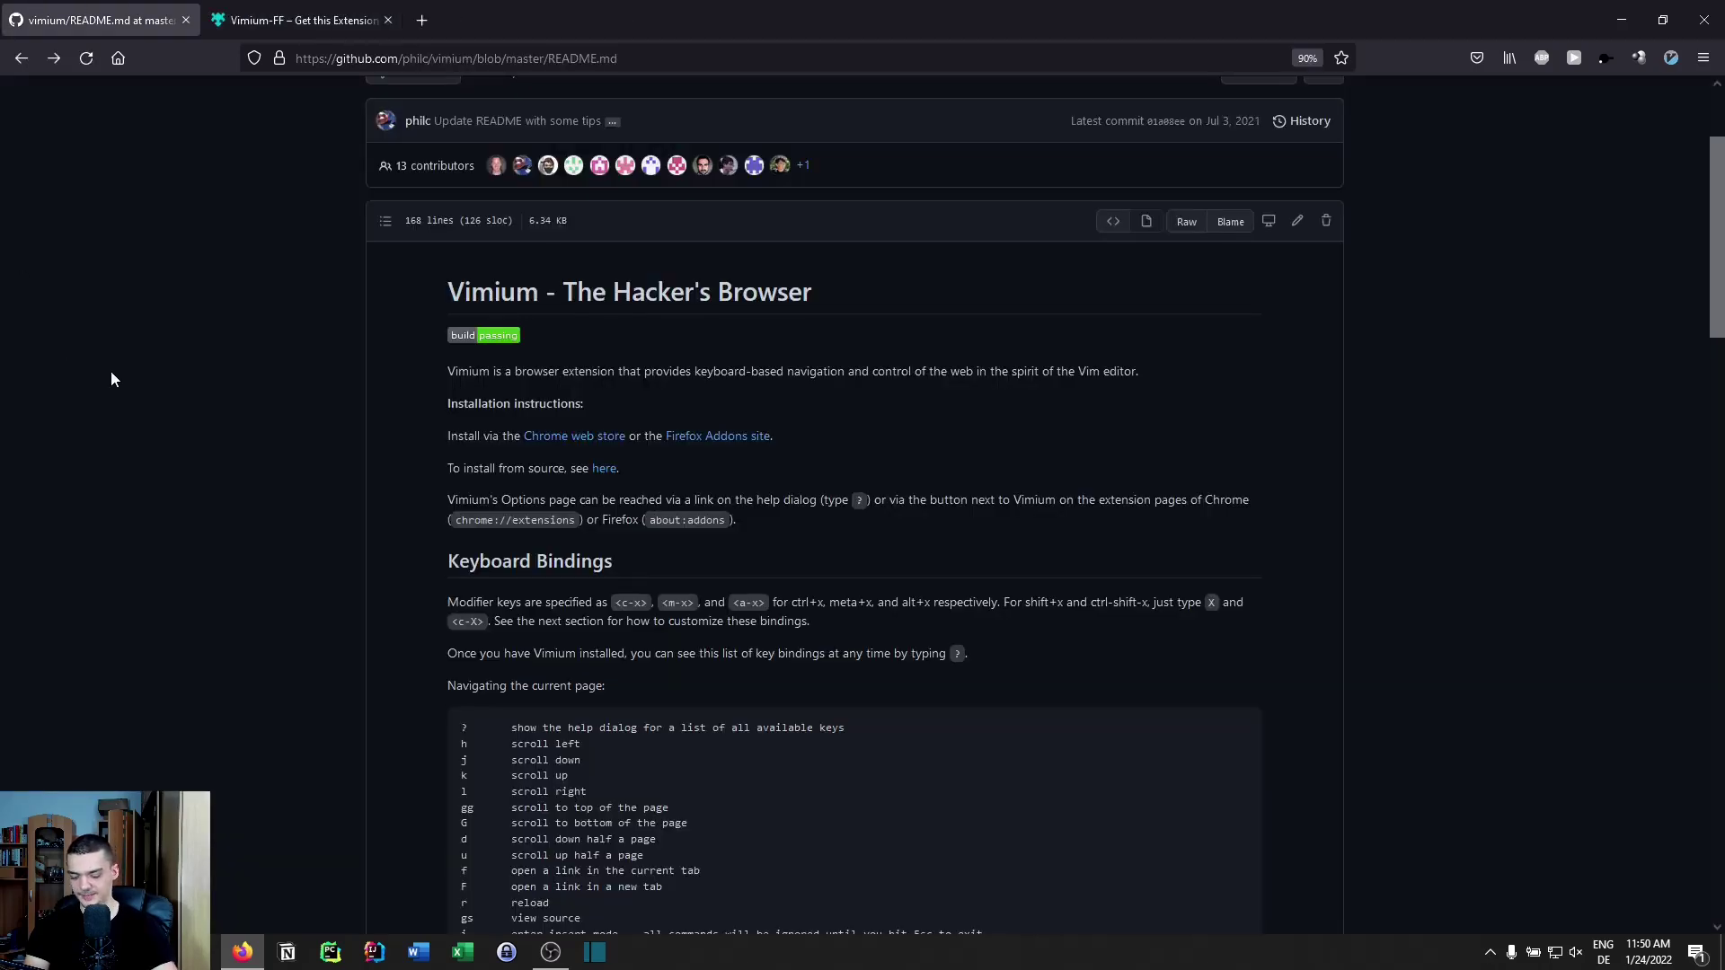
key("shift+f")
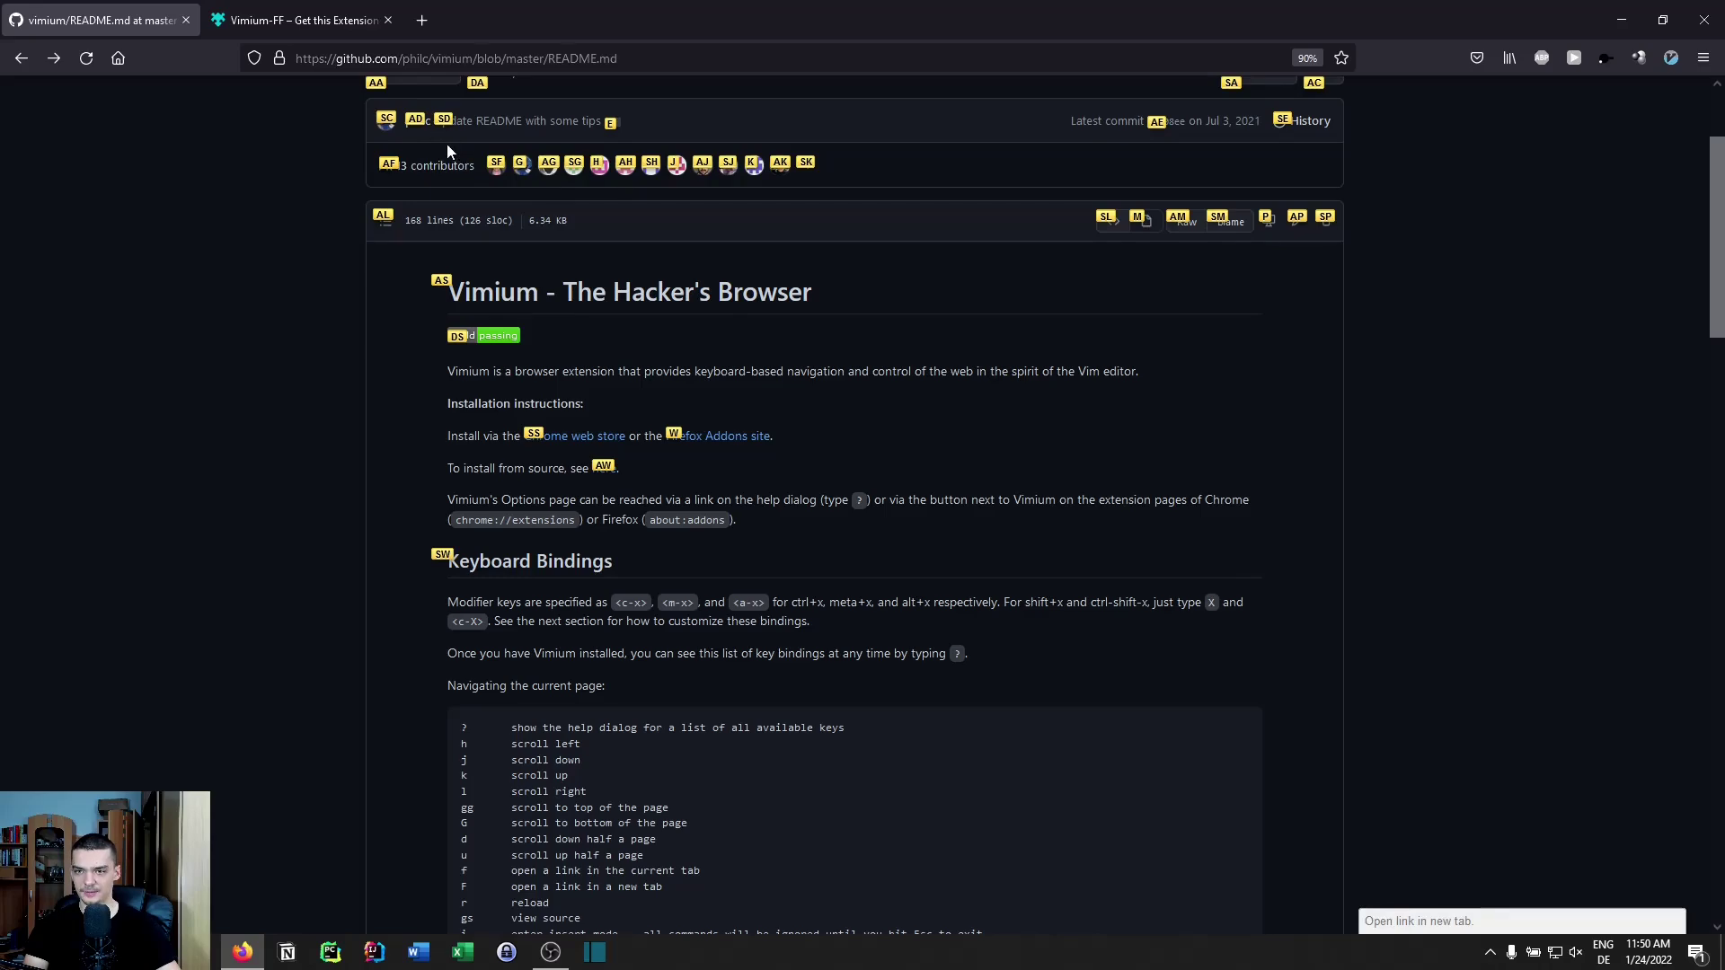
key("s")
key("d")
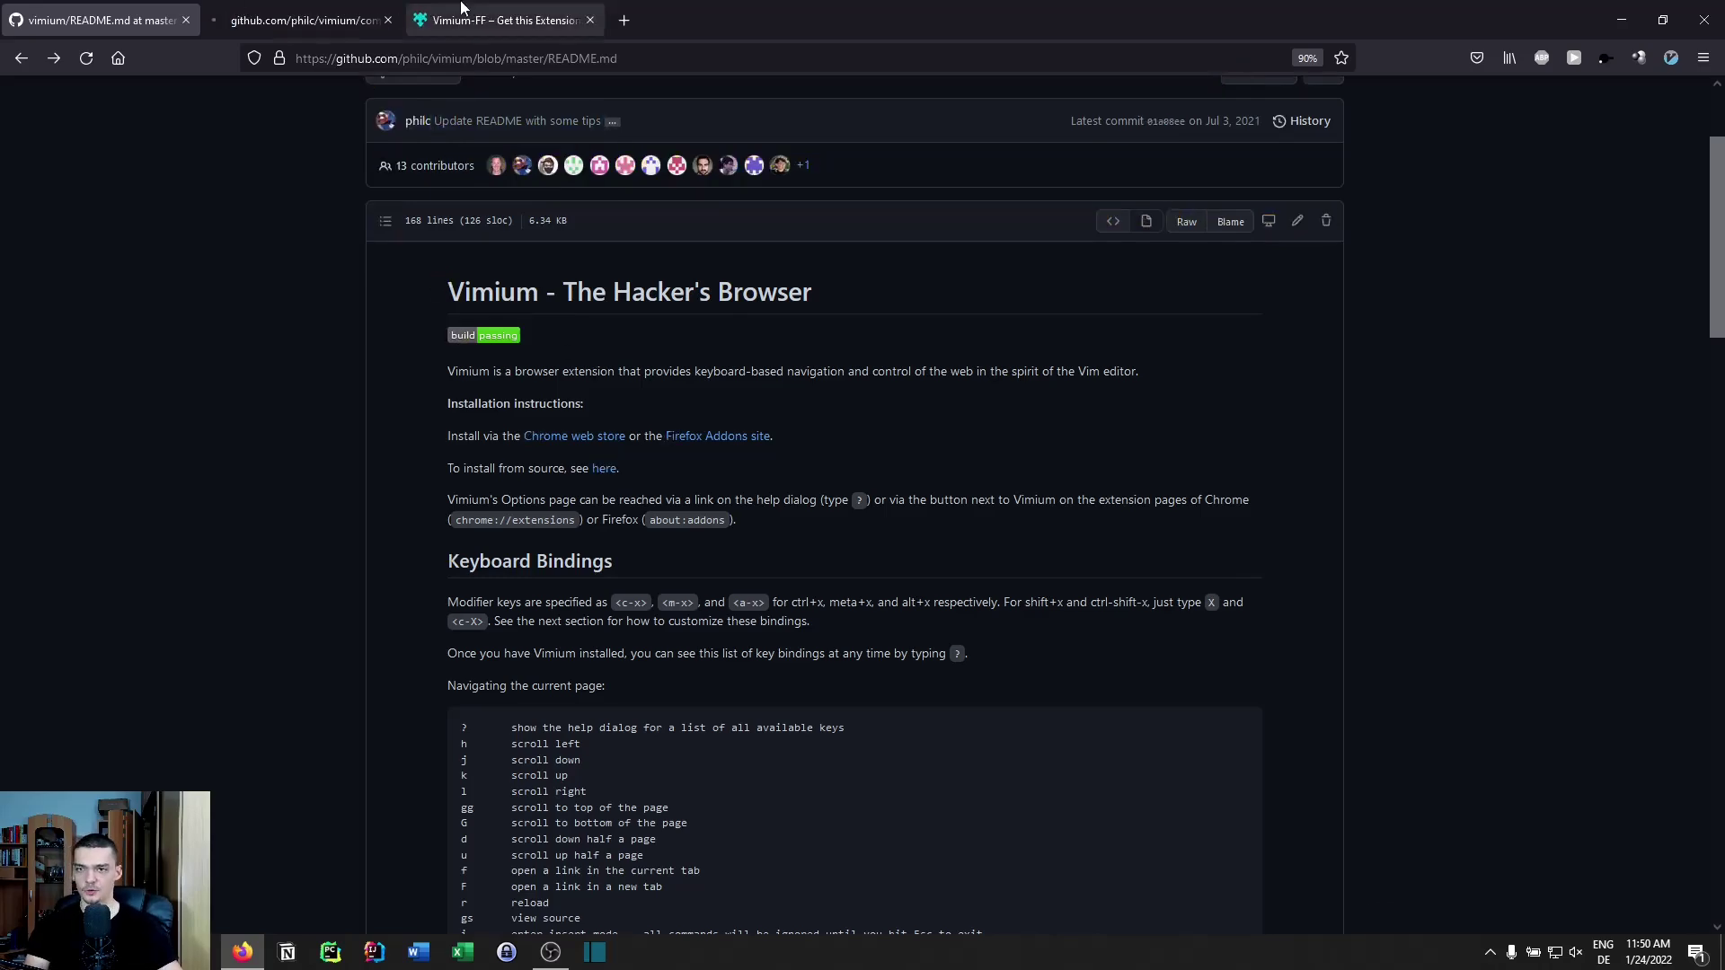
key("shift+k")
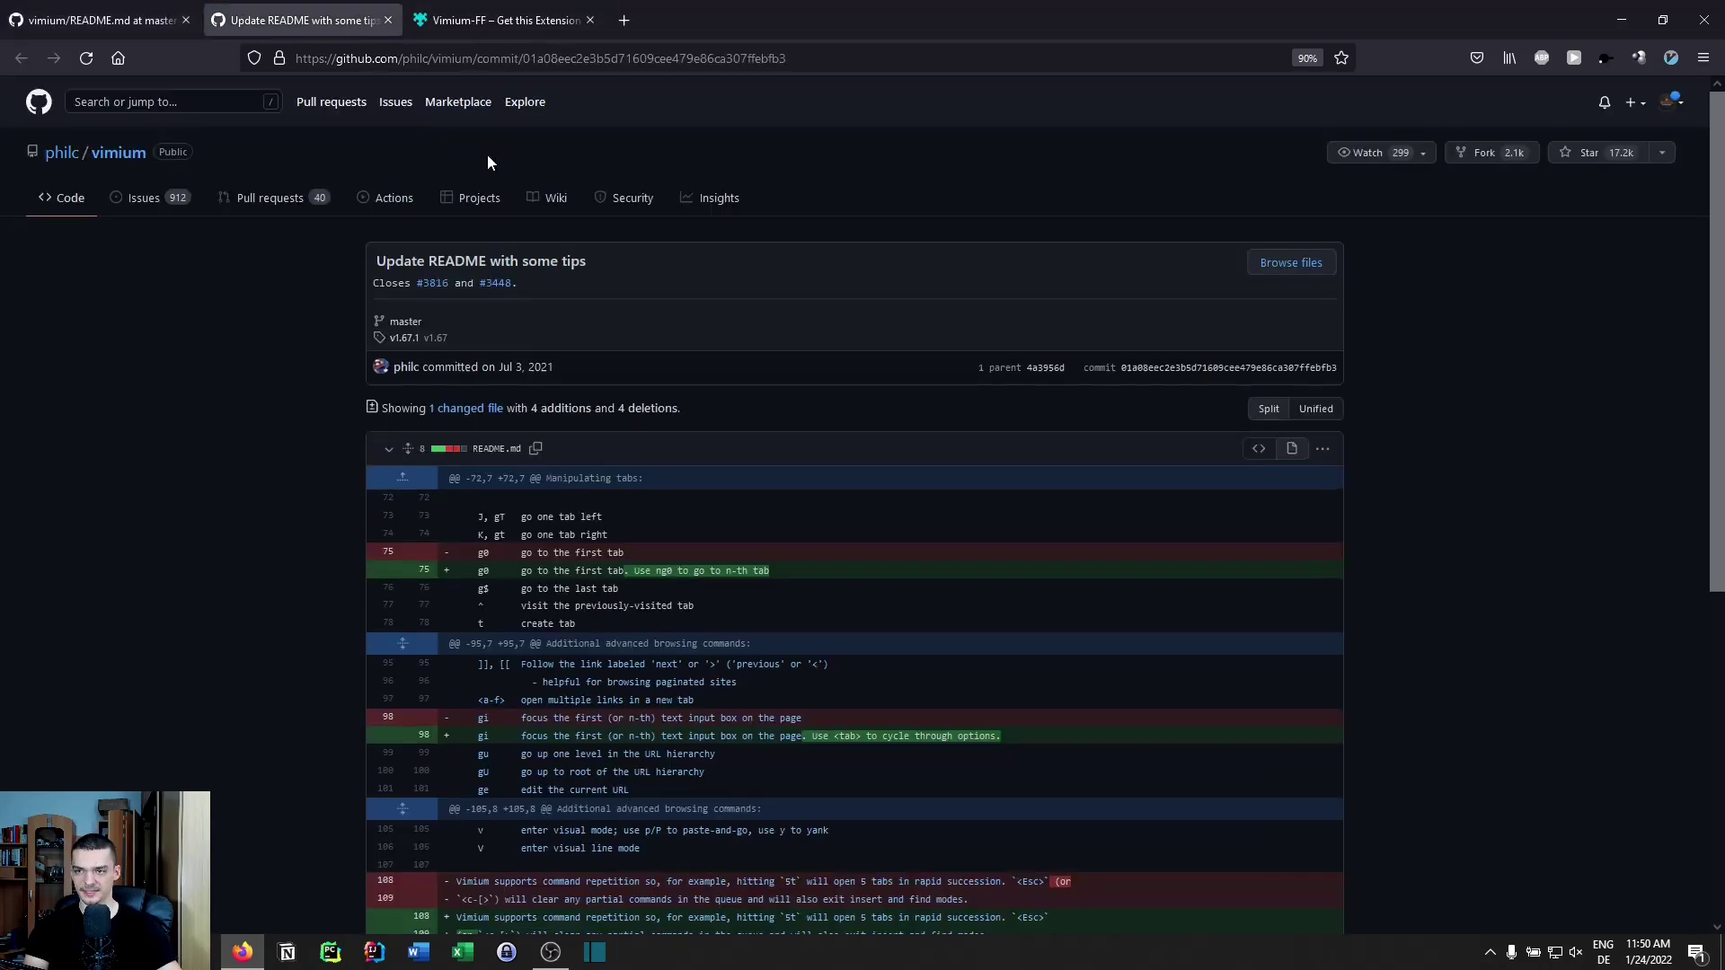
- Close the commit tab after skimming its changes, and reload the README page with Vimium
scroll(493, 331, "down", 3)
scroll(493, 331, "down", 3)
left_click(392, 25)
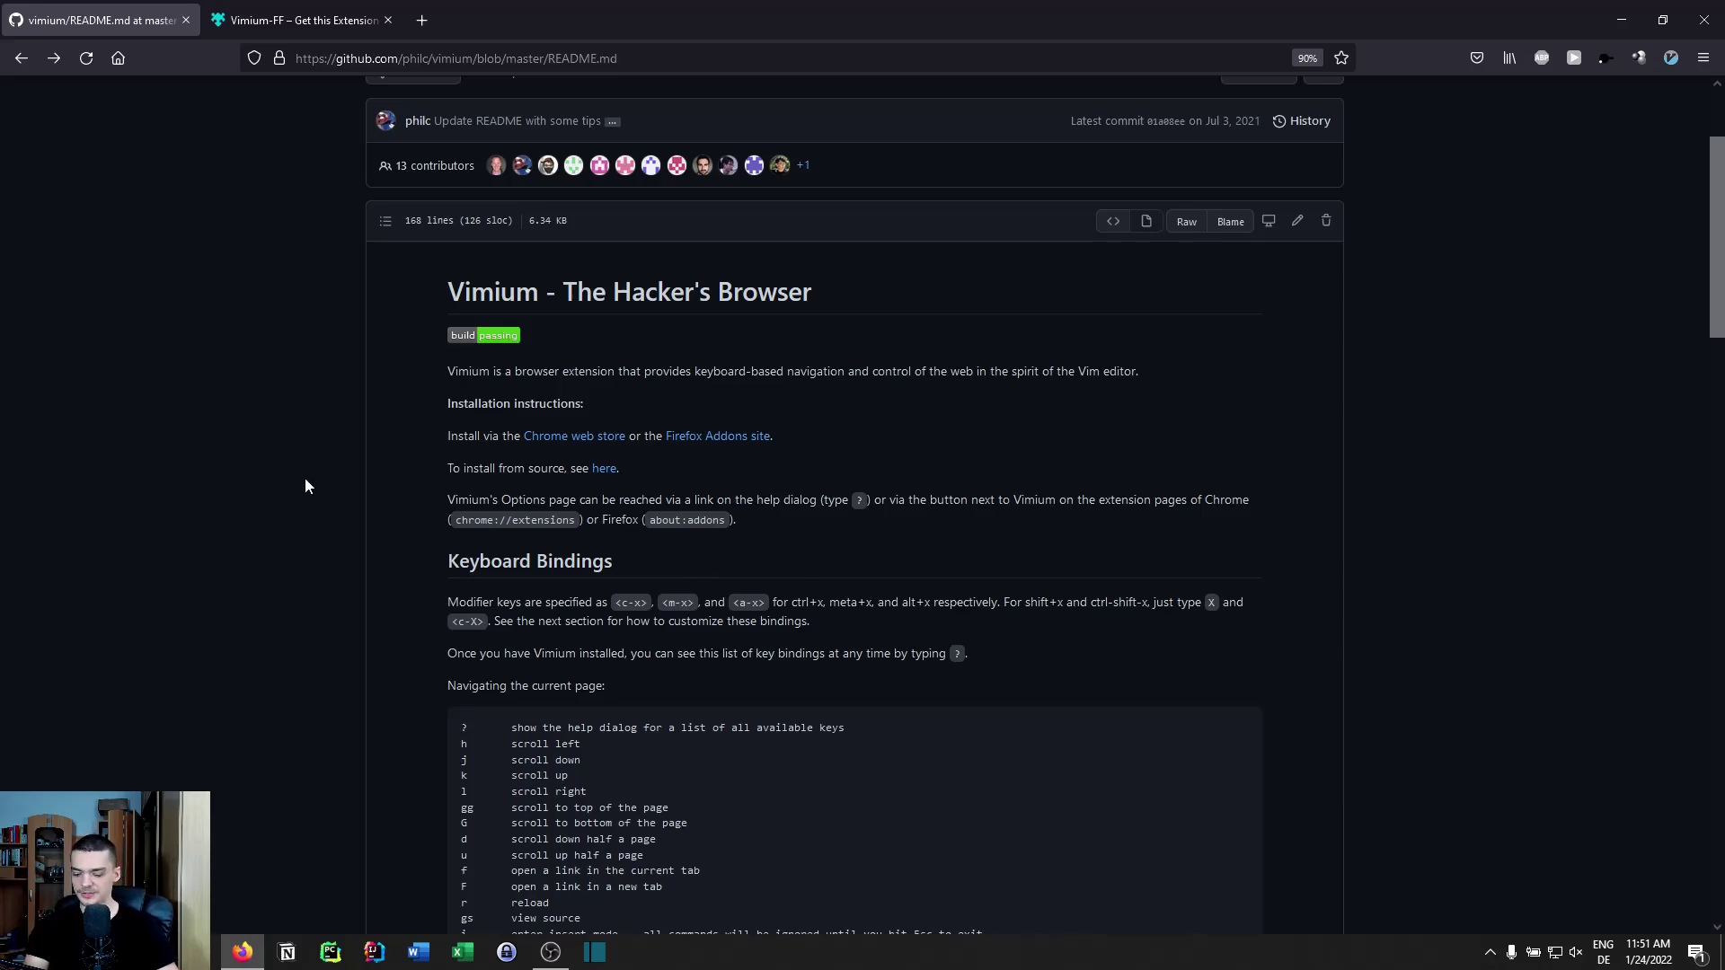
key("r")
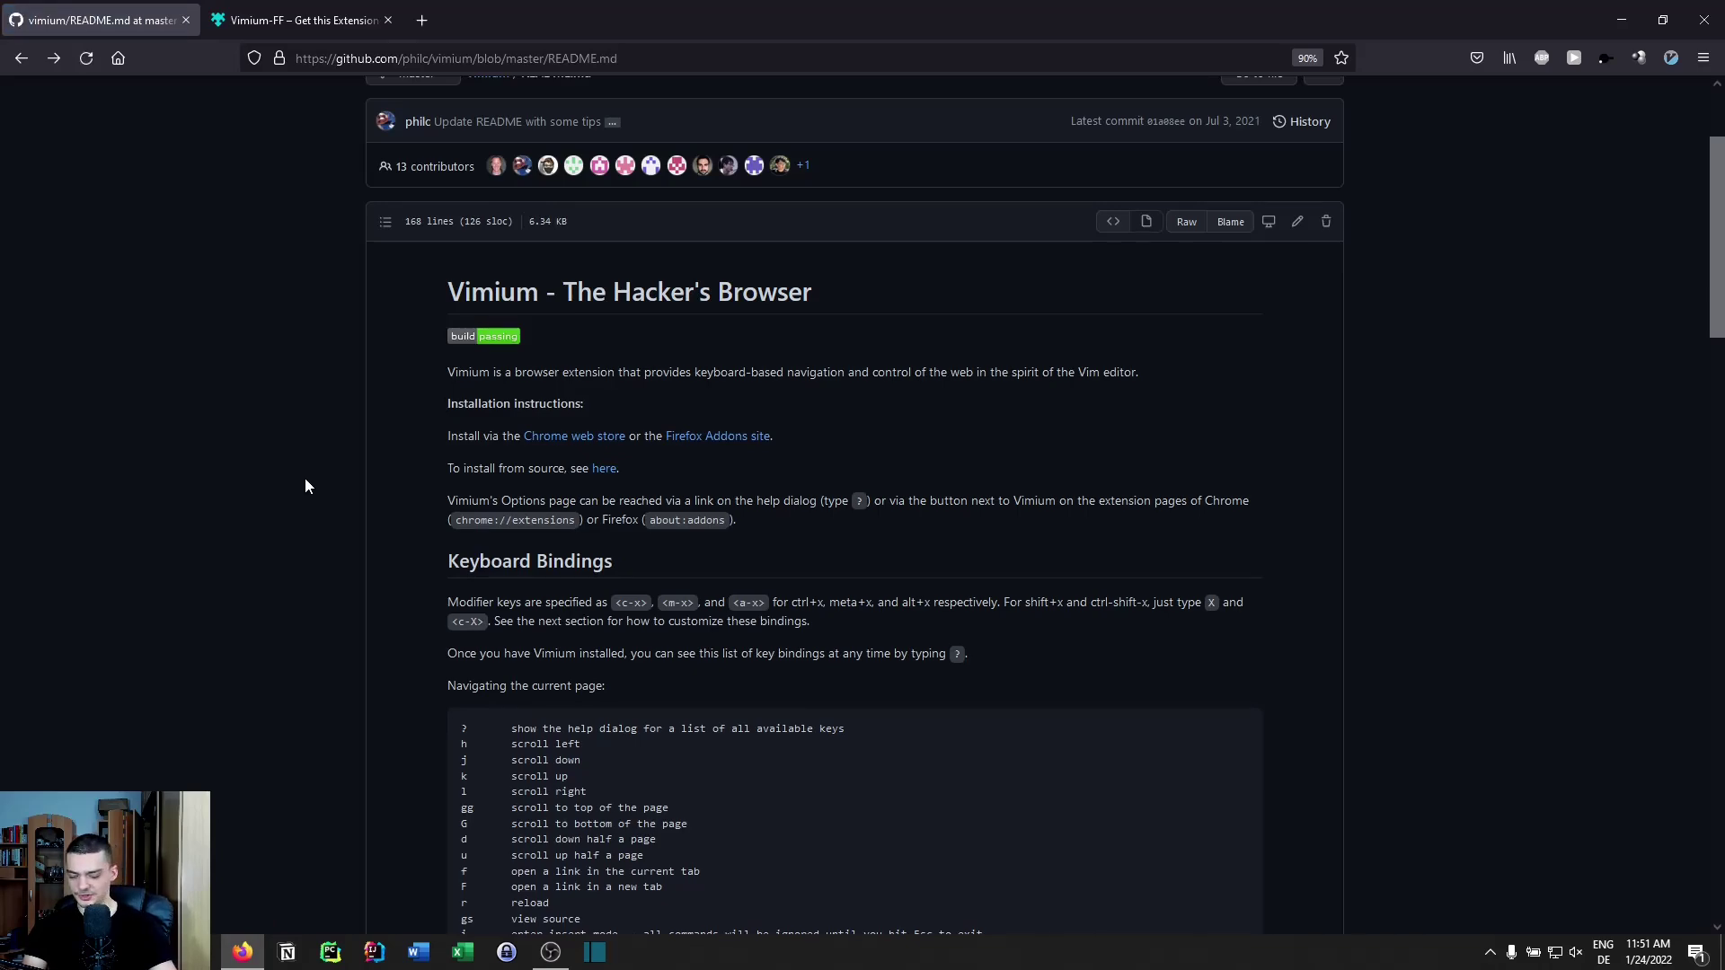
- View the README page's source through Vimium twice, closing the source tab each time
key("g")
key("s")
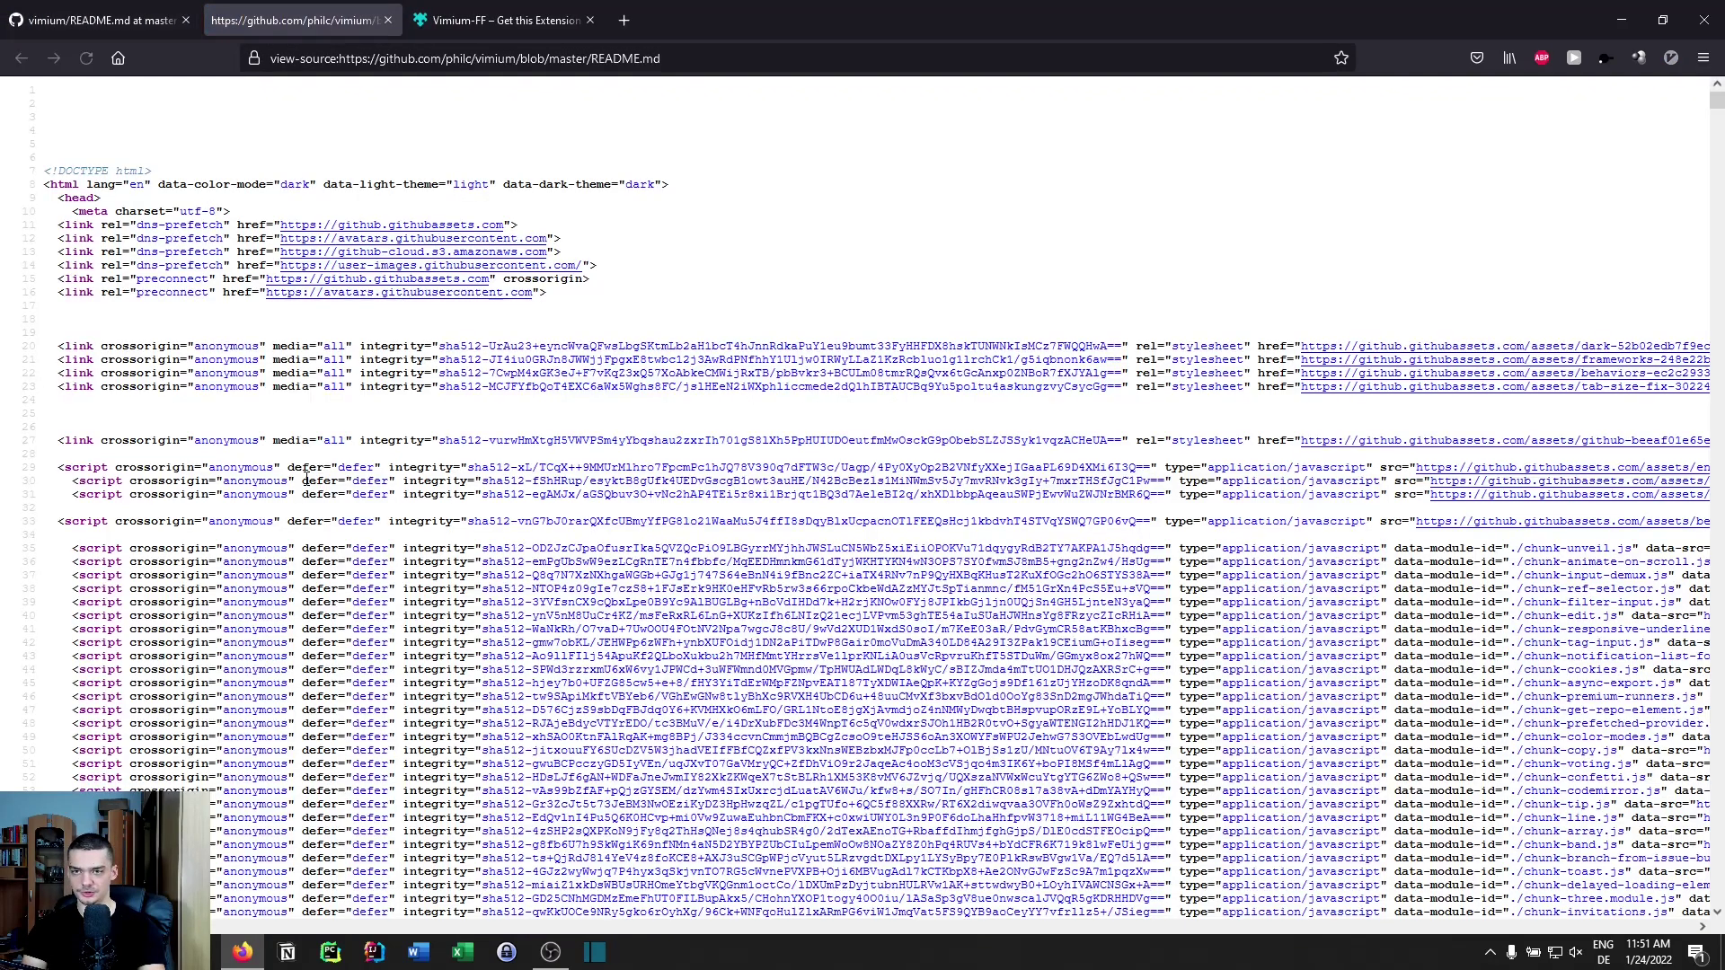
left_click(388, 19)
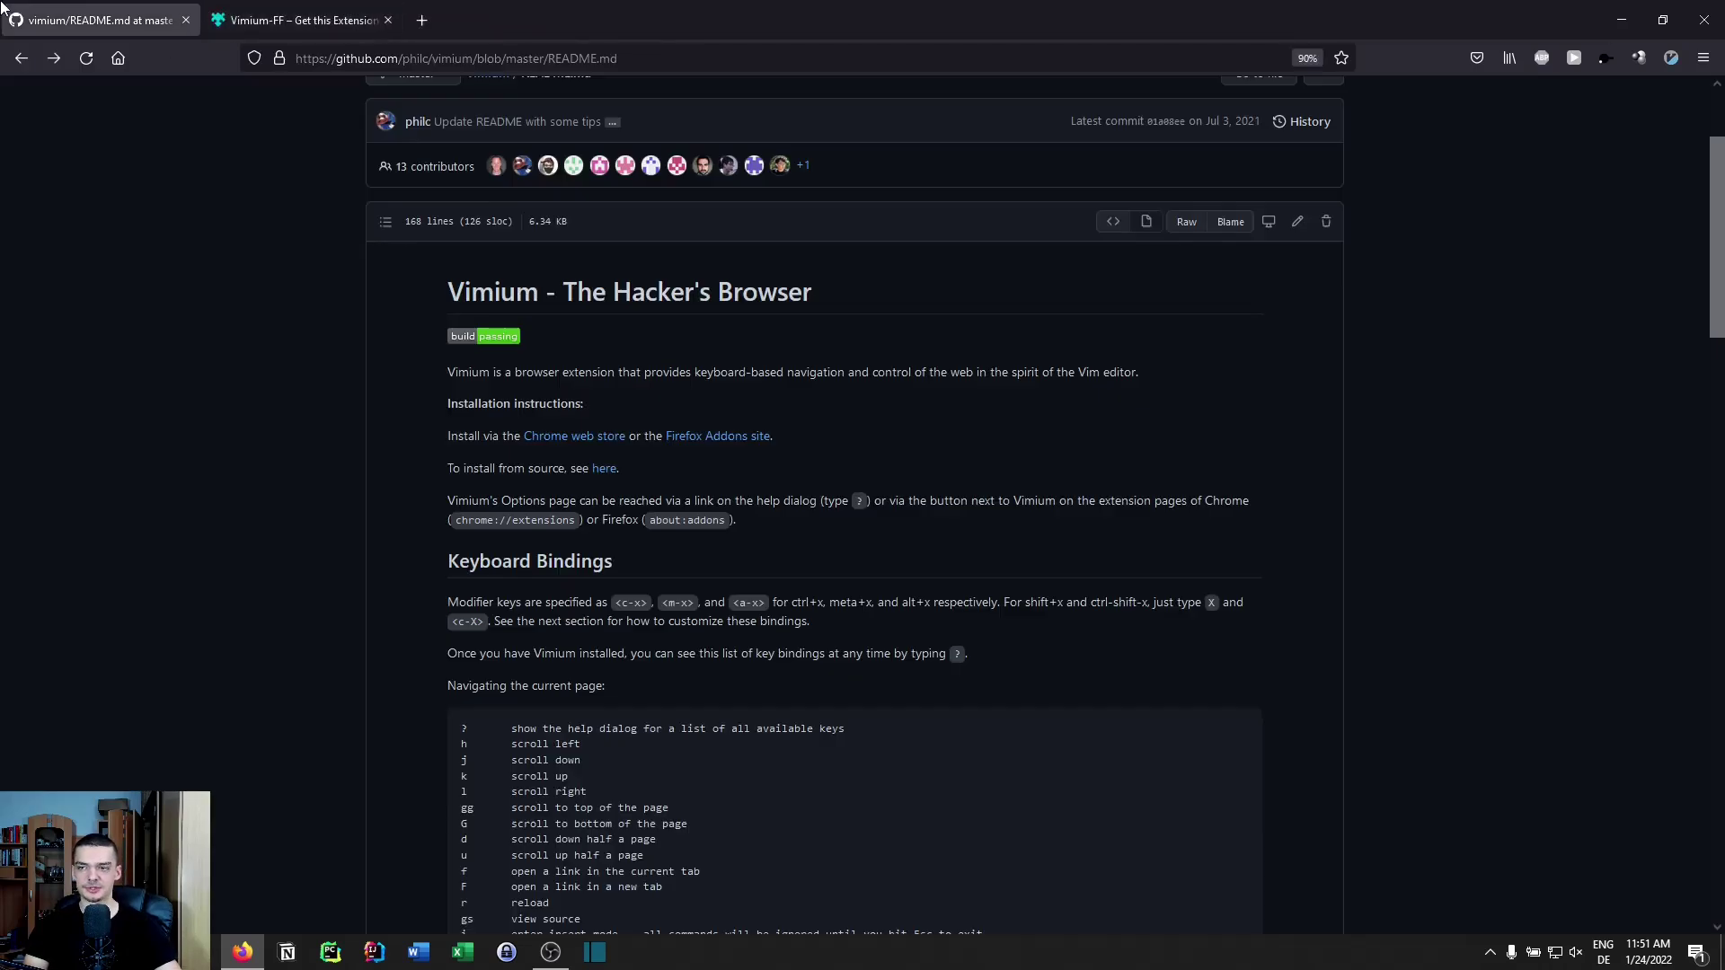
right_click(224, 249)
left_click(150, 422)
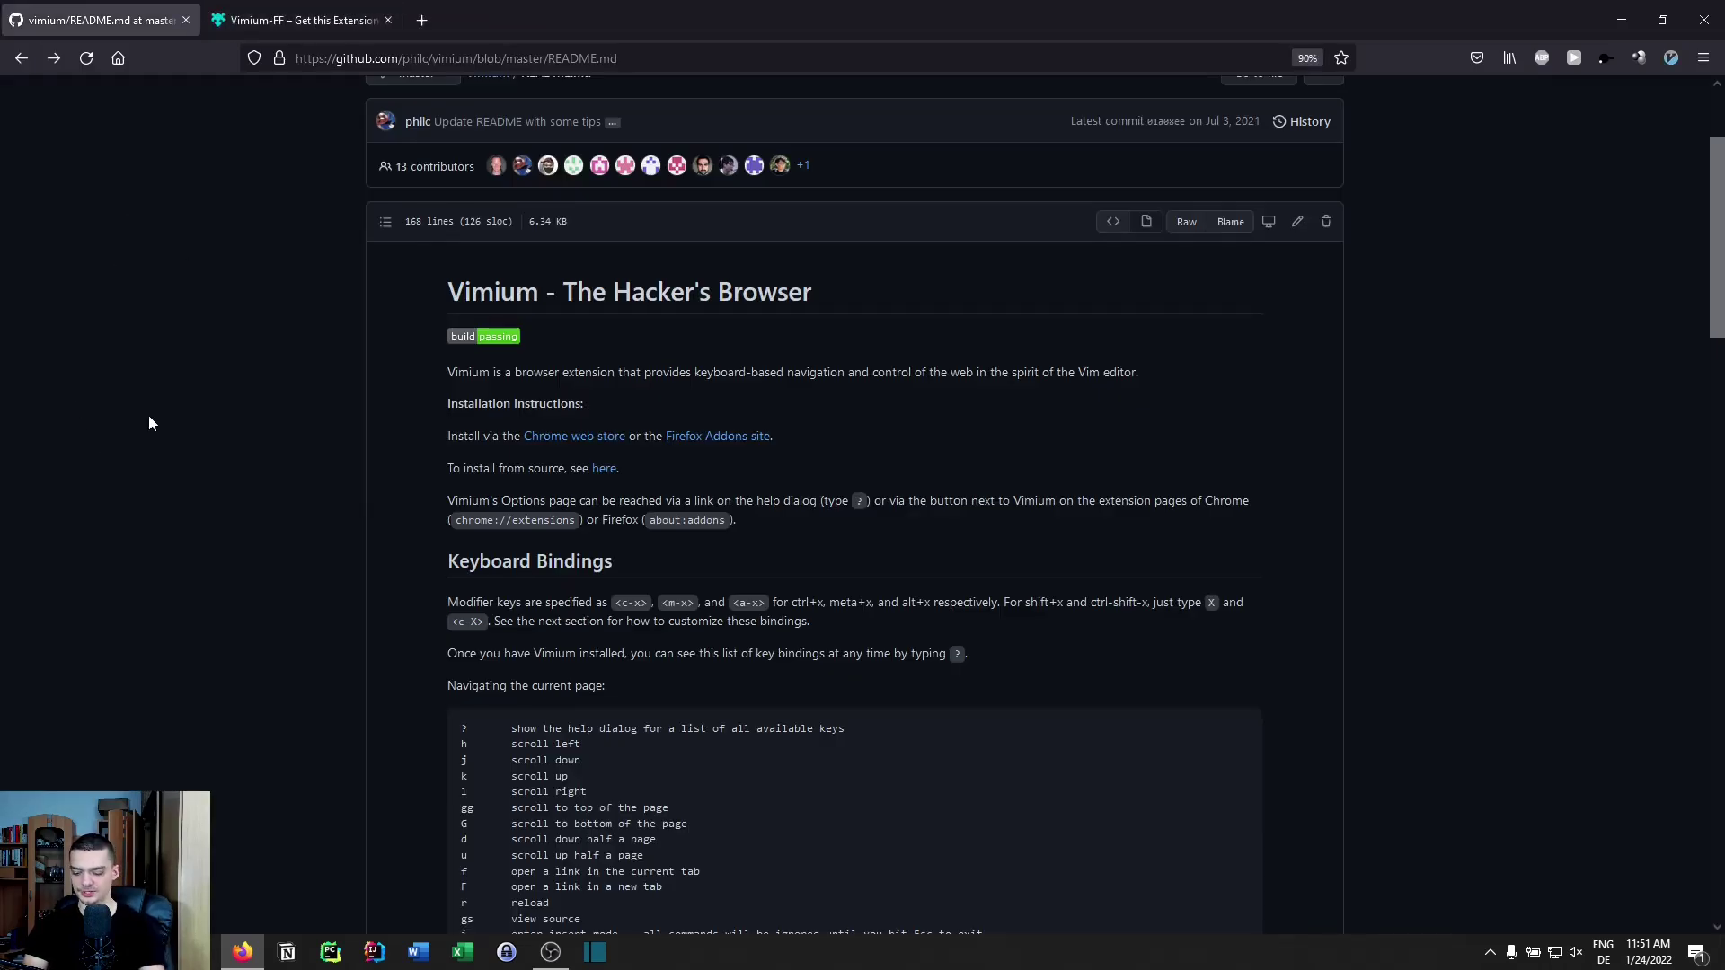
key("g")
key("s")
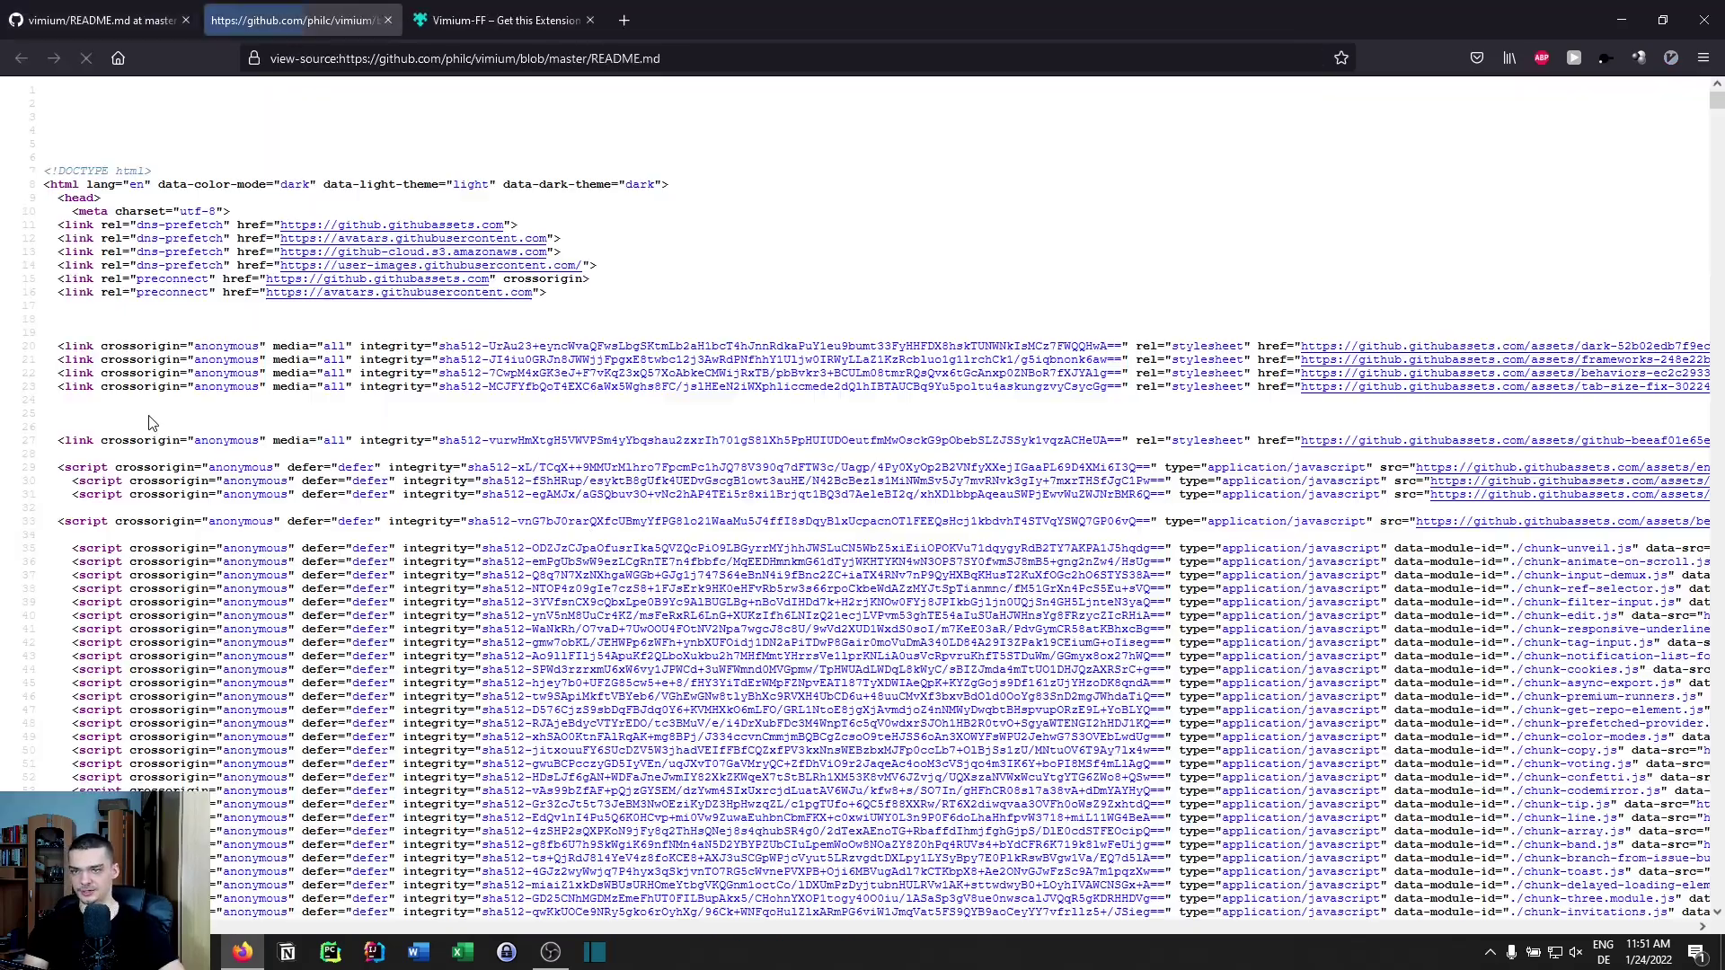
left_click(388, 20)
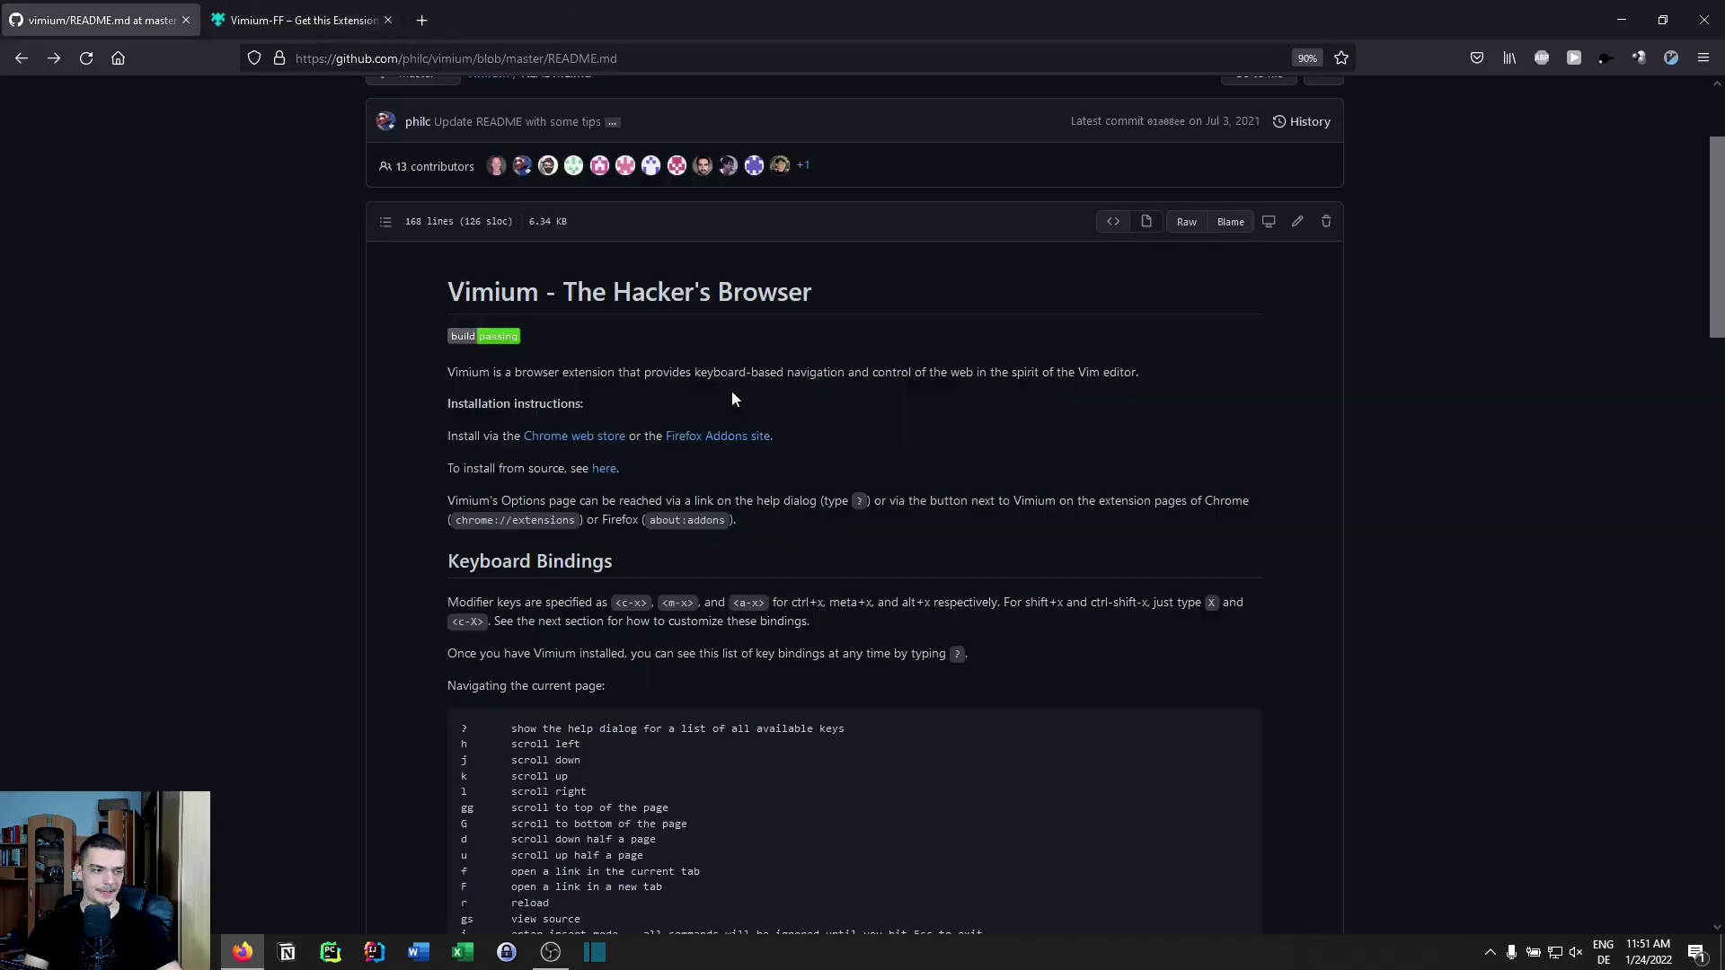
scroll(400, 552, "down", 3)
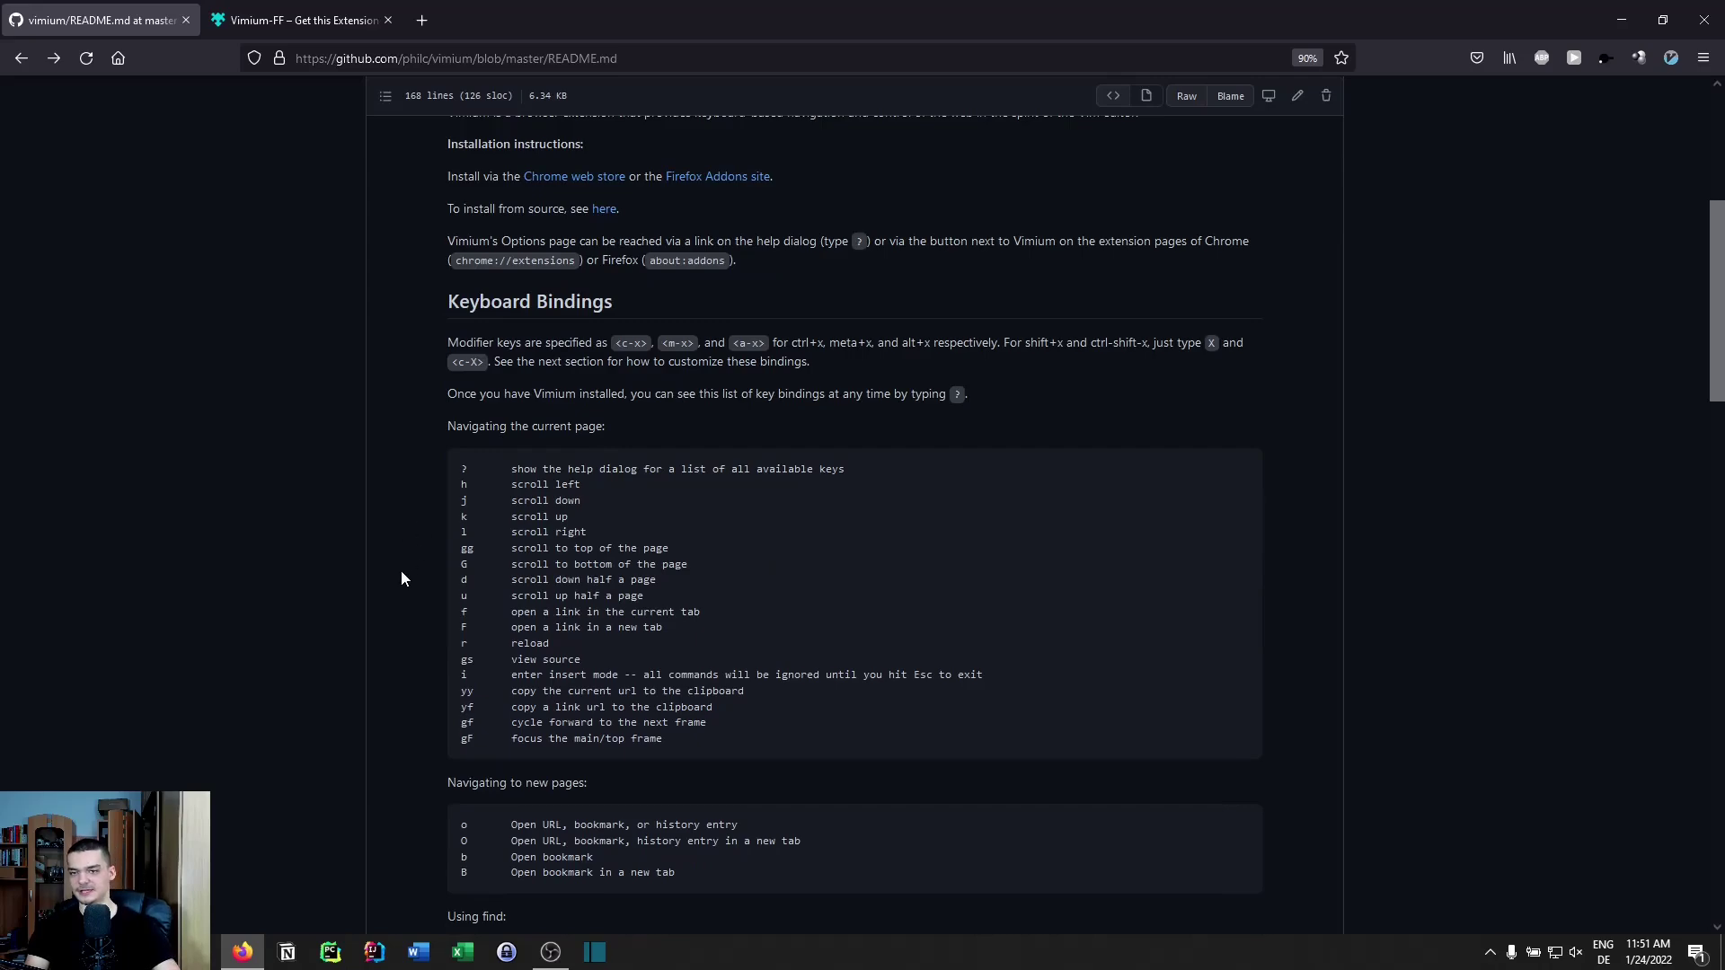
scroll(177, 493, "up", 4)
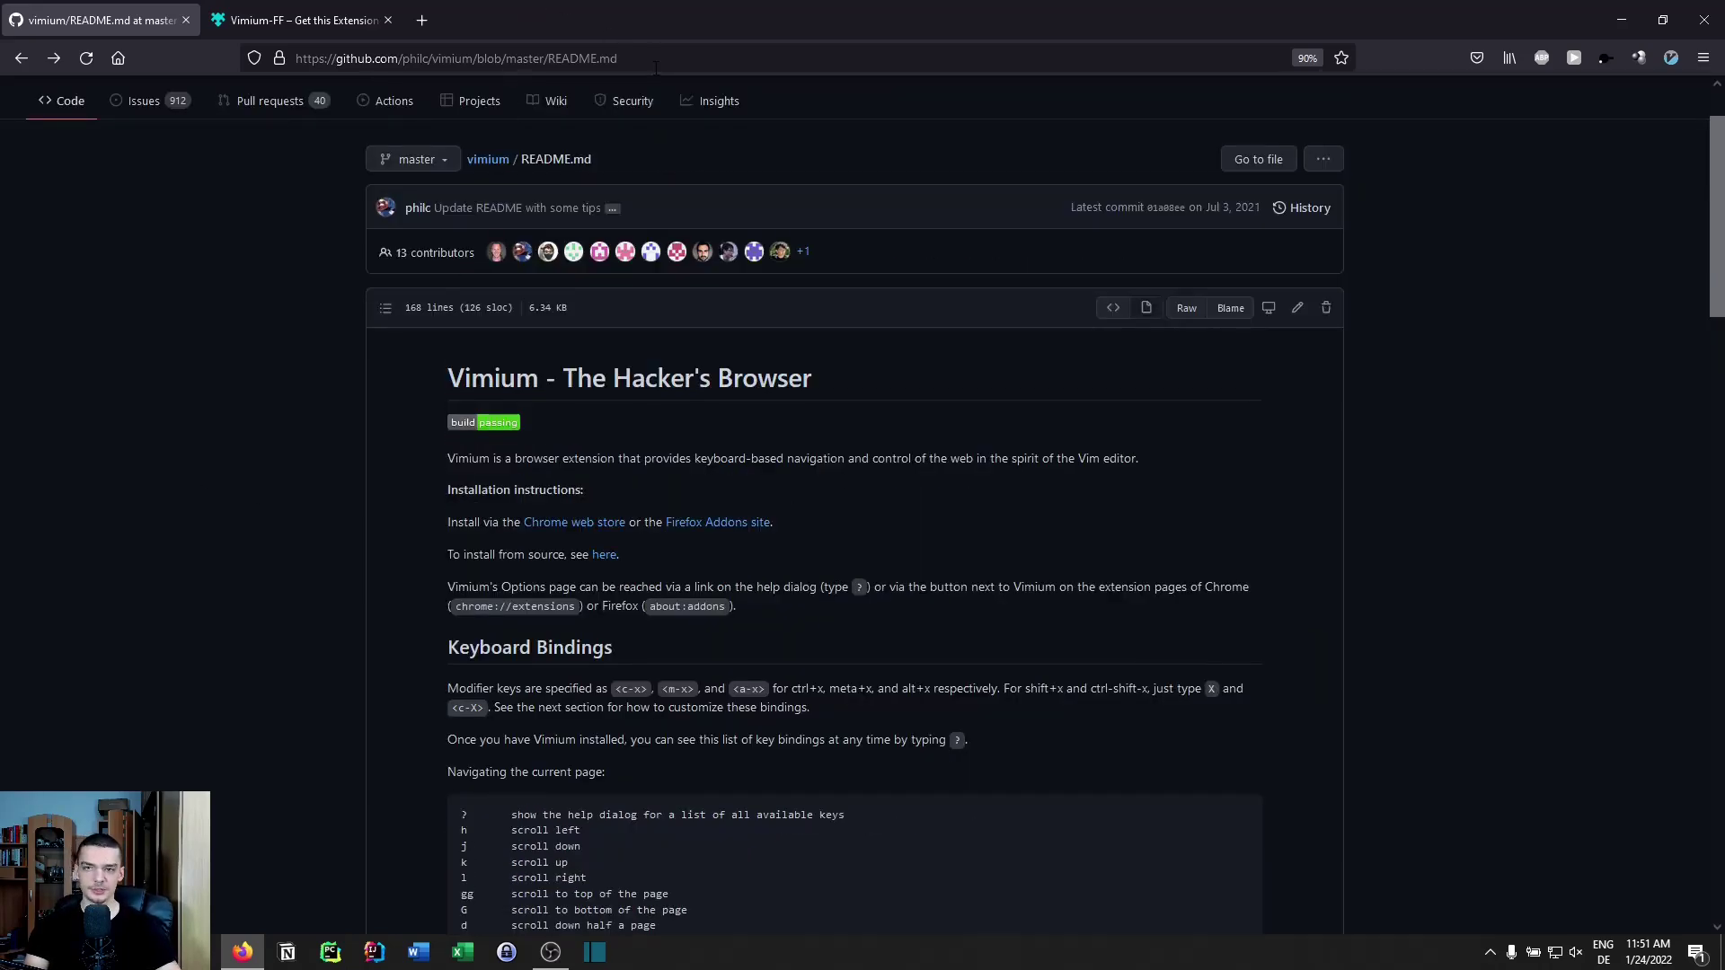
double_click(731, 52)
left_click(731, 51)
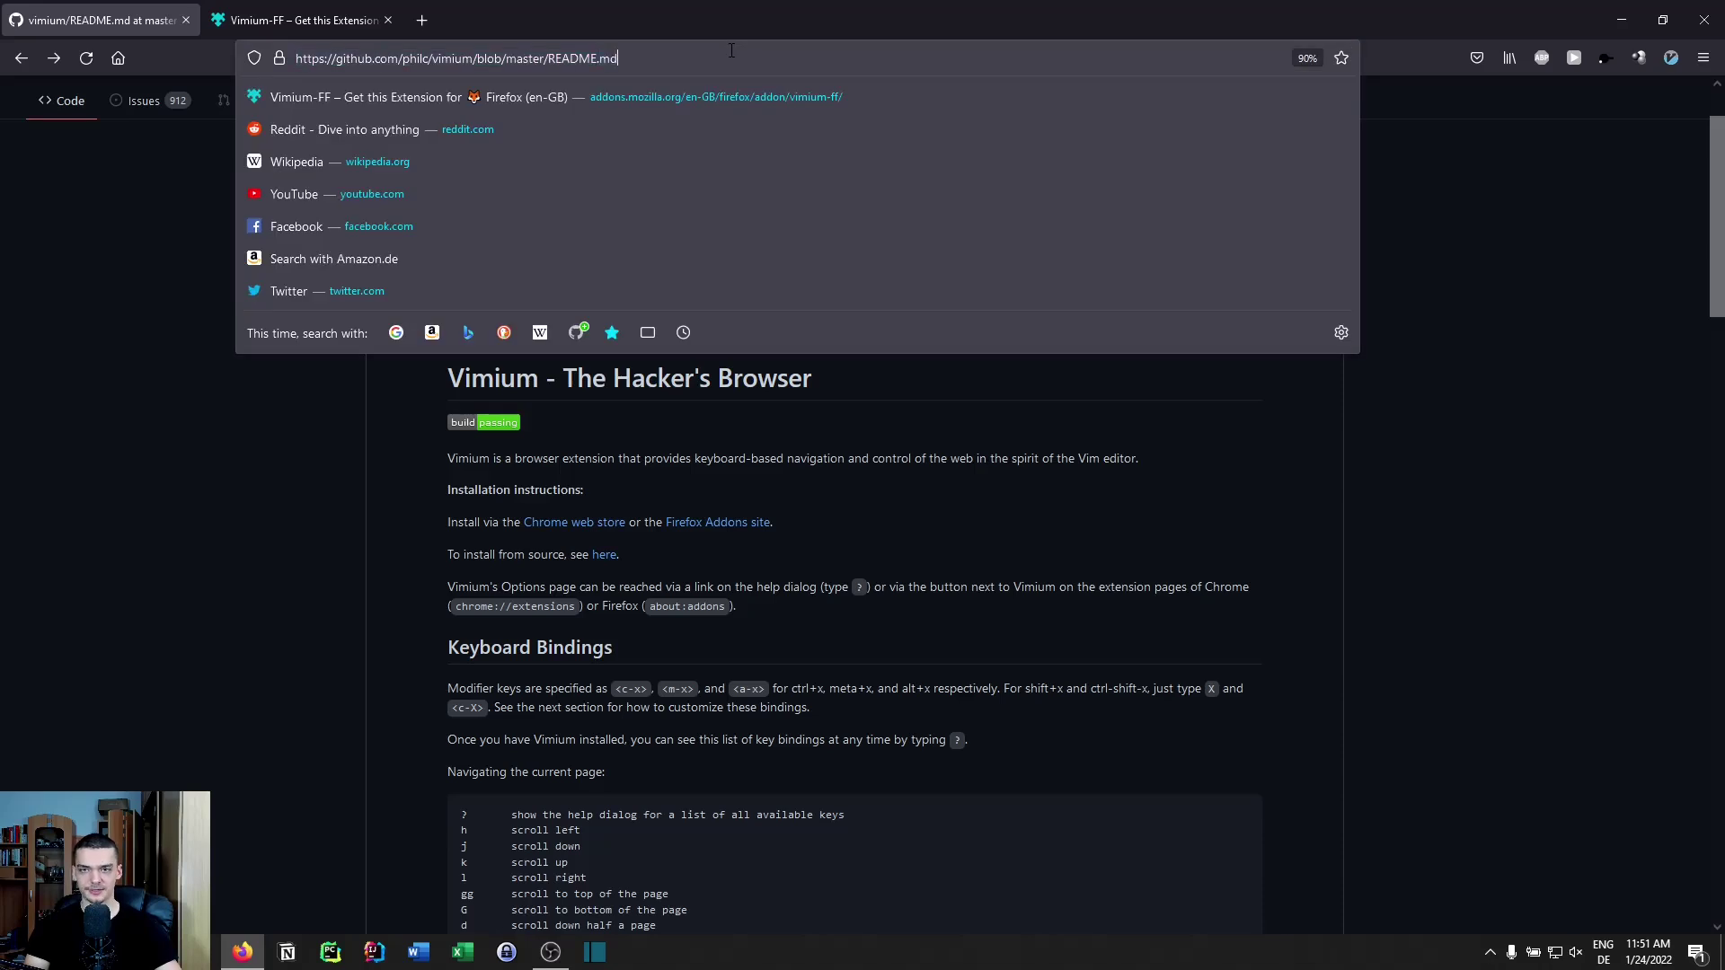
left_click(1457, 250)
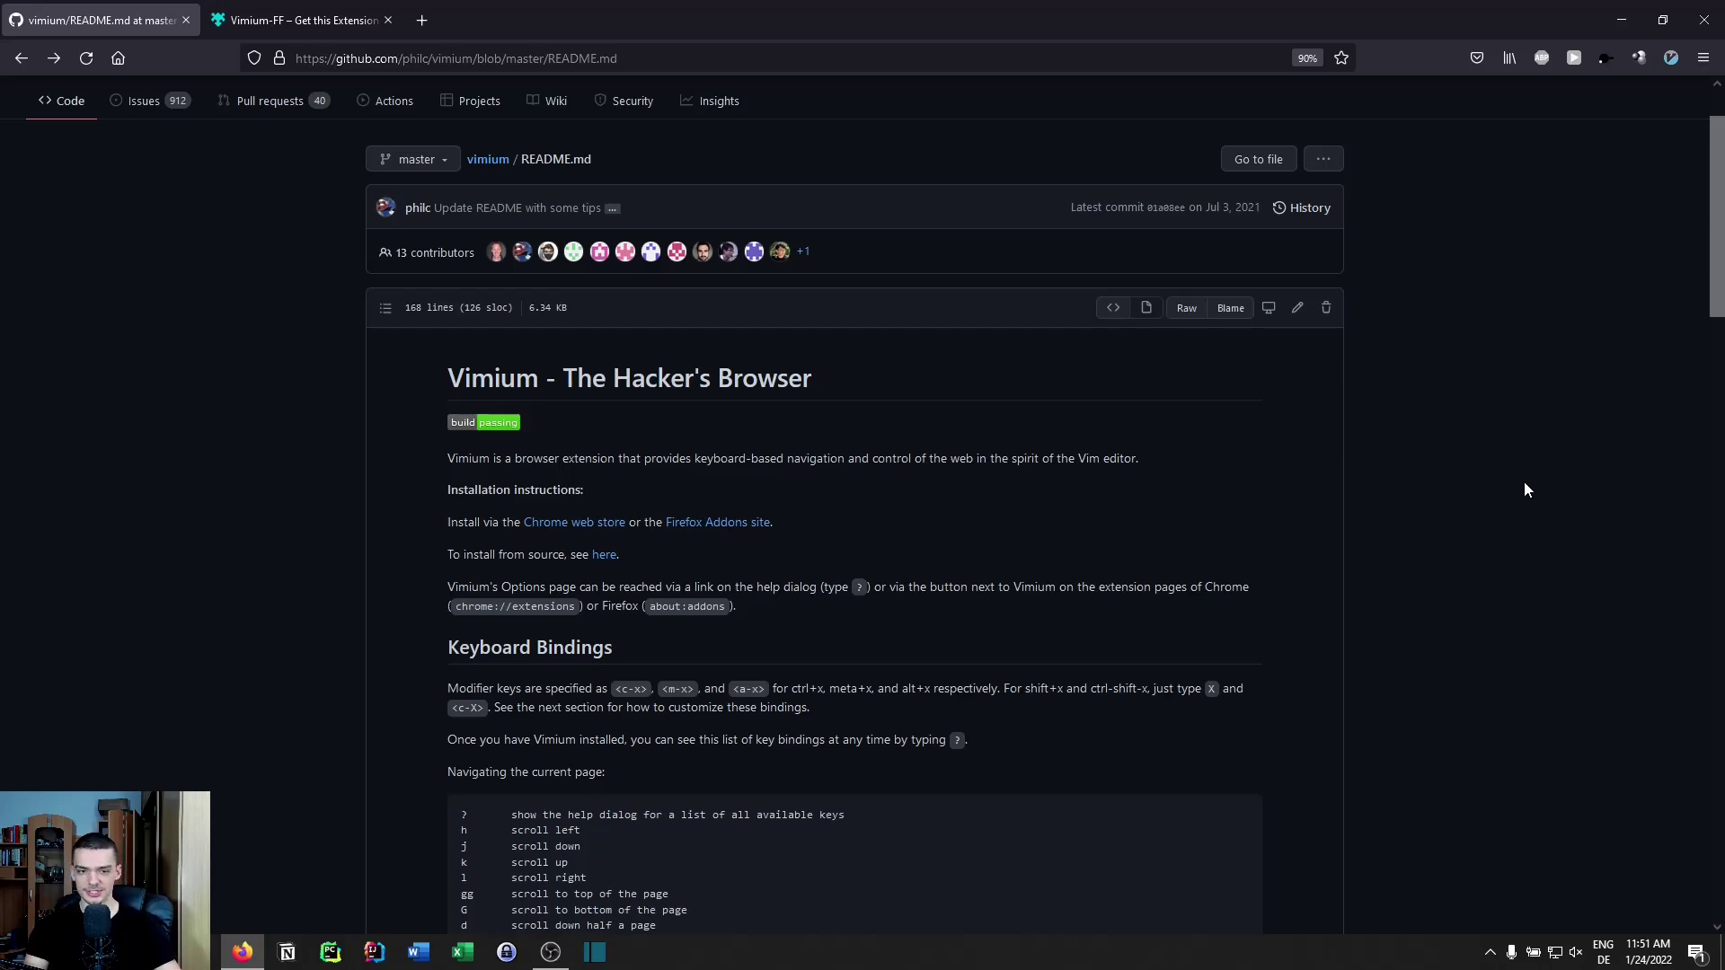
- Copy the README page's URL to the clipboard with Vimium
key("d")
key("y")
key("y")
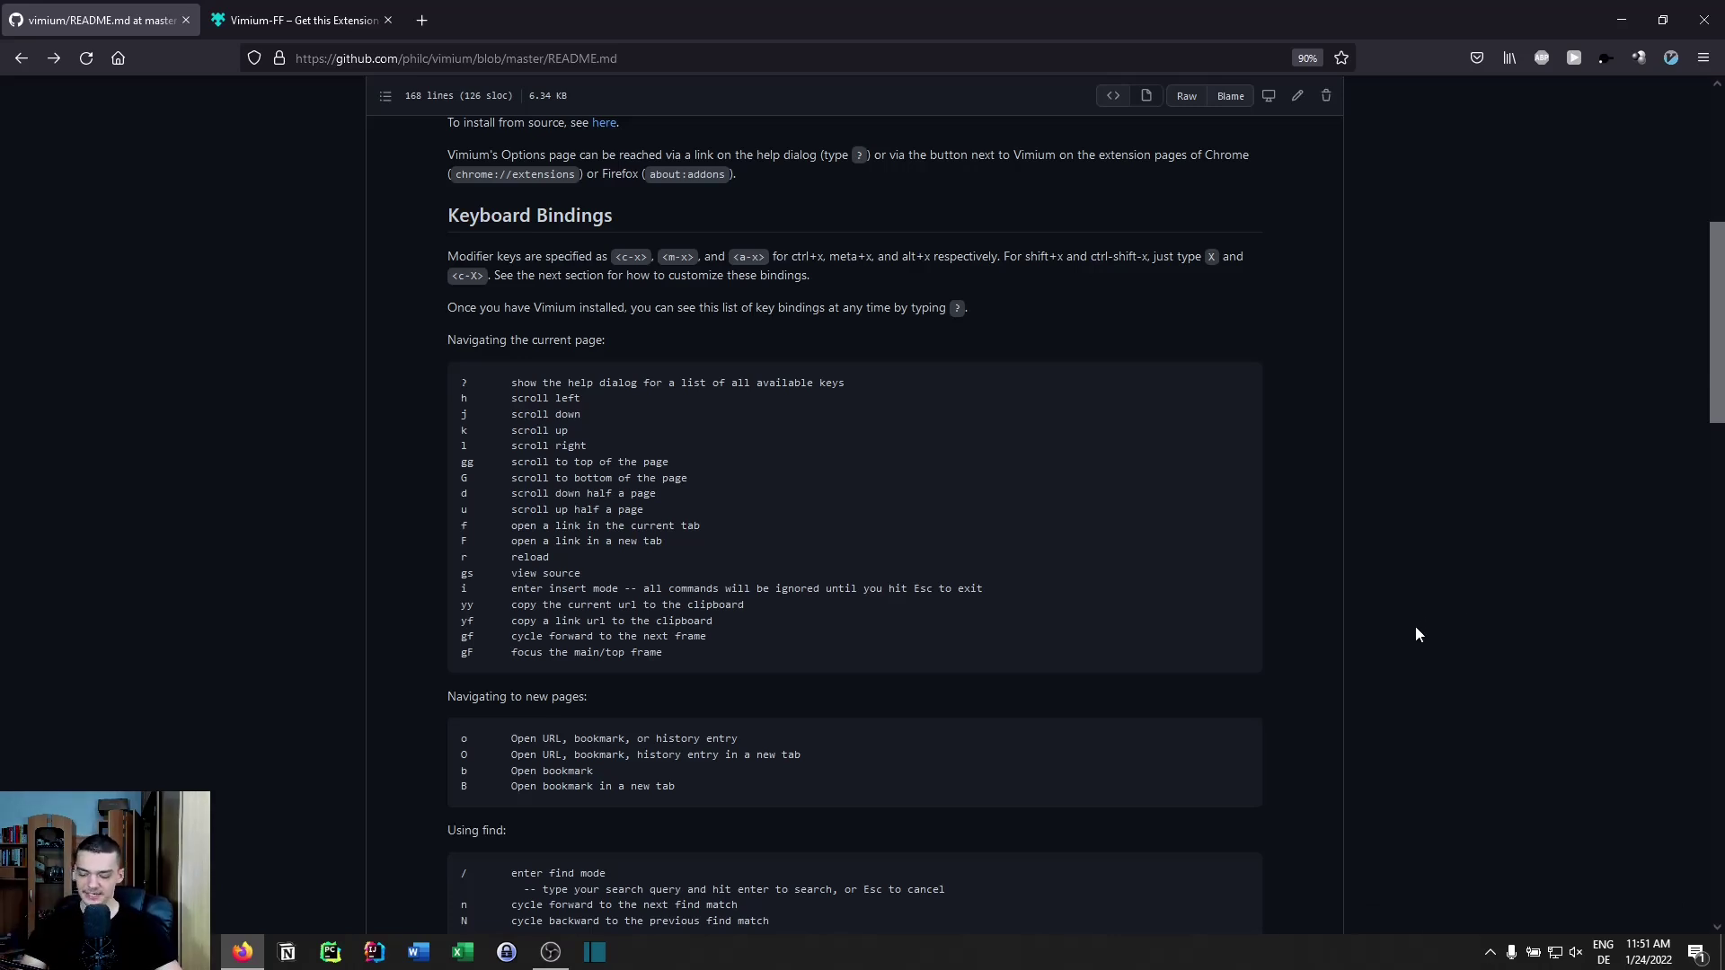
key("y")
key("y")
key("ctrl+l")
key("ctrl+c")
key("Escape")
- Check the copied README URL by pasting it into a new tab's address field, and close that tab
left_click(429, 8)
key("ctrl+v")
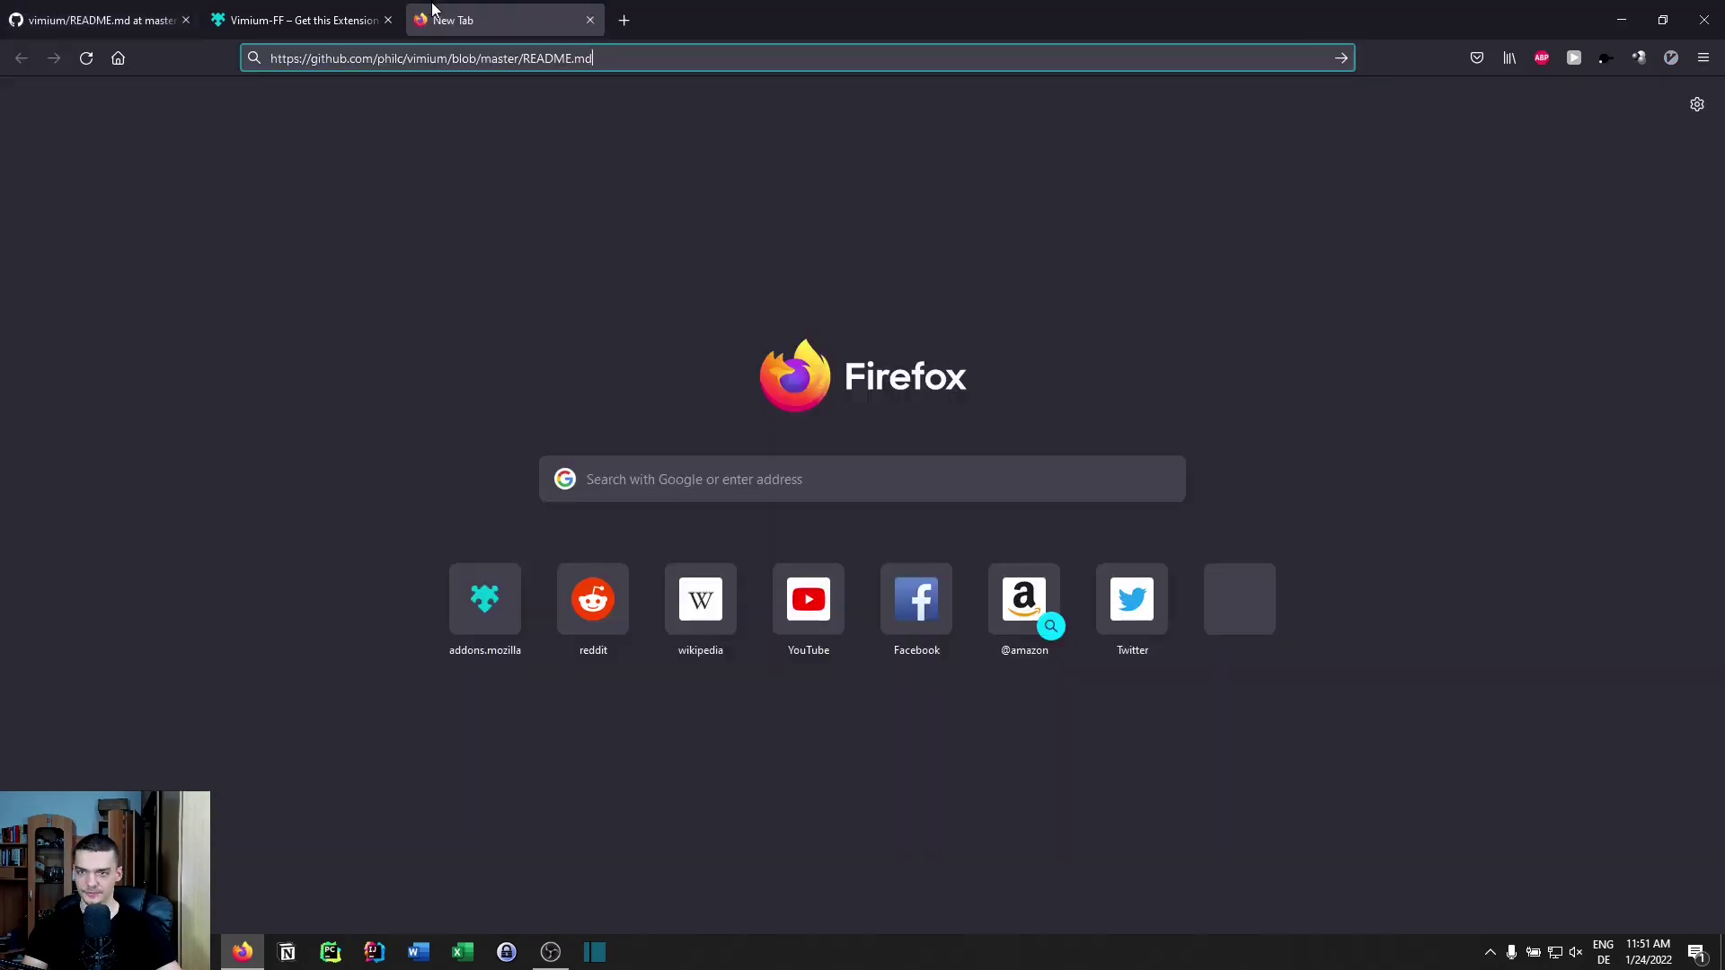
left_click(590, 20)
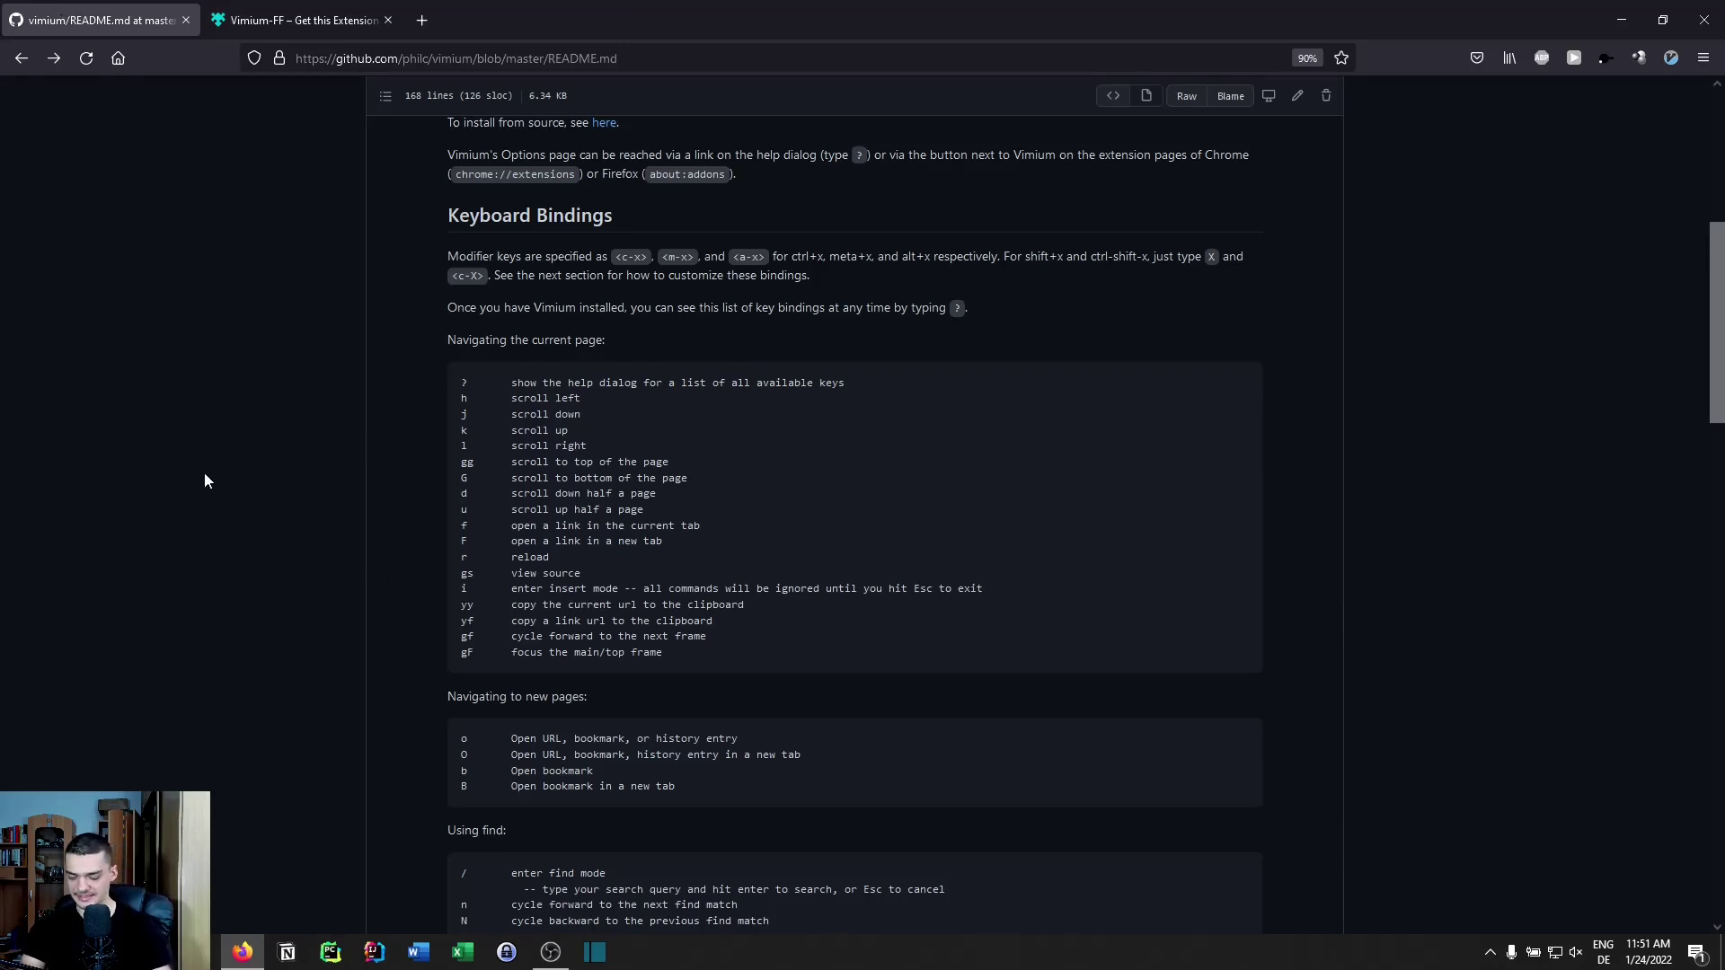
key("y")
key("f")
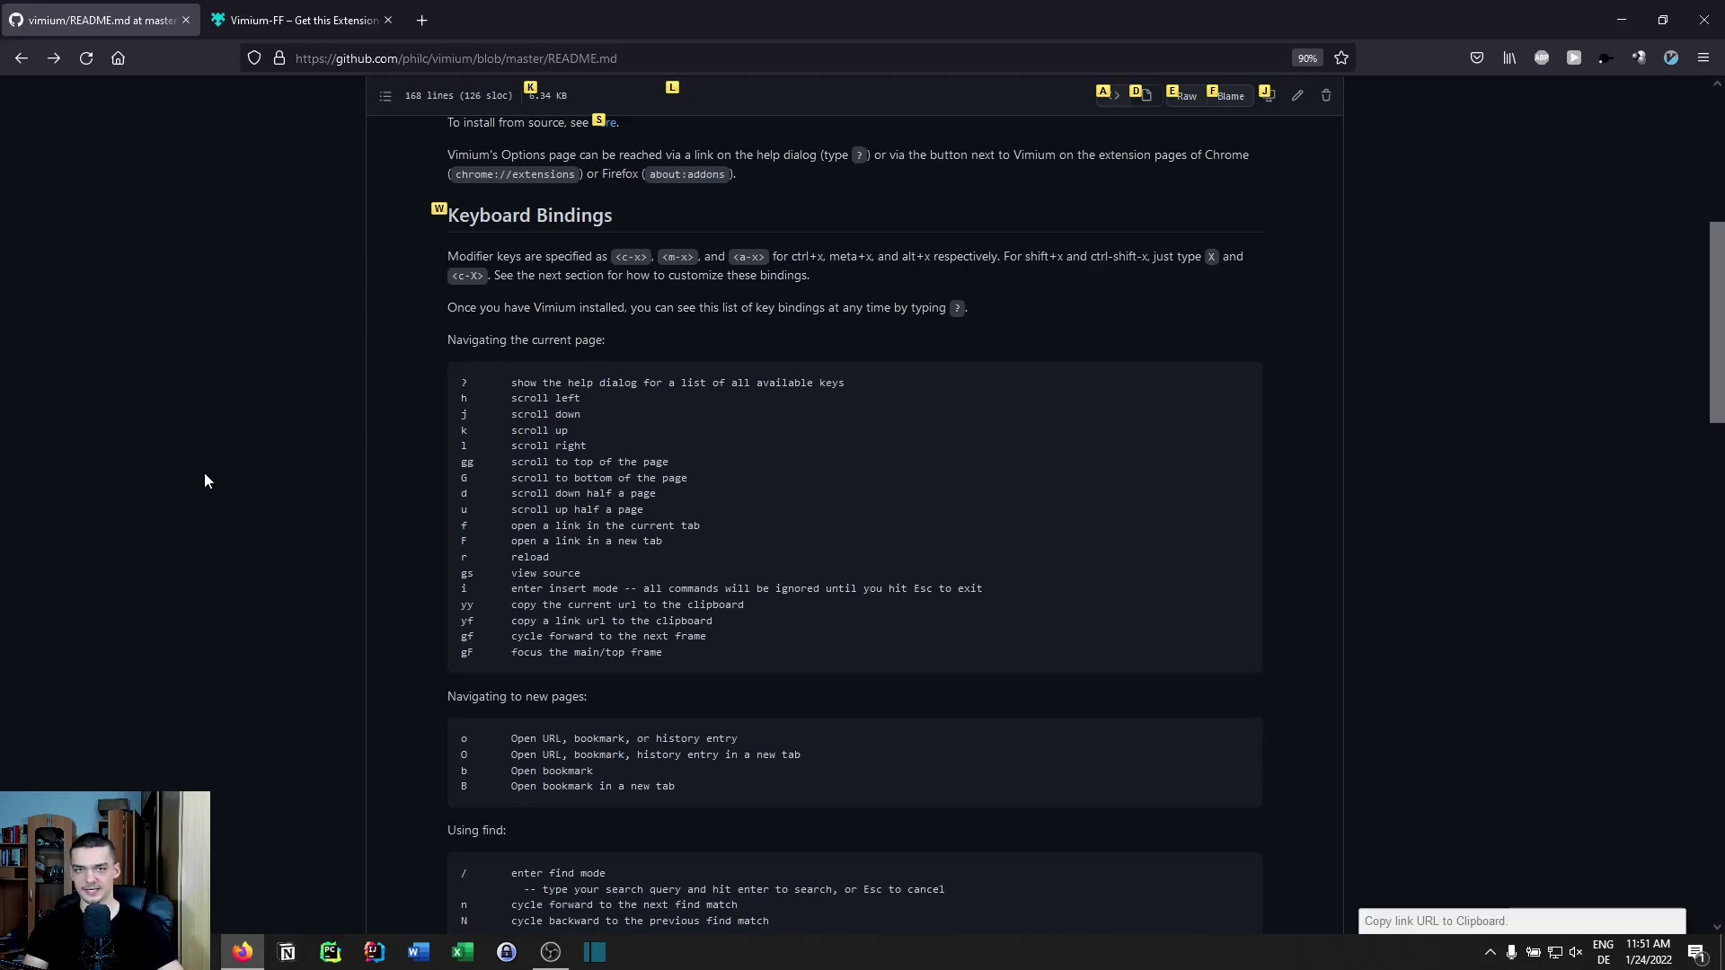
scroll(203, 481, "up", 3)
scroll(215, 481, "up", 3)
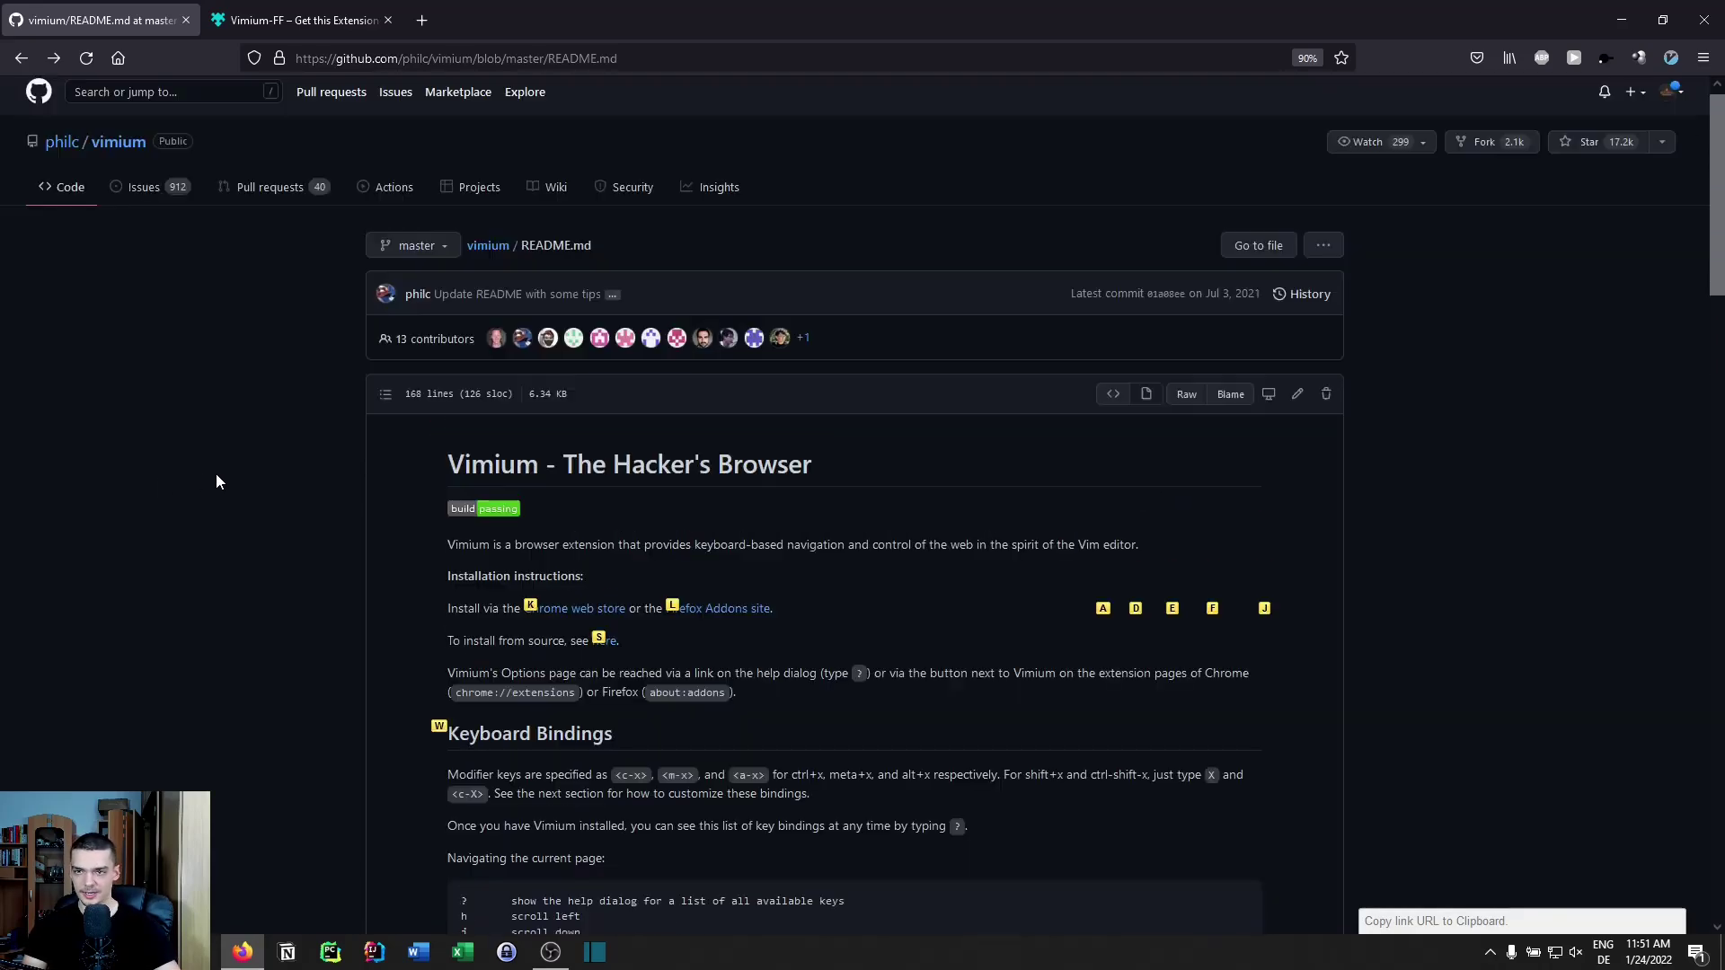
key("Escape")
- Copy the URL of the README's Blame link to the clipboard through Vimium's link hints
key("y")
key("f")
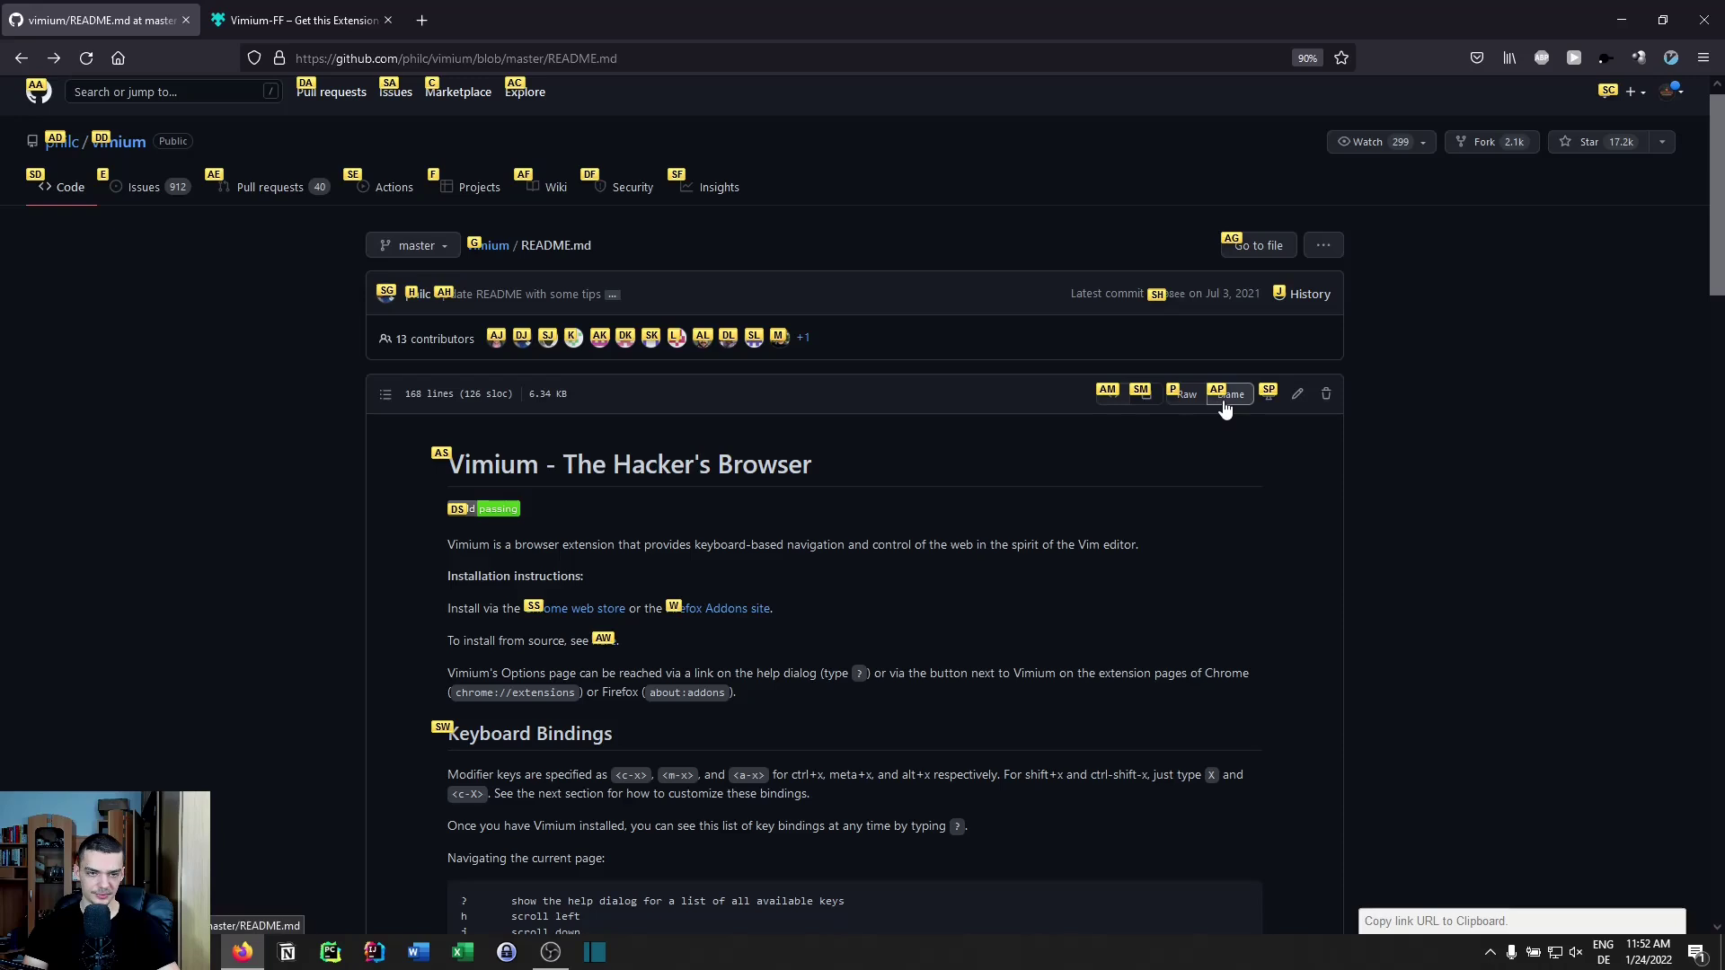
key("d")
key("d")
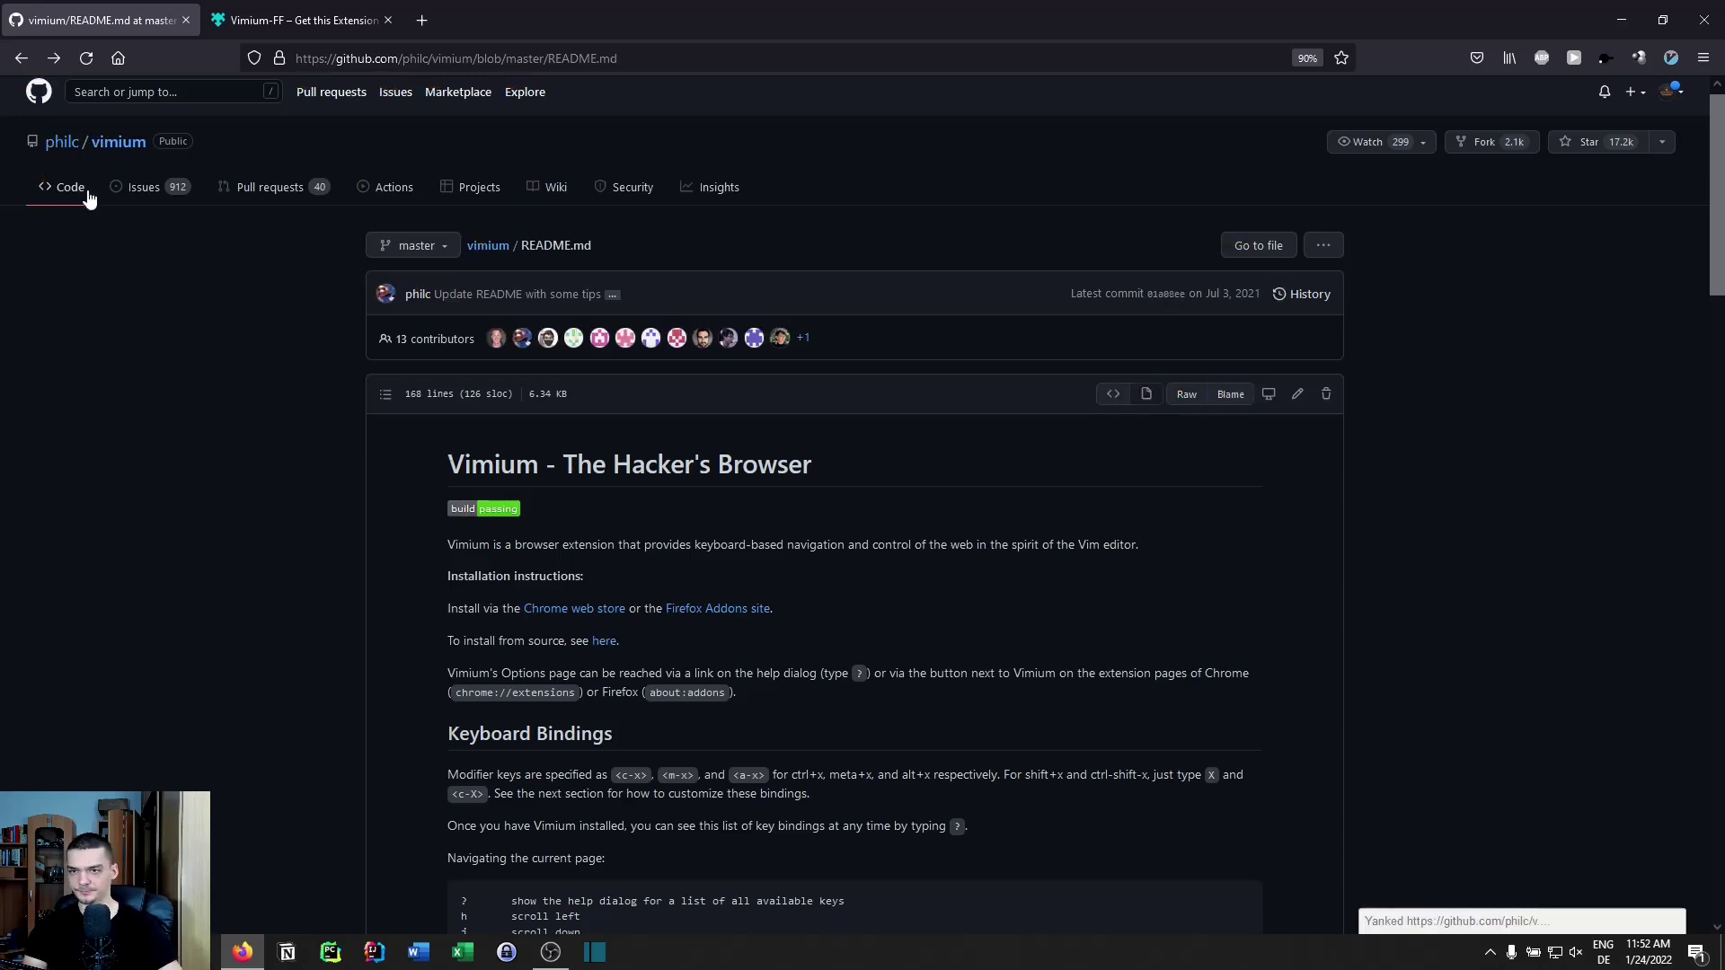
- Check the copied Blame URL by pasting it into a new tab's address field, and close the tab without loading it
left_click(418, 9)
type("https://github.com/philc/vimium/blame/master/README.md")
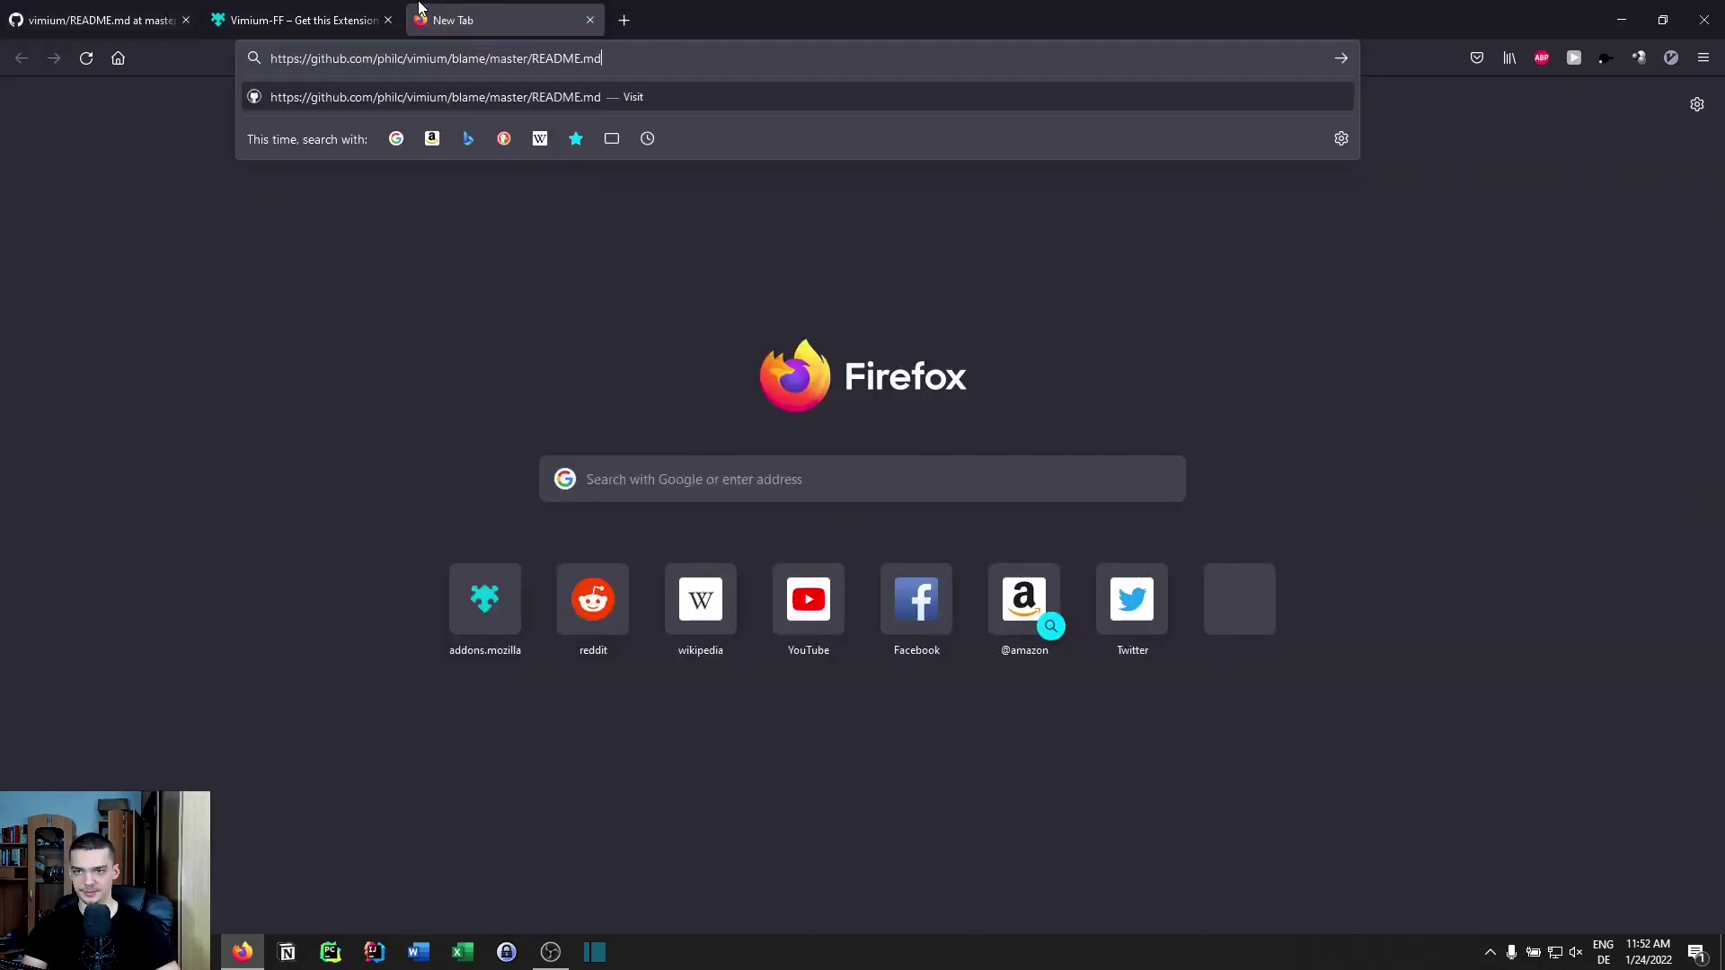
left_click(589, 20)
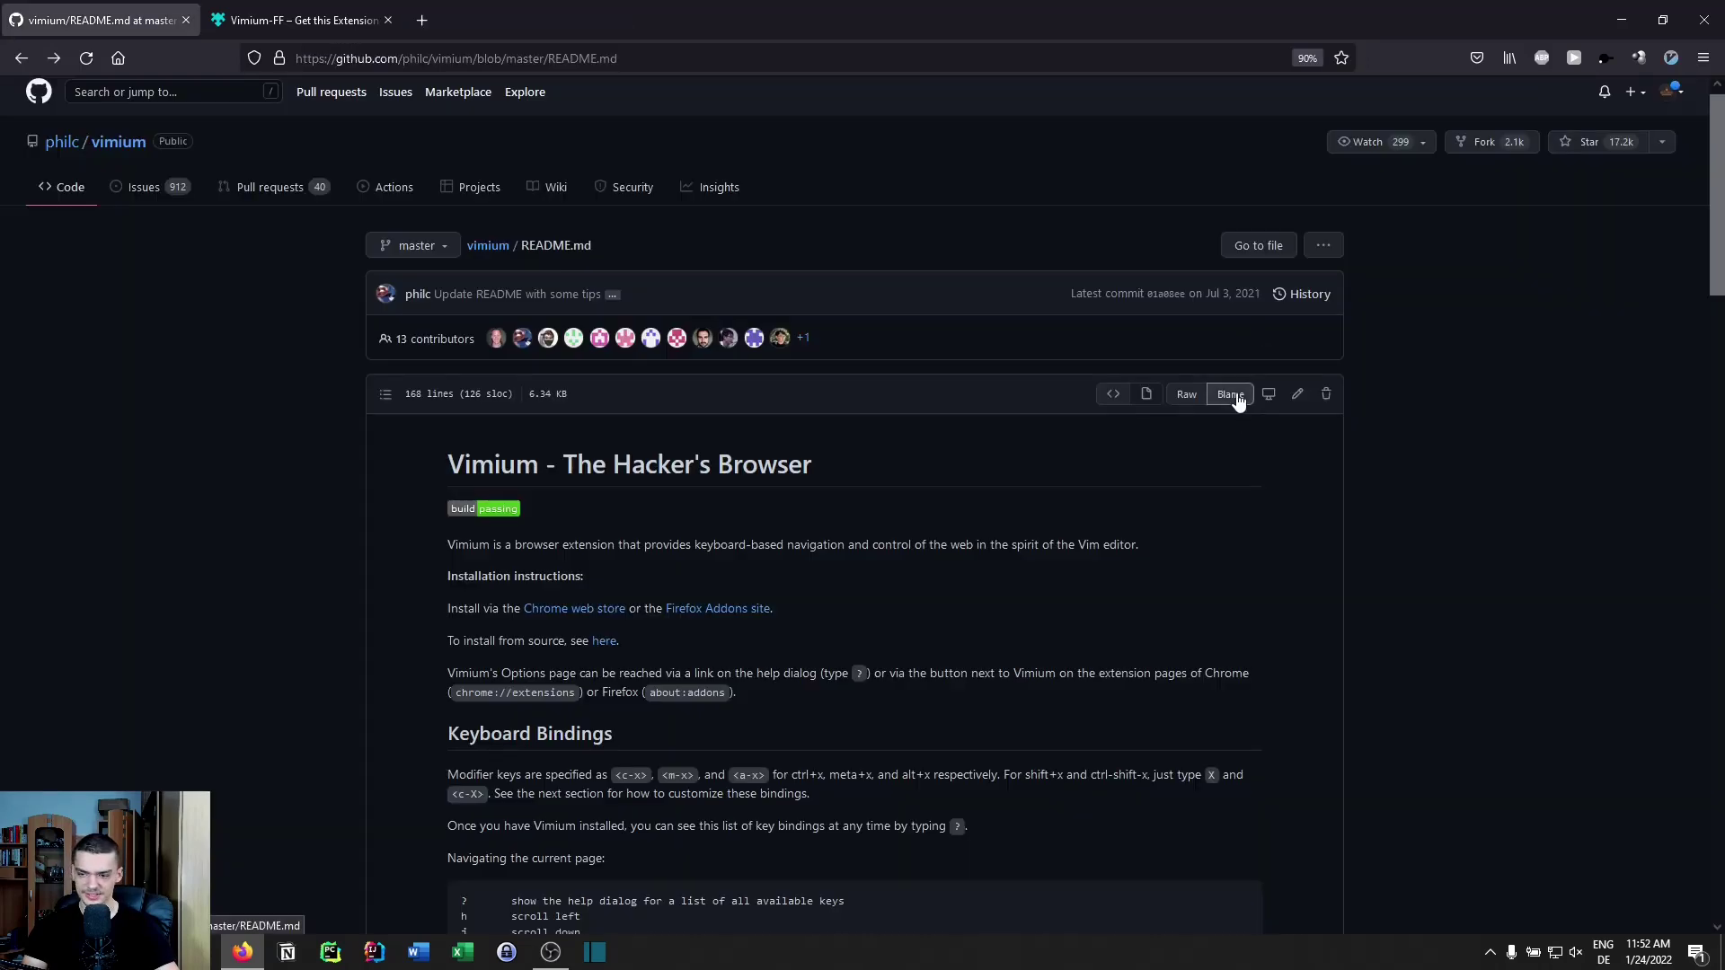
scroll(302, 379, "down", 2)
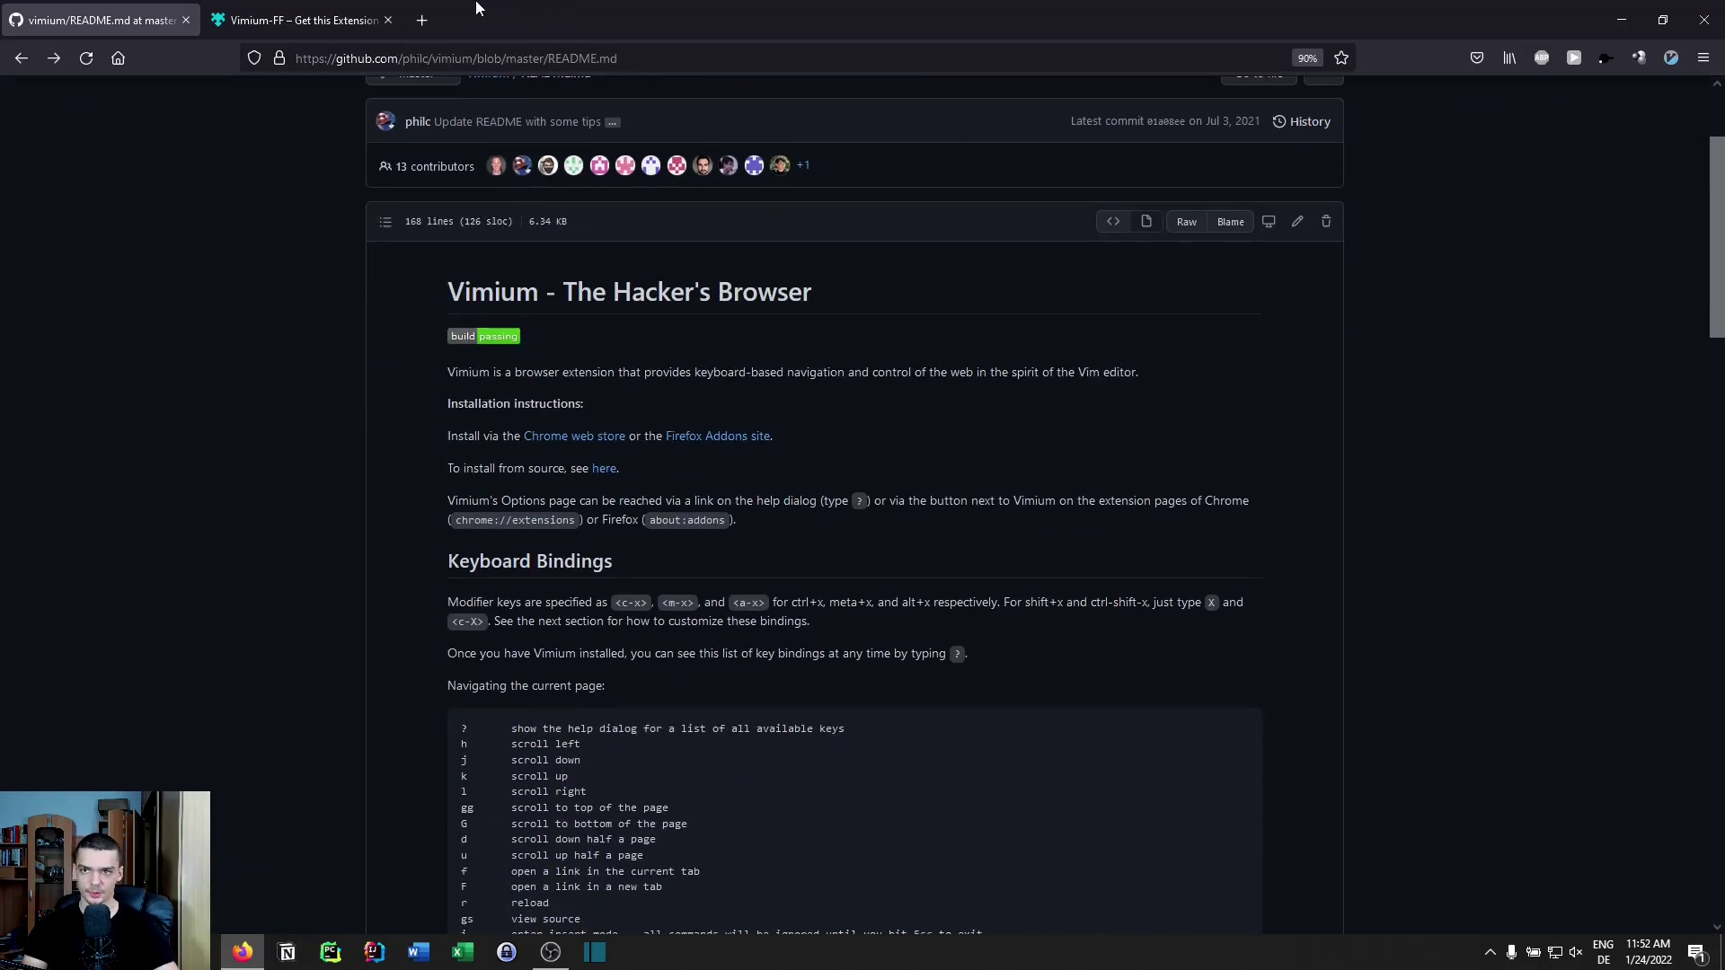
left_click(422, 18)
type("https://github.com/philc/vimium/blame/master/README.md")
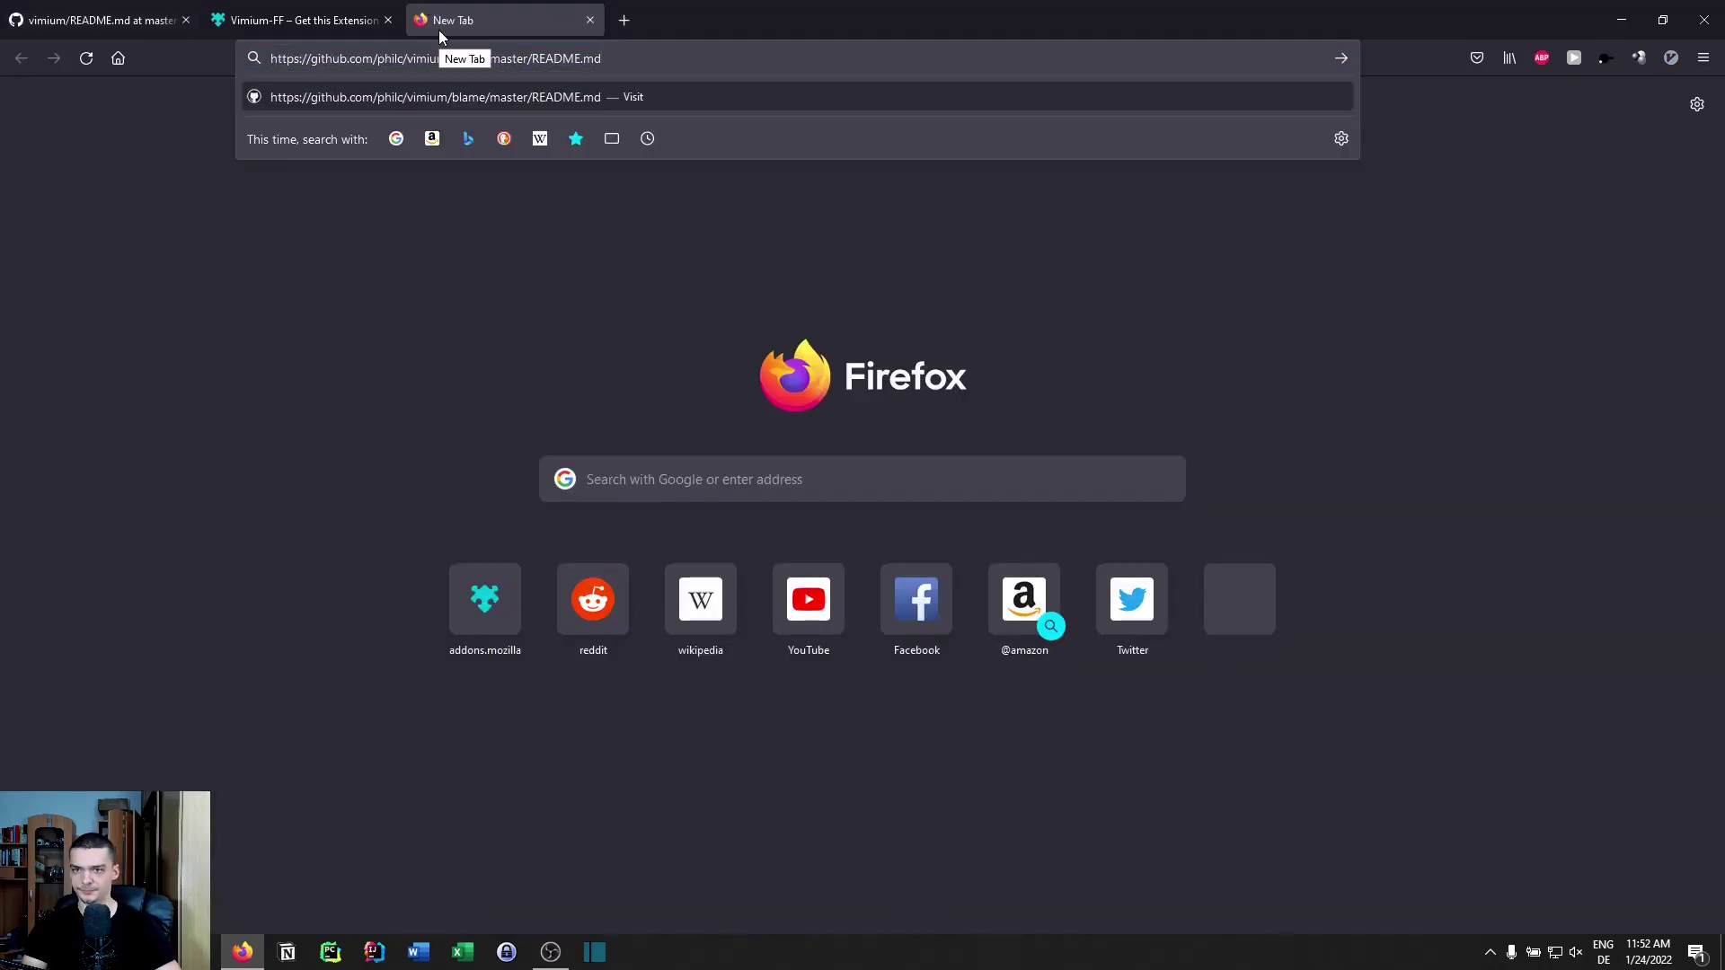
key("Return")
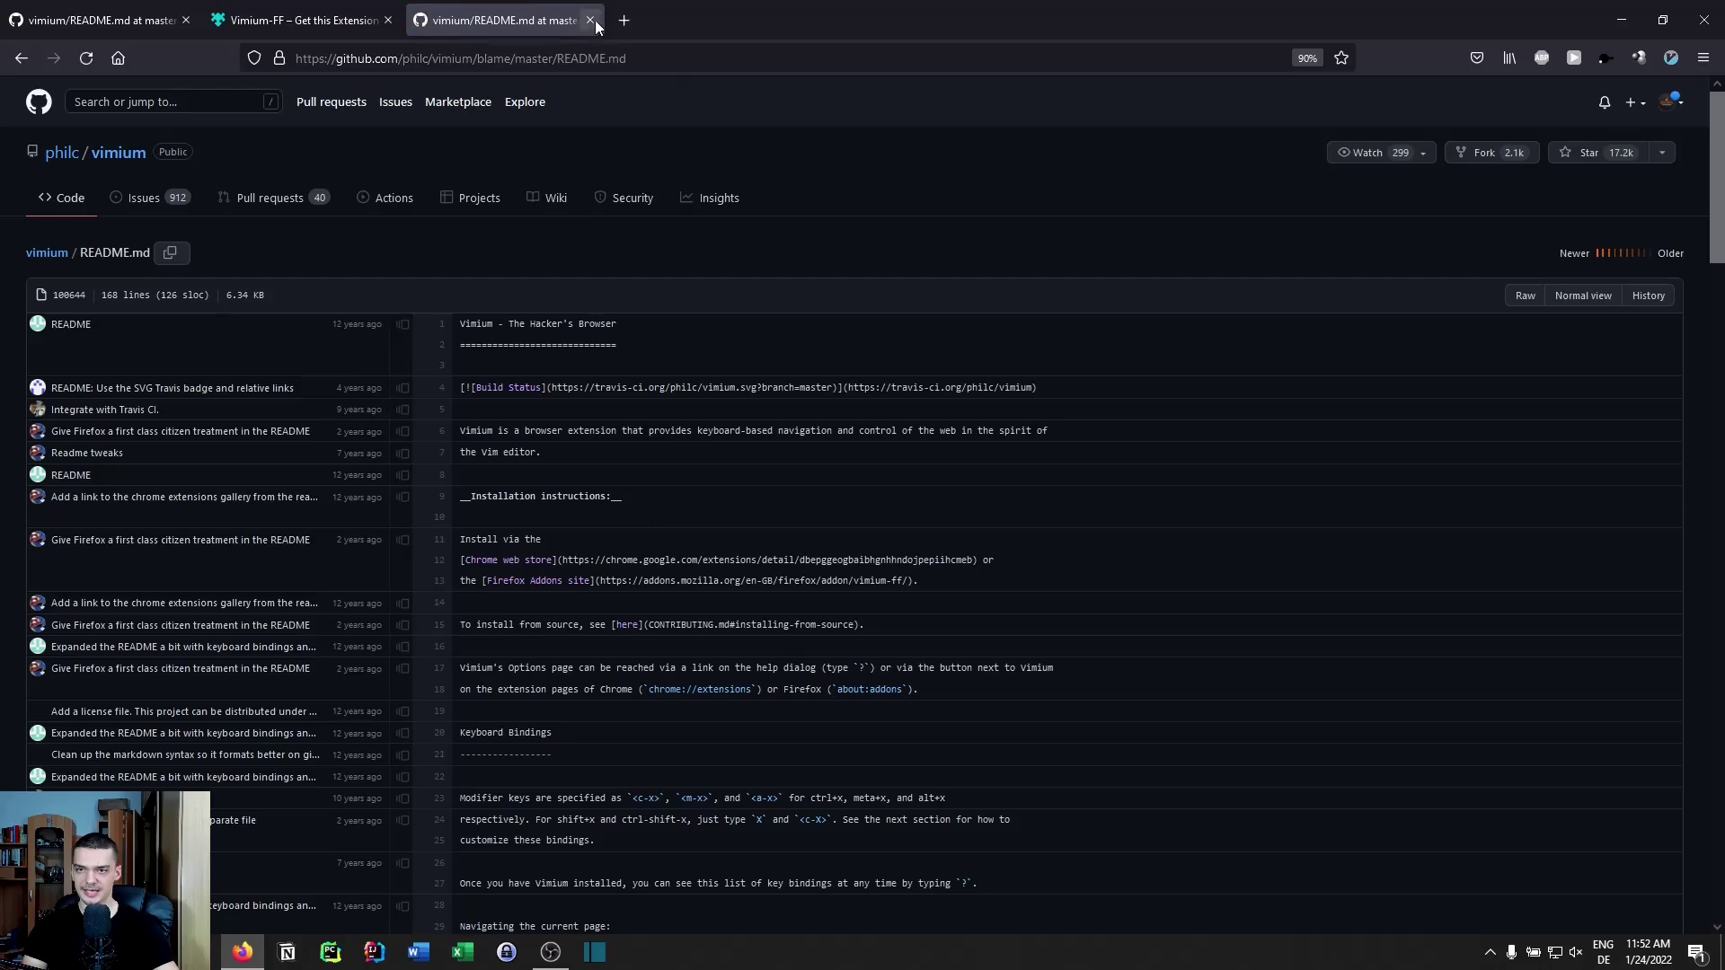
left_click(590, 20)
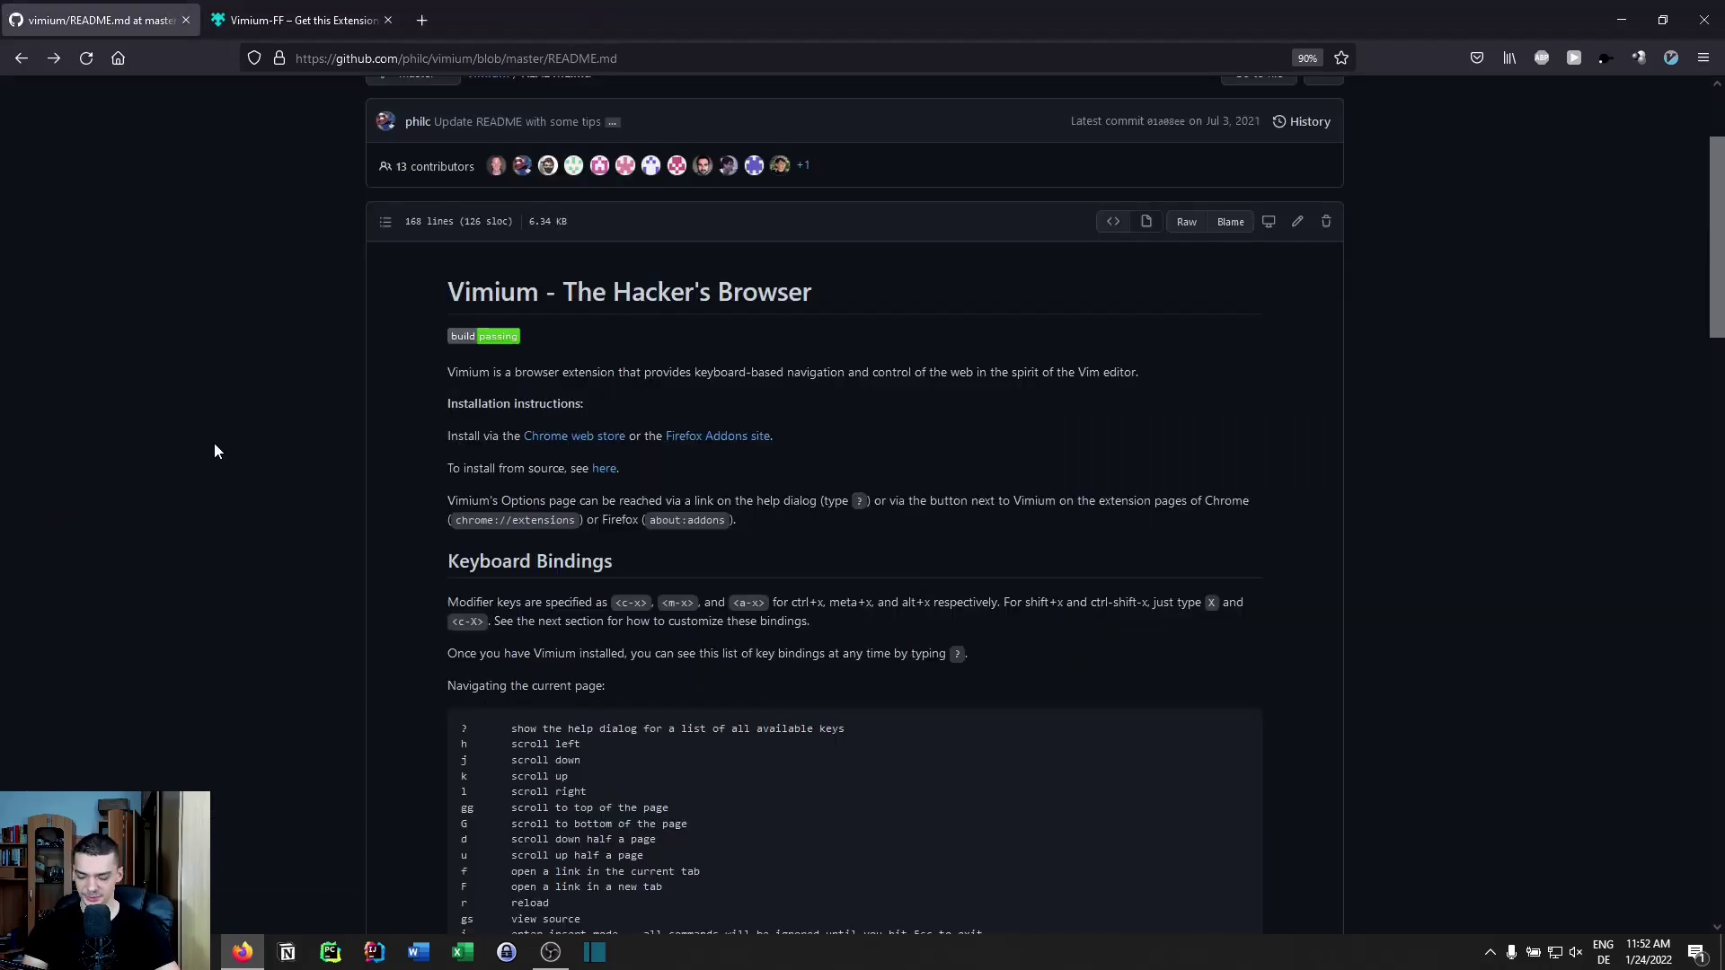
key("y")
key("f")
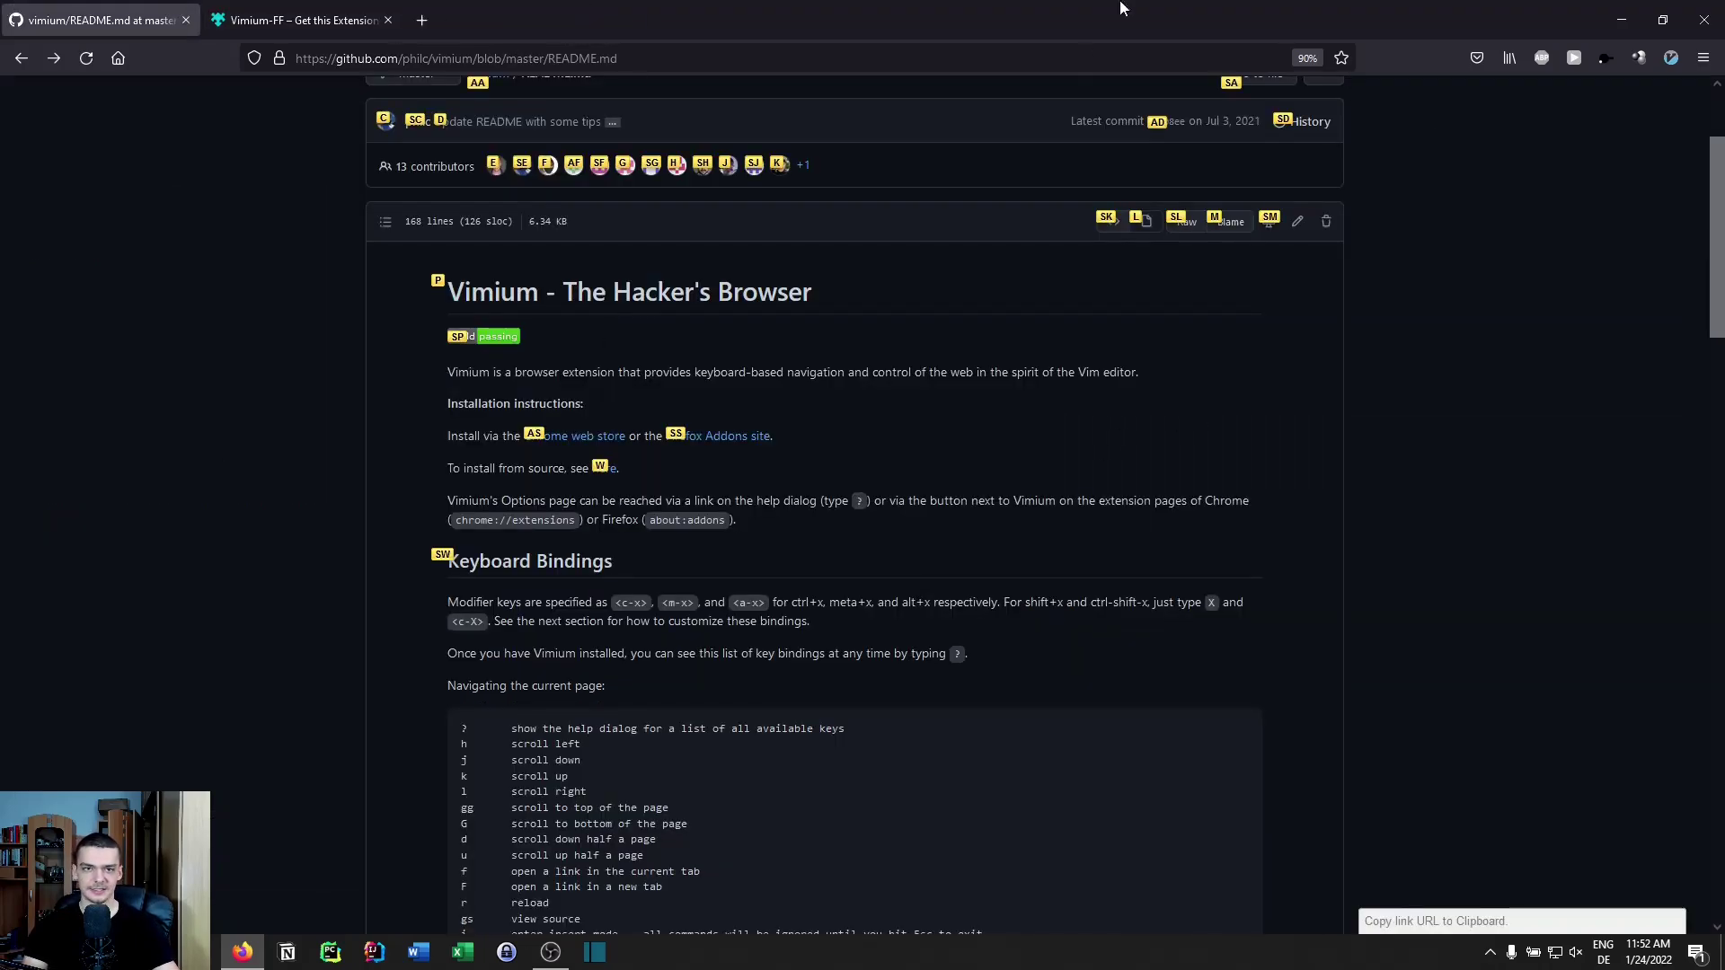
key("Escape")
scroll(1531, 395, "up", 2)
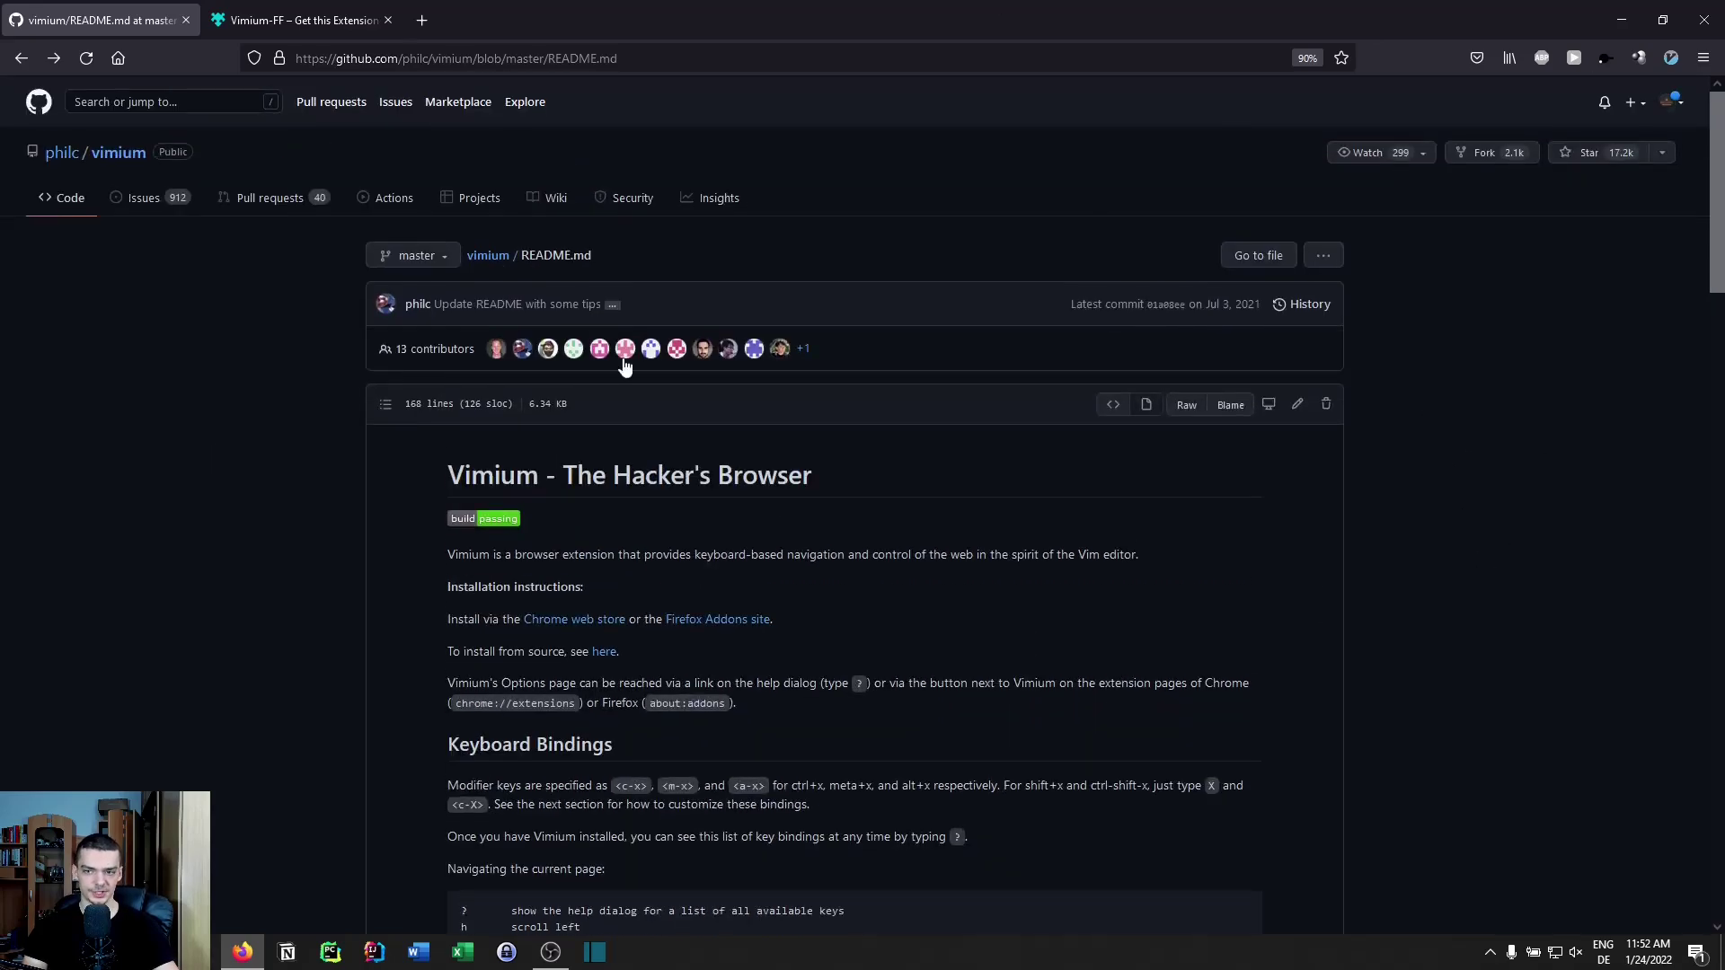
scroll(626, 377, "down", 5)
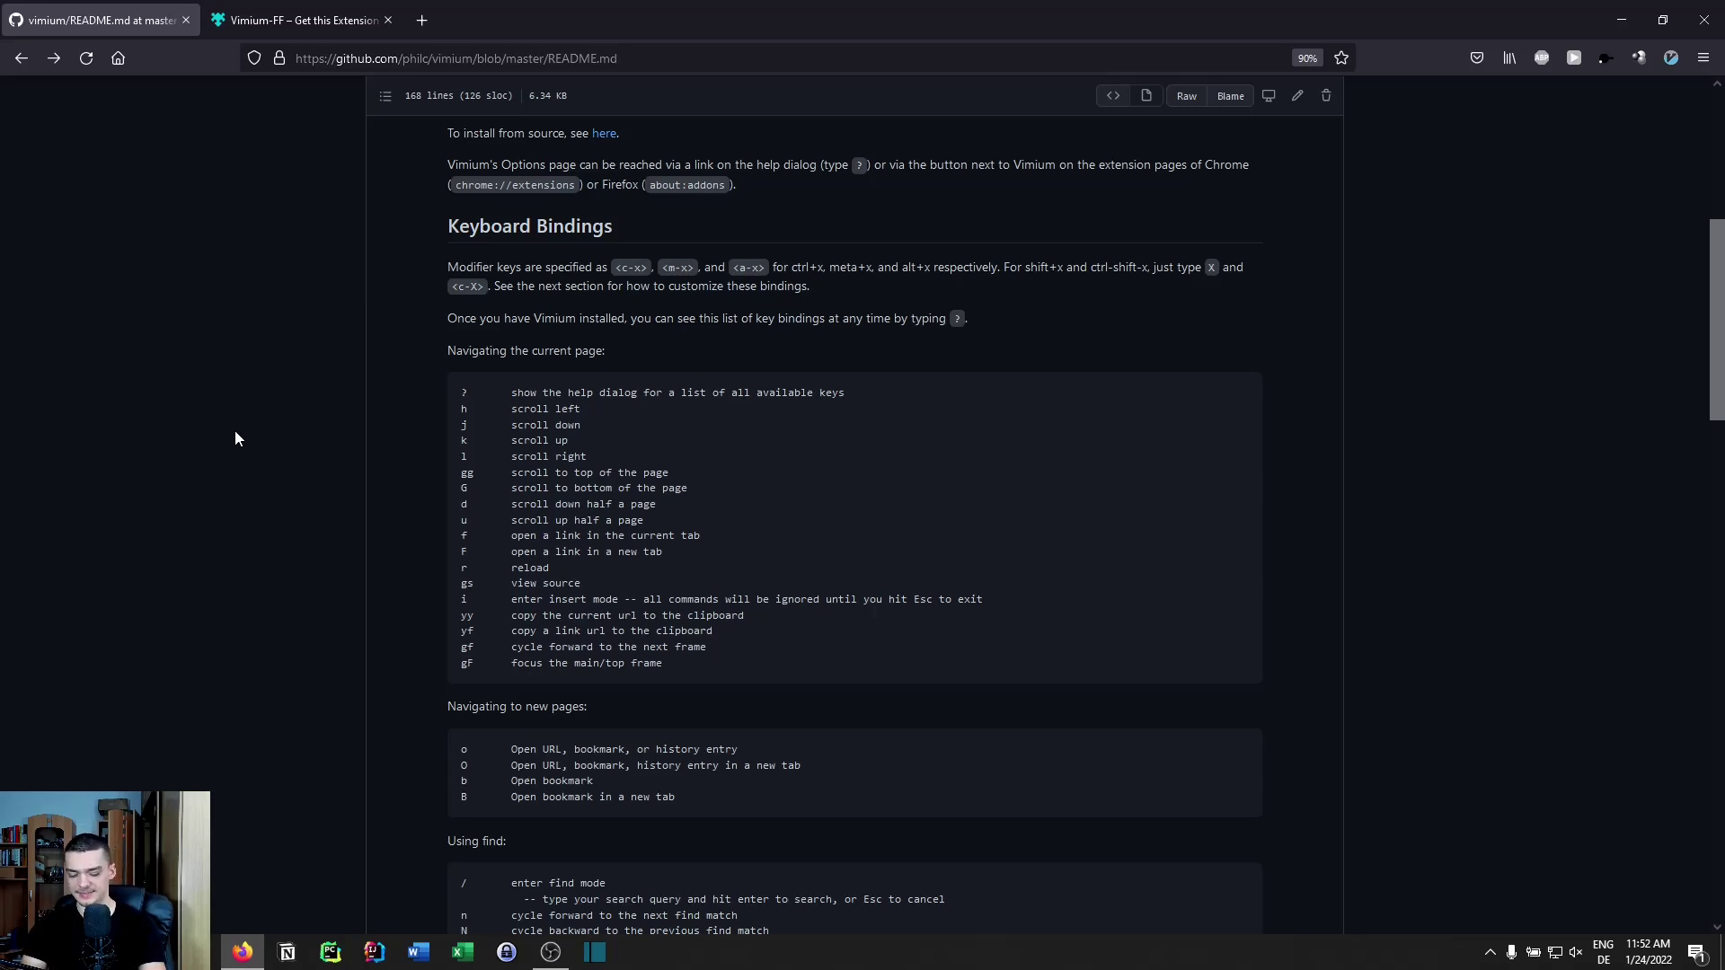
- Search Google for "stocks" in a new tab through Vimium's search prompt, and close the results tab to return to the README
key("o")
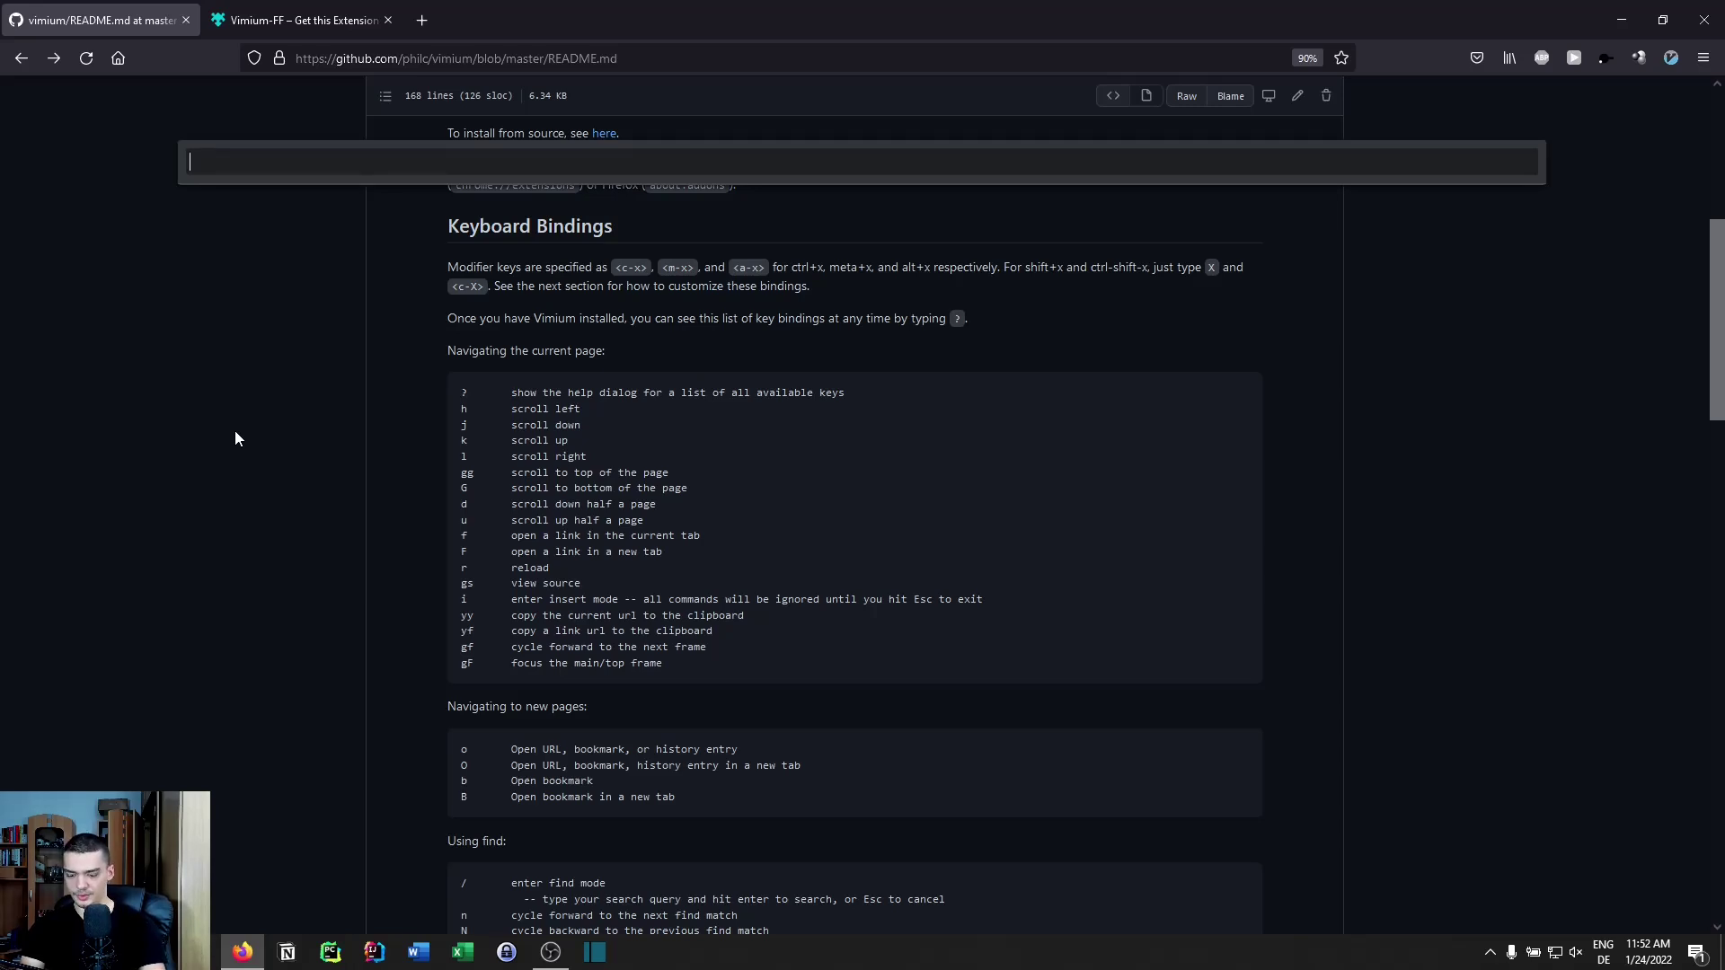
type("stocks")
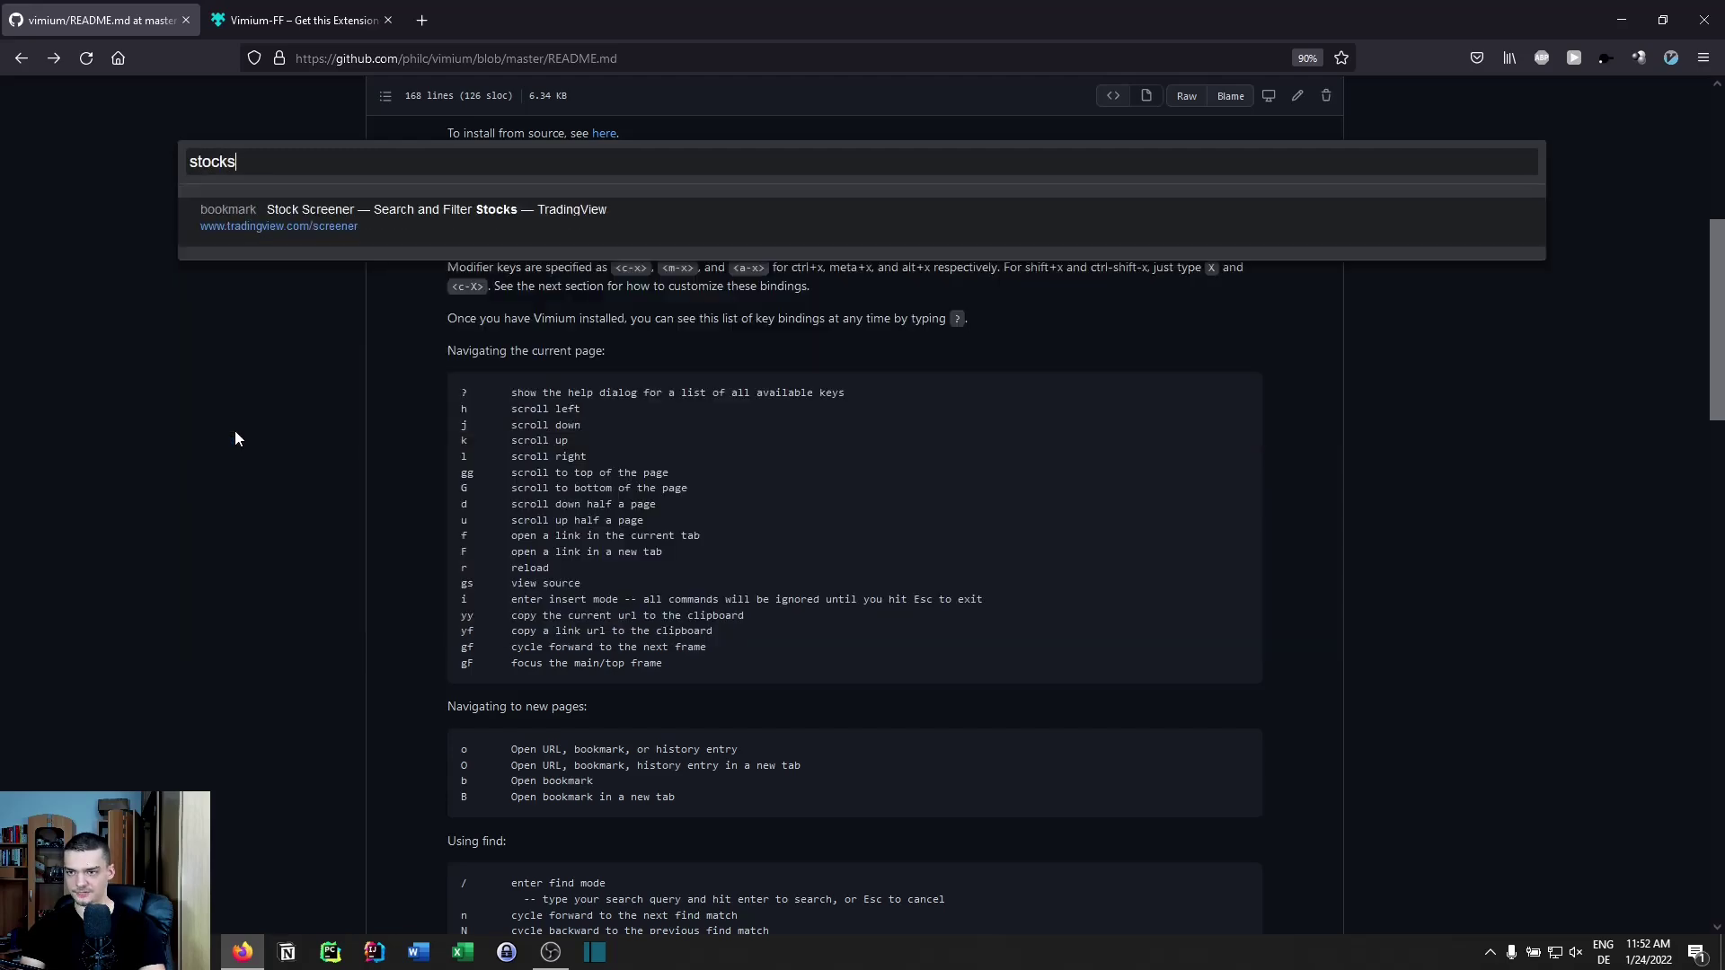
key("Return")
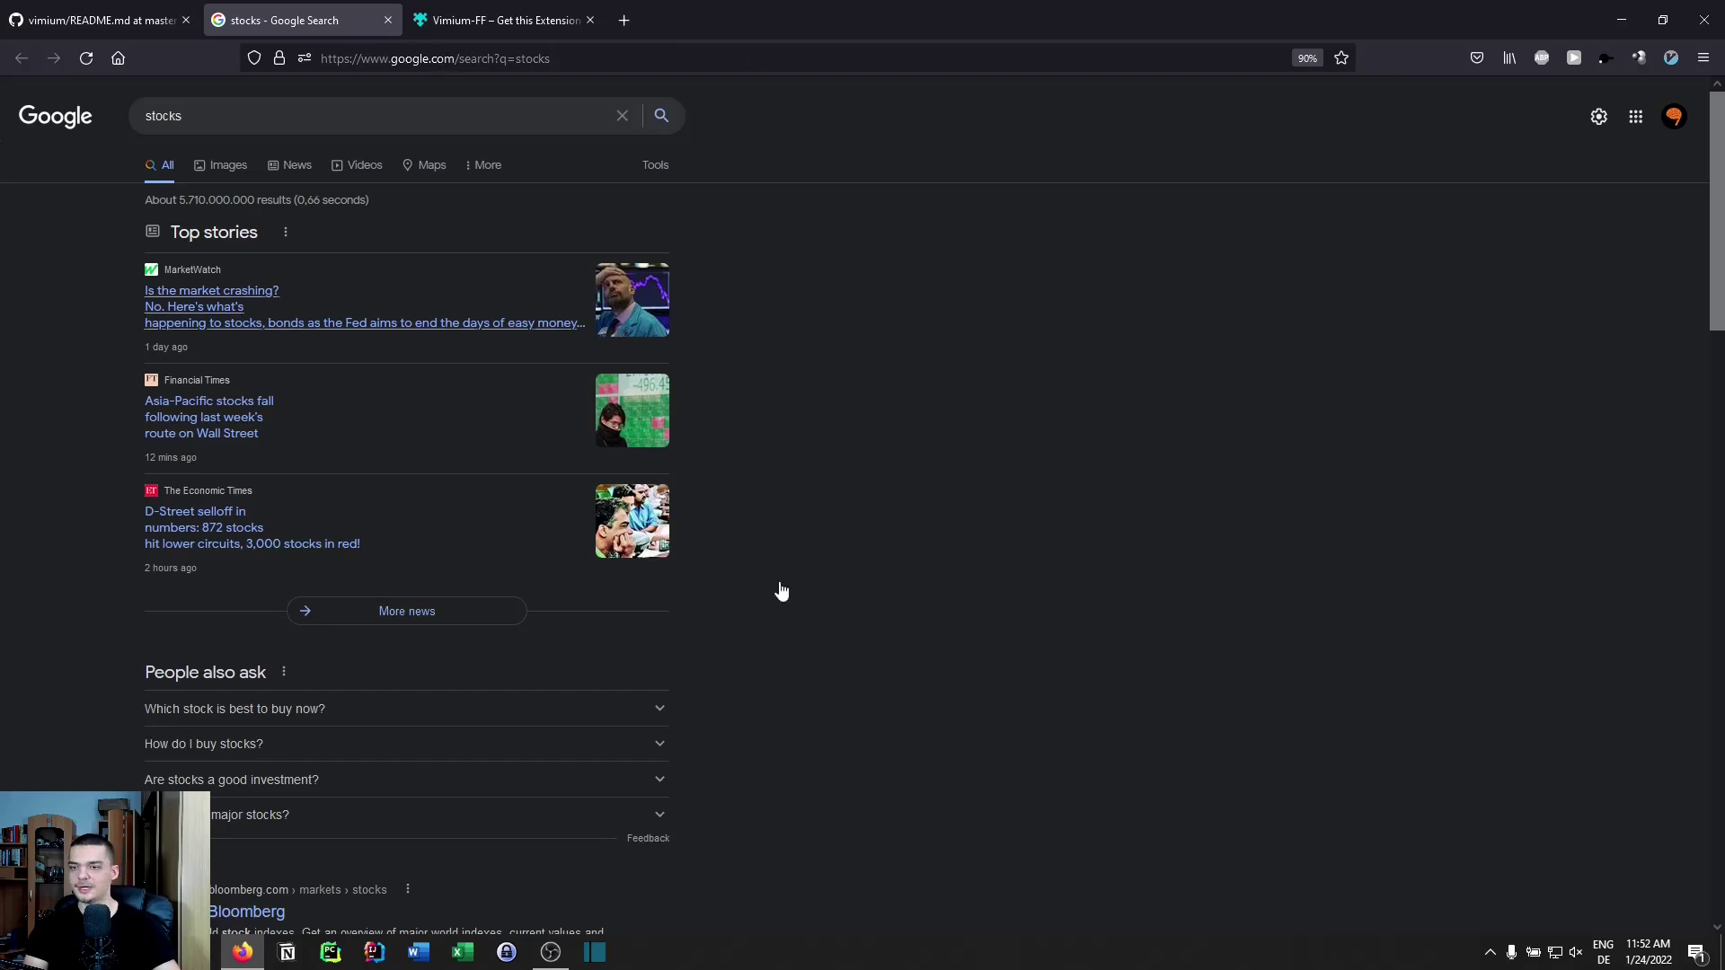
left_click(107, 20)
left_click(387, 20)
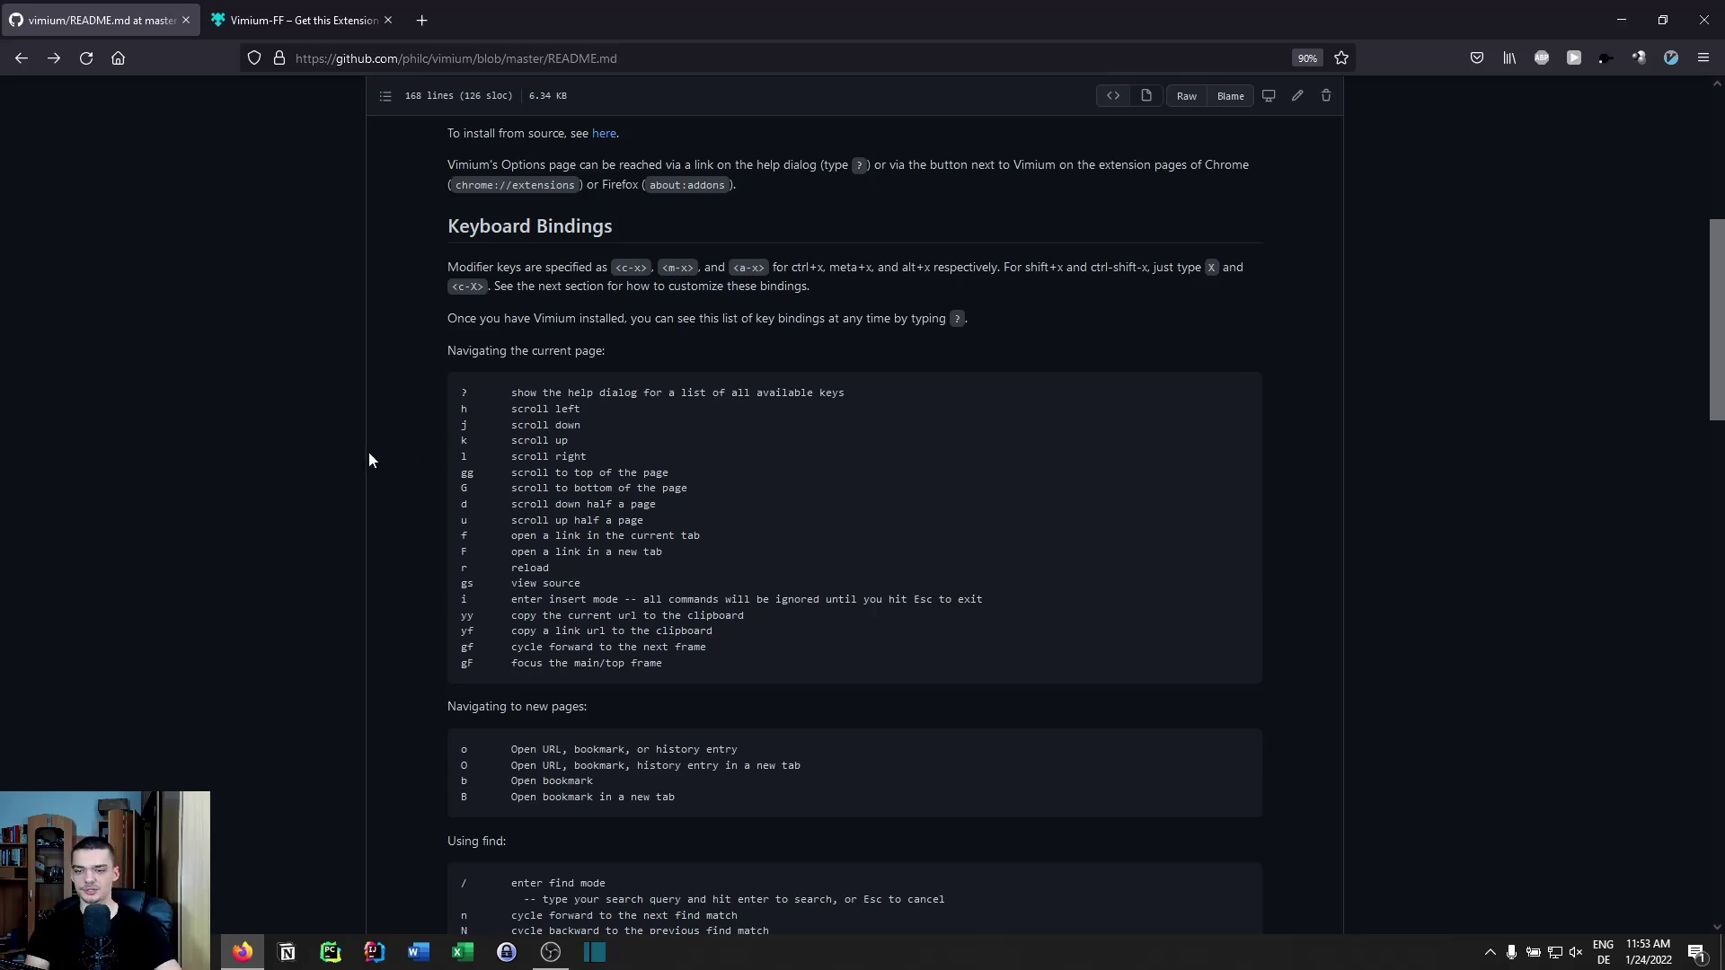
triple_click(454, 781)
left_click(102, 659)
key("slash")
type("fidn")
key("Escape")
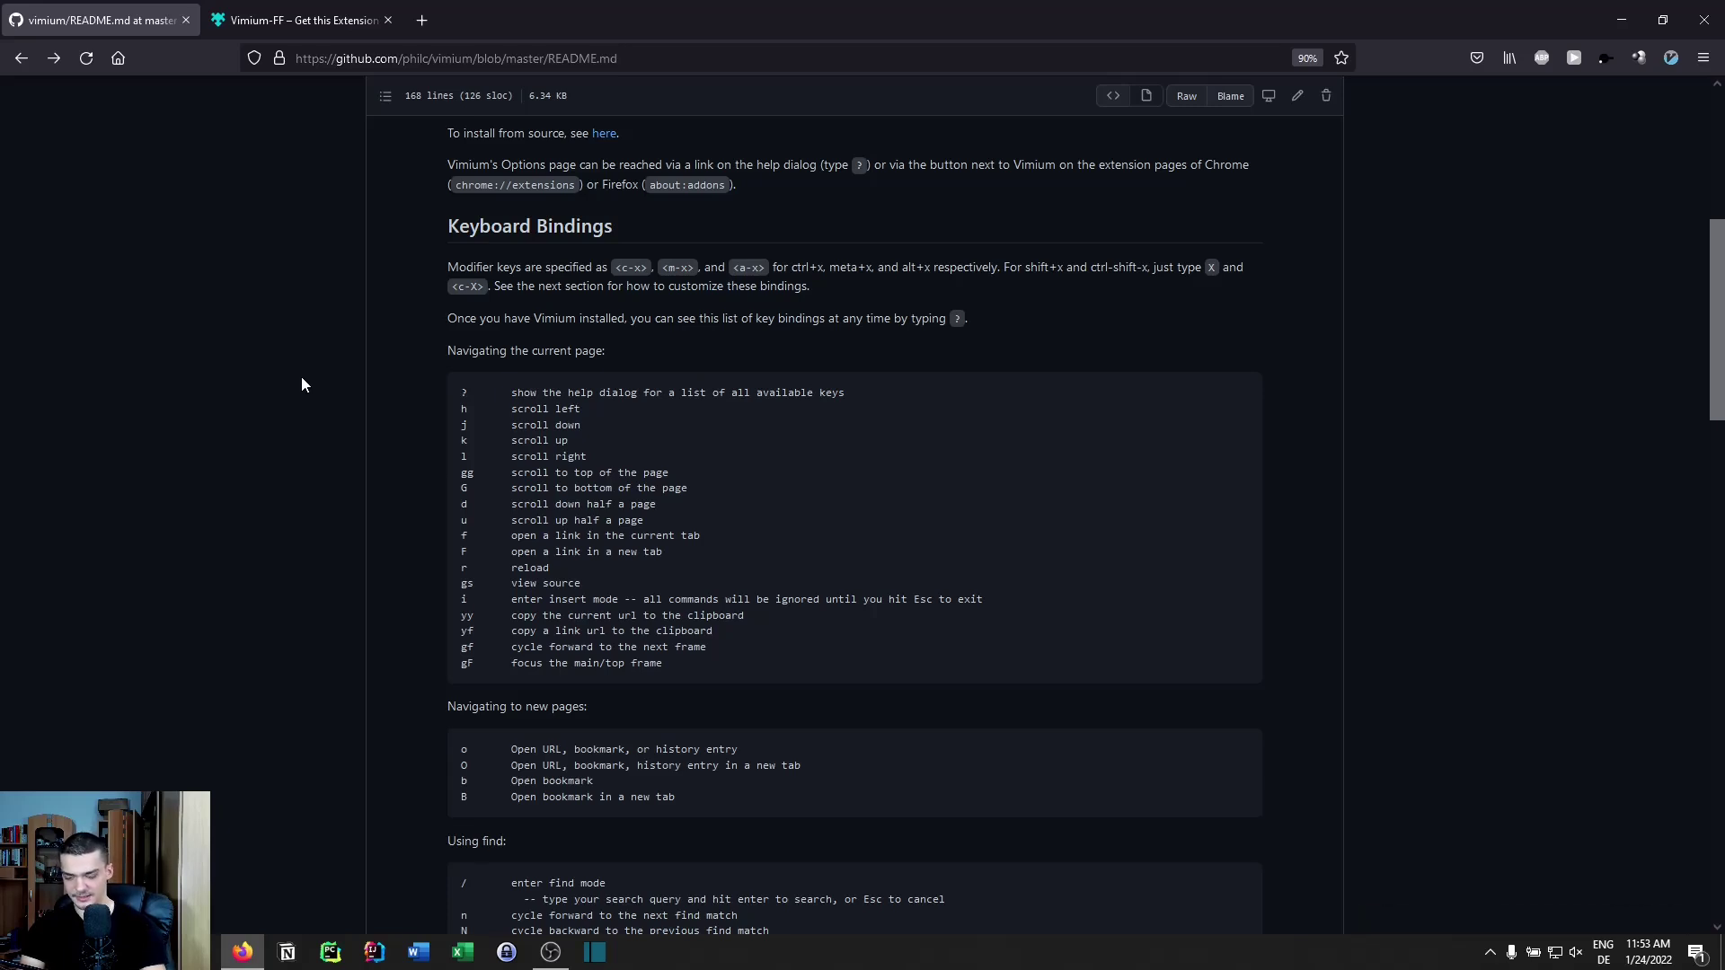
key("slash")
key("Escape")
- Find "tab" in the README with Vimium's find mode and cycle forward through the matches
key("slash")
type("tab")
key("Return")
key("n")
key("n")
key("n")
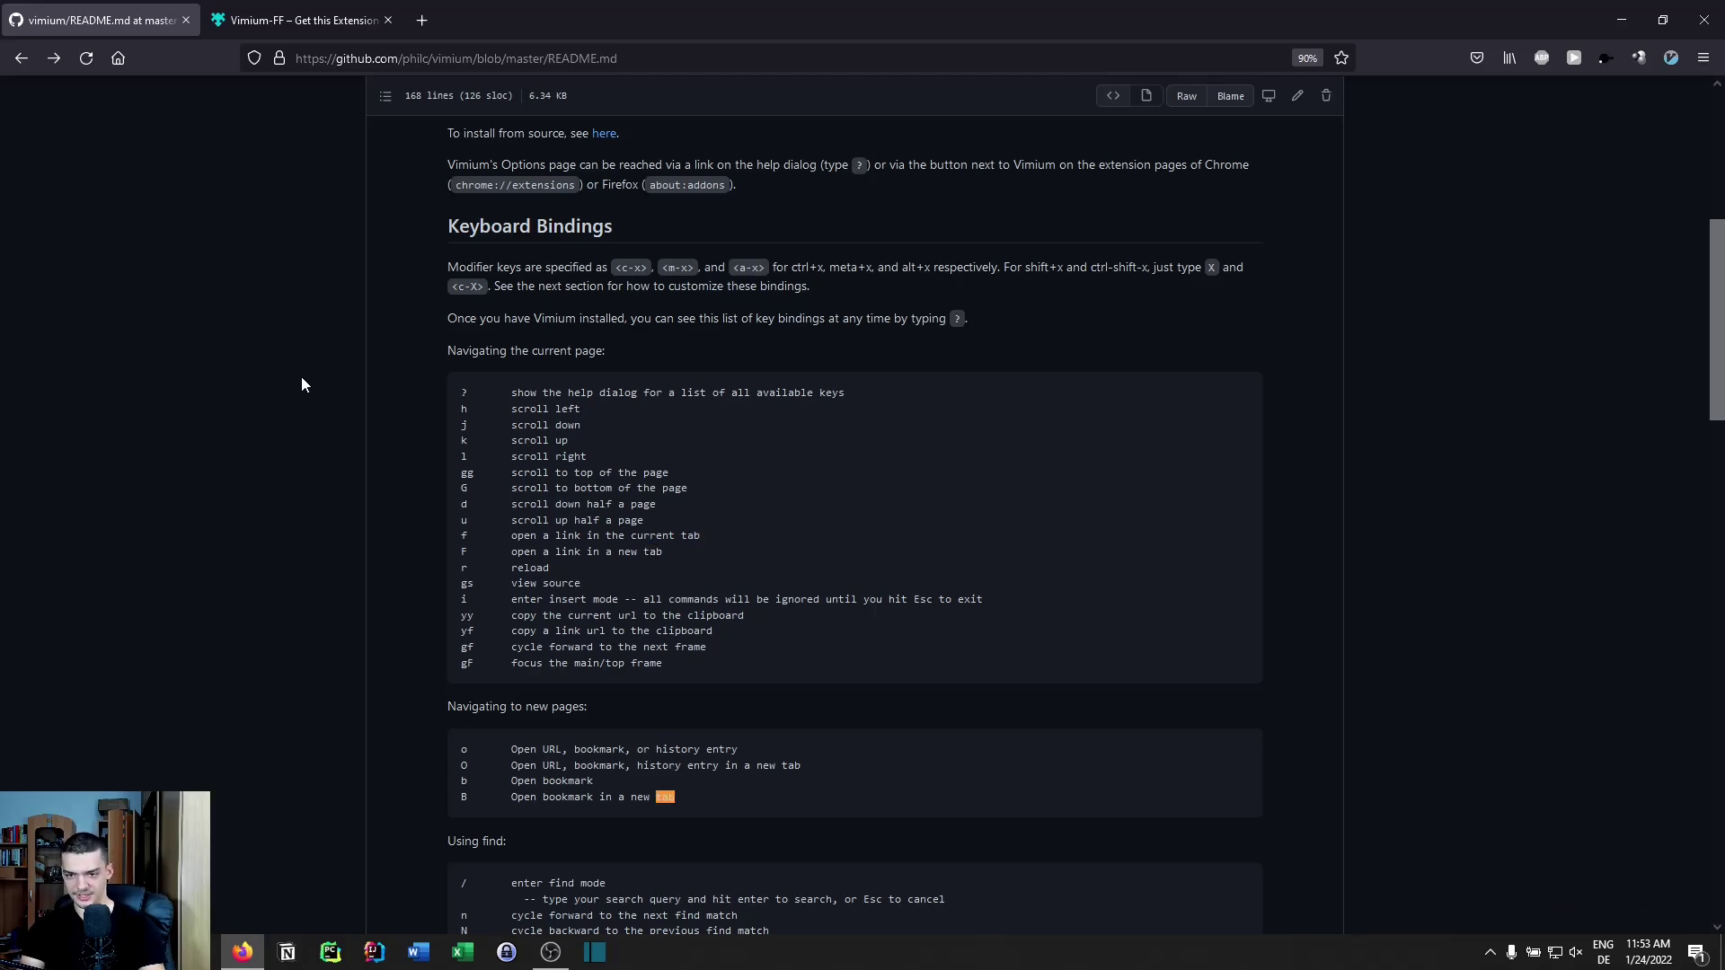
key("n")
key("n")
key("n")
key("n")
key("n")
key("n")
key("n")
key("n")
key("n")
key("n")
key("n")
key("n")
key("n")
key("n")
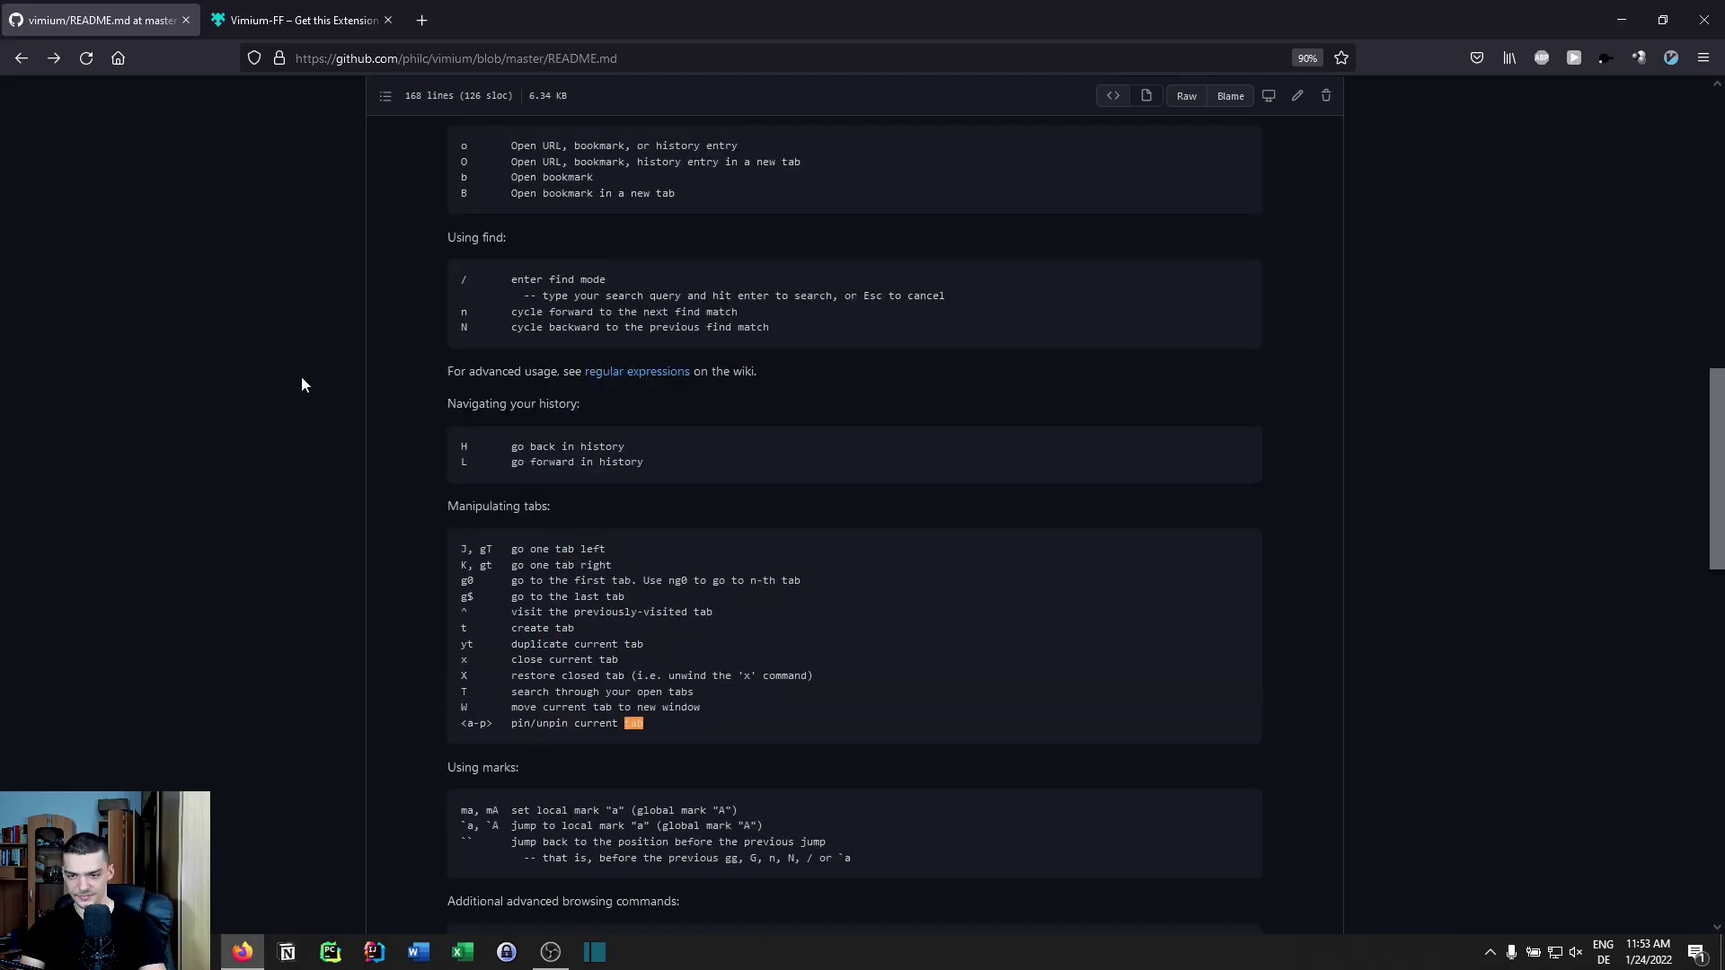
key("n")
key("n")
key("n")
- Cycle backward through the "tab" matches to the "Manipulating tabs" heading, and leave find mode
key("N")
key("N")
key("N")
key("N")
key("N")
key("N")
key("N")
key("N")
key("N")
key("N")
key("N")
key("N")
key("N")
key("N")
key("N")
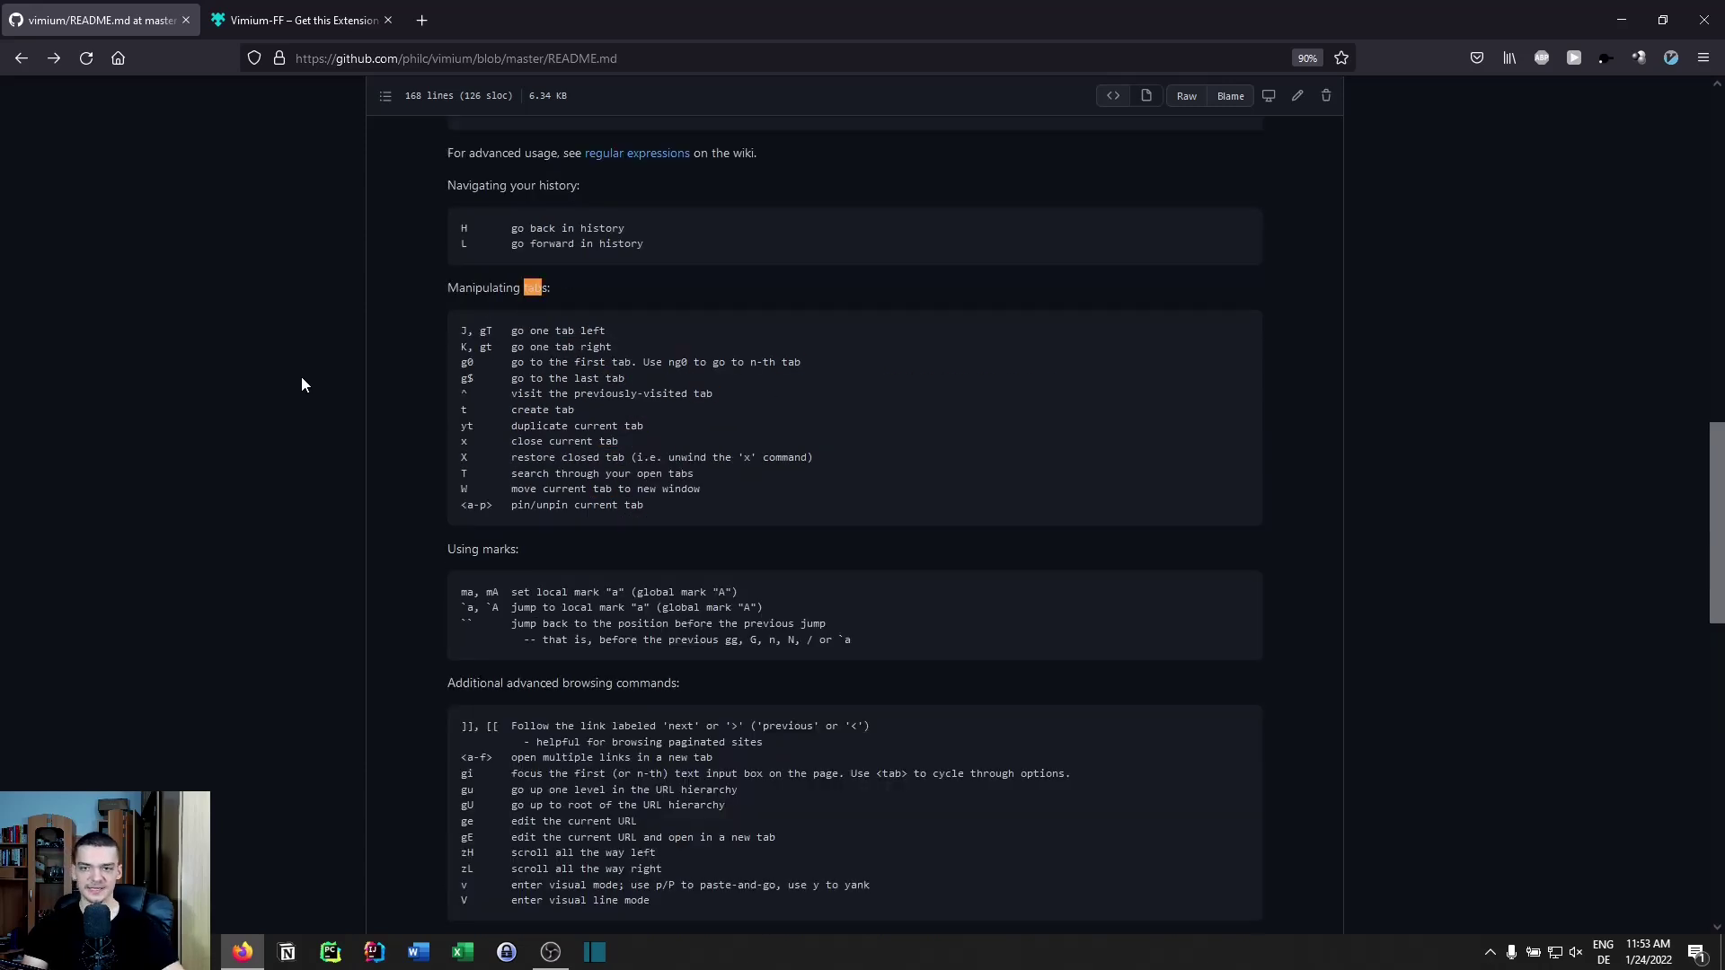
key("Escape")
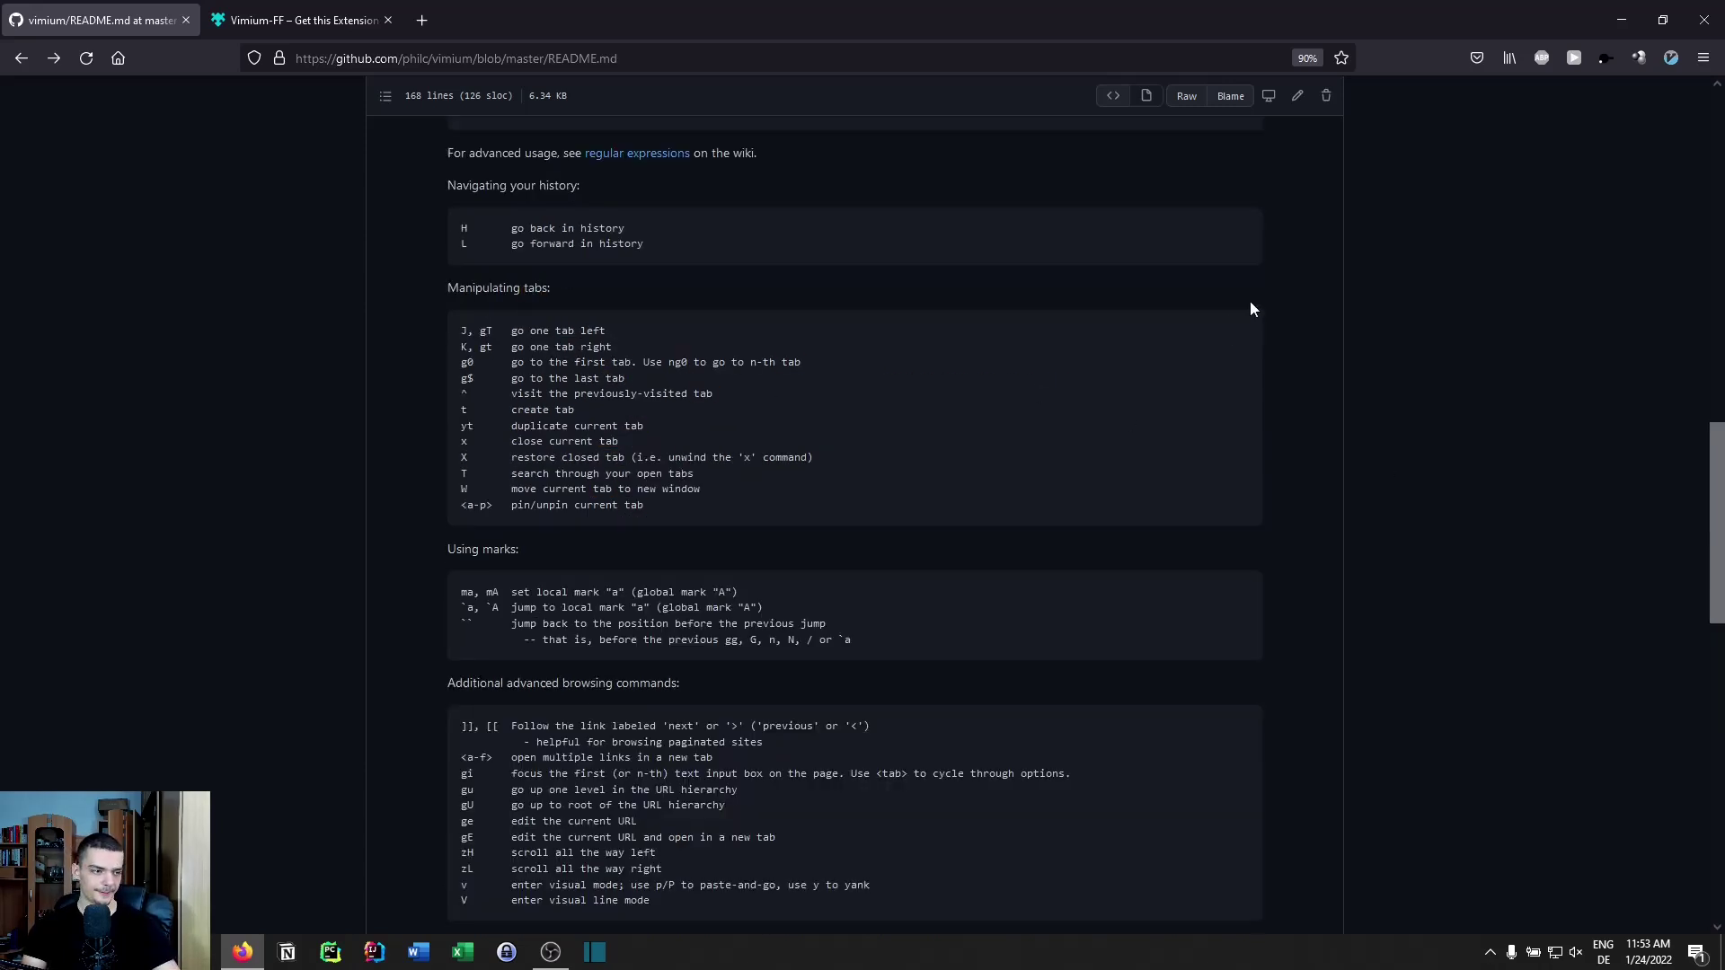
- Open the philc profile and the GitHub home page from the README, and go back two pages in the history
key("g")
key("g")
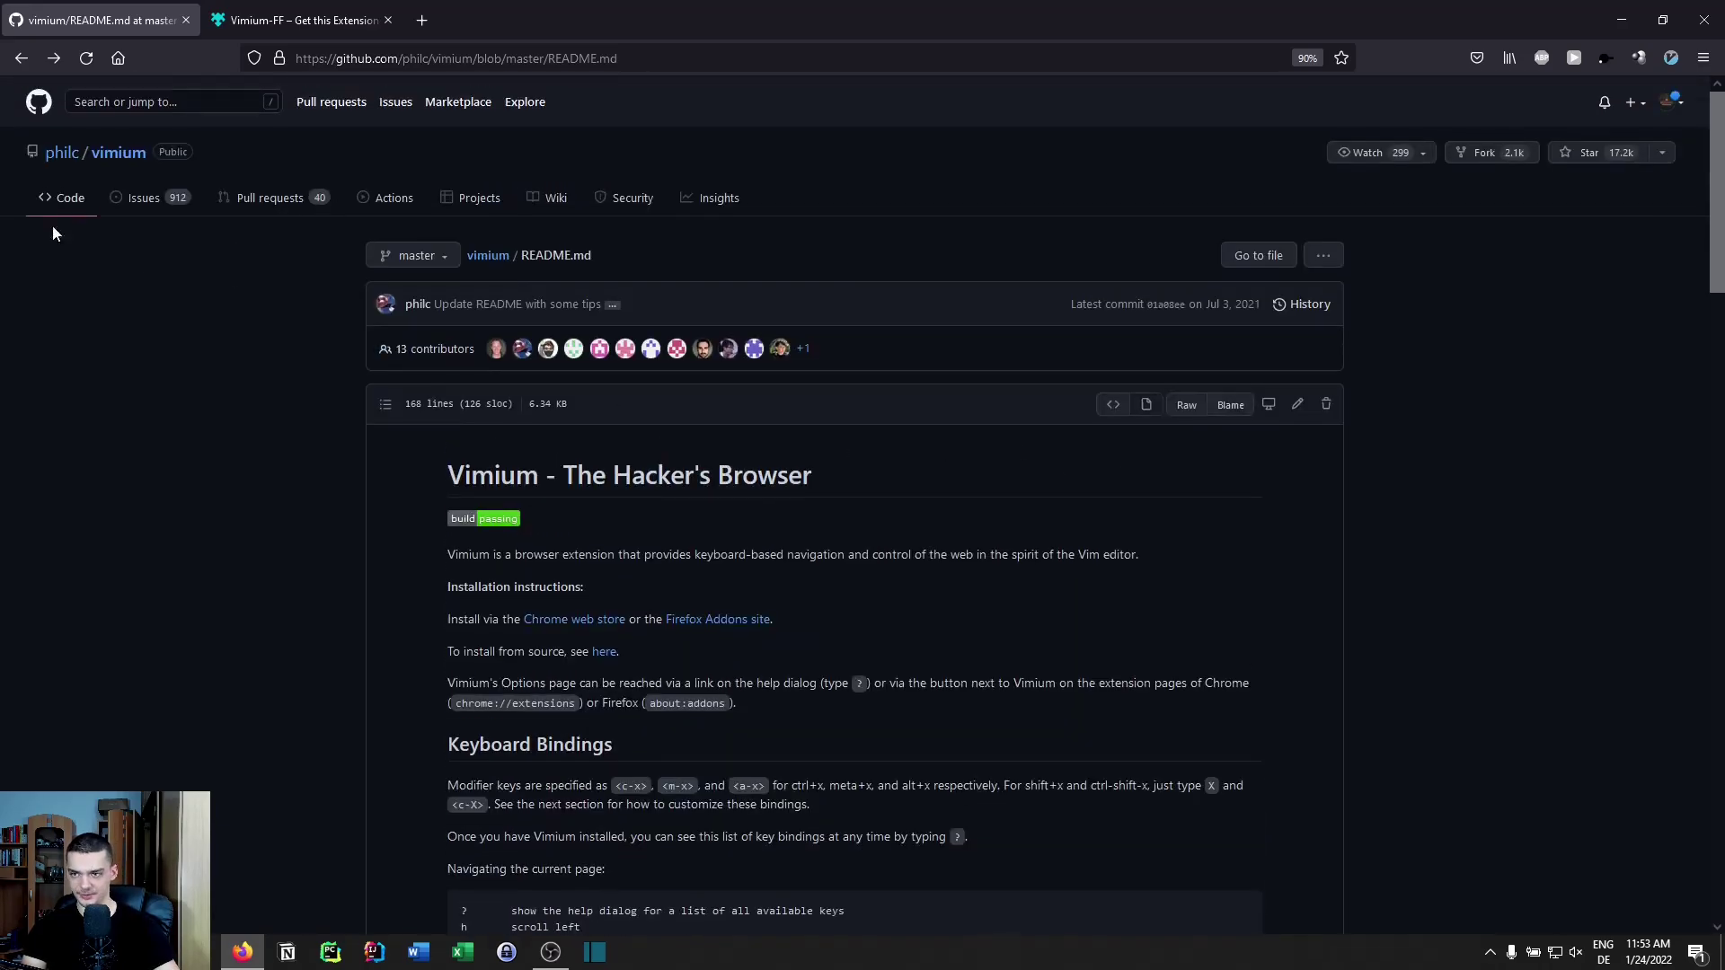
left_click(72, 155)
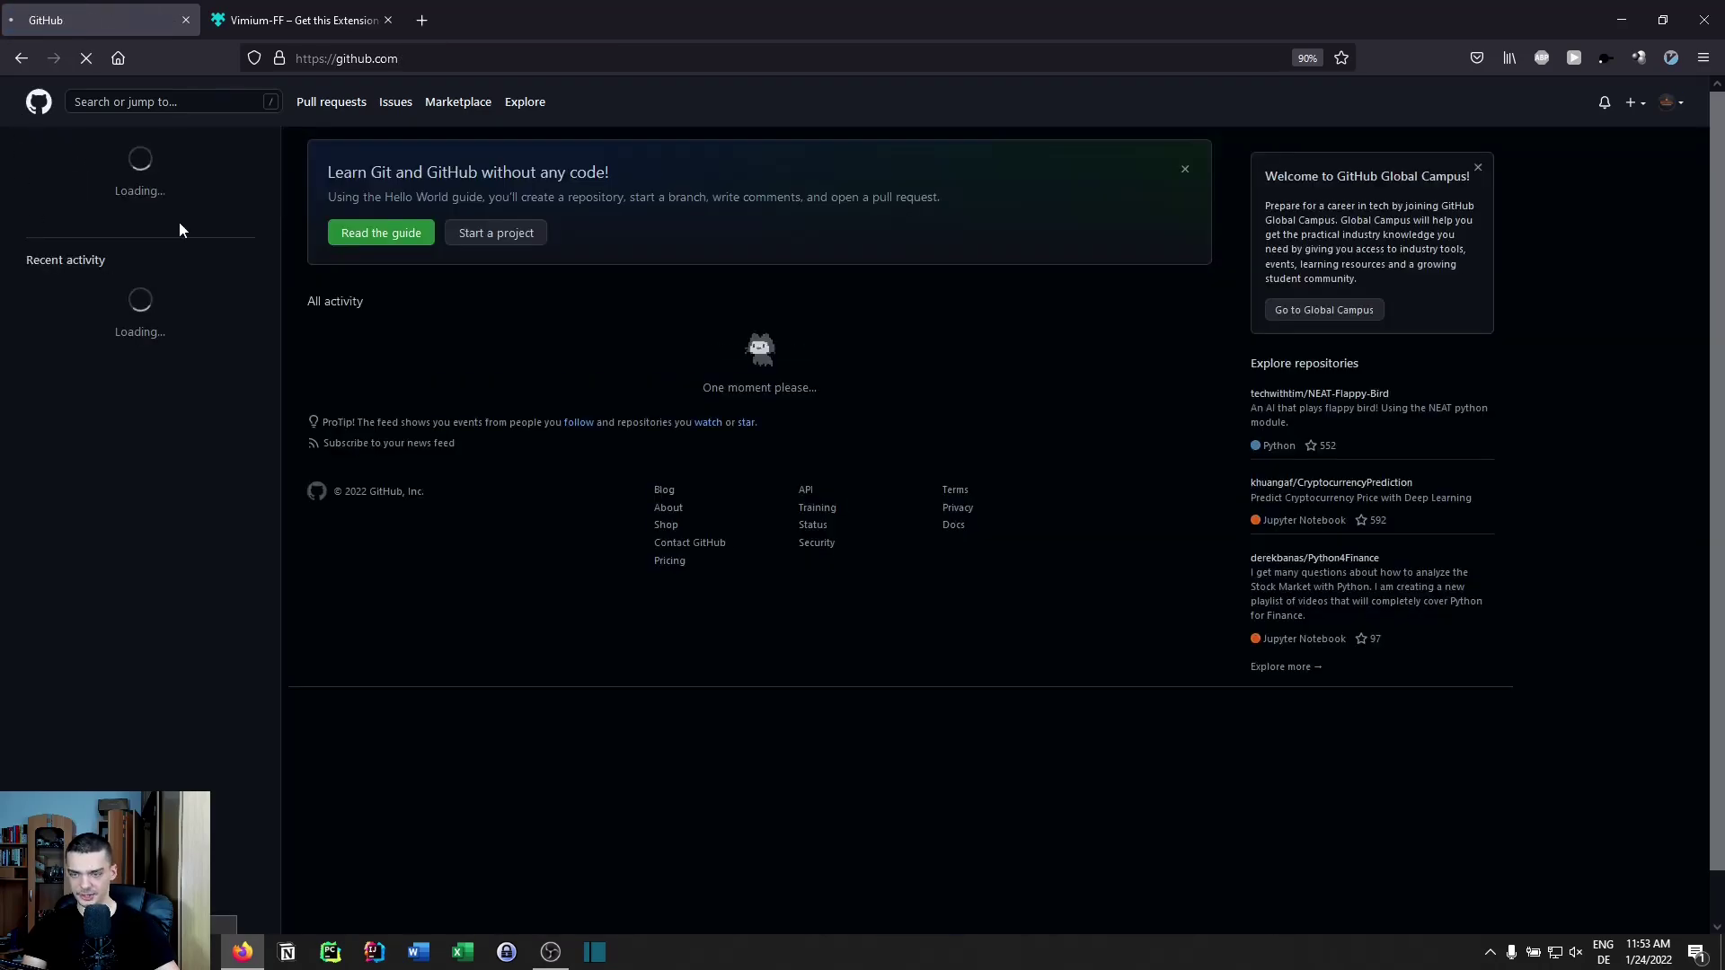
key("shift+h")
key("shift+h")
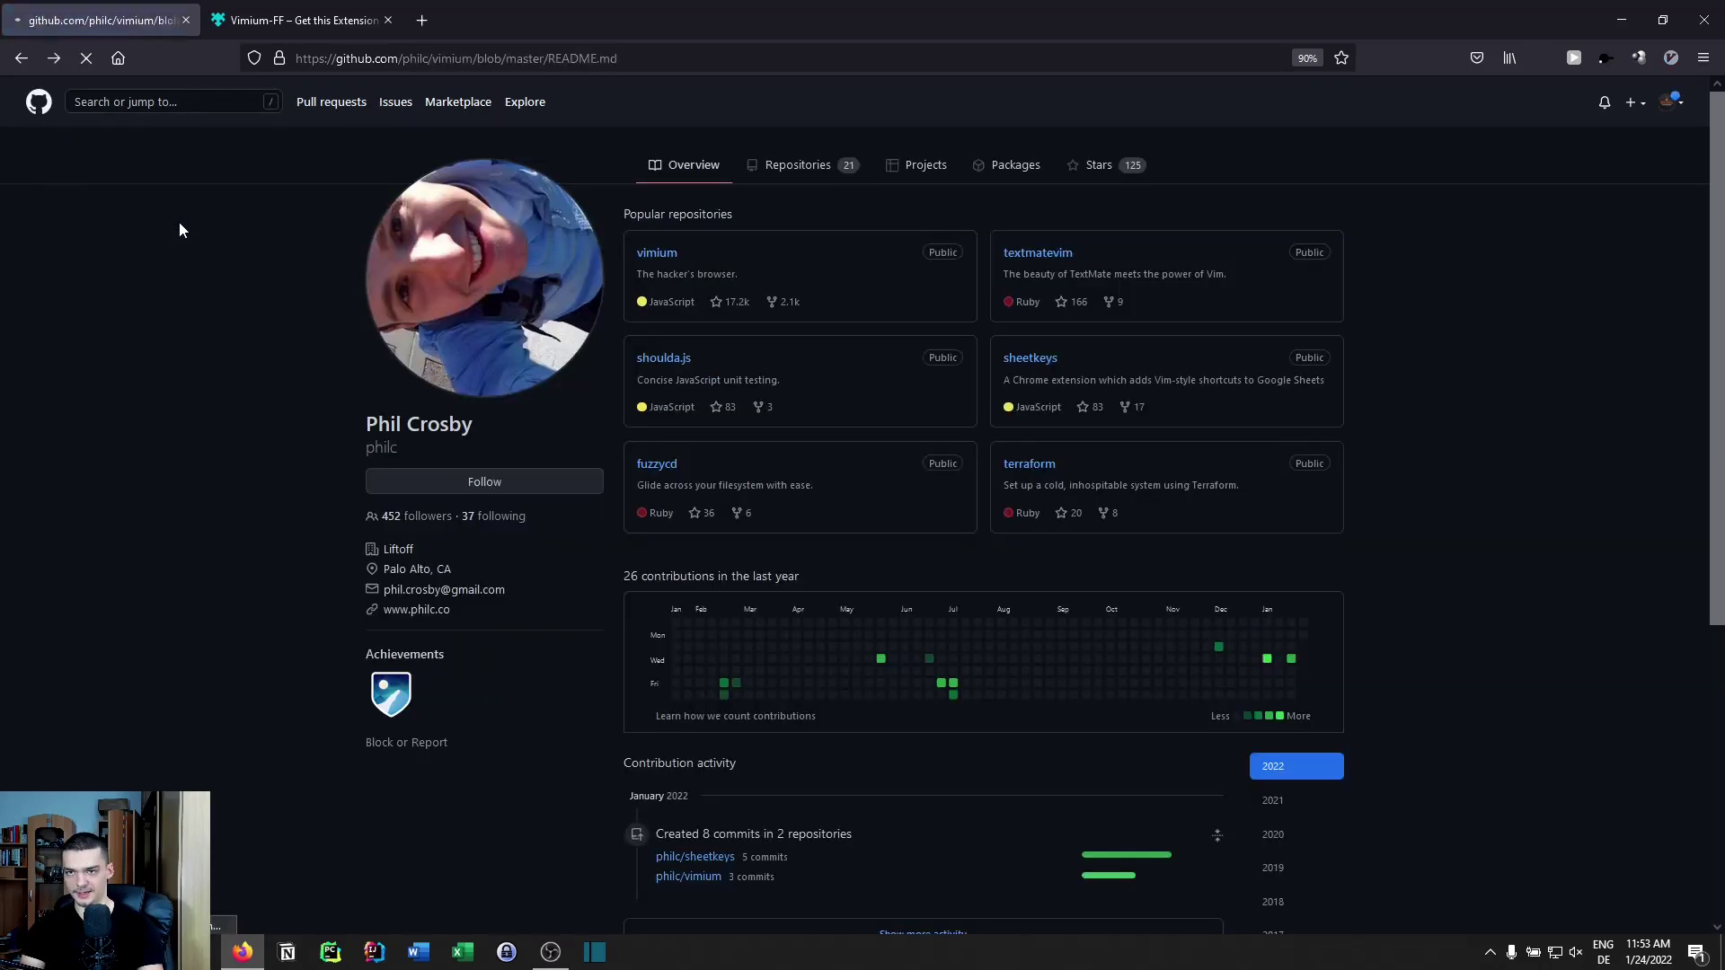
- Go forward two pages in the history to the GitHub home page, and go back two pages to the README
key("shift+l")
key("shift+l")
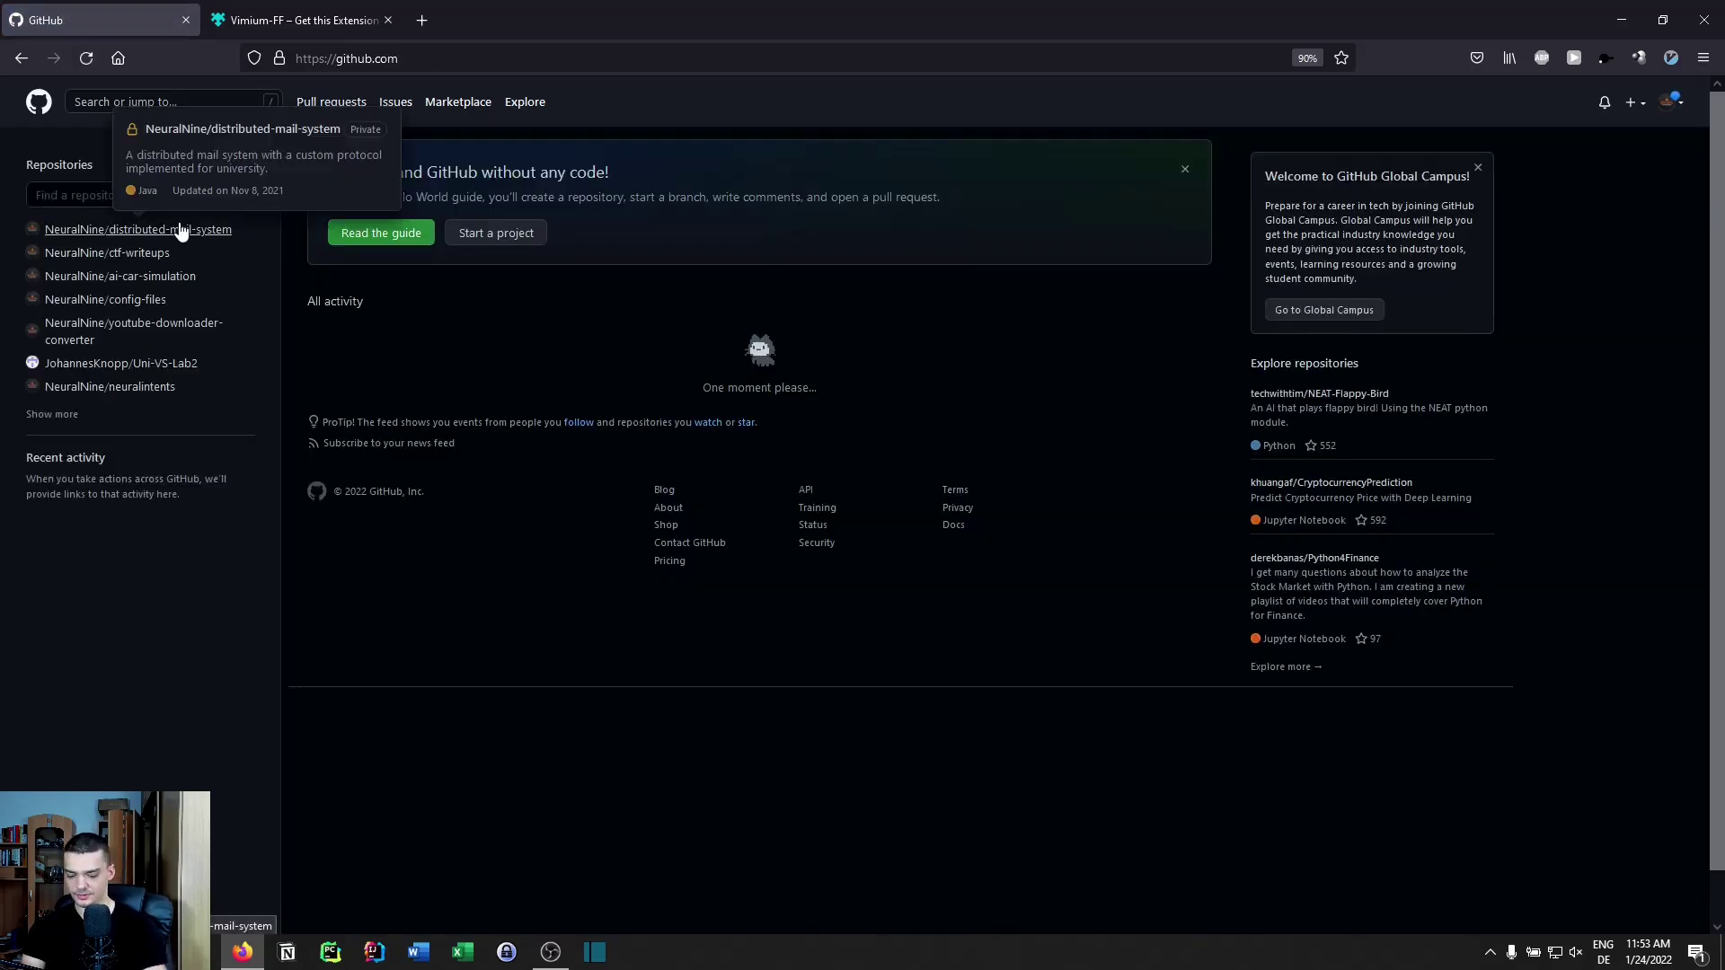
key("shift+h")
key("shift+h")
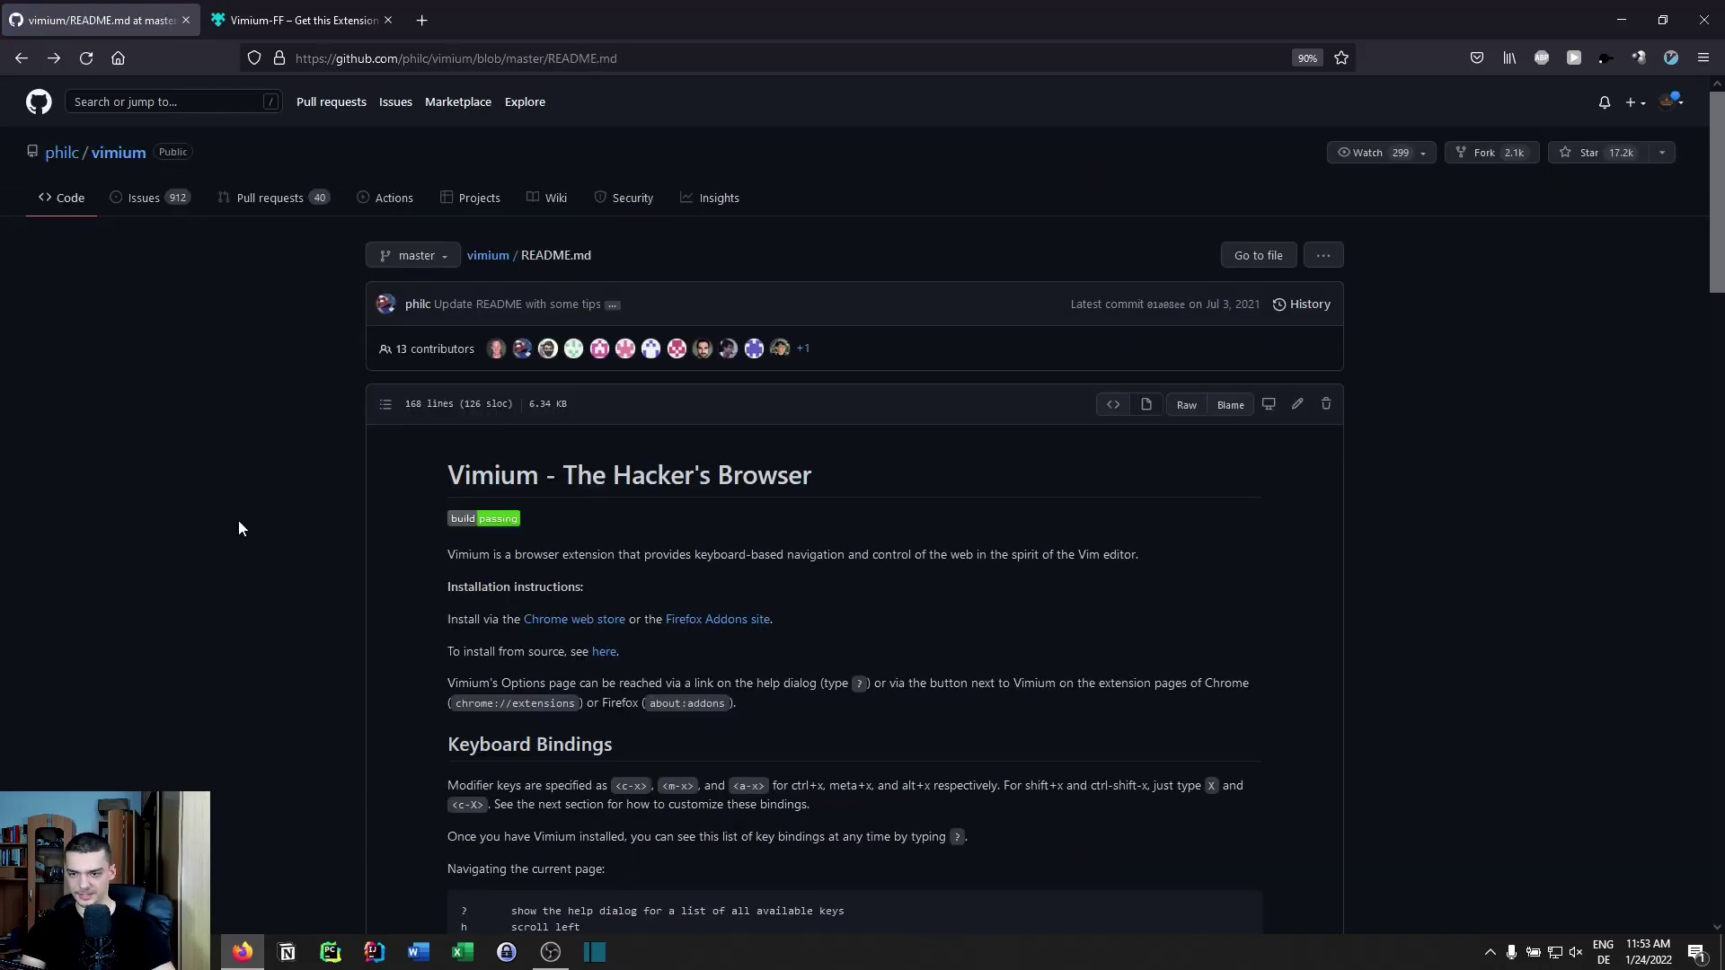
- Jump from the README to the root of its URL hierarchy with Vimium, and go back to the README
key("j")
key("j")
key("j")
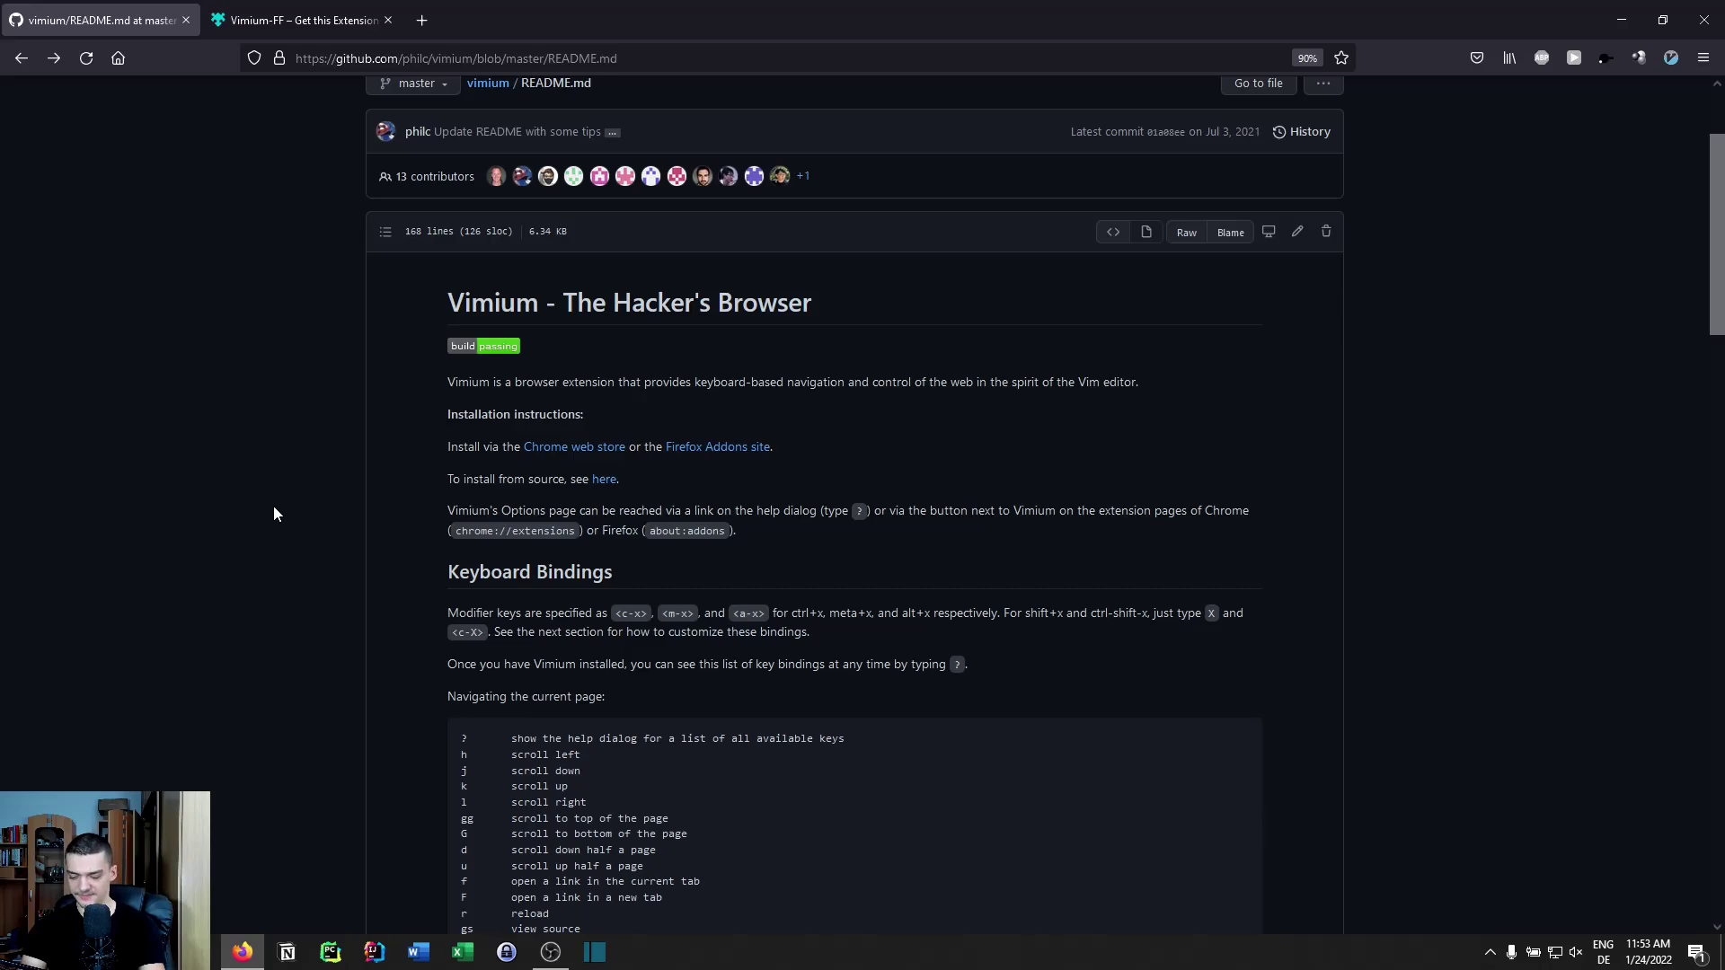
key("g")
key("shift+u")
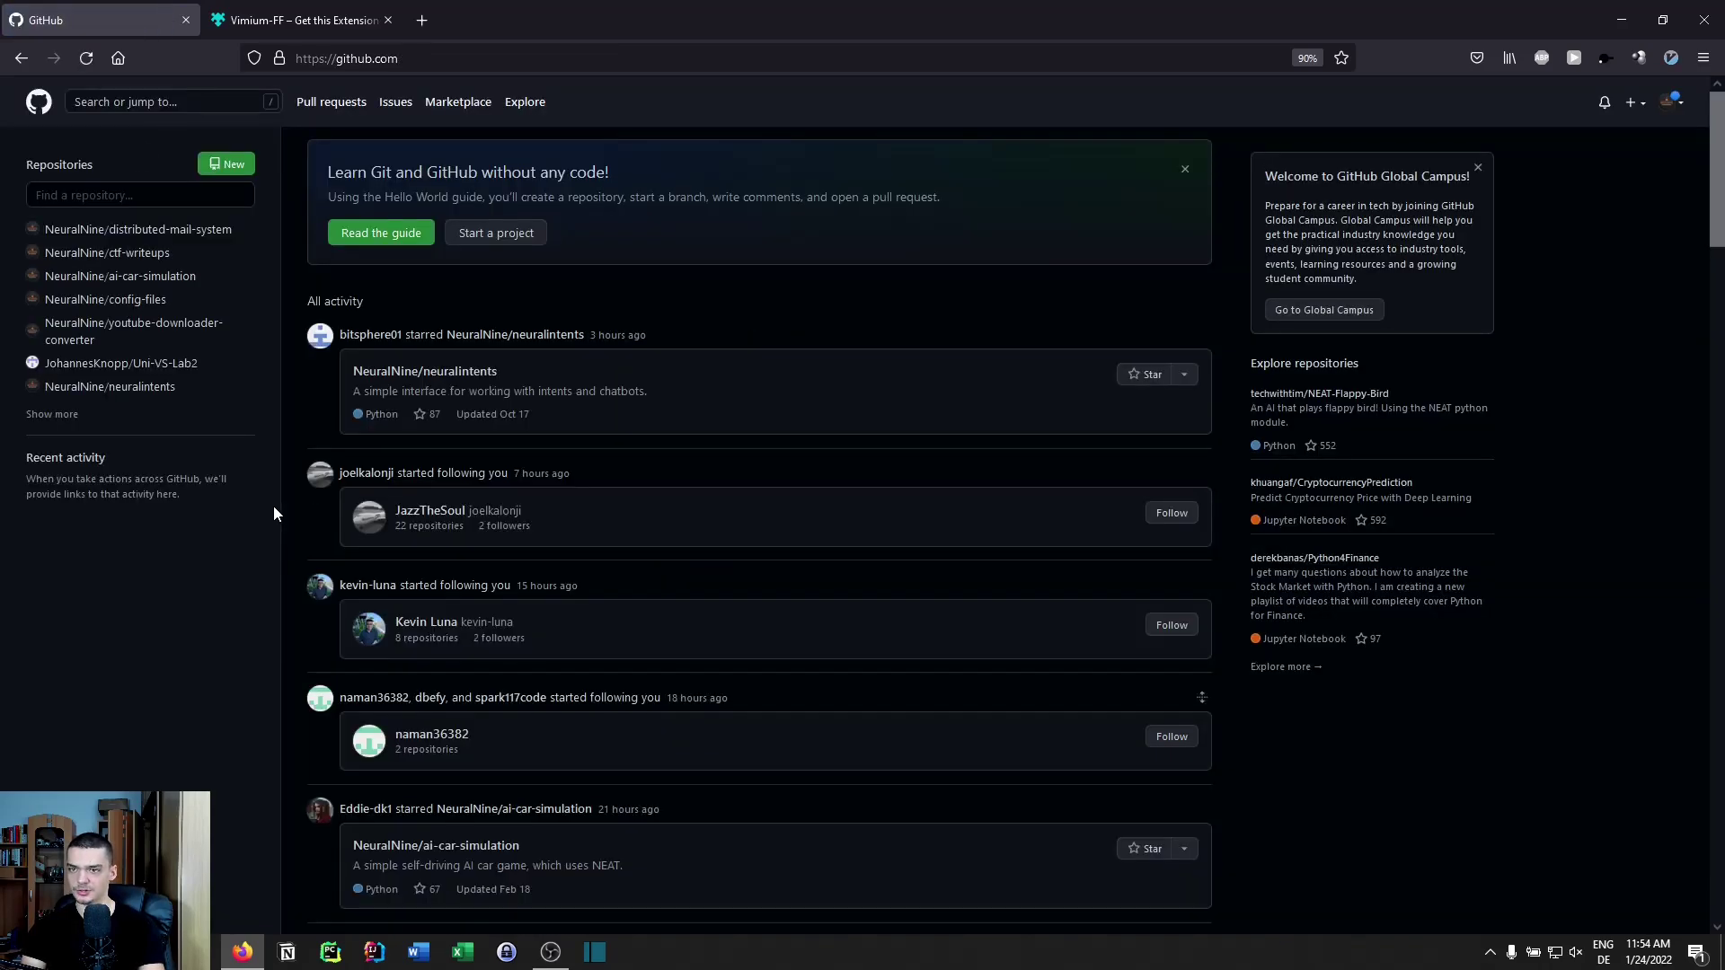
key("shift+h")
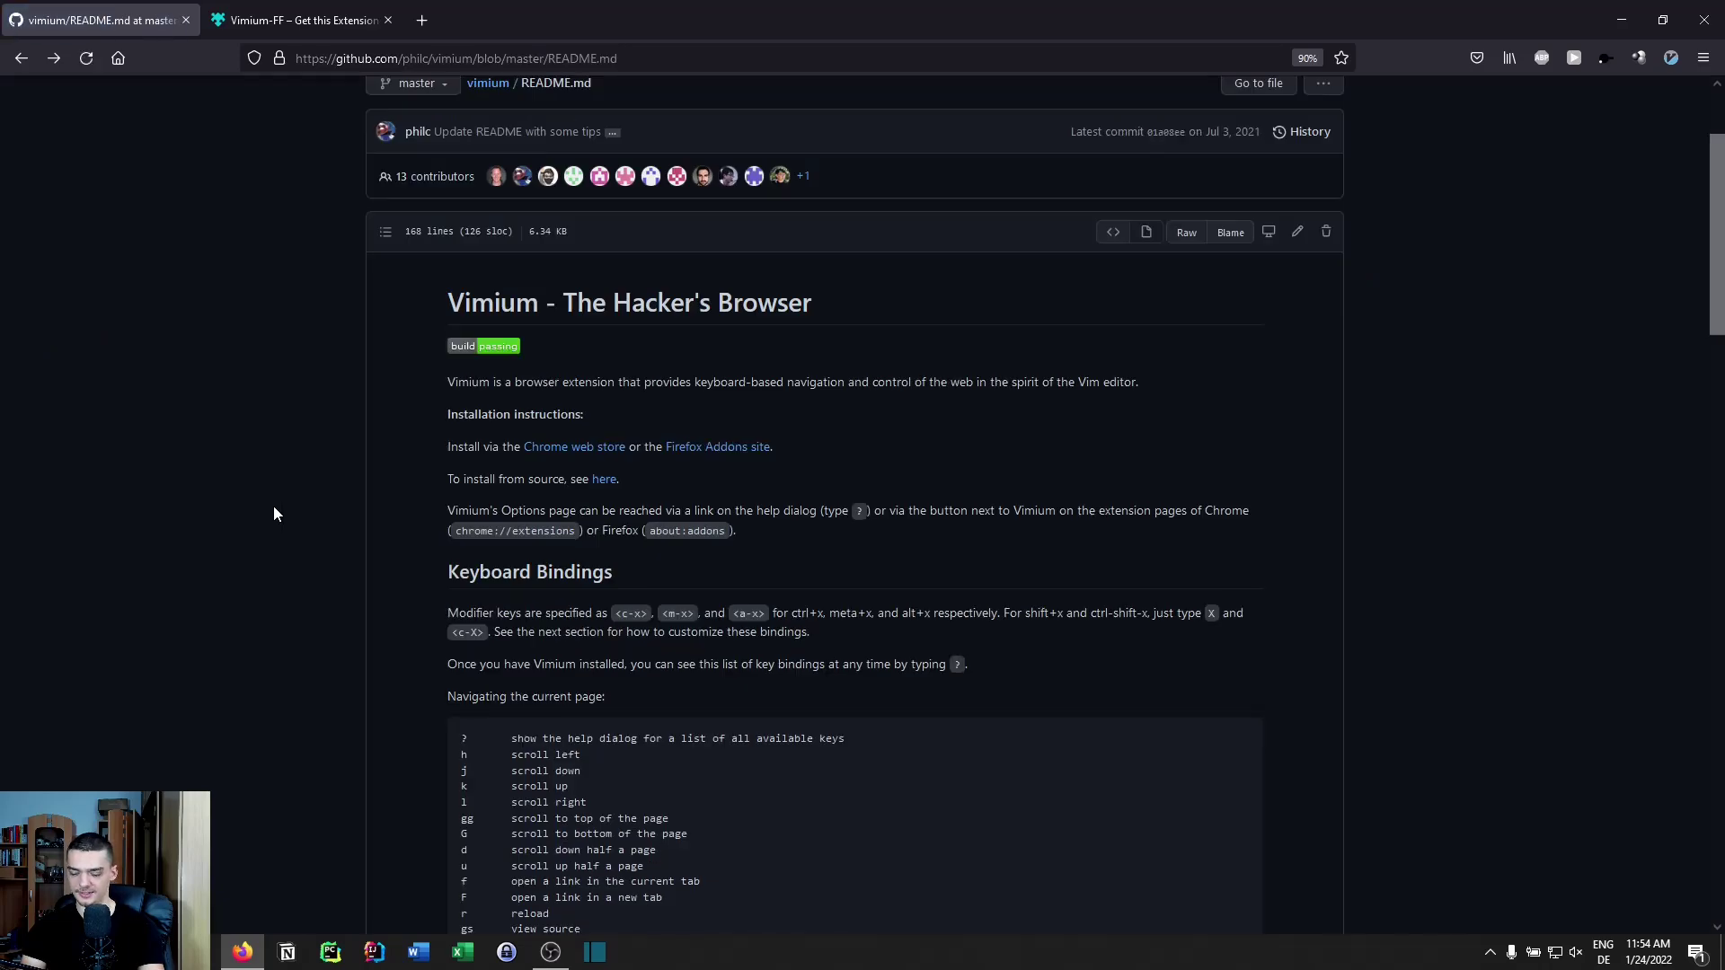
- Go up four levels in the README's URL hierarchy to the philc profile, and return to the README
key("4")
key("g")
key("u")
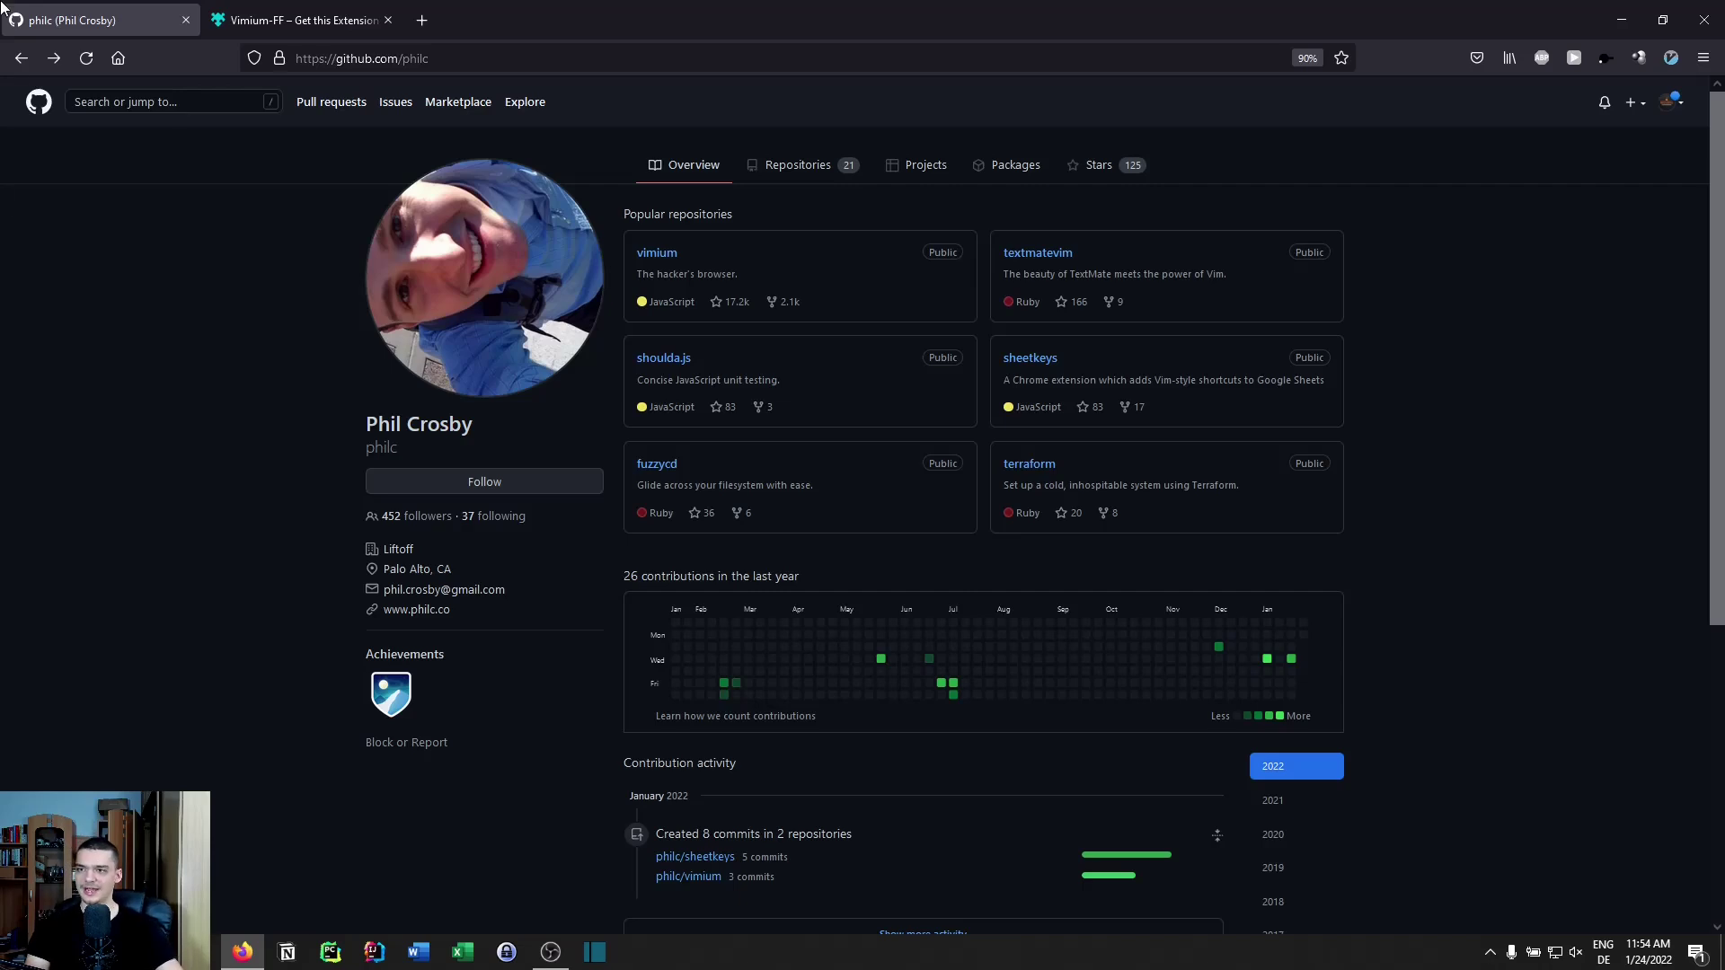
left_click(19, 58)
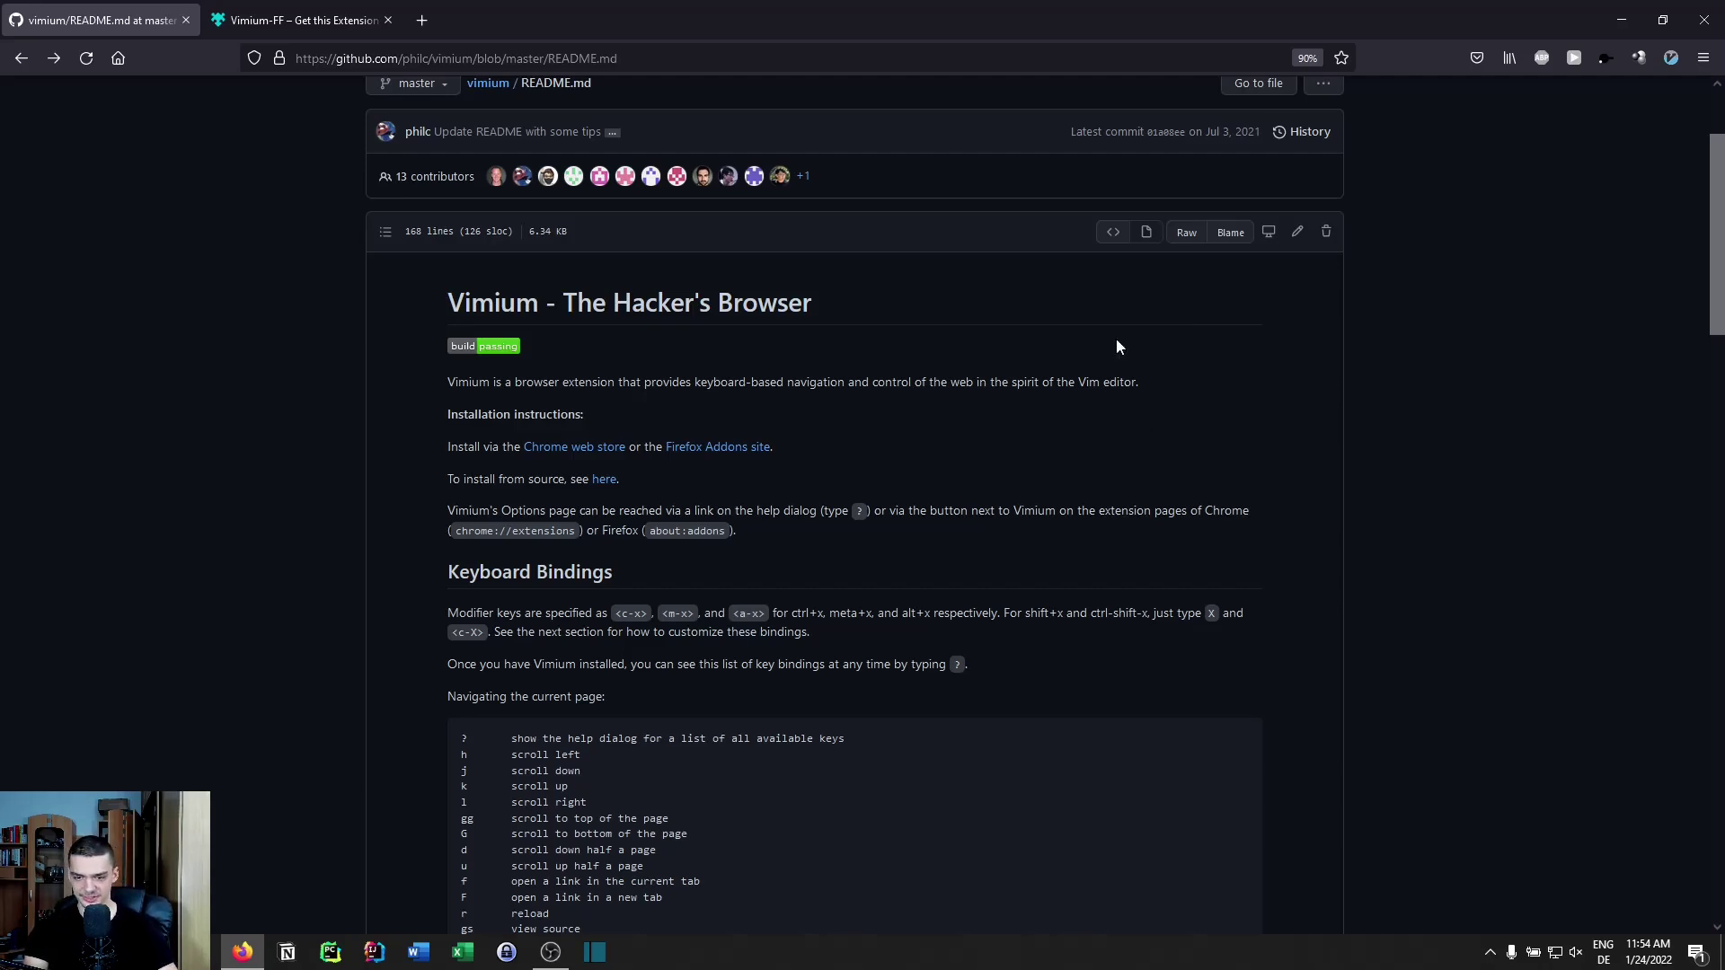
- Examine the README's keyboard binding lists, including those for finding text, navigating history and manipulating tabs
scroll(989, 397, "down", 5)
scroll(985, 436, "up", 5)
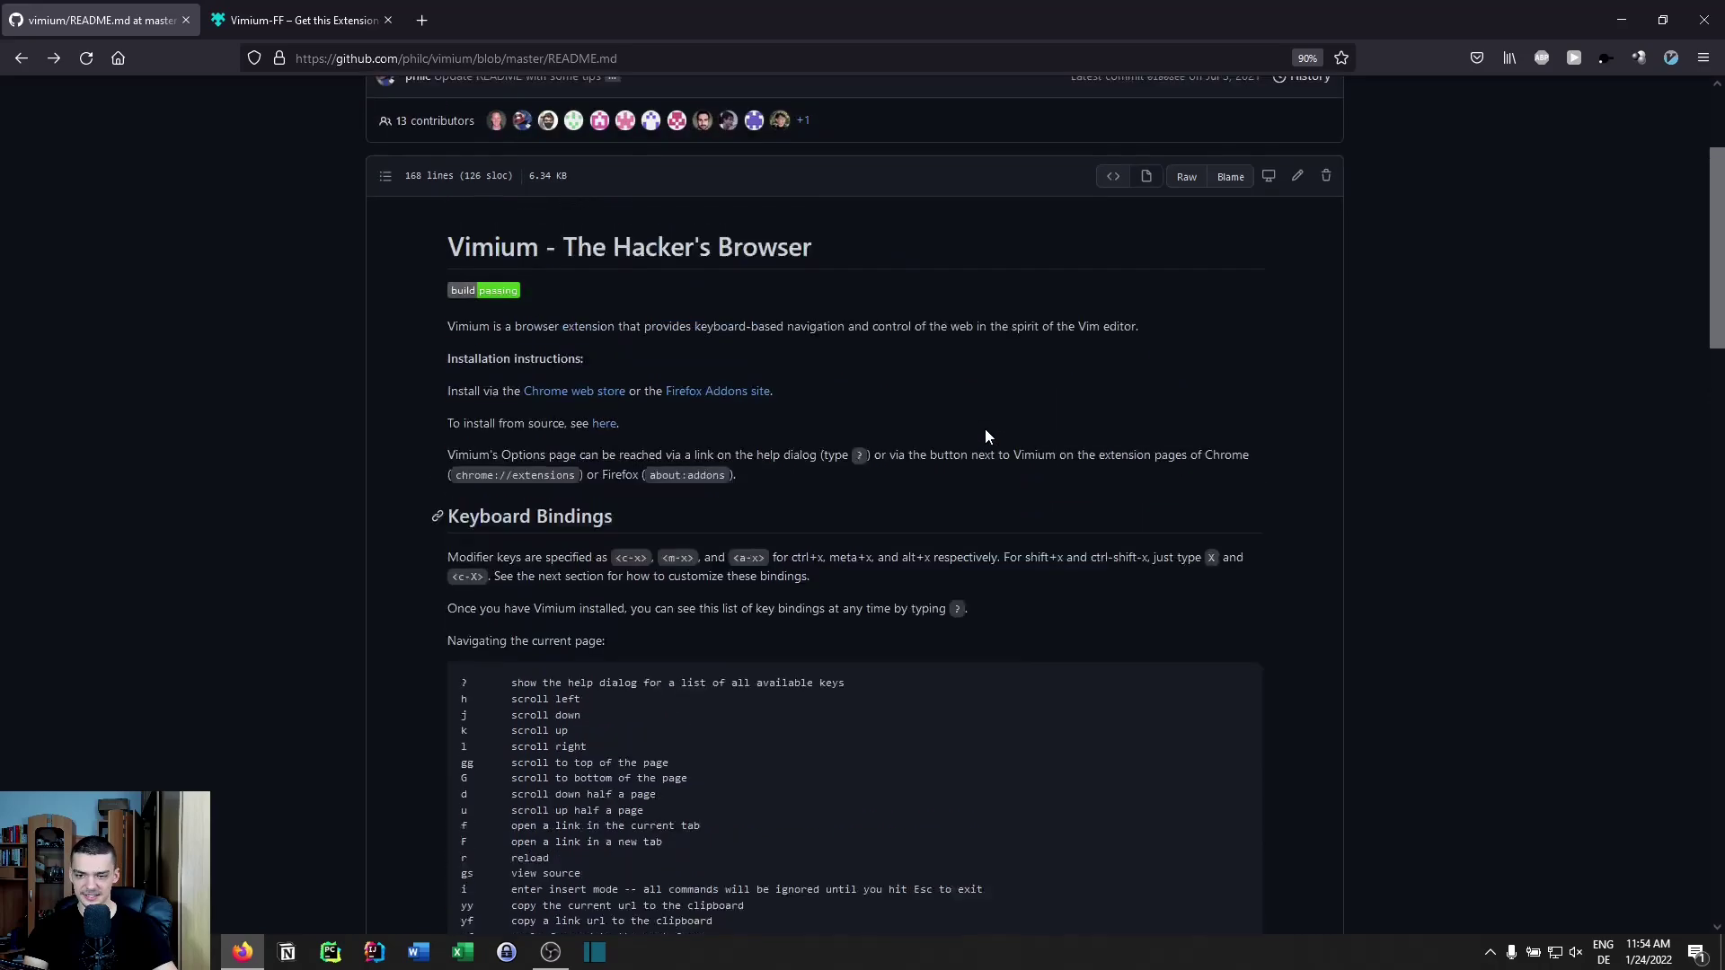
scroll(1028, 443, "down", 3)
scroll(1028, 443, "down", 1)
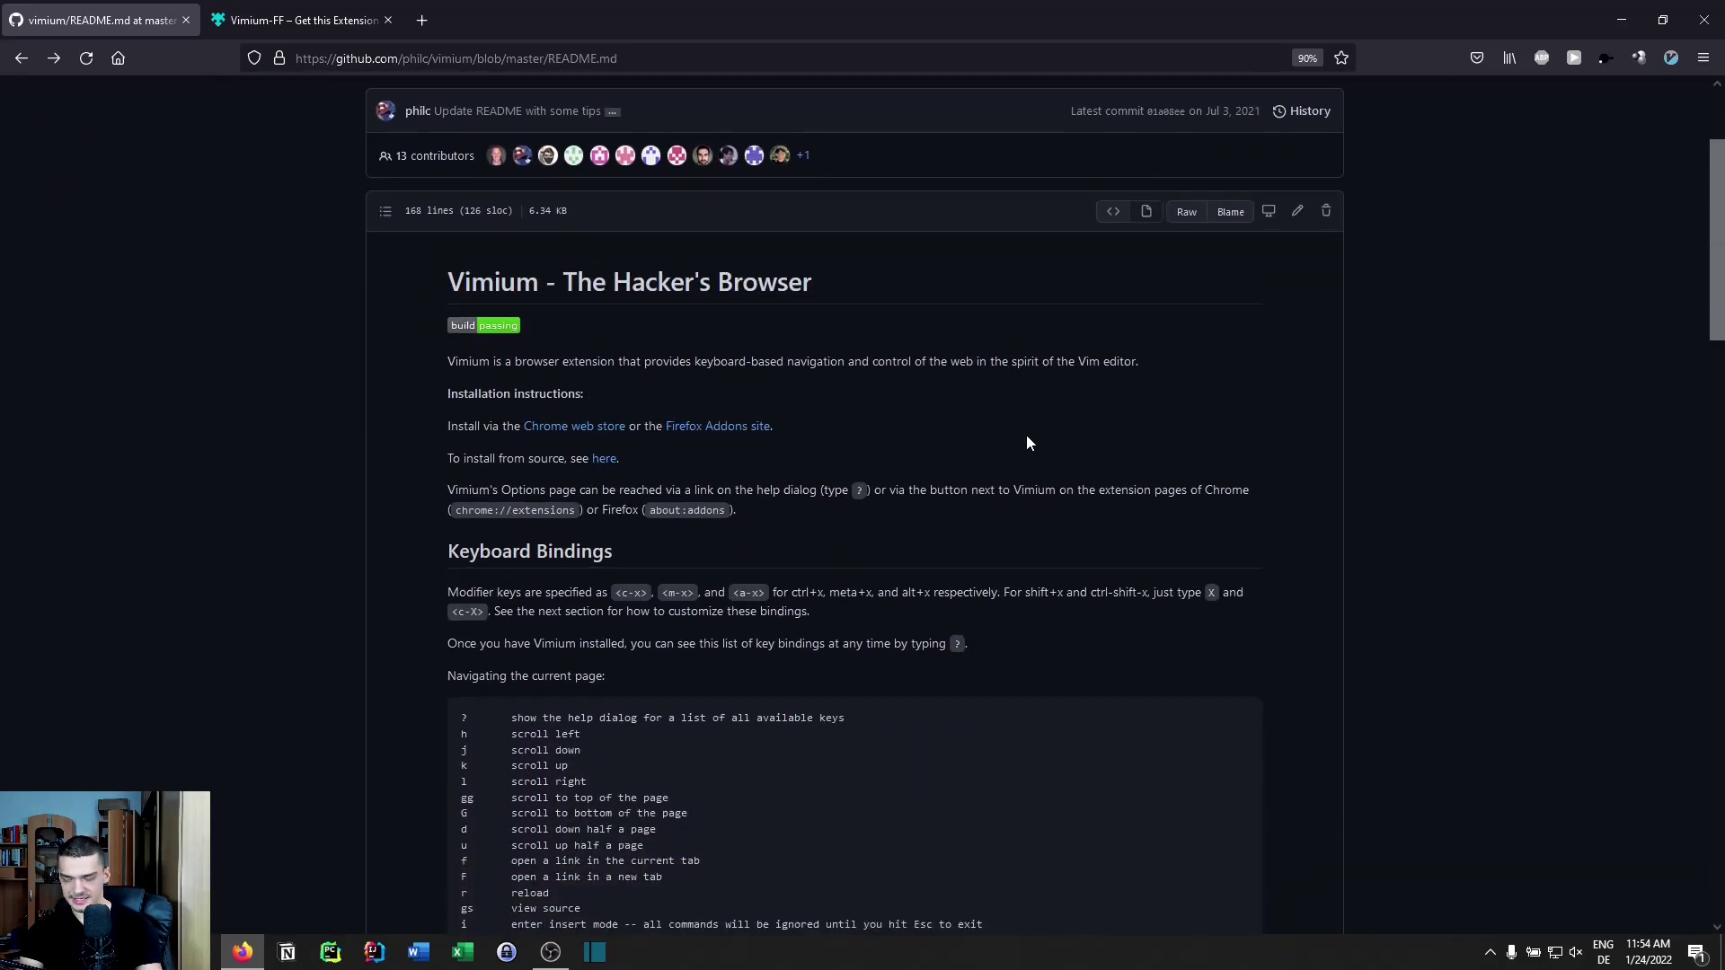
scroll(1028, 437, "down", 10)
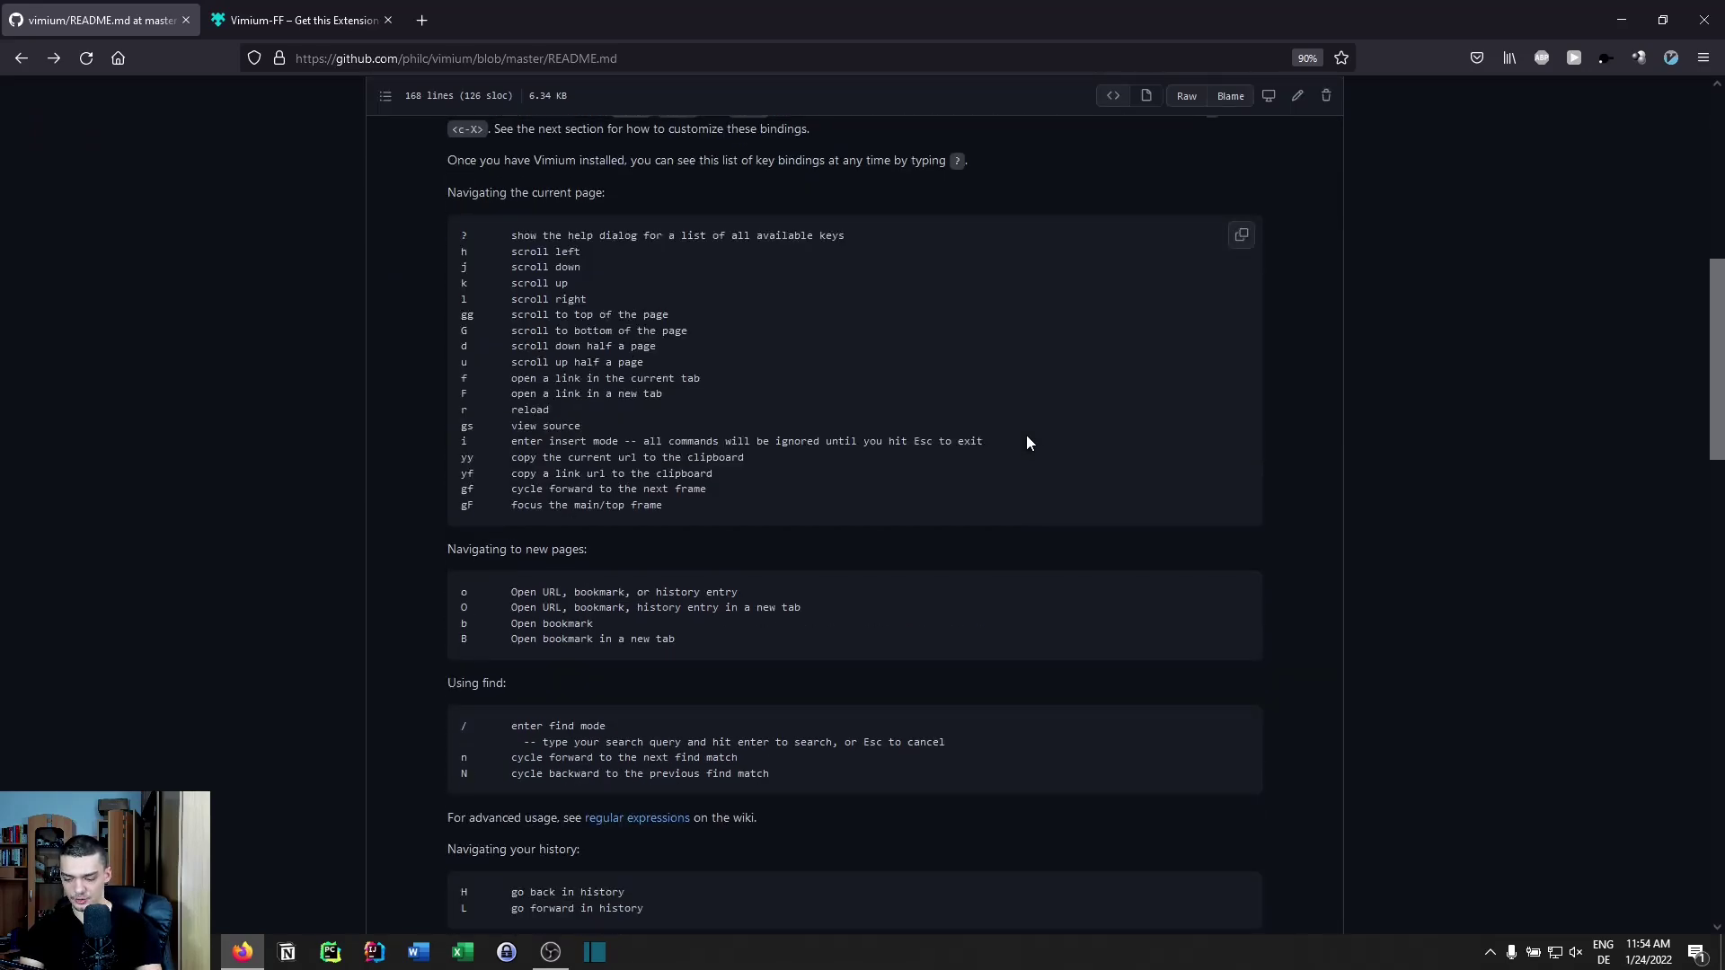
scroll(1026, 435, "down", 20)
scroll(965, 444, "up", 10)
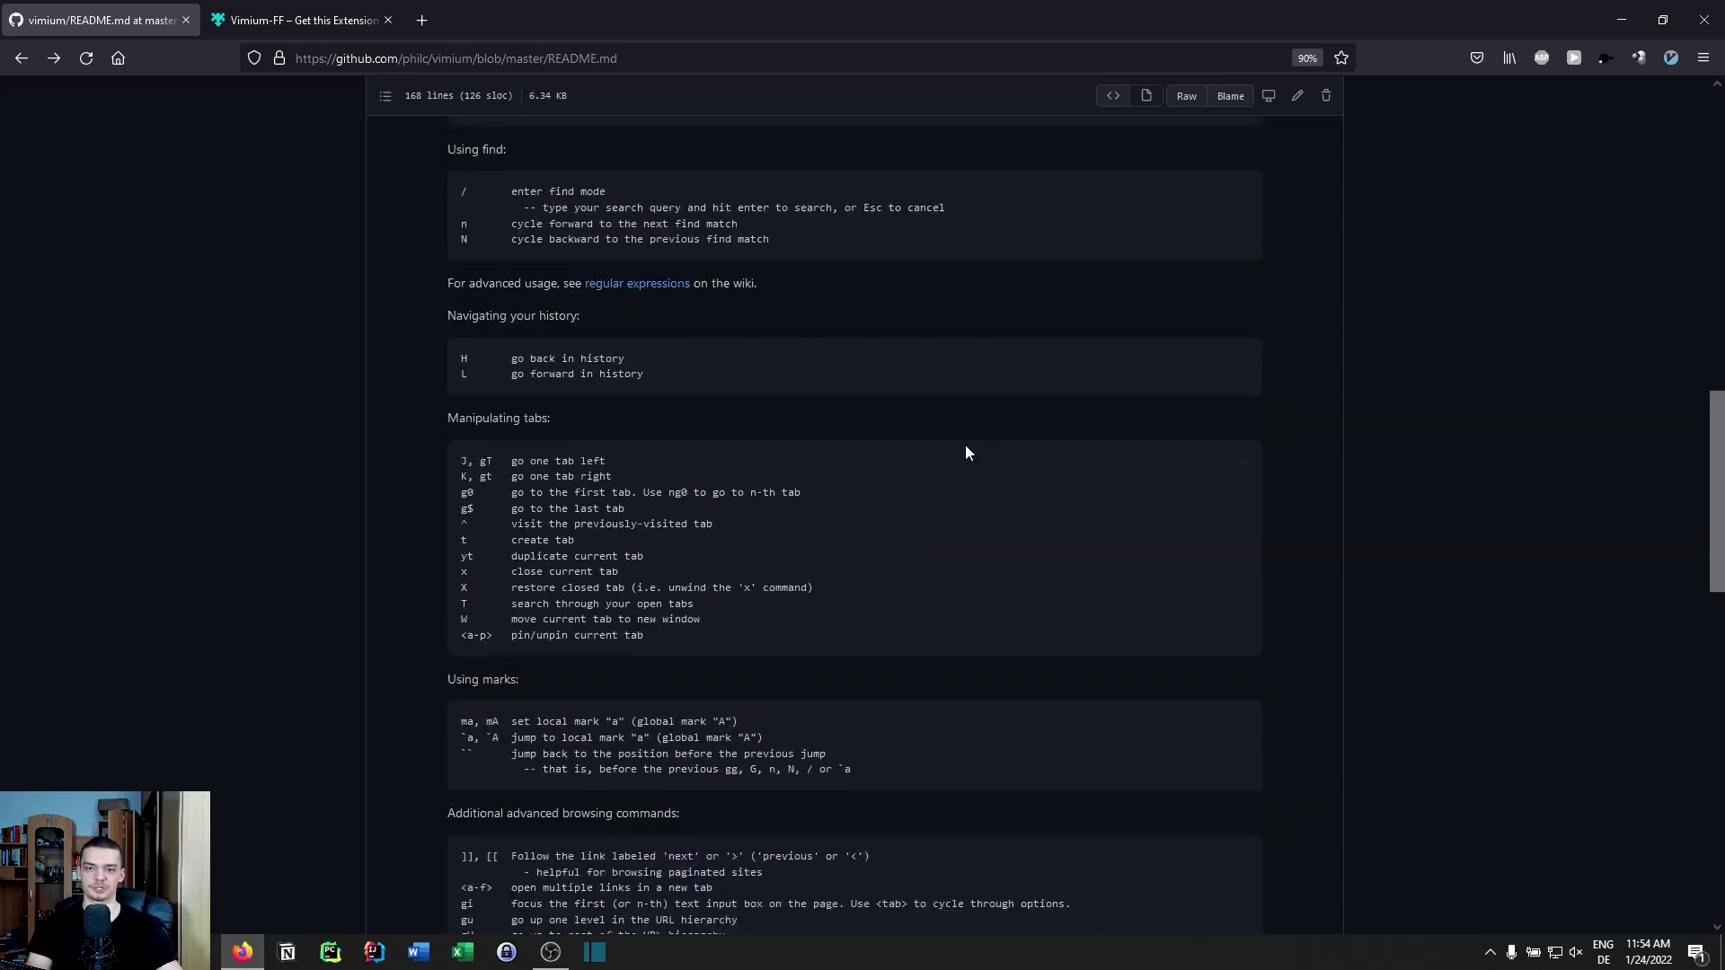
key("g")
key("g")
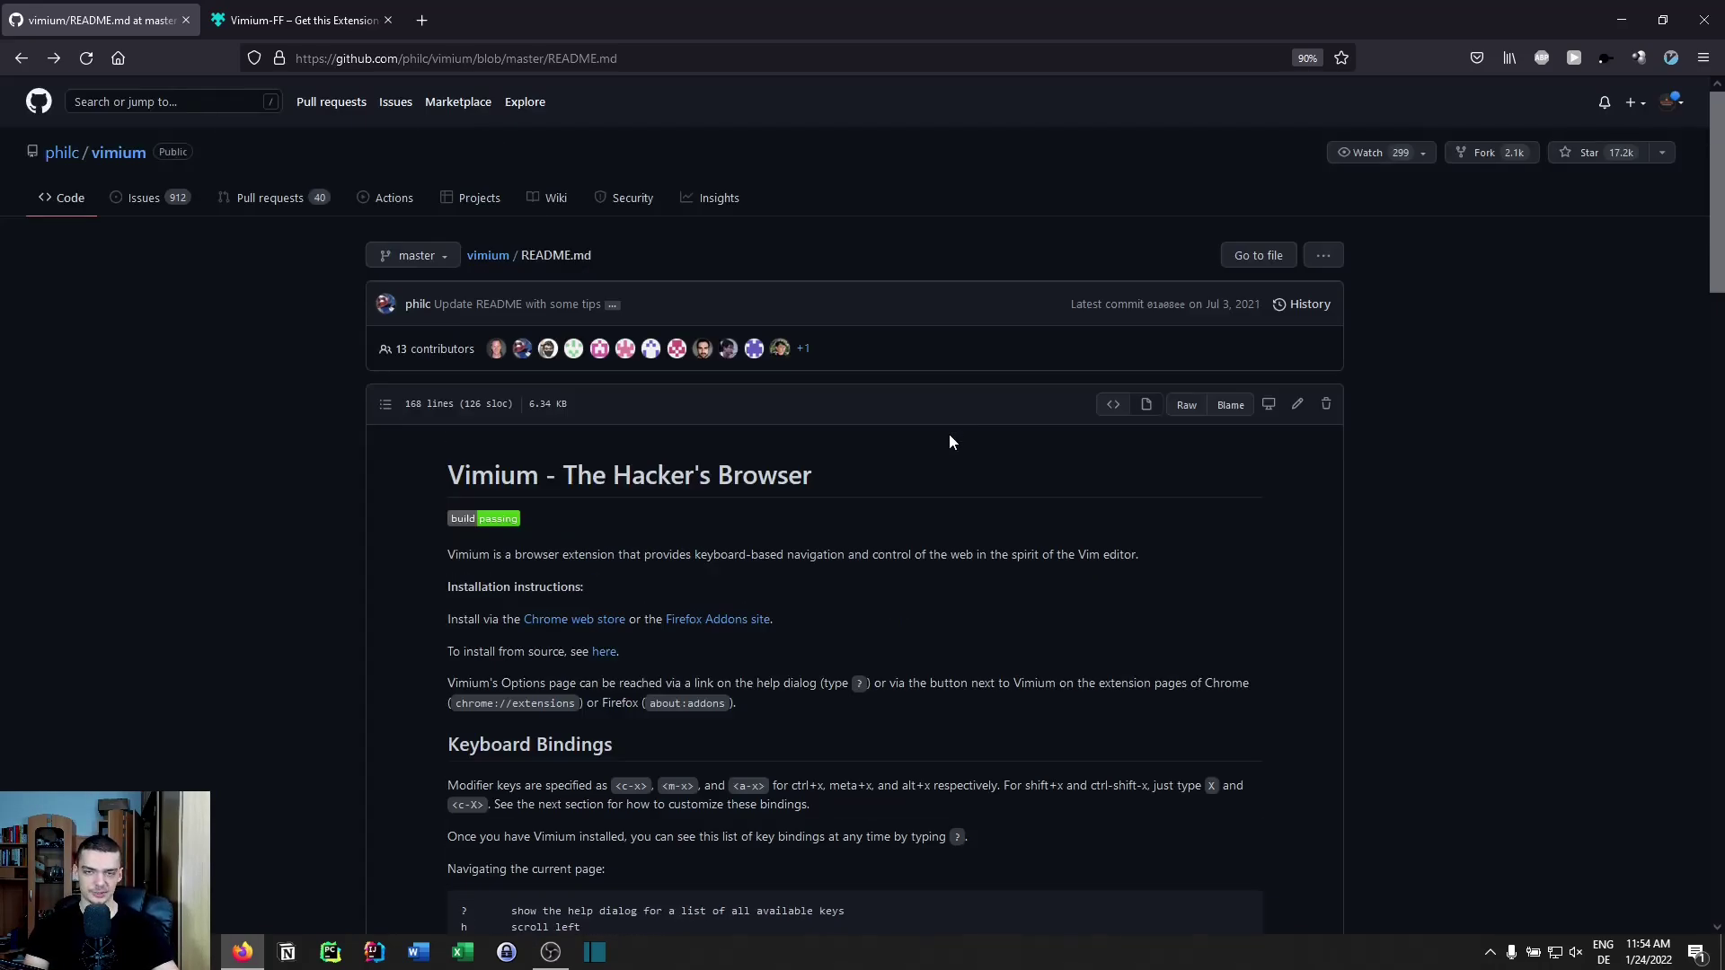
key("d")
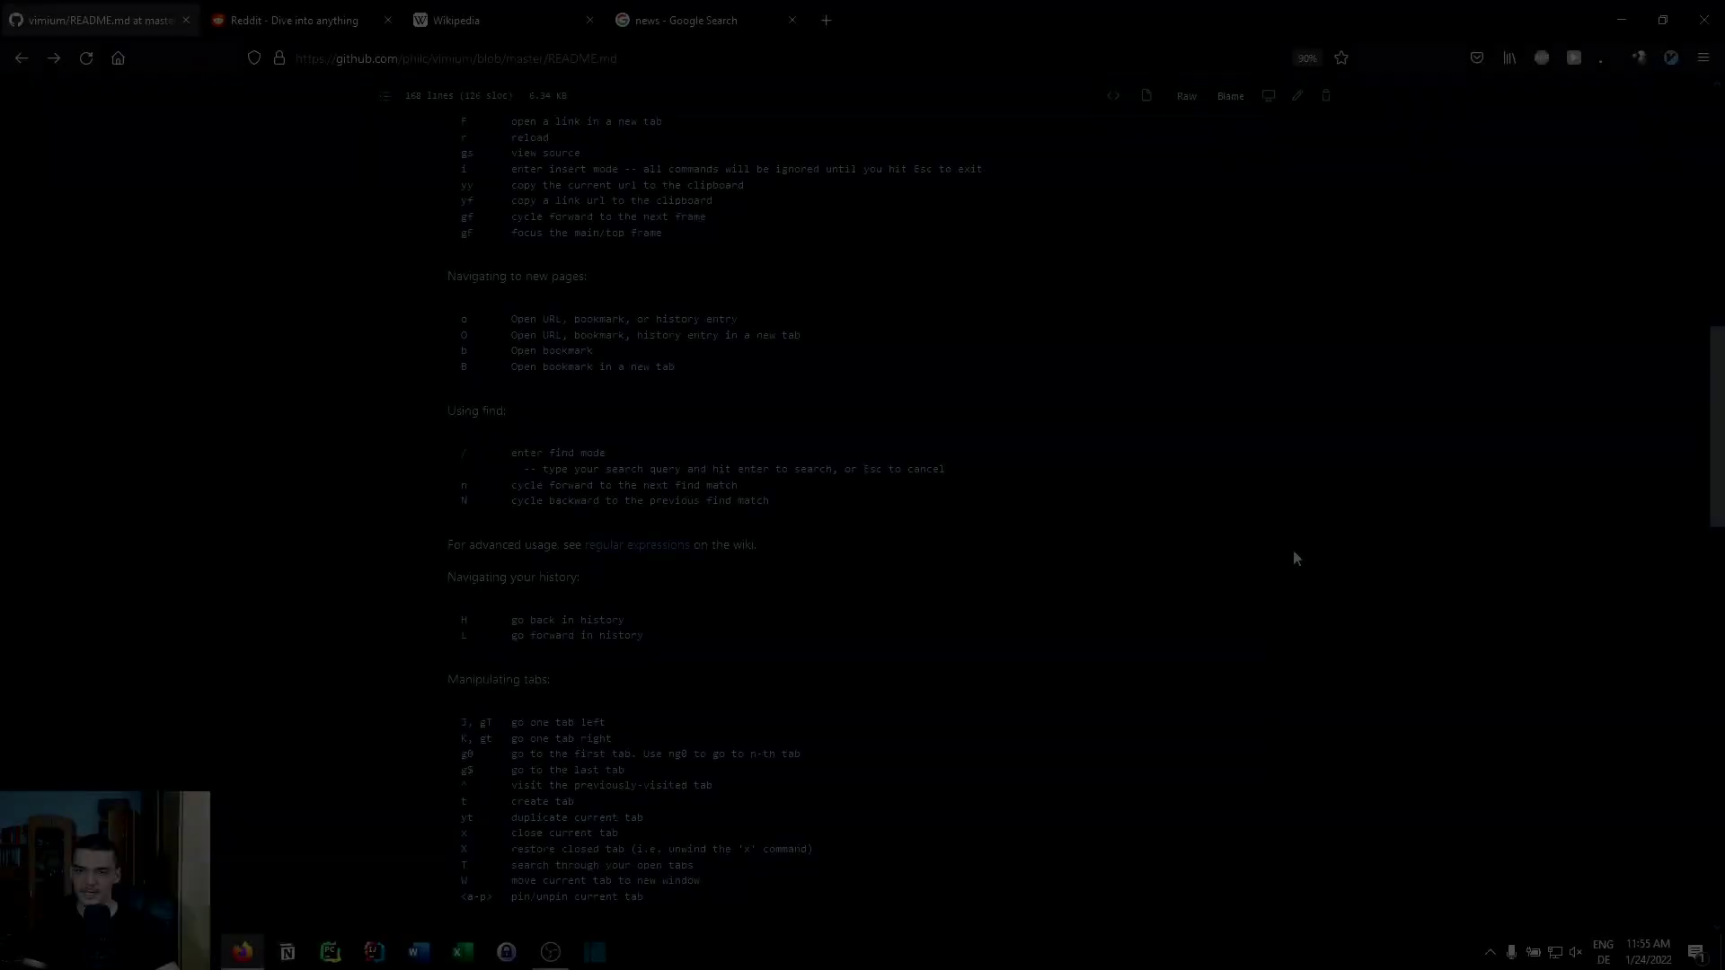
- Create a new tab from the README with Vimium and search Google for "test" in it
key("g")
key("g")
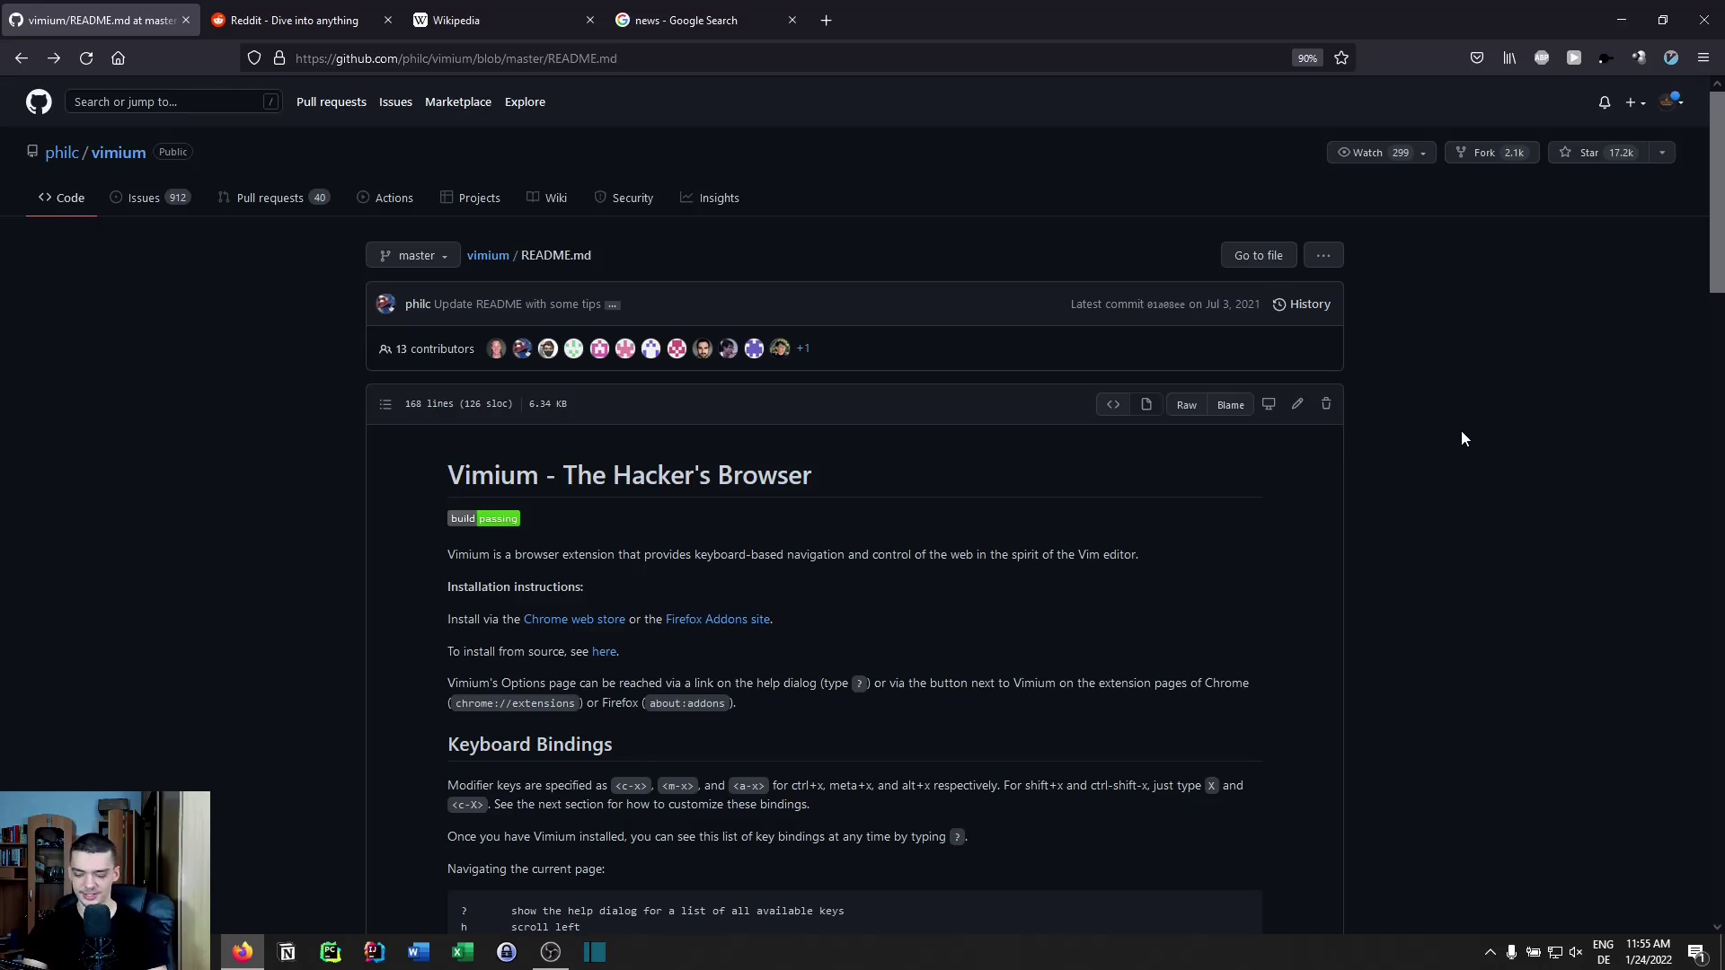
key("t")
type("test")
key("Return")
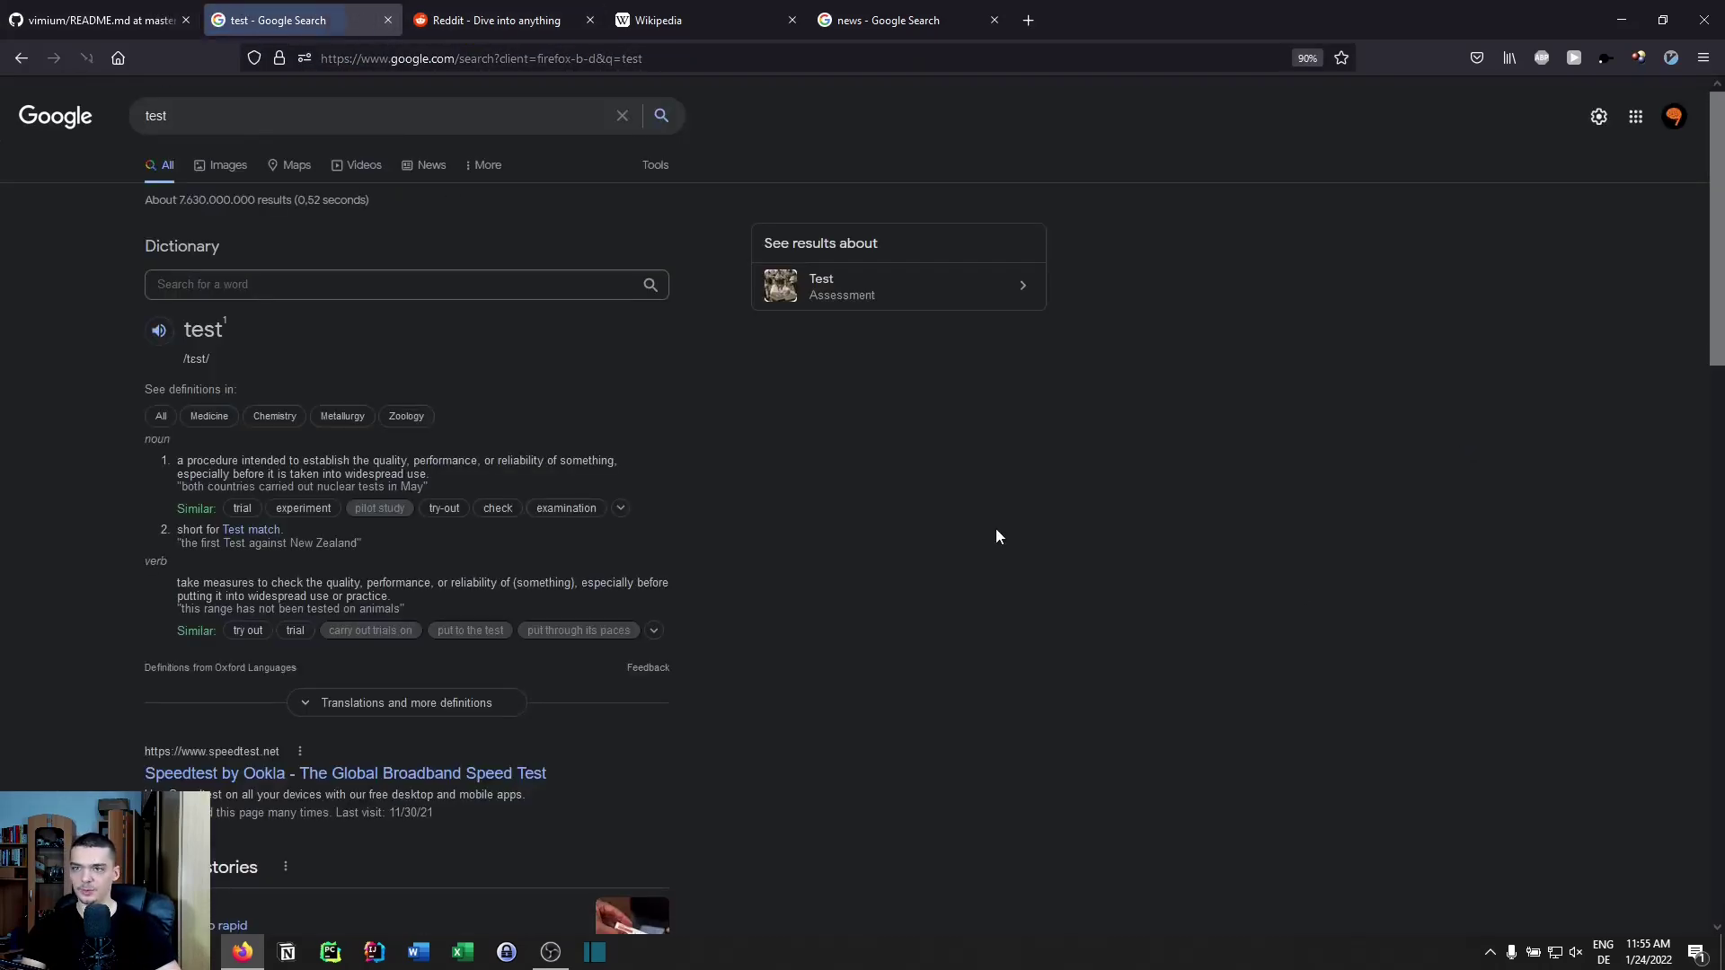
- Switch through the open tabs to the news search results with Vimium, and move back to the Reddit tab
key("K")
key("K")
key("K")
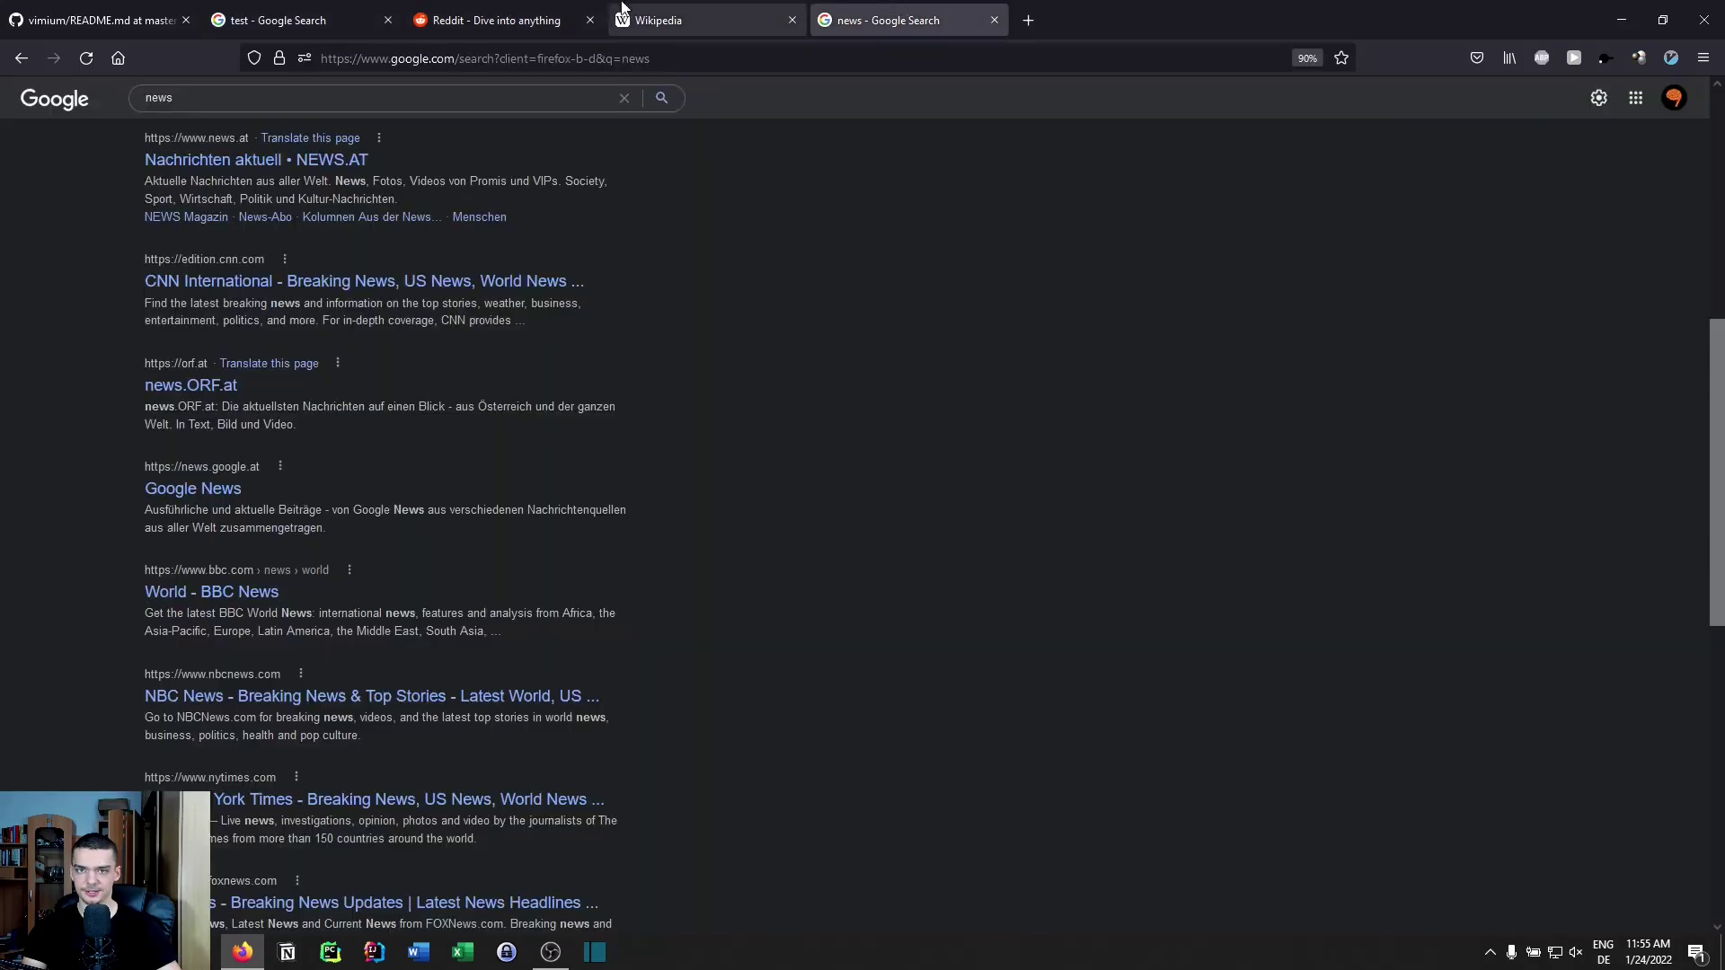
left_click(309, 7)
key("J")
key("K")
key("K")
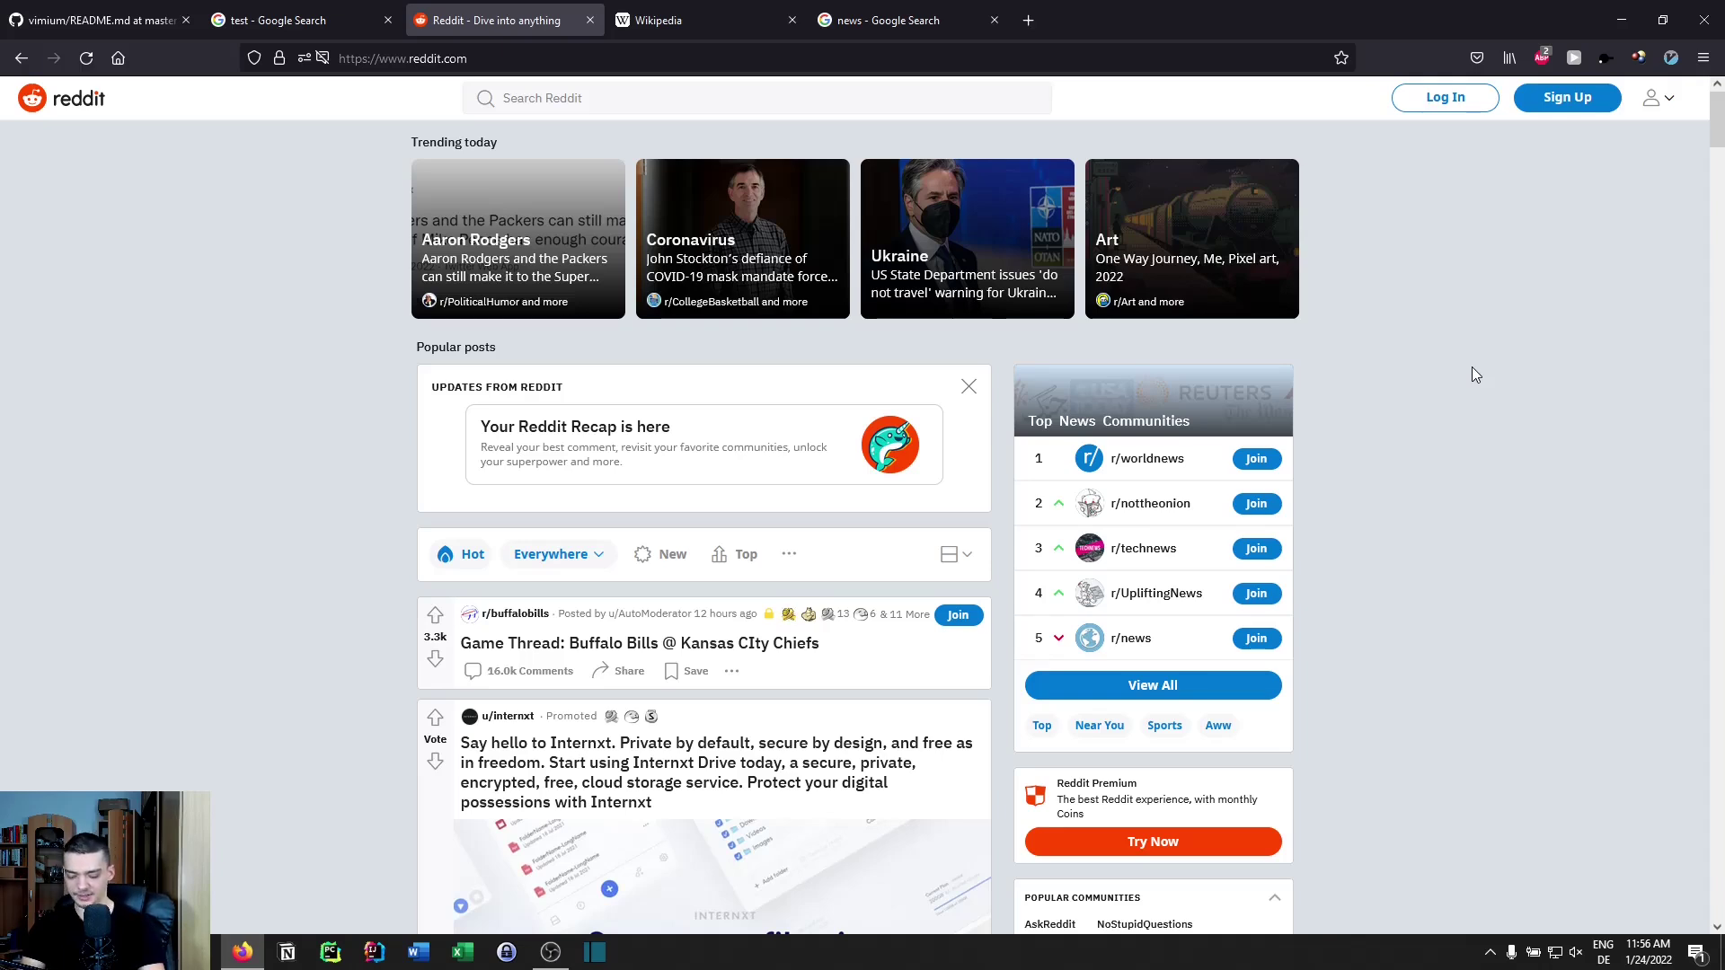
- Scroll the Reddit page slightly down and back up with Vimium's line scrolling commands
key("j")
key("j")
key("j")
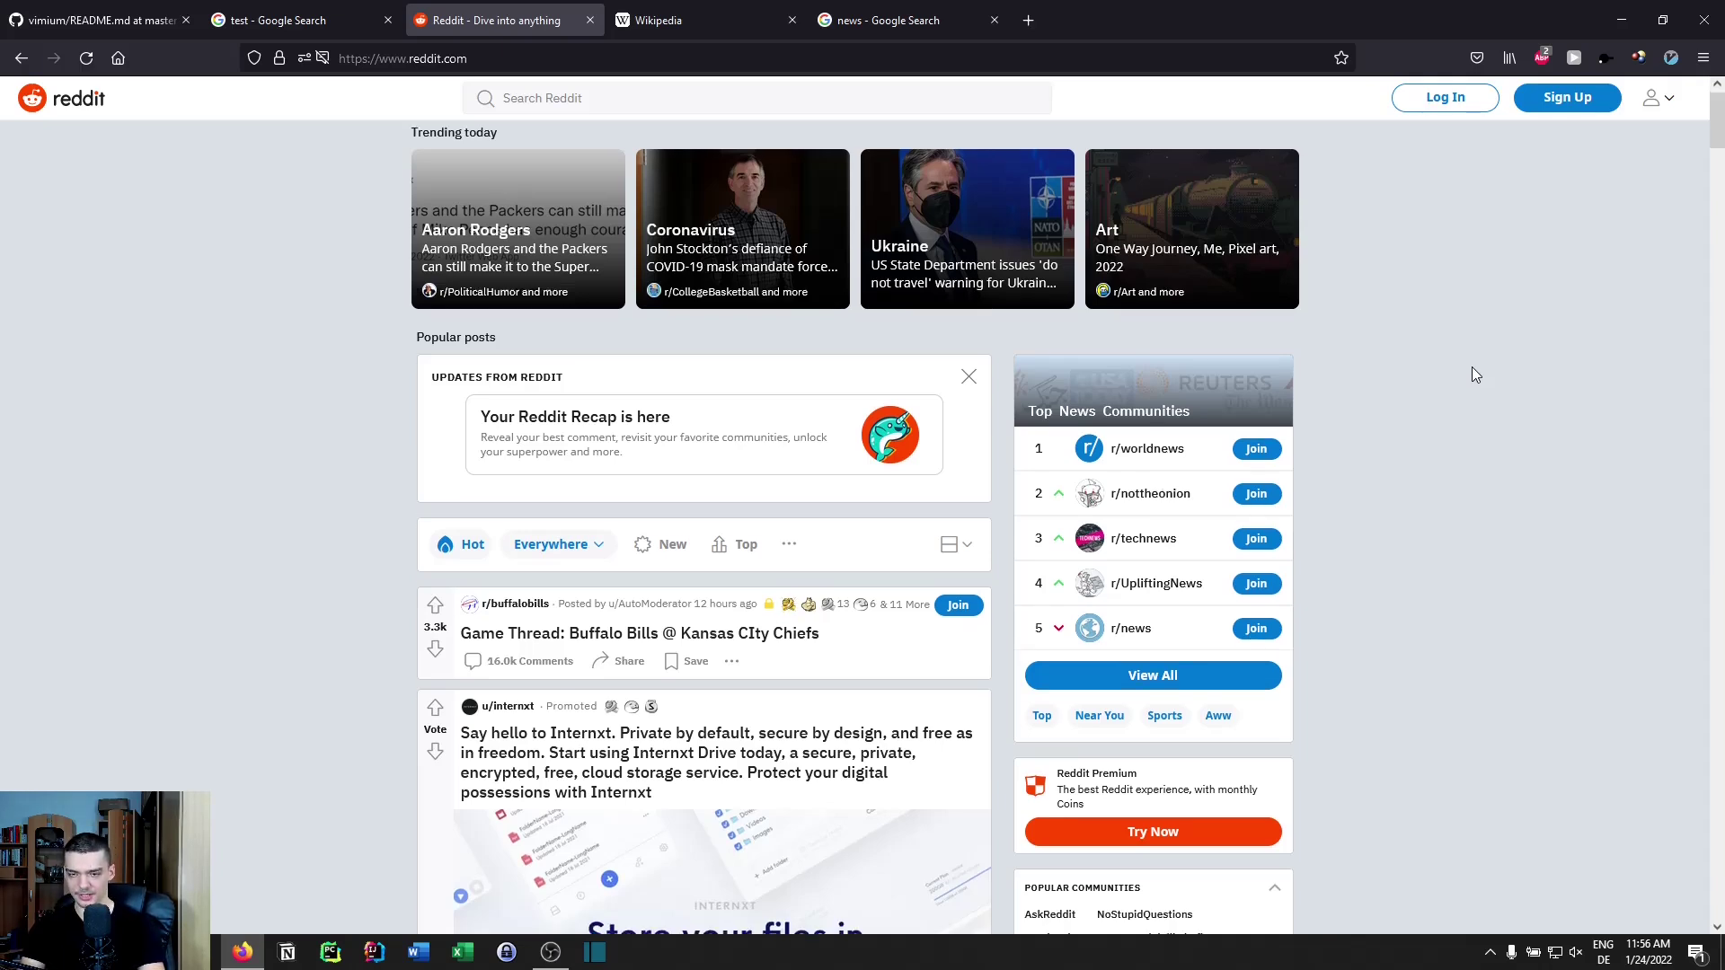
key("k")
key("k")
key("k")
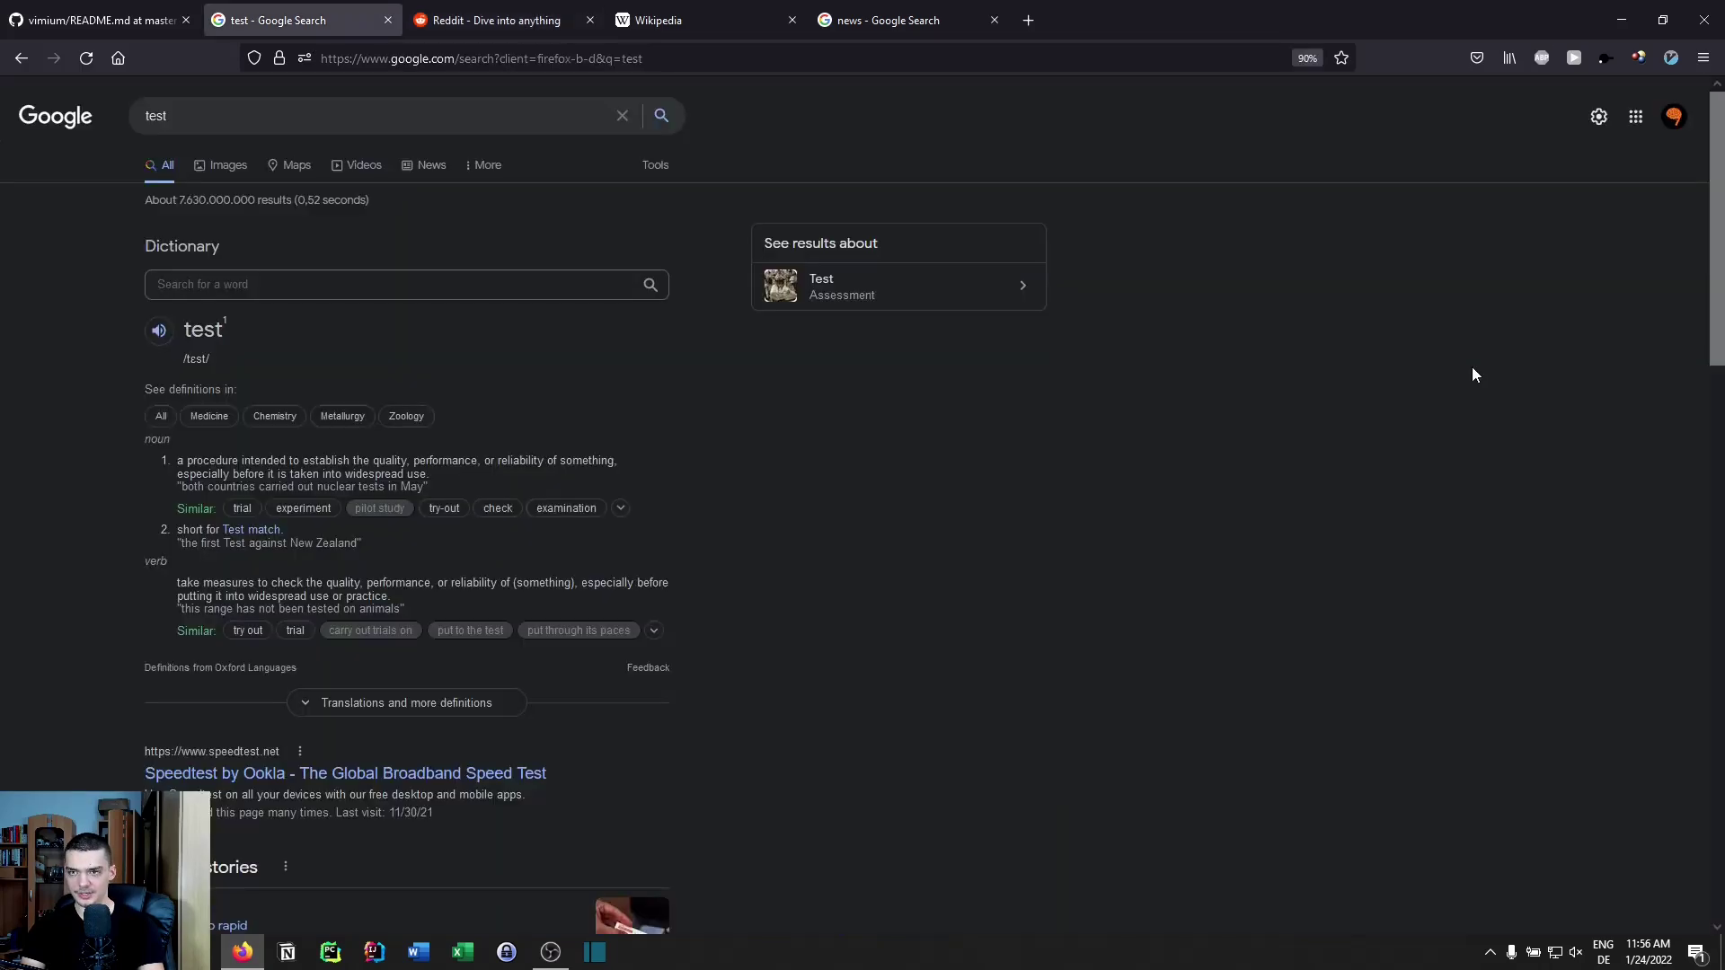
- Go one tab left from Reddit to the test results, and move right through the tabs to Wikipedia
key("shift+j")
key("shift+k")
key("shift+k")
key("shift+k")
- Clear the stray "KK" from Wikipedia's search field, leave the field, and switch to the news search results tab
type("KK")
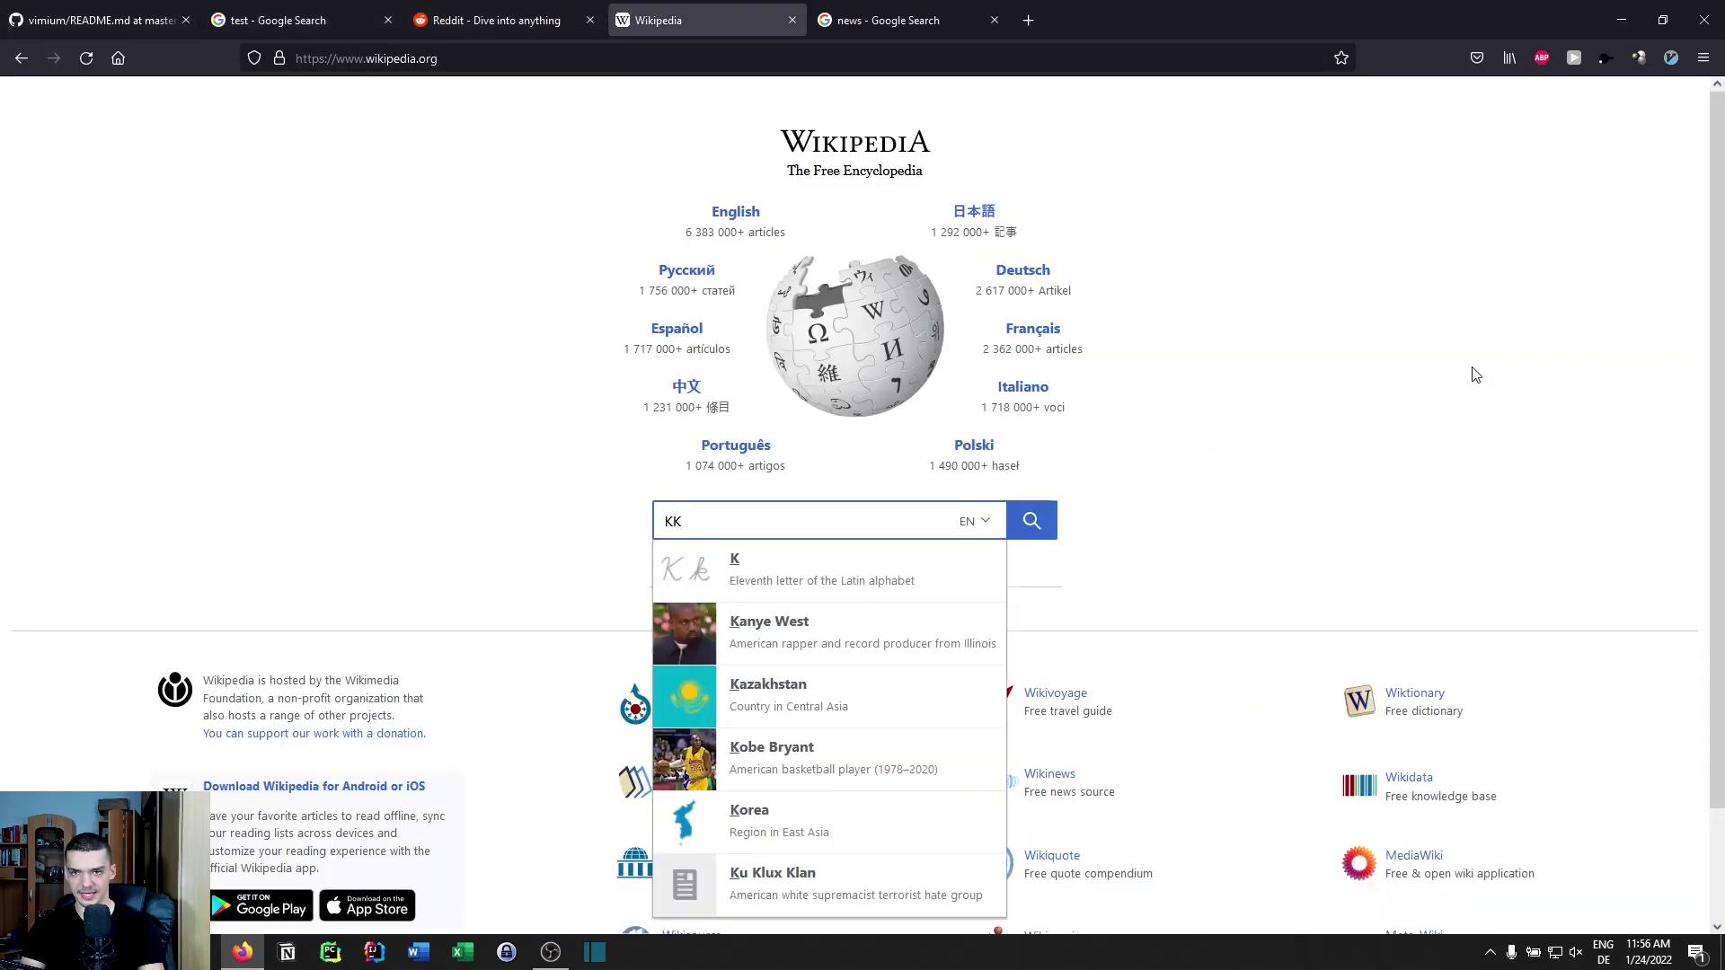
key("BackSpace")
key("BackSpace")
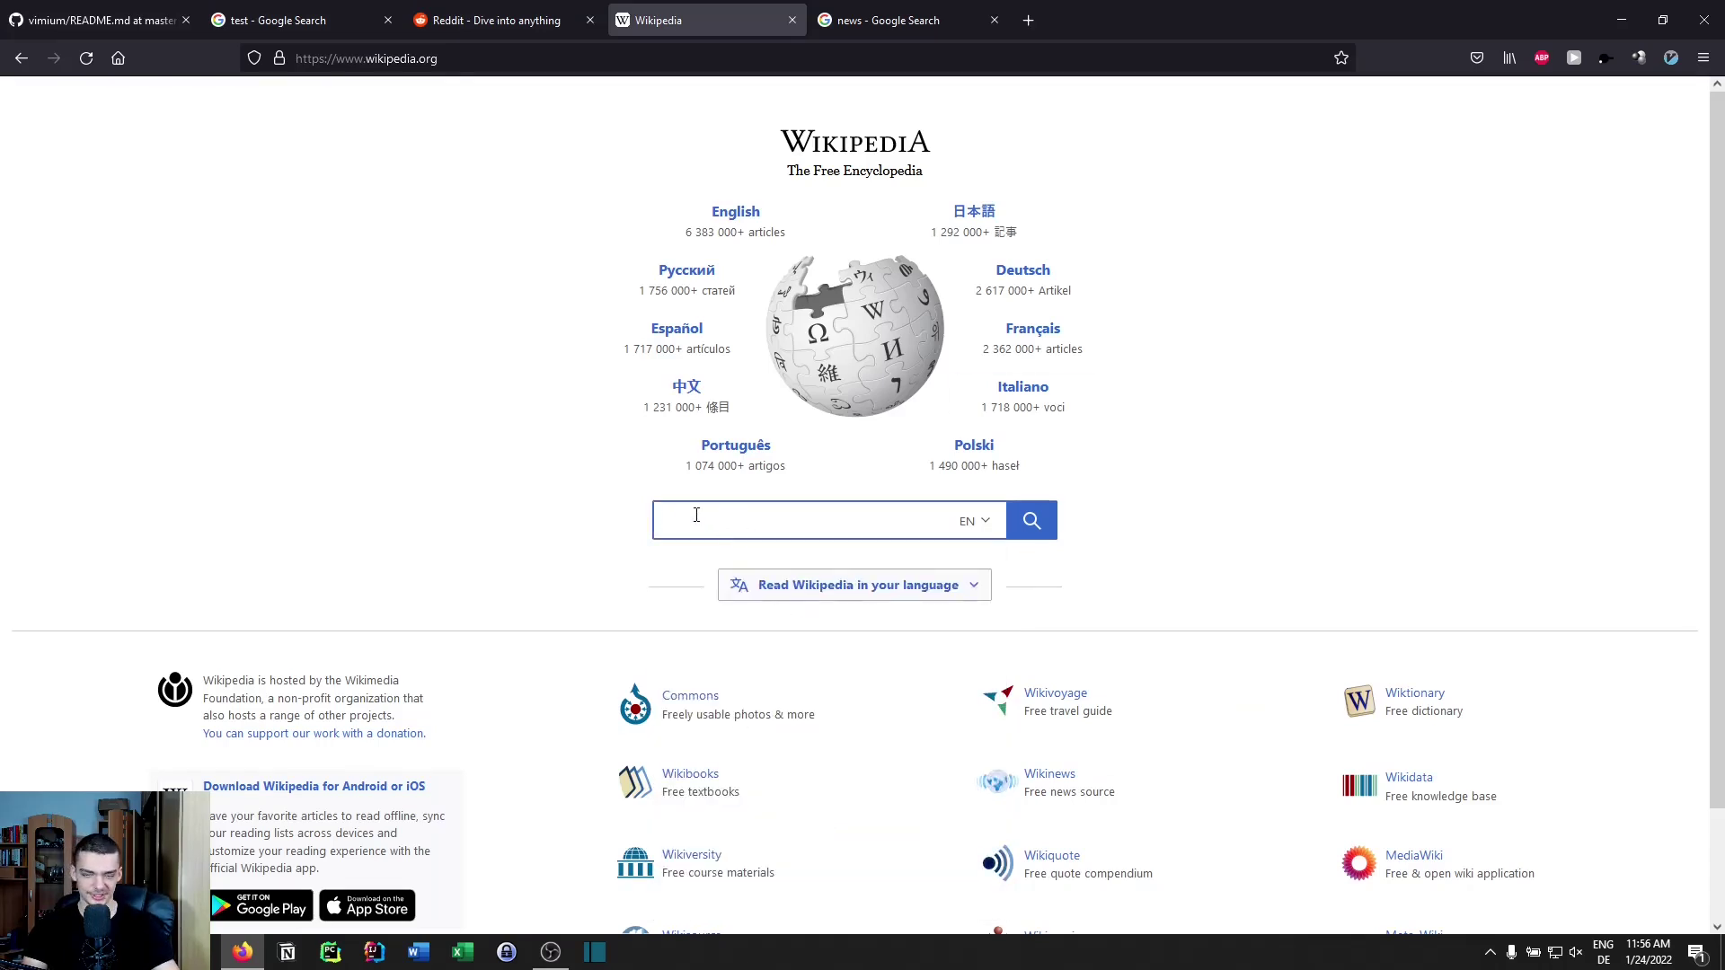
key("Escape")
key("shift+k")
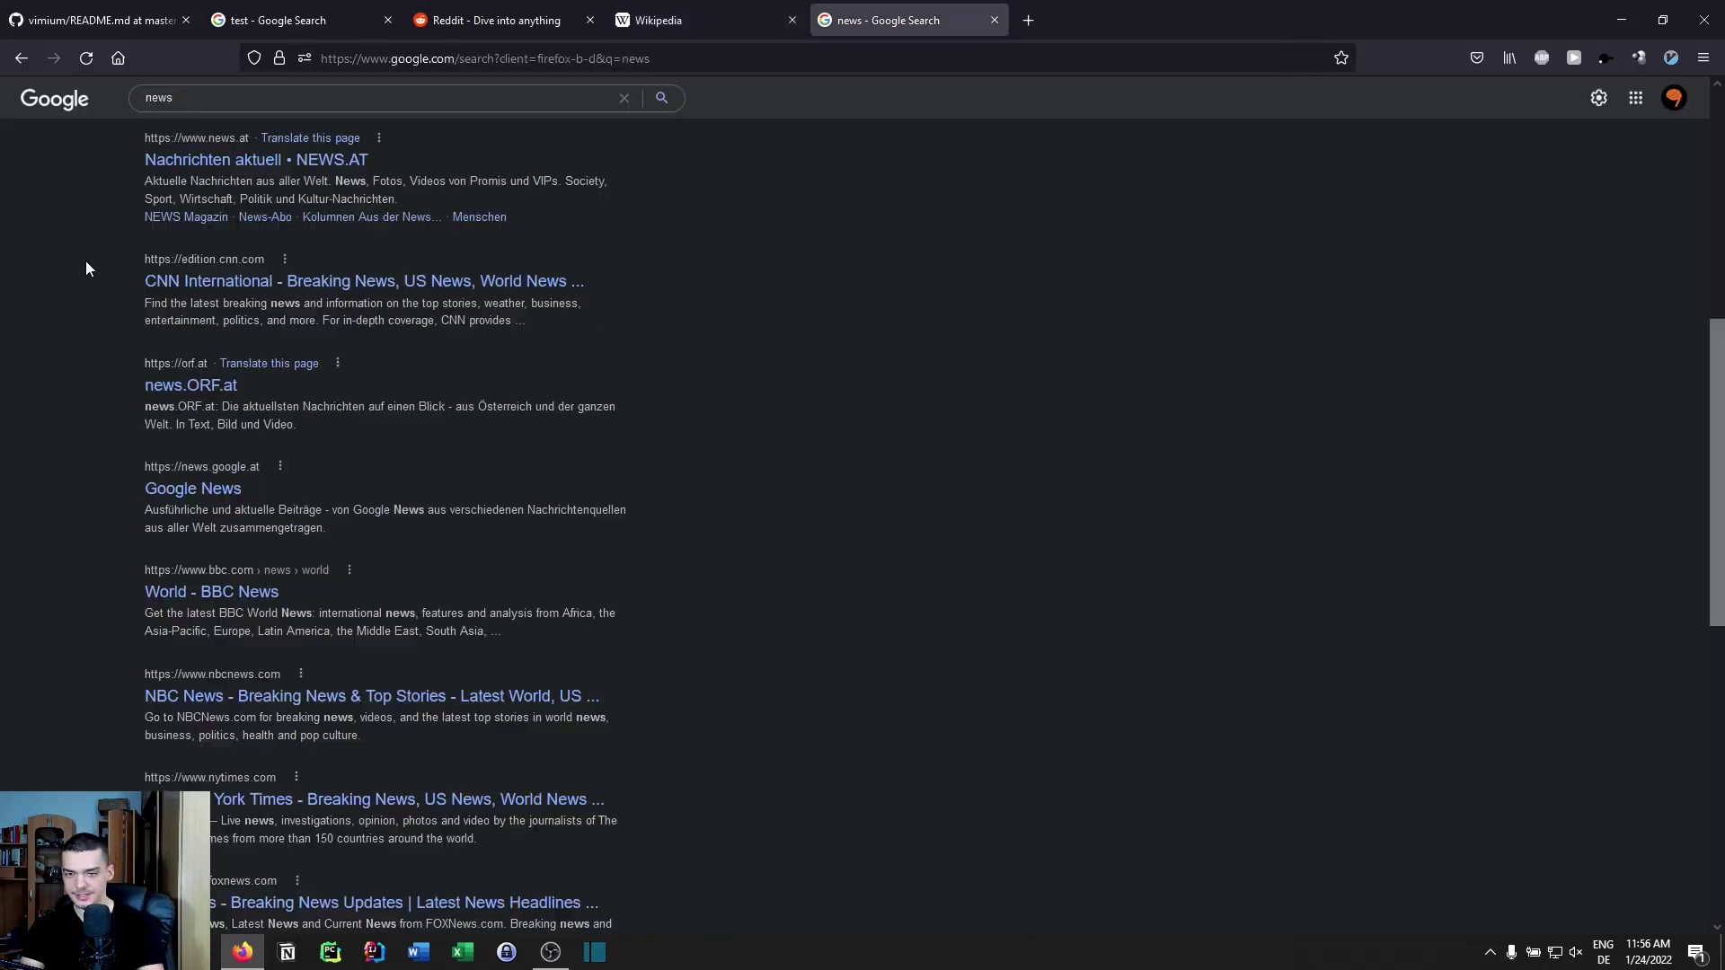
- Cycle rightward through all open tabs repeatedly with Vimium, stopping on the news search results tab
key("shift+k")
key("shift+k")
key("shift+k")
key("shift+k")
key("shift+k")
key("shift+k")
key("shift+k")
key("shift+k")
key("shift+k")
key("shift+k")
key("shift+k")
key("shift+k")
key("shift+k")
key("shift+k")
key("shift+k")
key("shift+k")
key("shift+k")
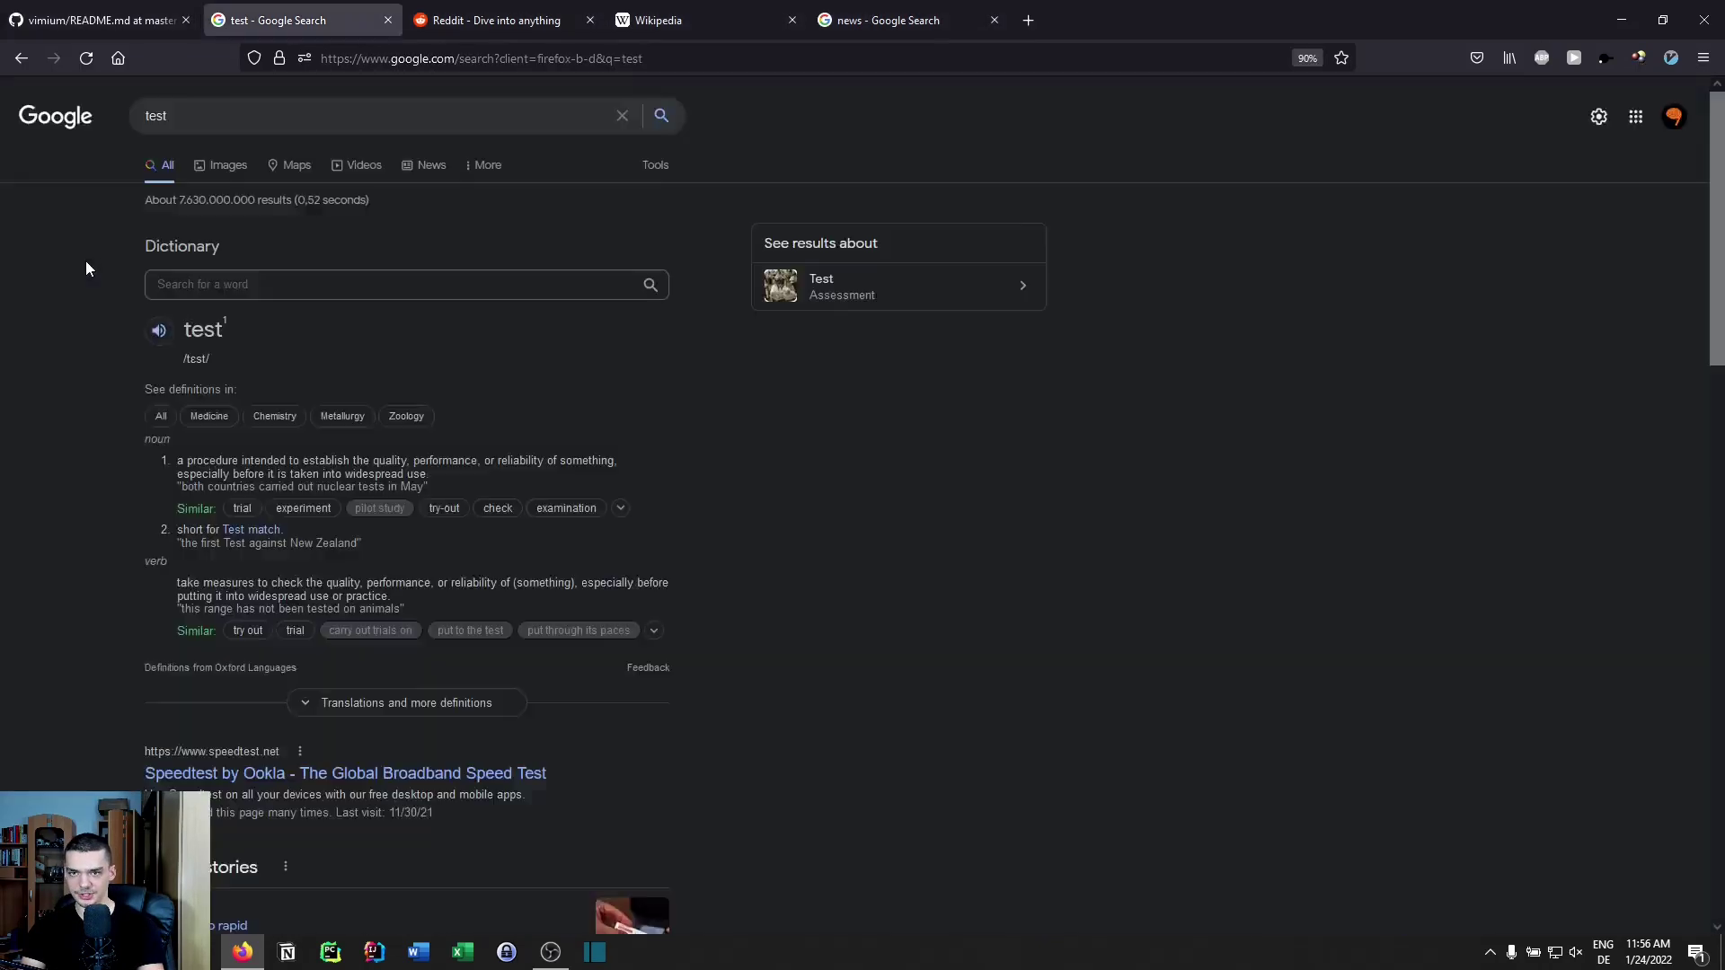
key("shift+k")
key("shift+k")
key("shift+k")
key("shift+k")
key("shift+k")
key("shift+k")
key("shift+k")
key("shift+k")
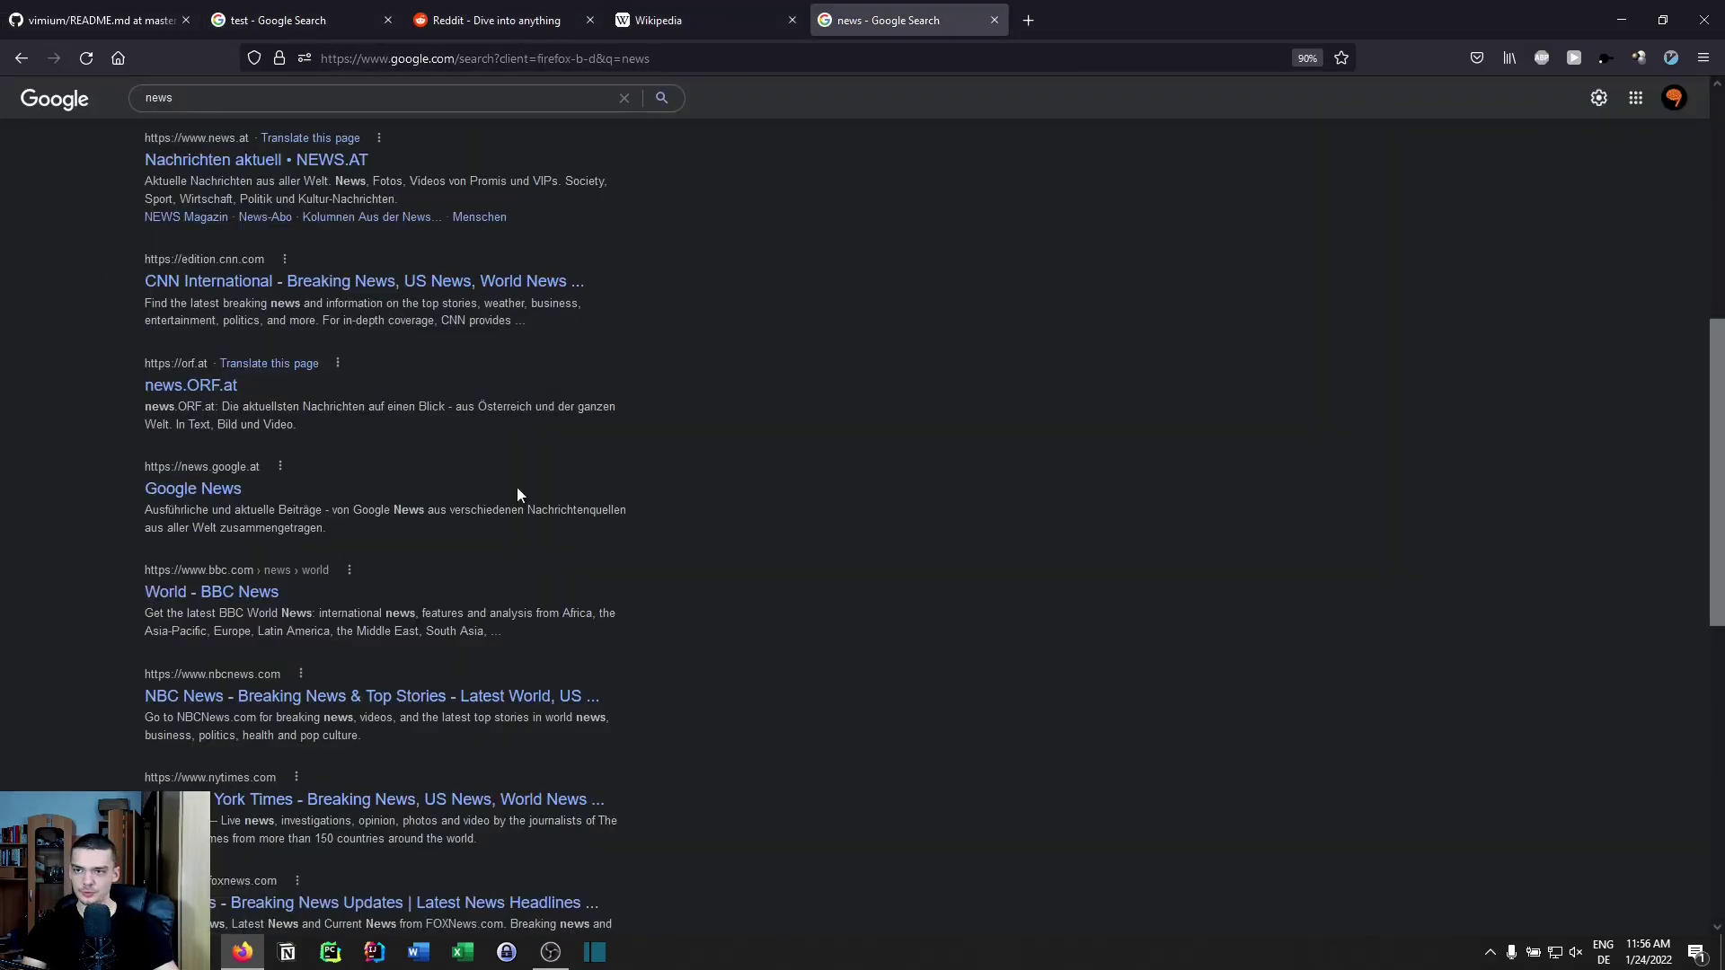
- From the Reddit tab, jump to the first tab and then to the last tab with Vimium
left_click(471, 21)
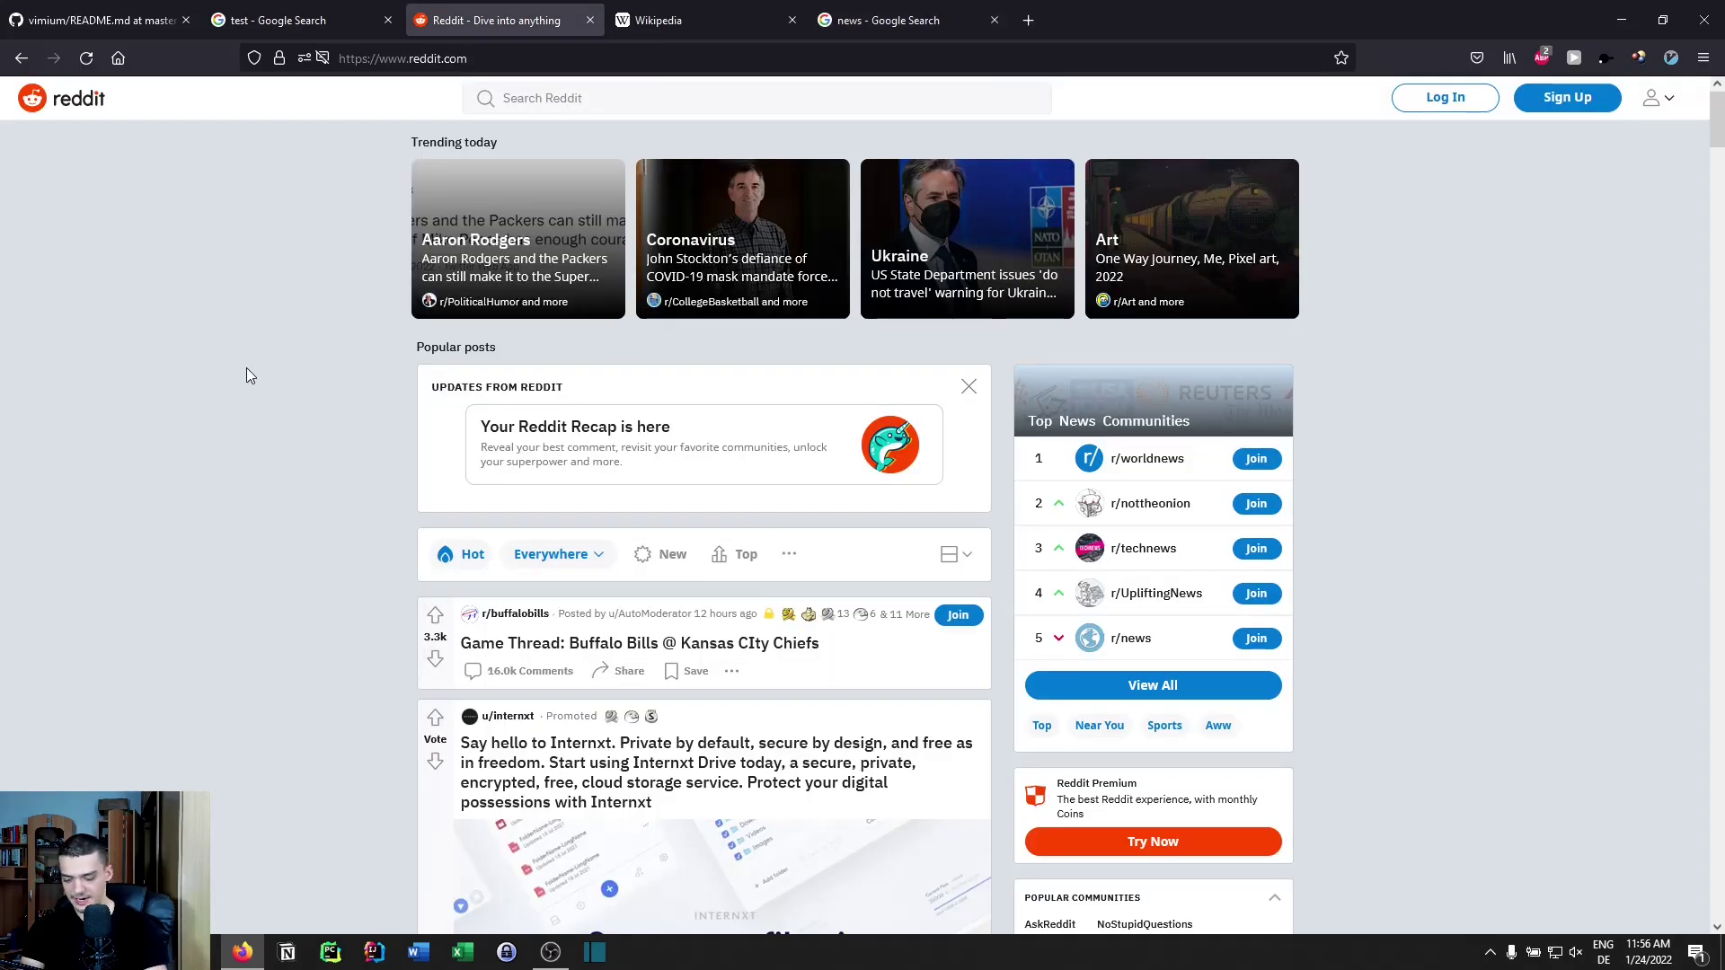
key("g")
key("0")
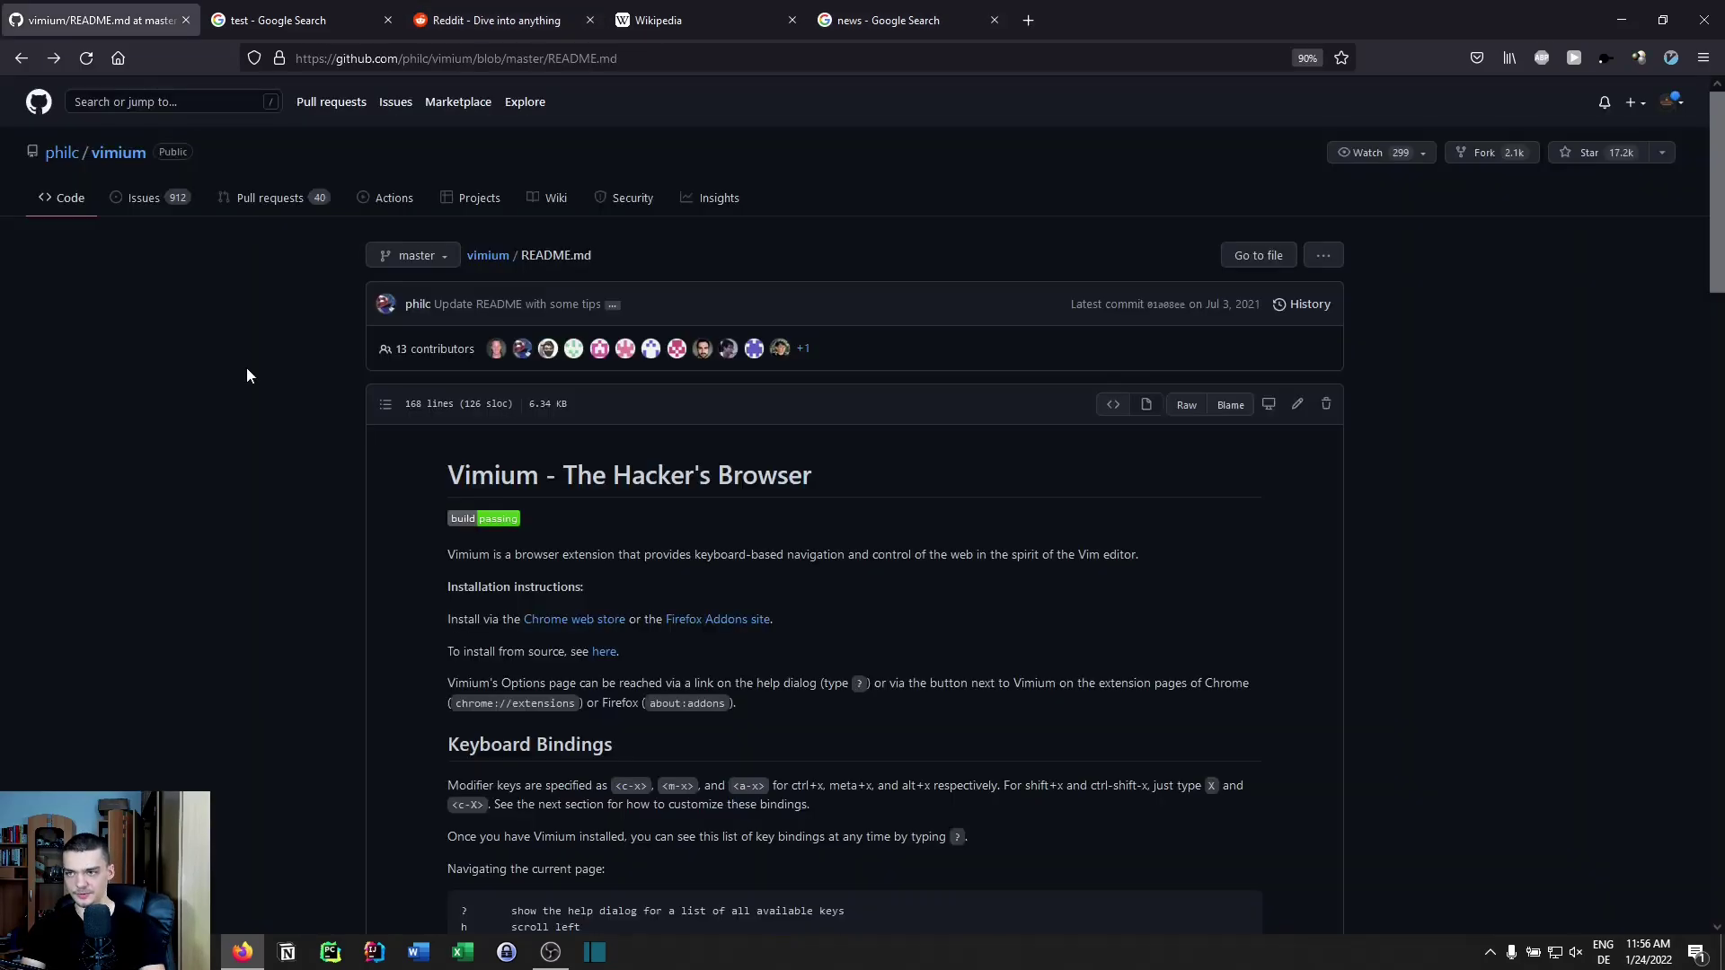
key("g")
key("dollar")
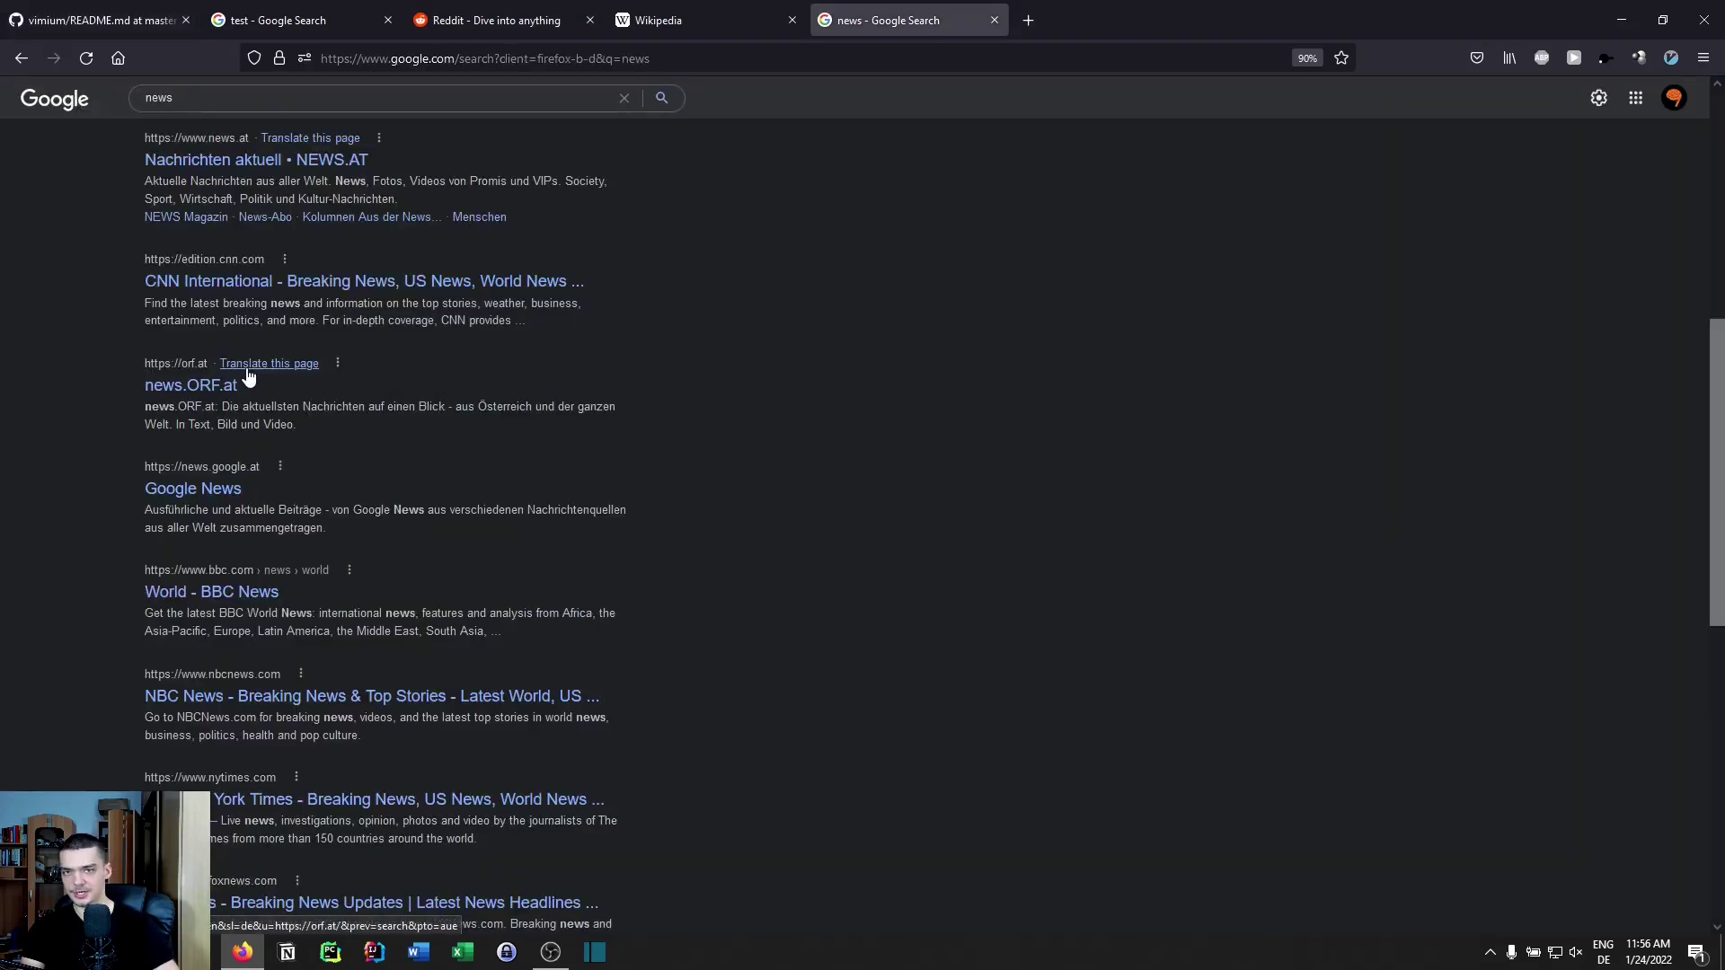
- Duplicate the Vimium README tab with Vimium and close the duplicate
left_click(76, 16)
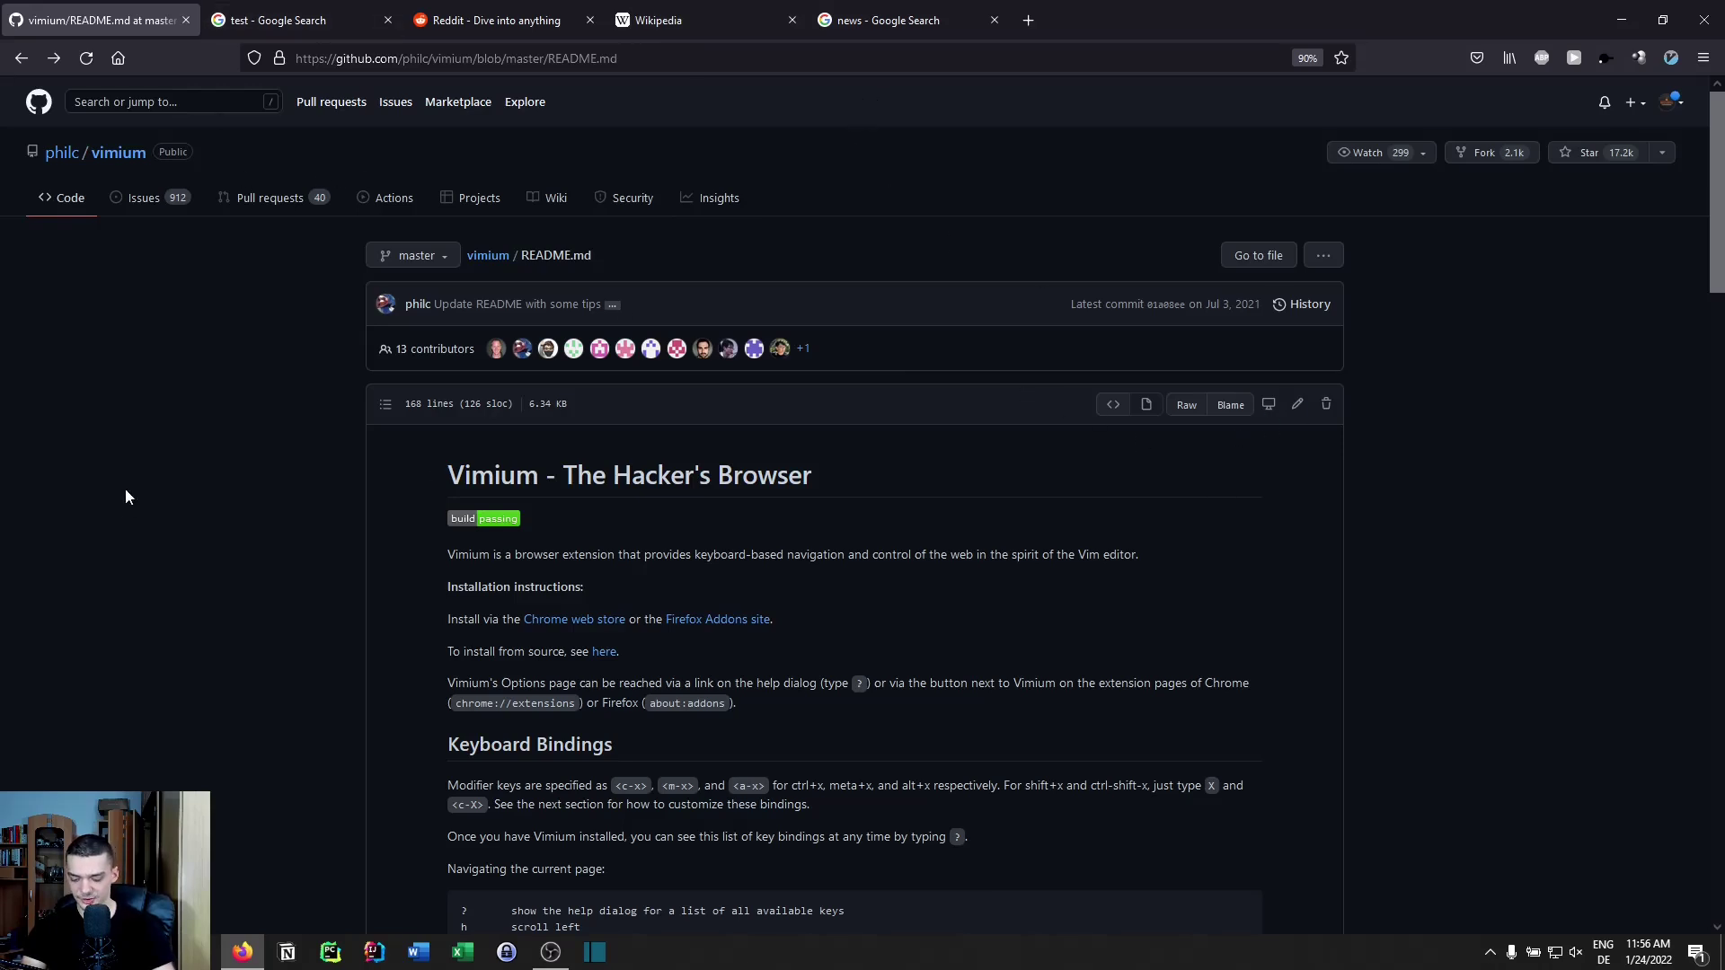
key("y")
key("t")
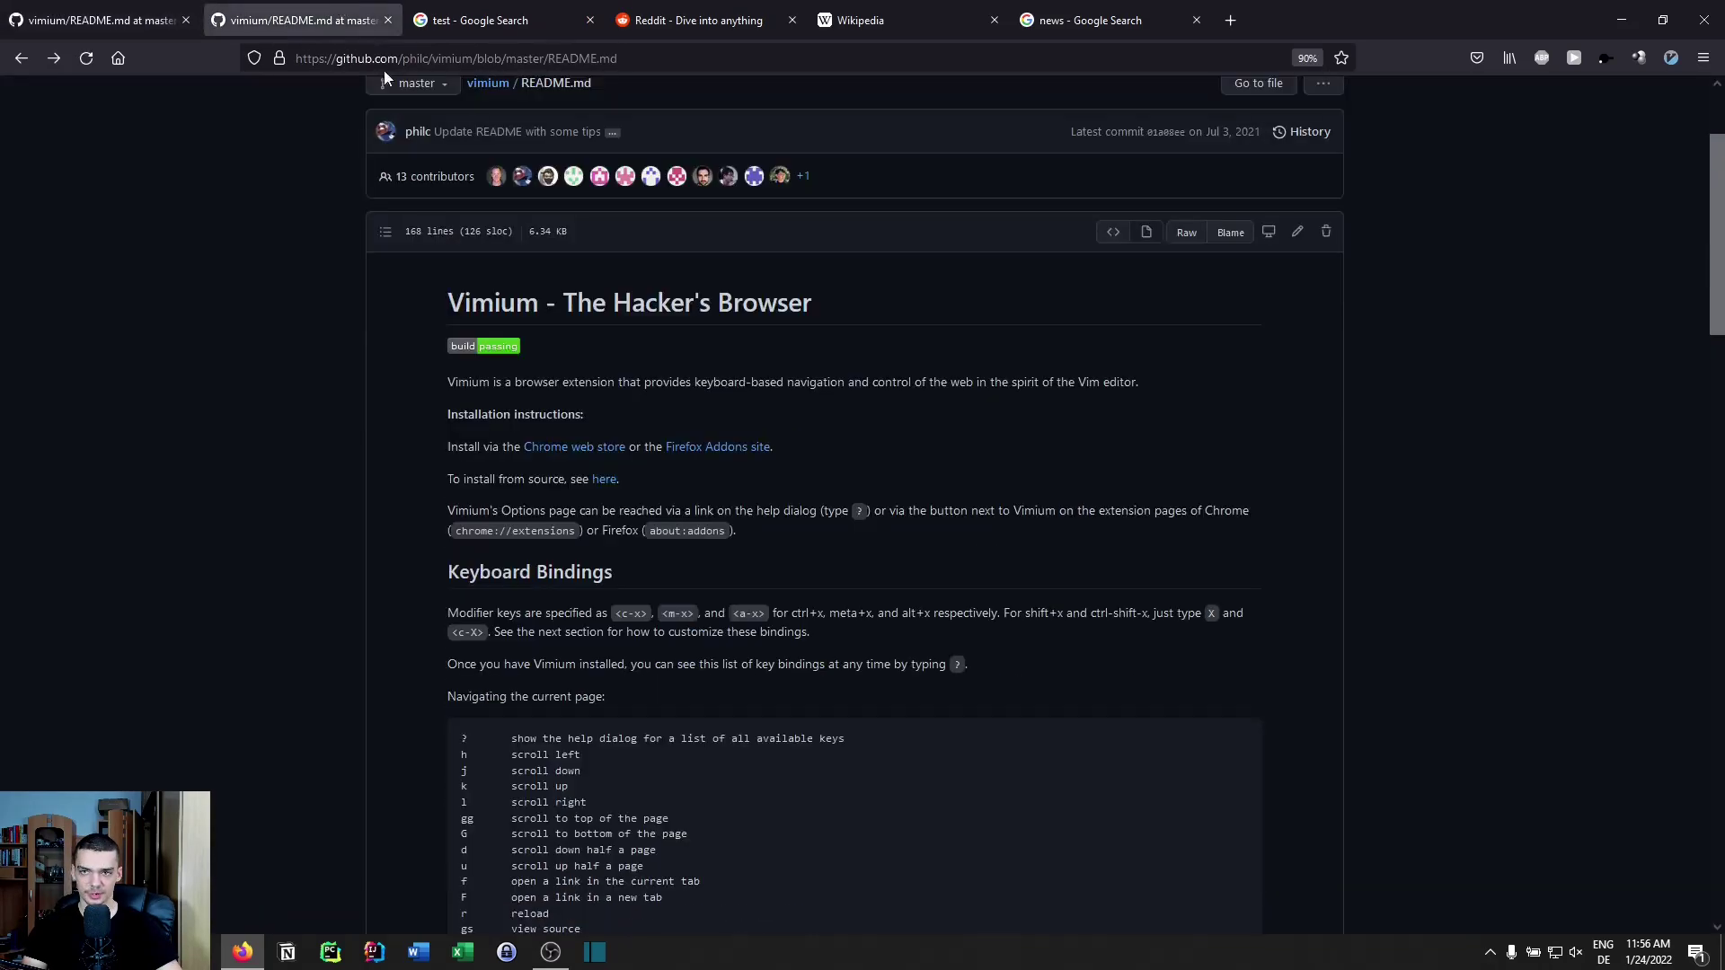
left_click(395, 20)
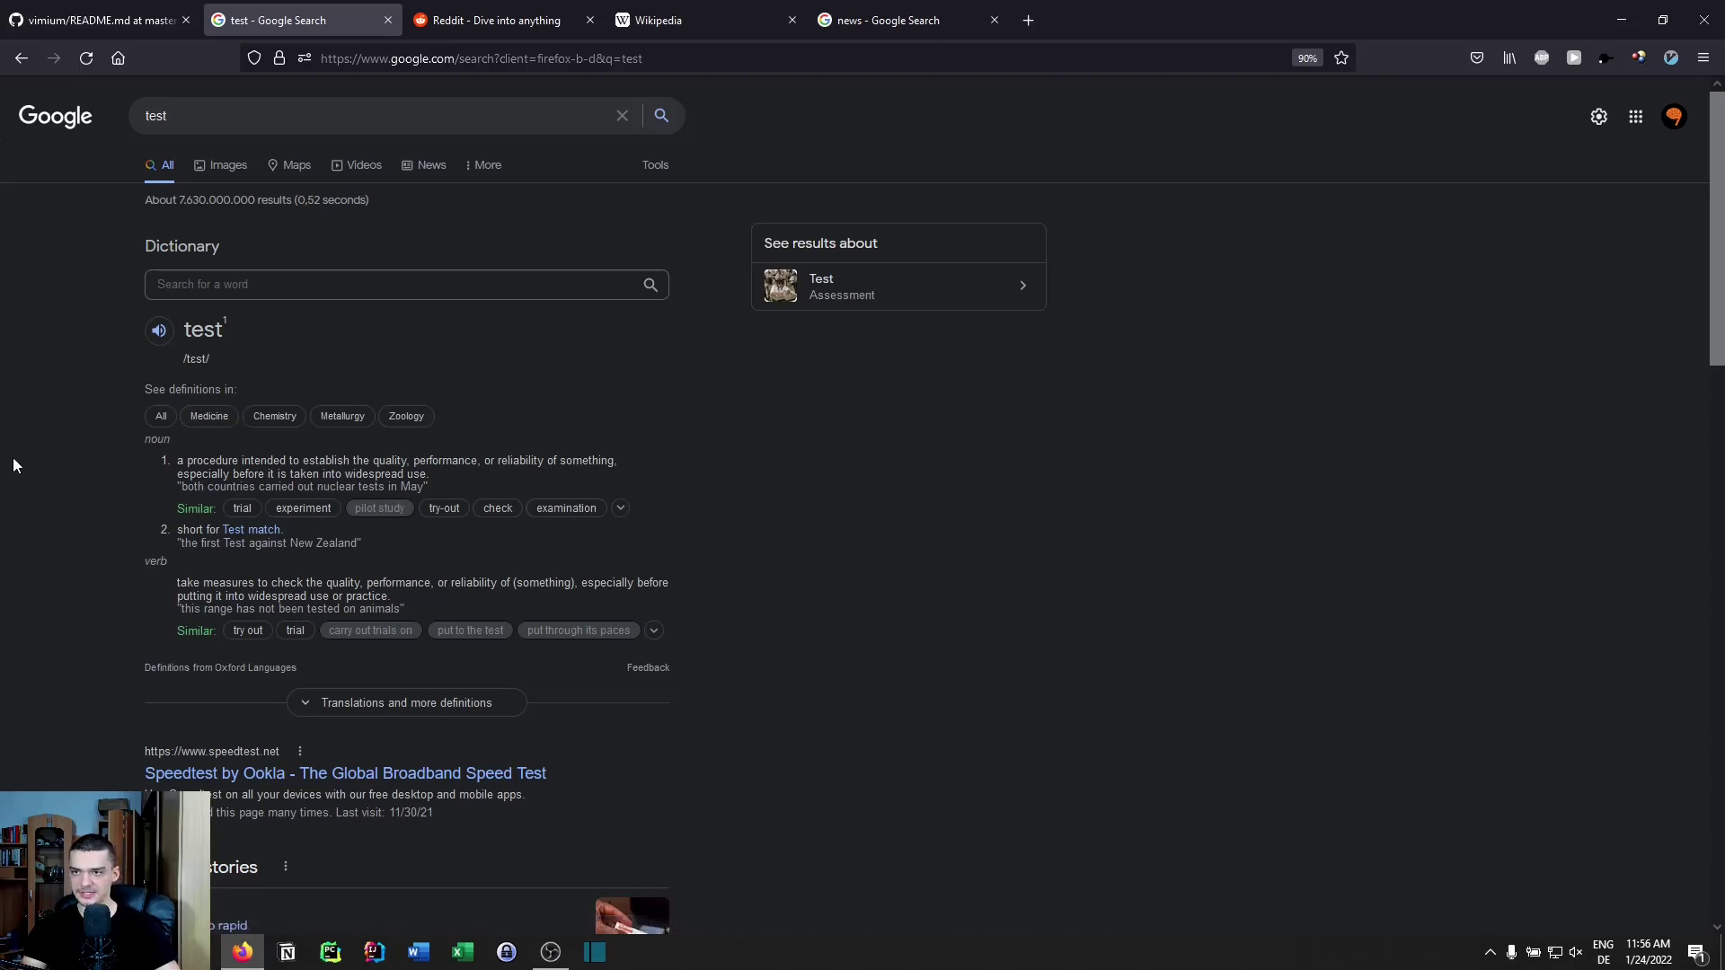
- Close and restore the test results tab with Vimium, and repeat with the test results and Reddit tabs together
key("x")
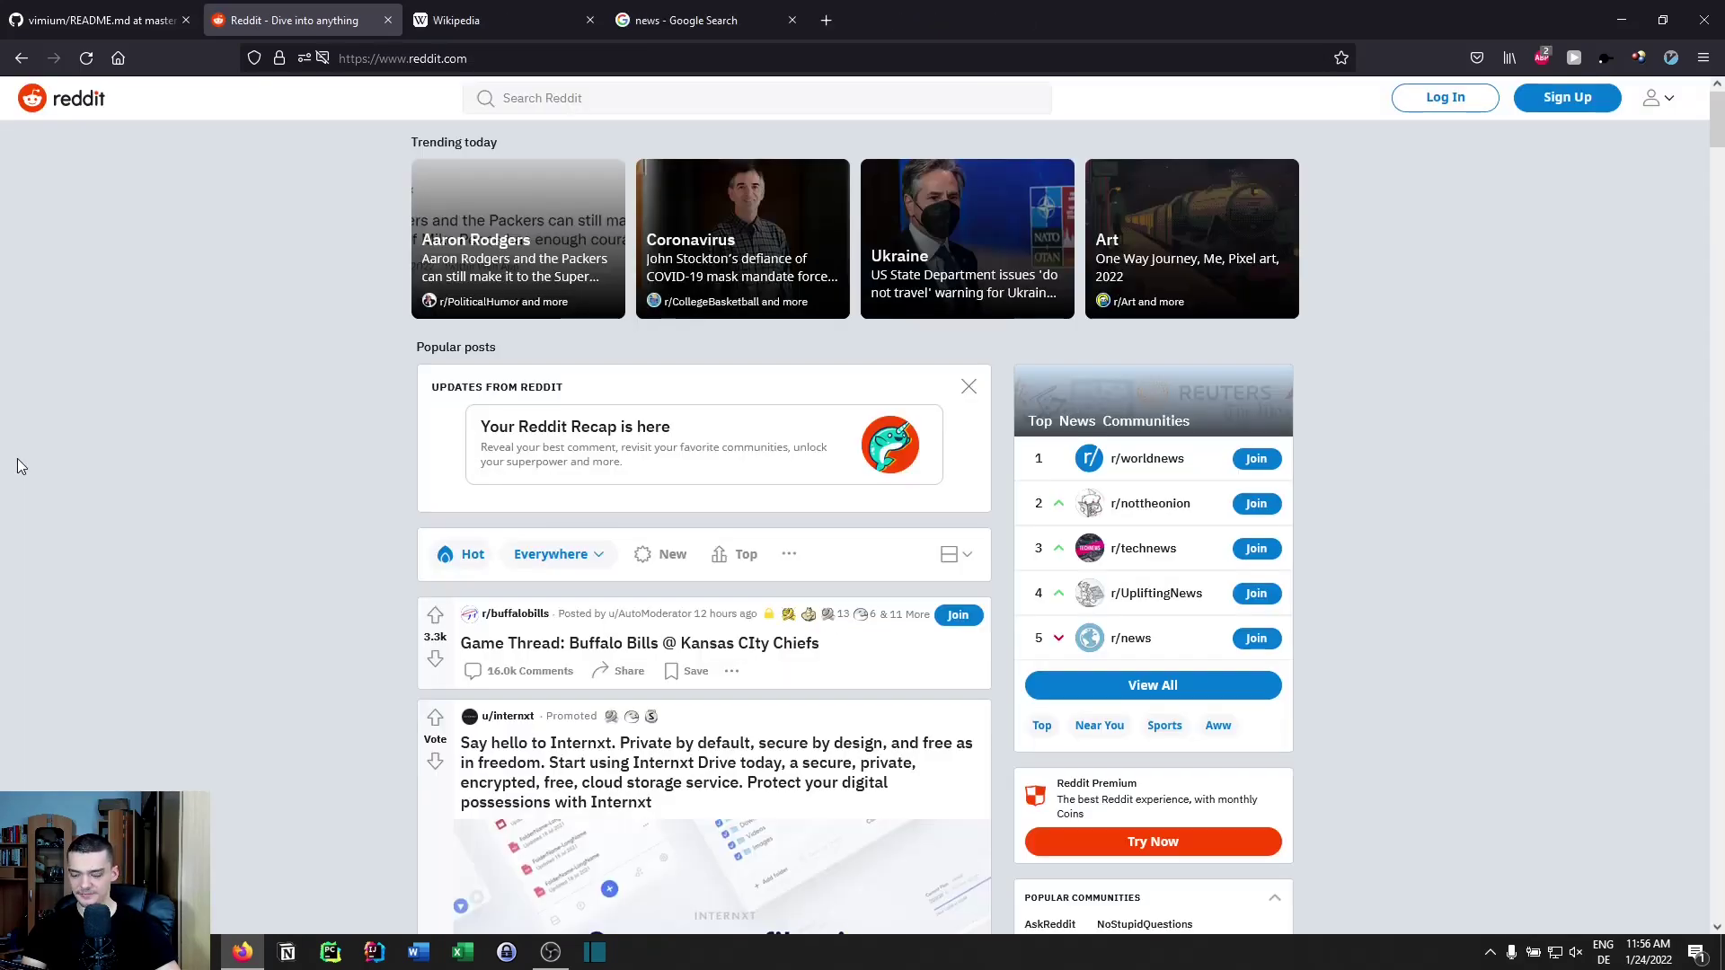
key("shift+x")
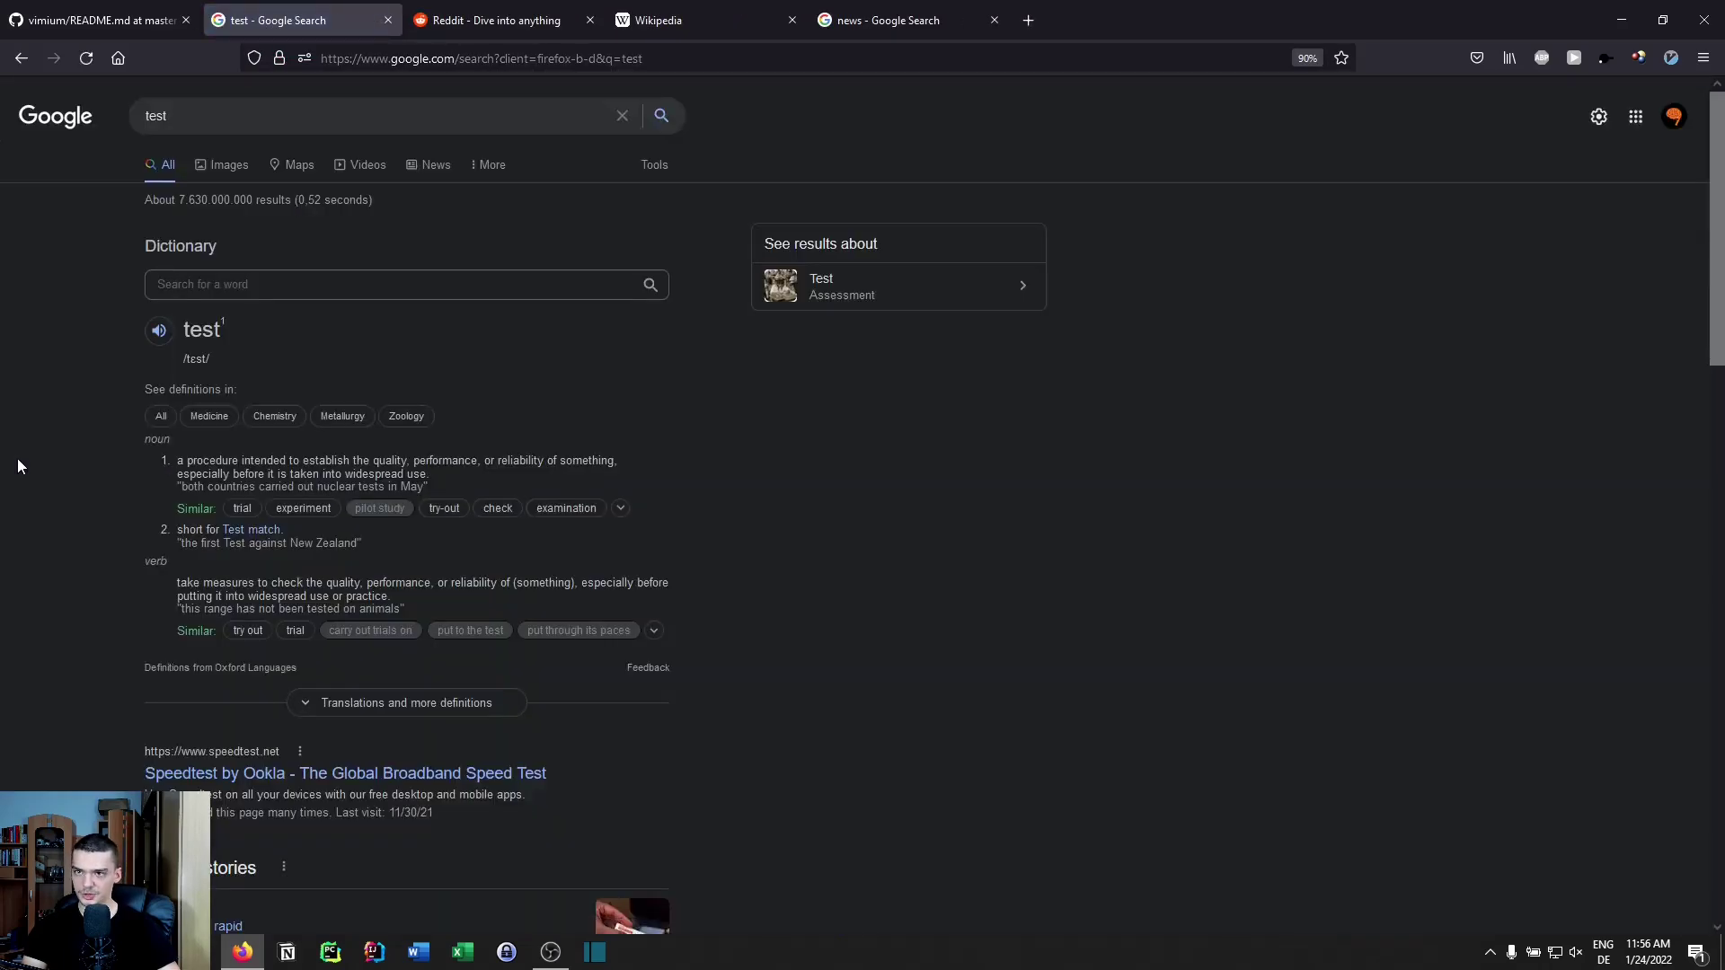
key("x")
key("x")
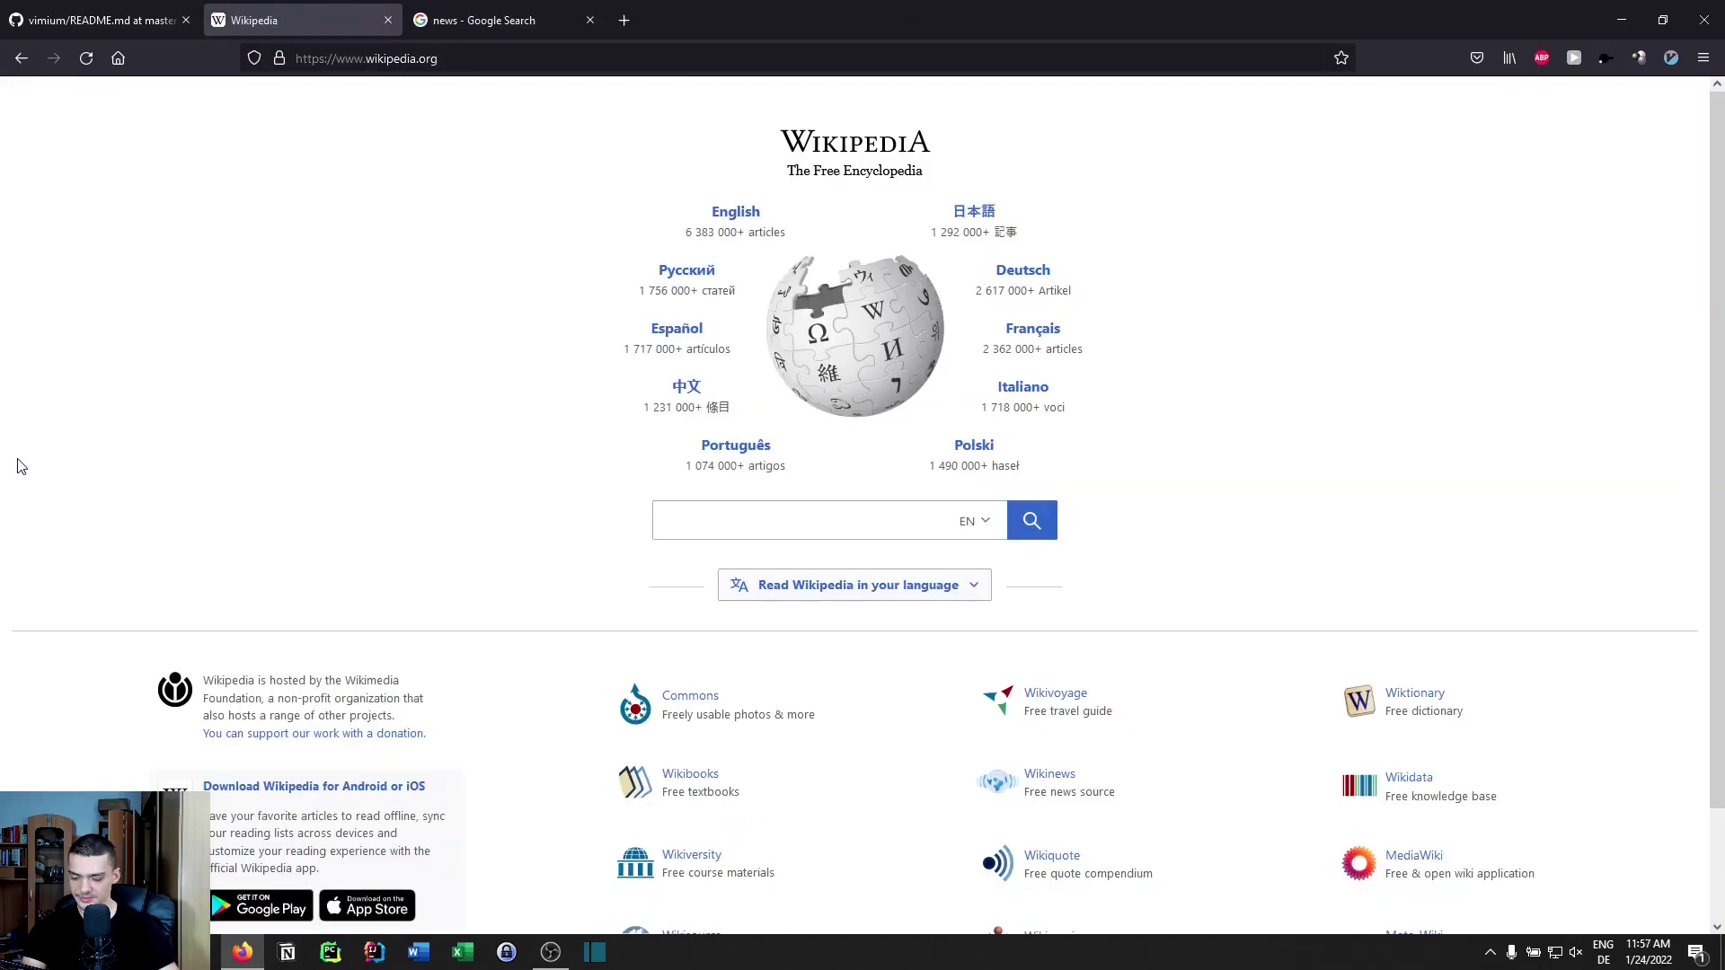
key("shift+x")
key("shift+x")
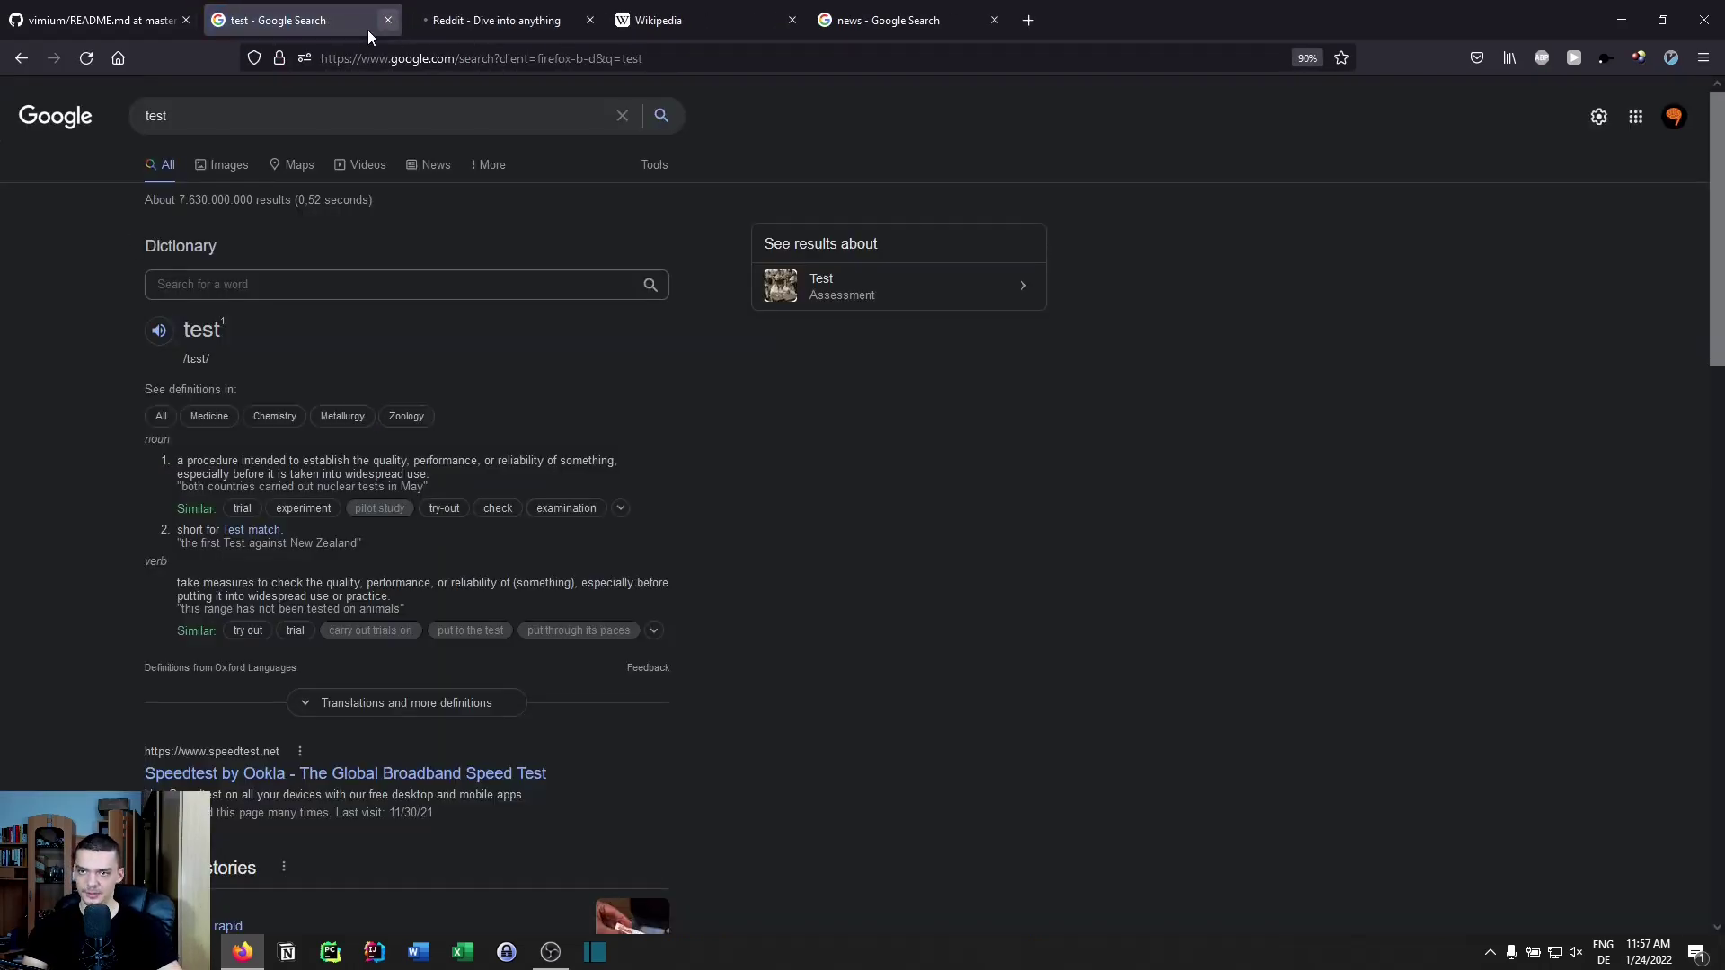
- From the README tab, find the open Reddit tab by searching Vimium's open-tab list for "reddit" and switch to it
left_click(192, 11)
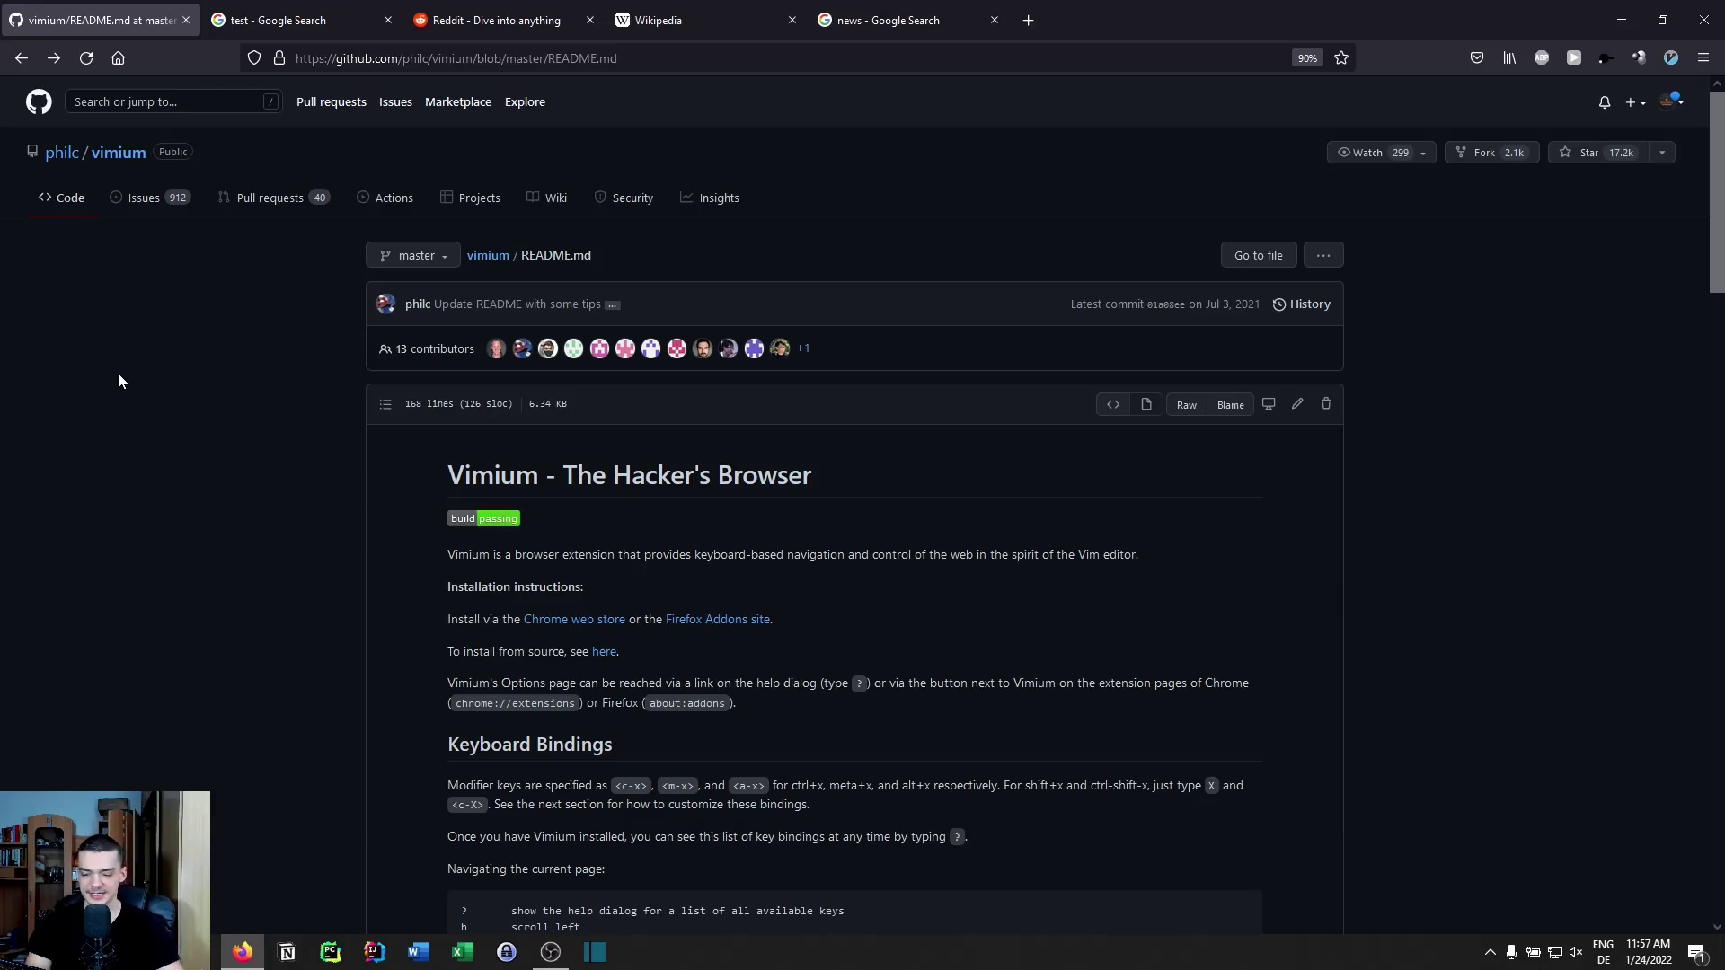
key("shift+t")
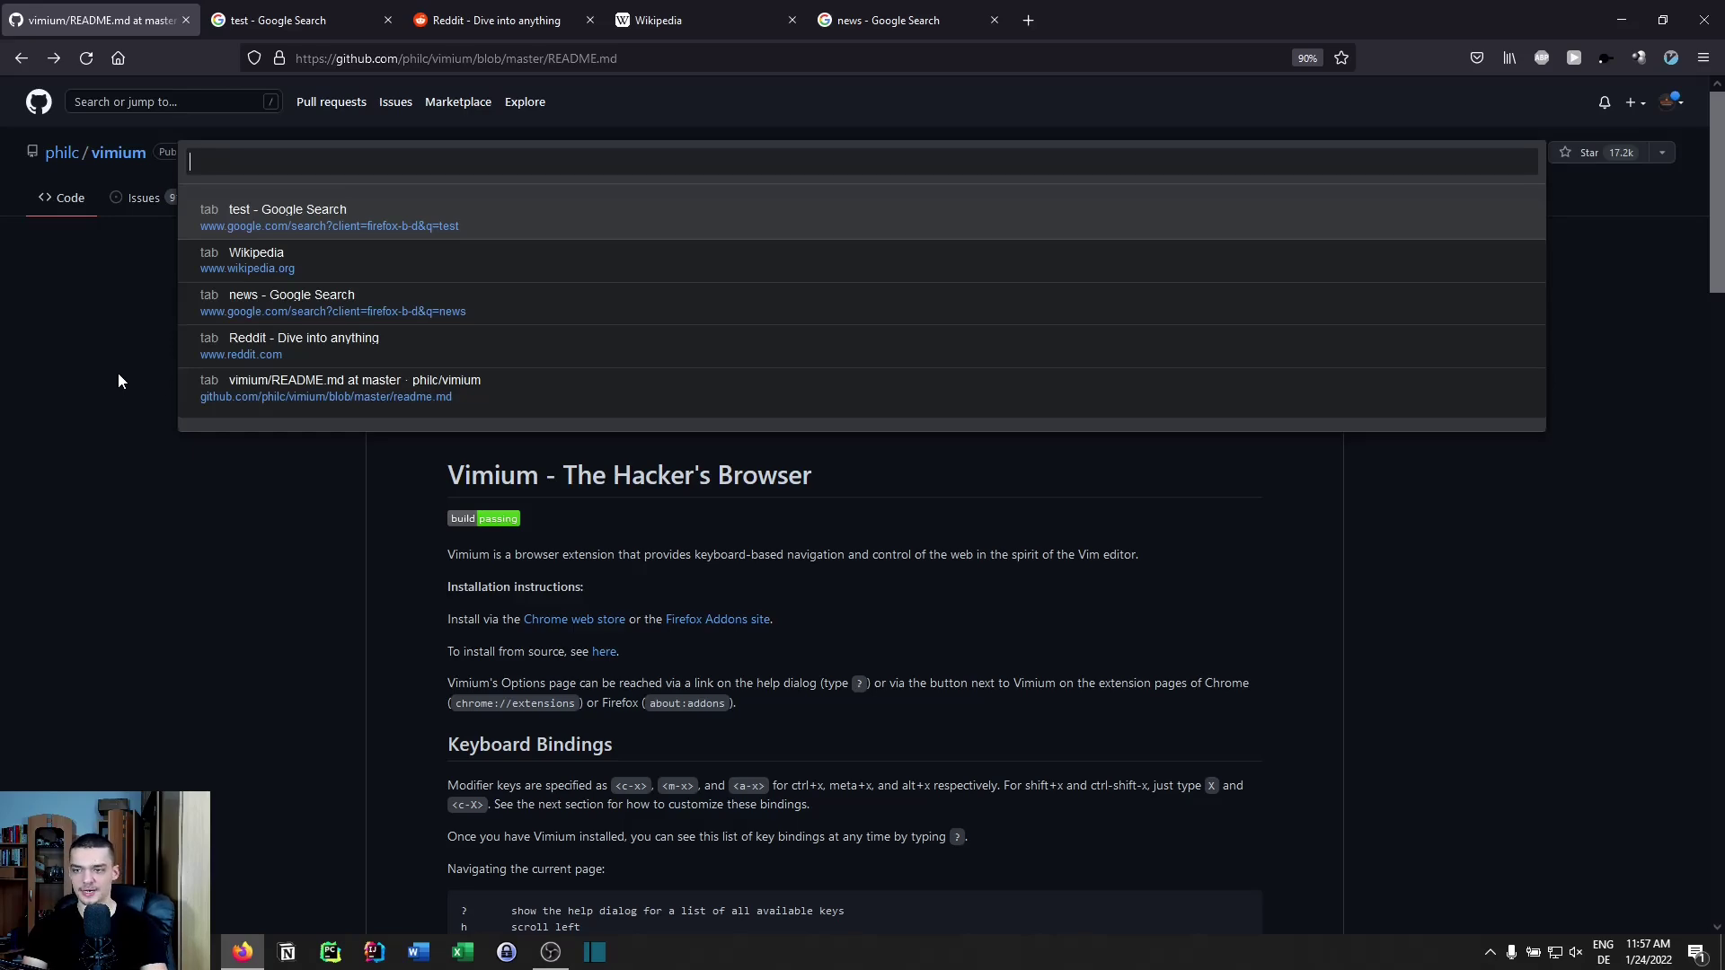
type("reddit")
key("Return")
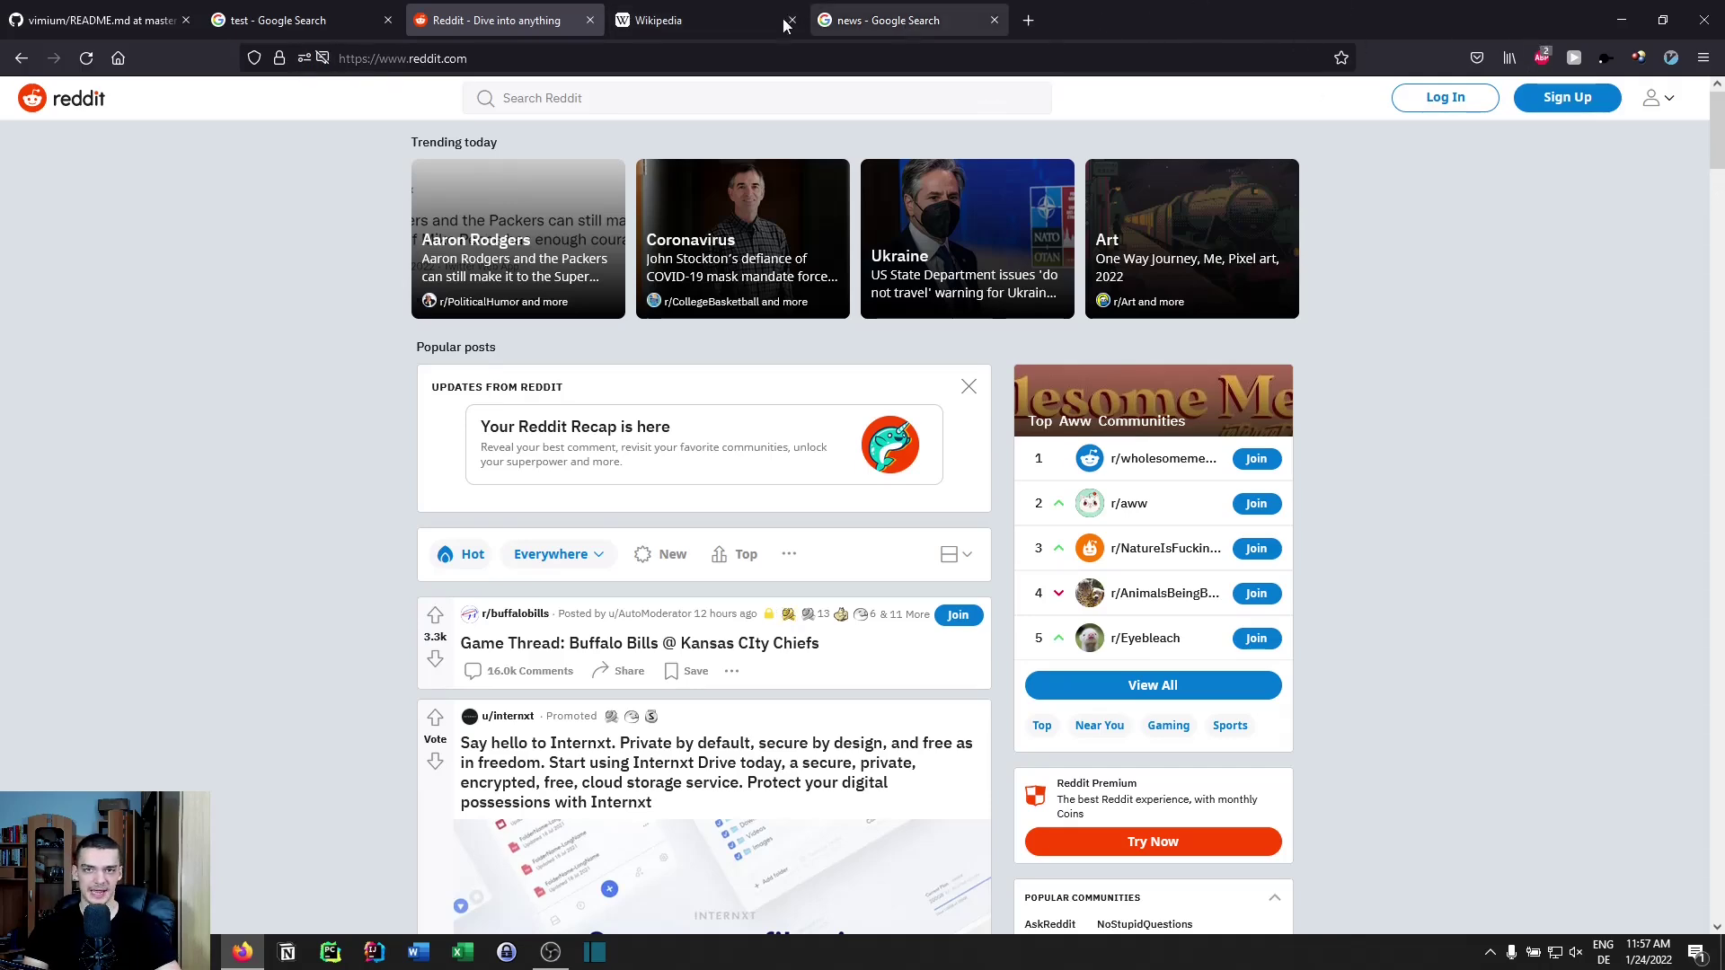
- Switch back and forth among the test results, README and Reddit tabs, stopping on Reddit
left_click(299, 10)
left_click(140, 9)
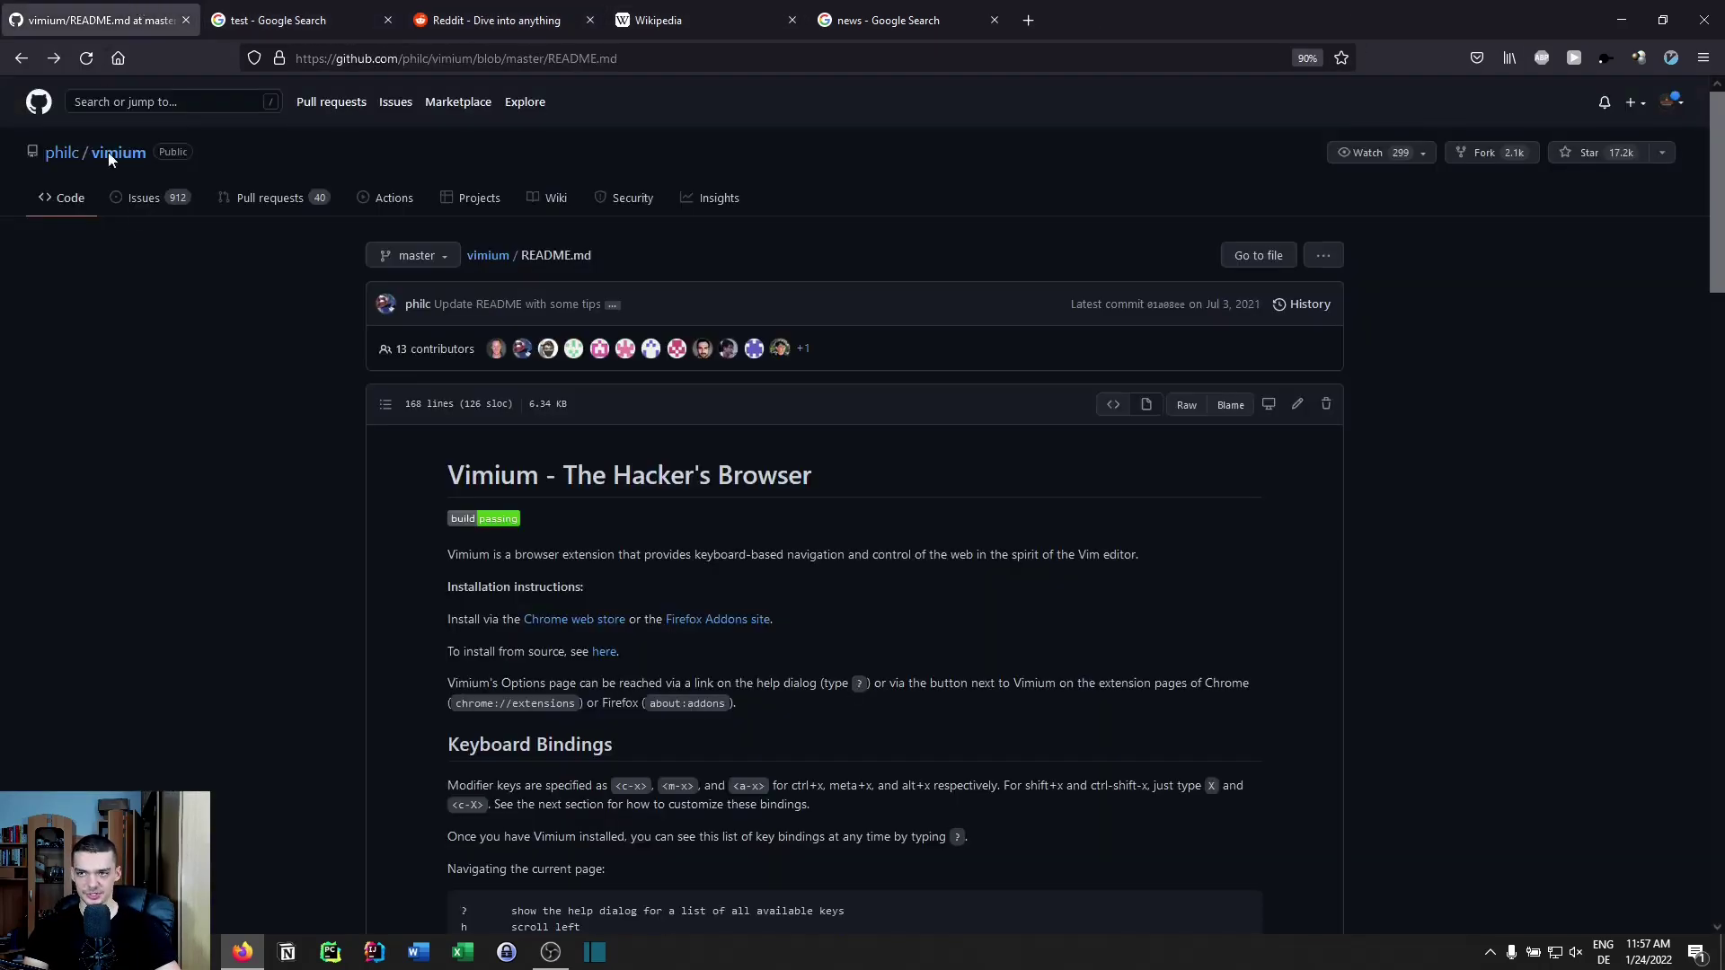
left_click(550, 16)
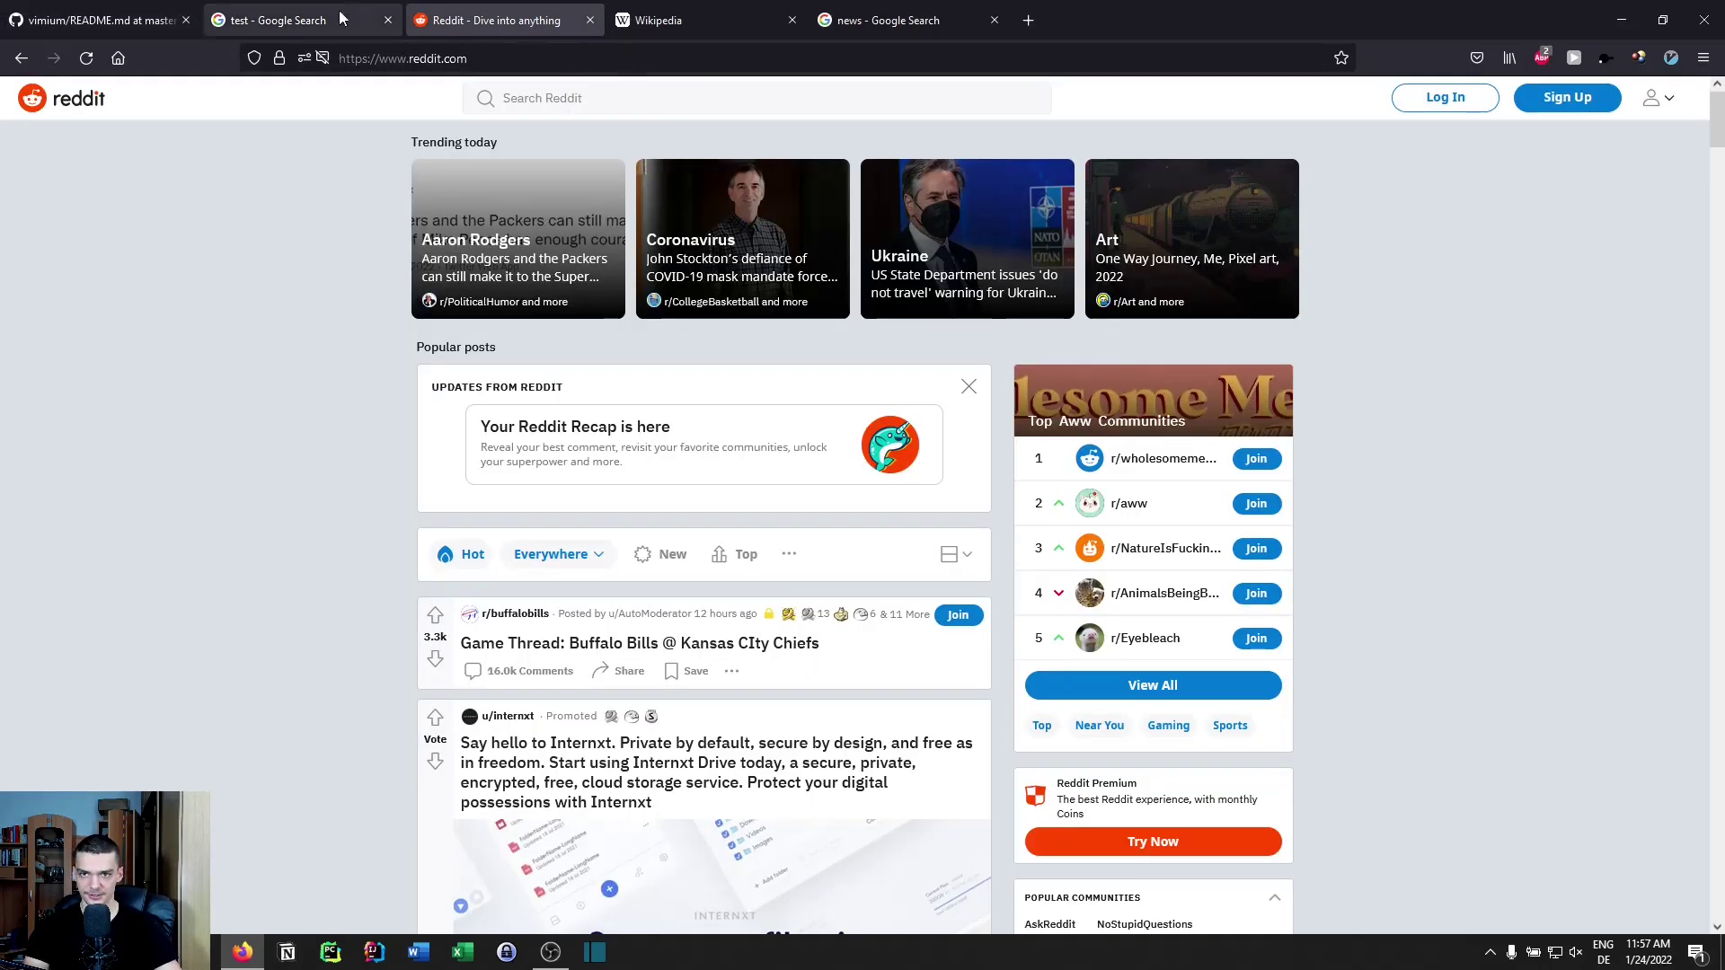
left_click(128, 9)
left_click(269, 14)
left_click(503, 14)
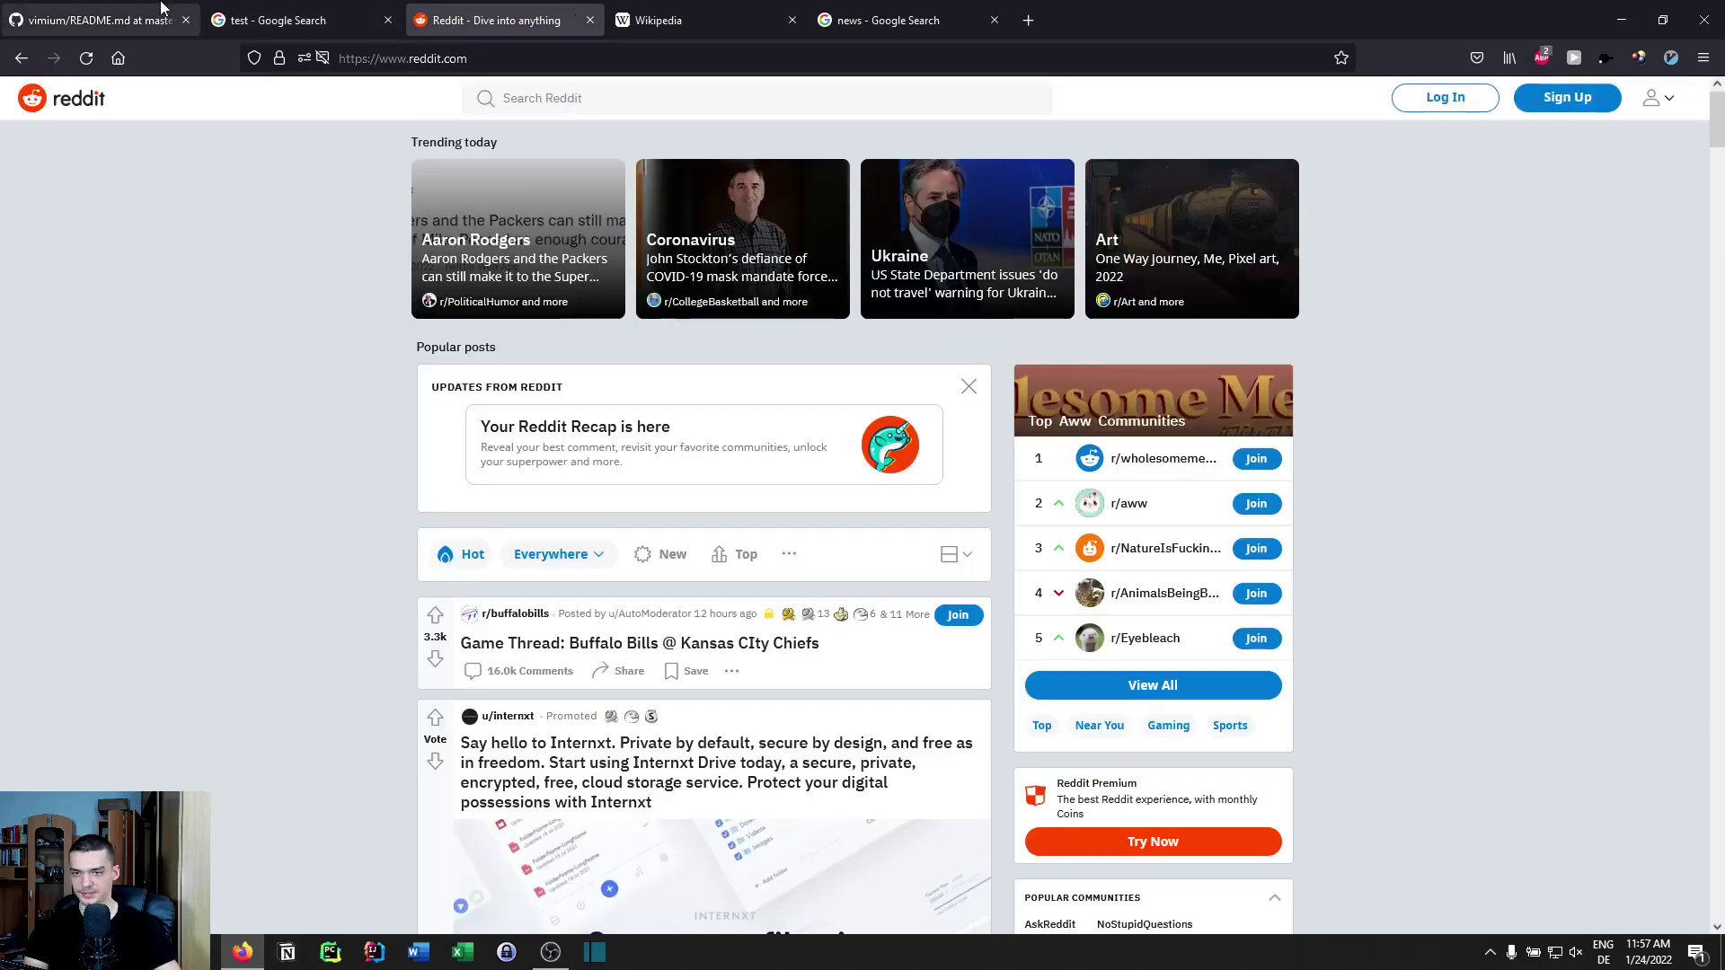
- Move the README tab into its own window and merge it back into the original window as the first tab
left_click(135, 14)
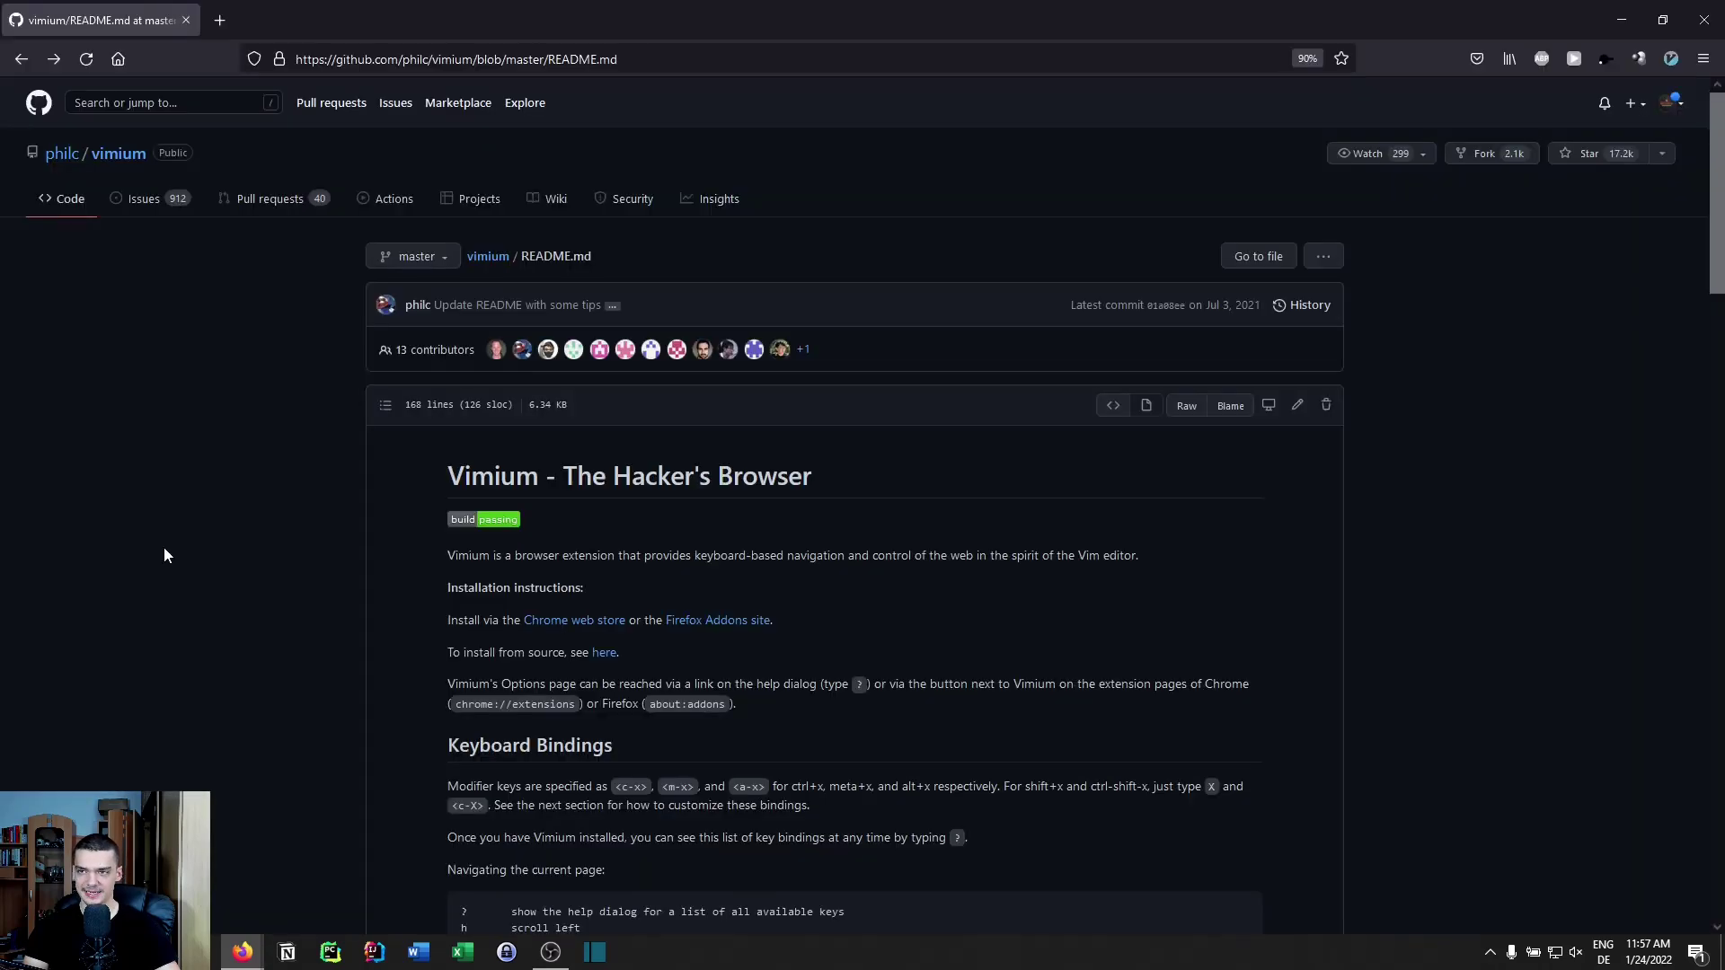
left_click_drag(893, 42, 896, 241)
left_click_drag(377, 256, 81, 31)
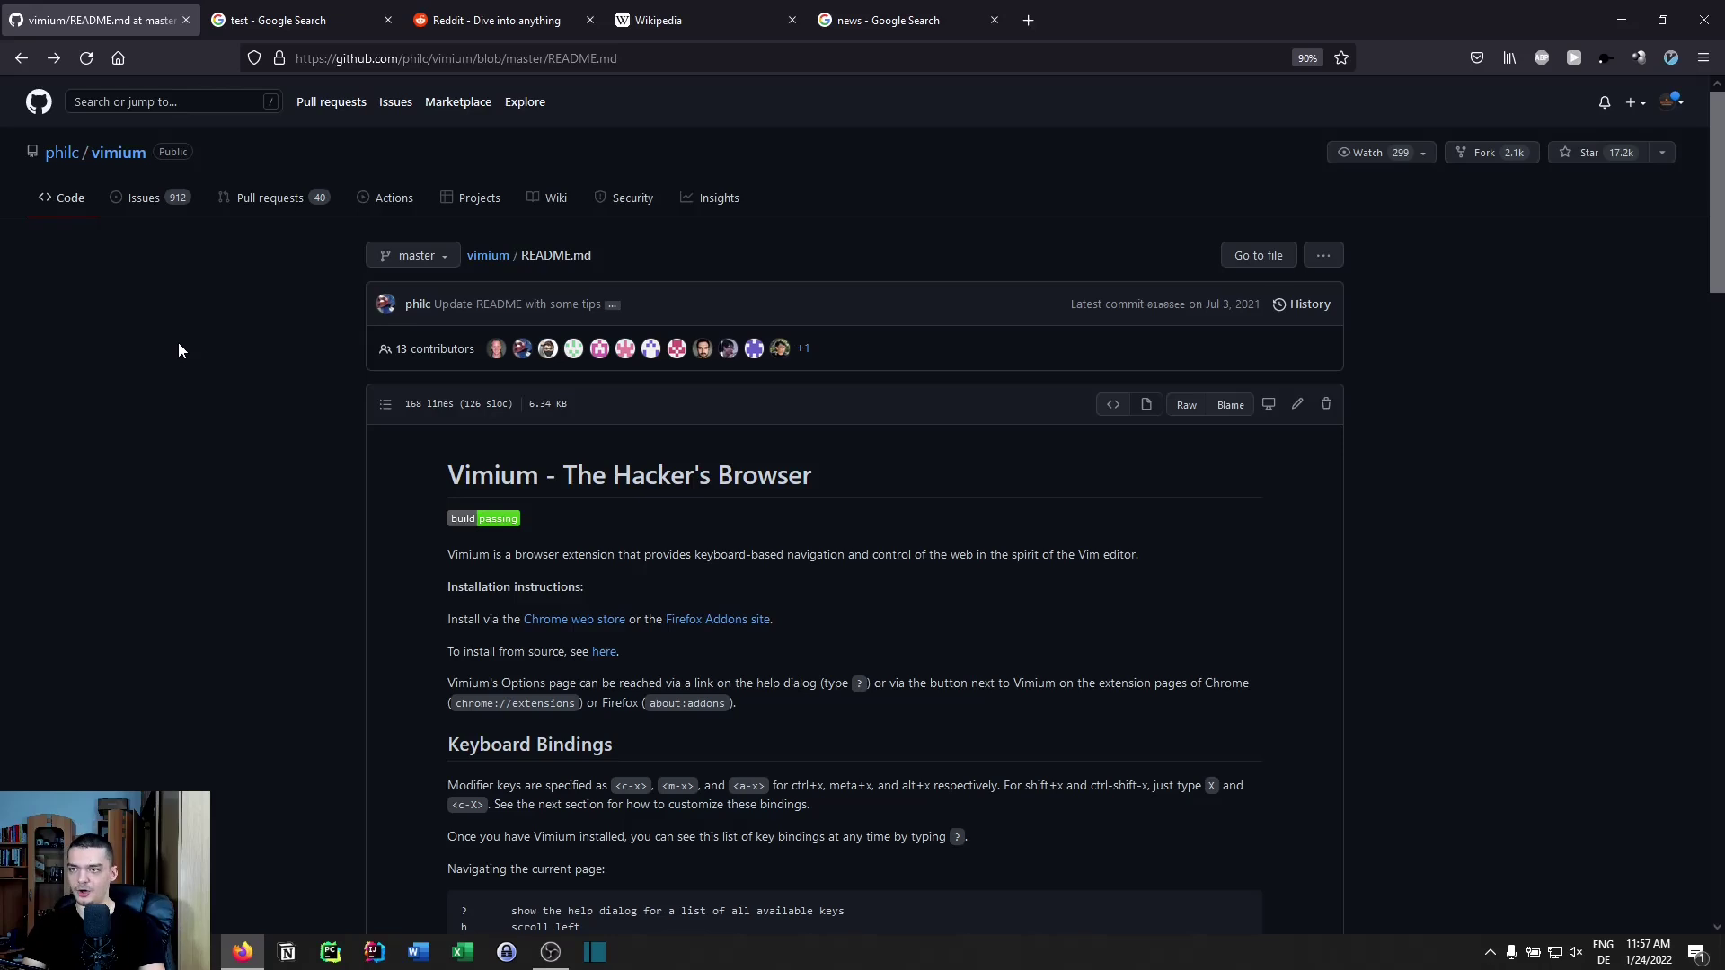
- Pin the README, test results, Reddit and Wikipedia tabs one after another with Vimium
key("alt+p")
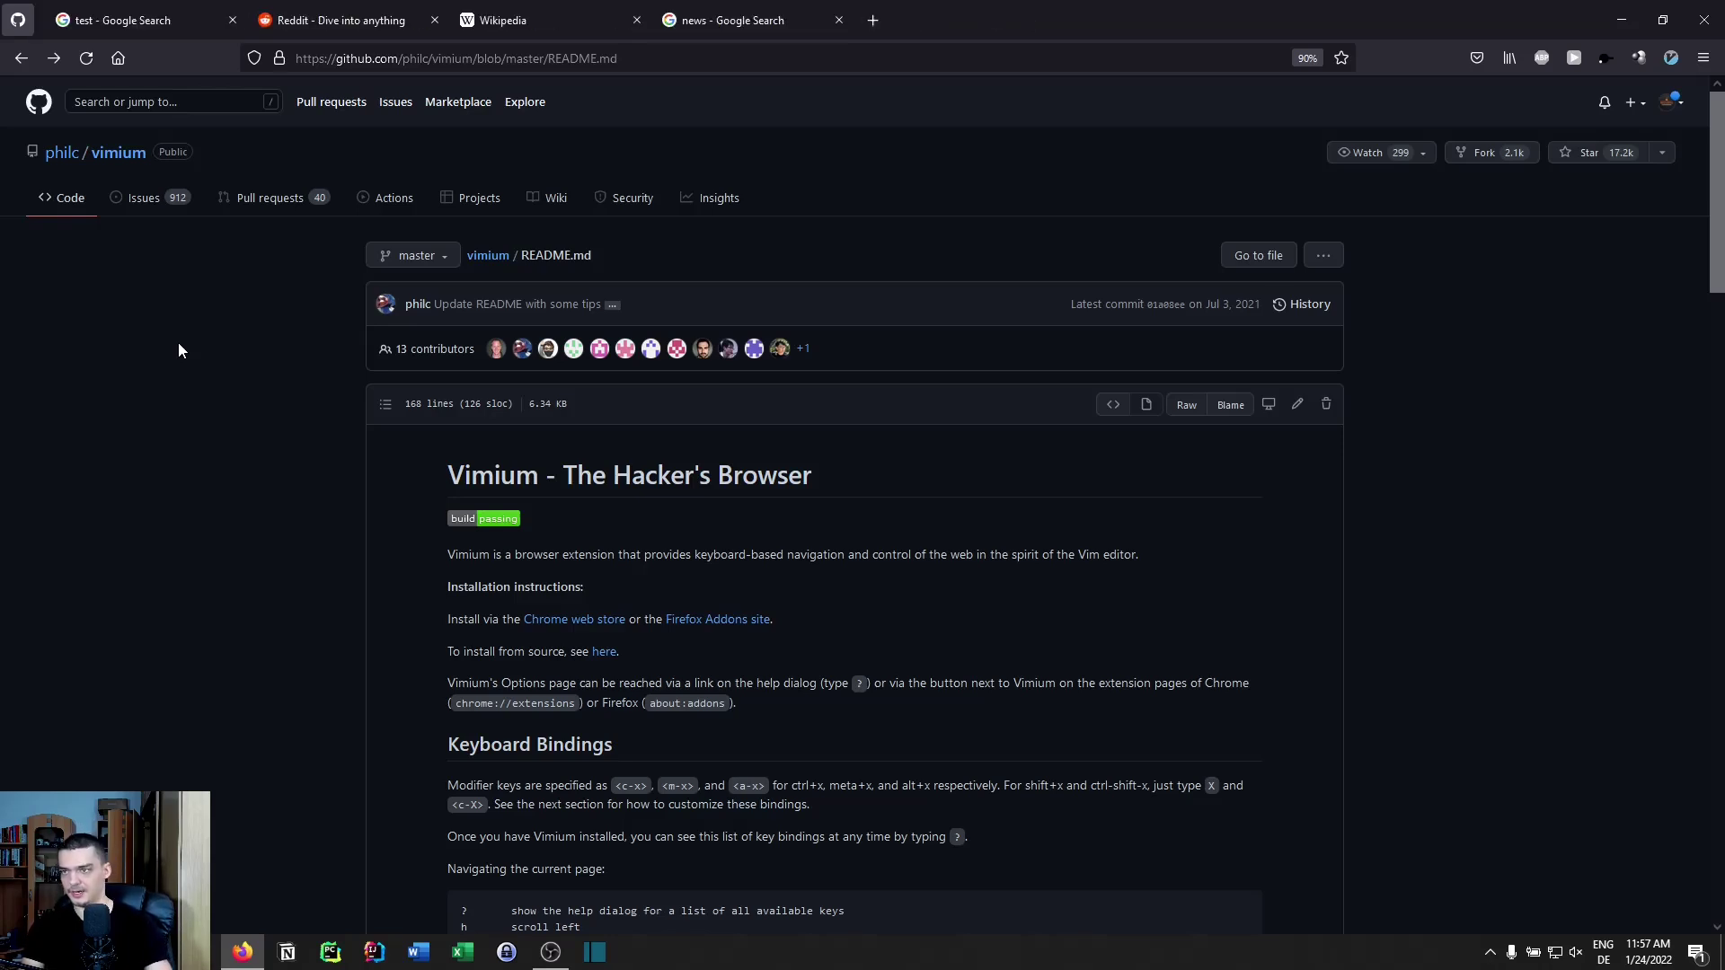
left_click(212, 8)
key("alt+p")
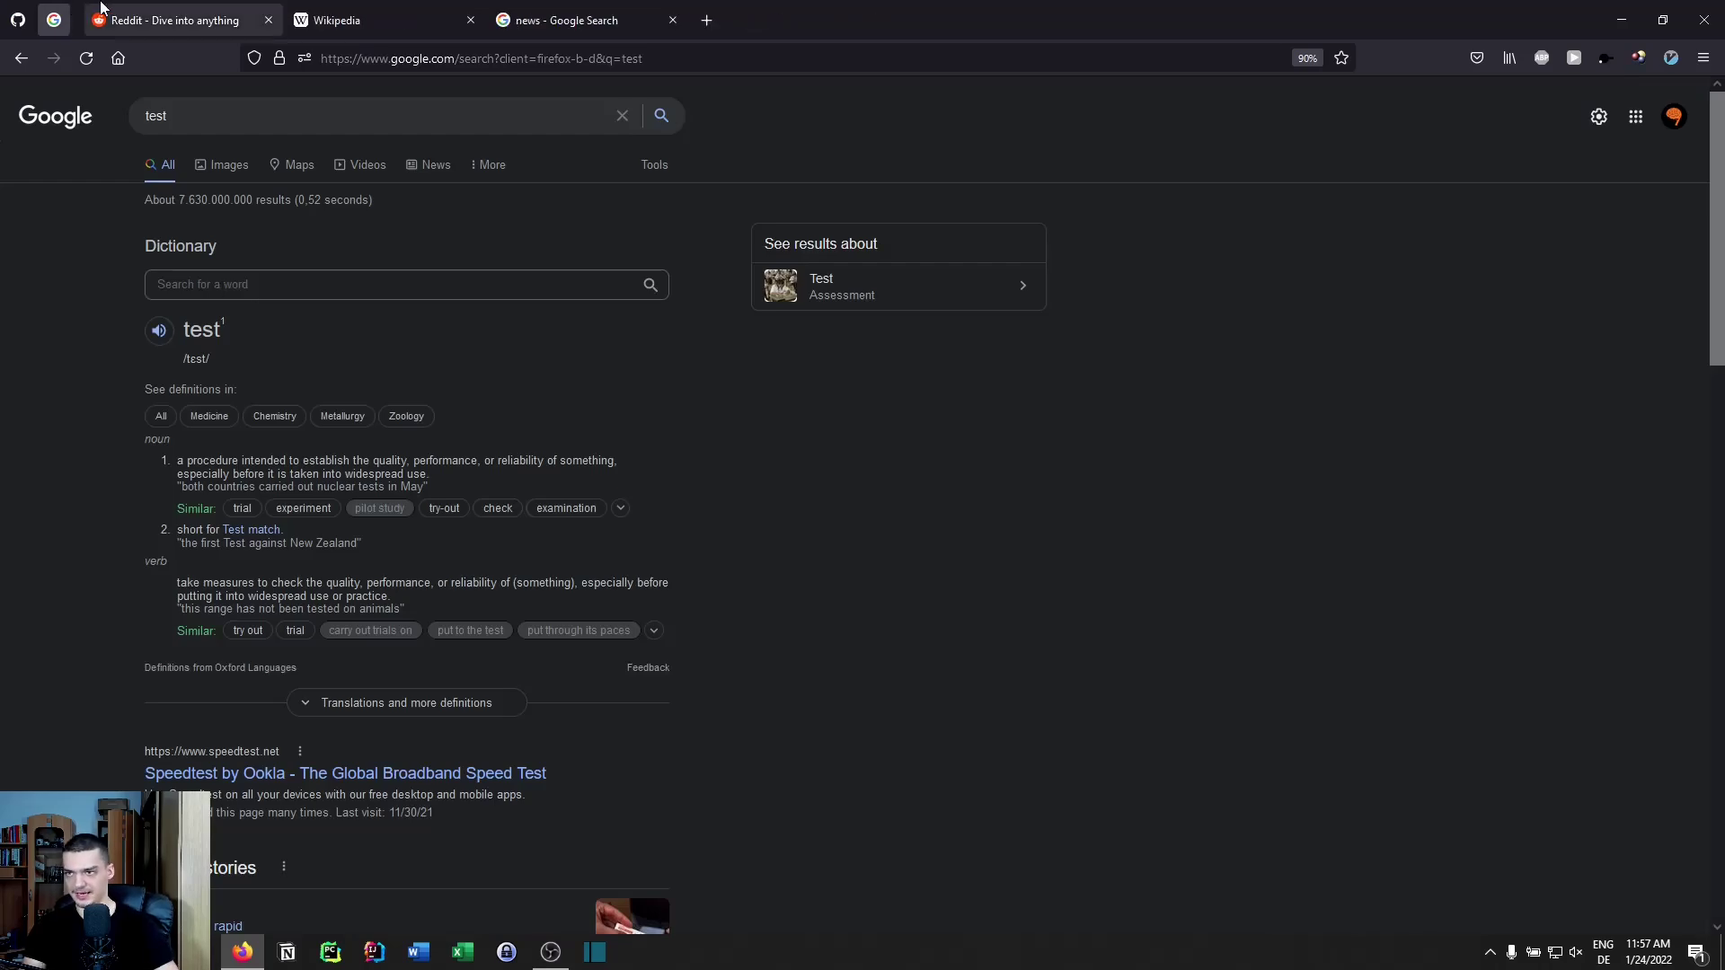
left_click(133, 7)
key("alt+p")
left_click(133, 7)
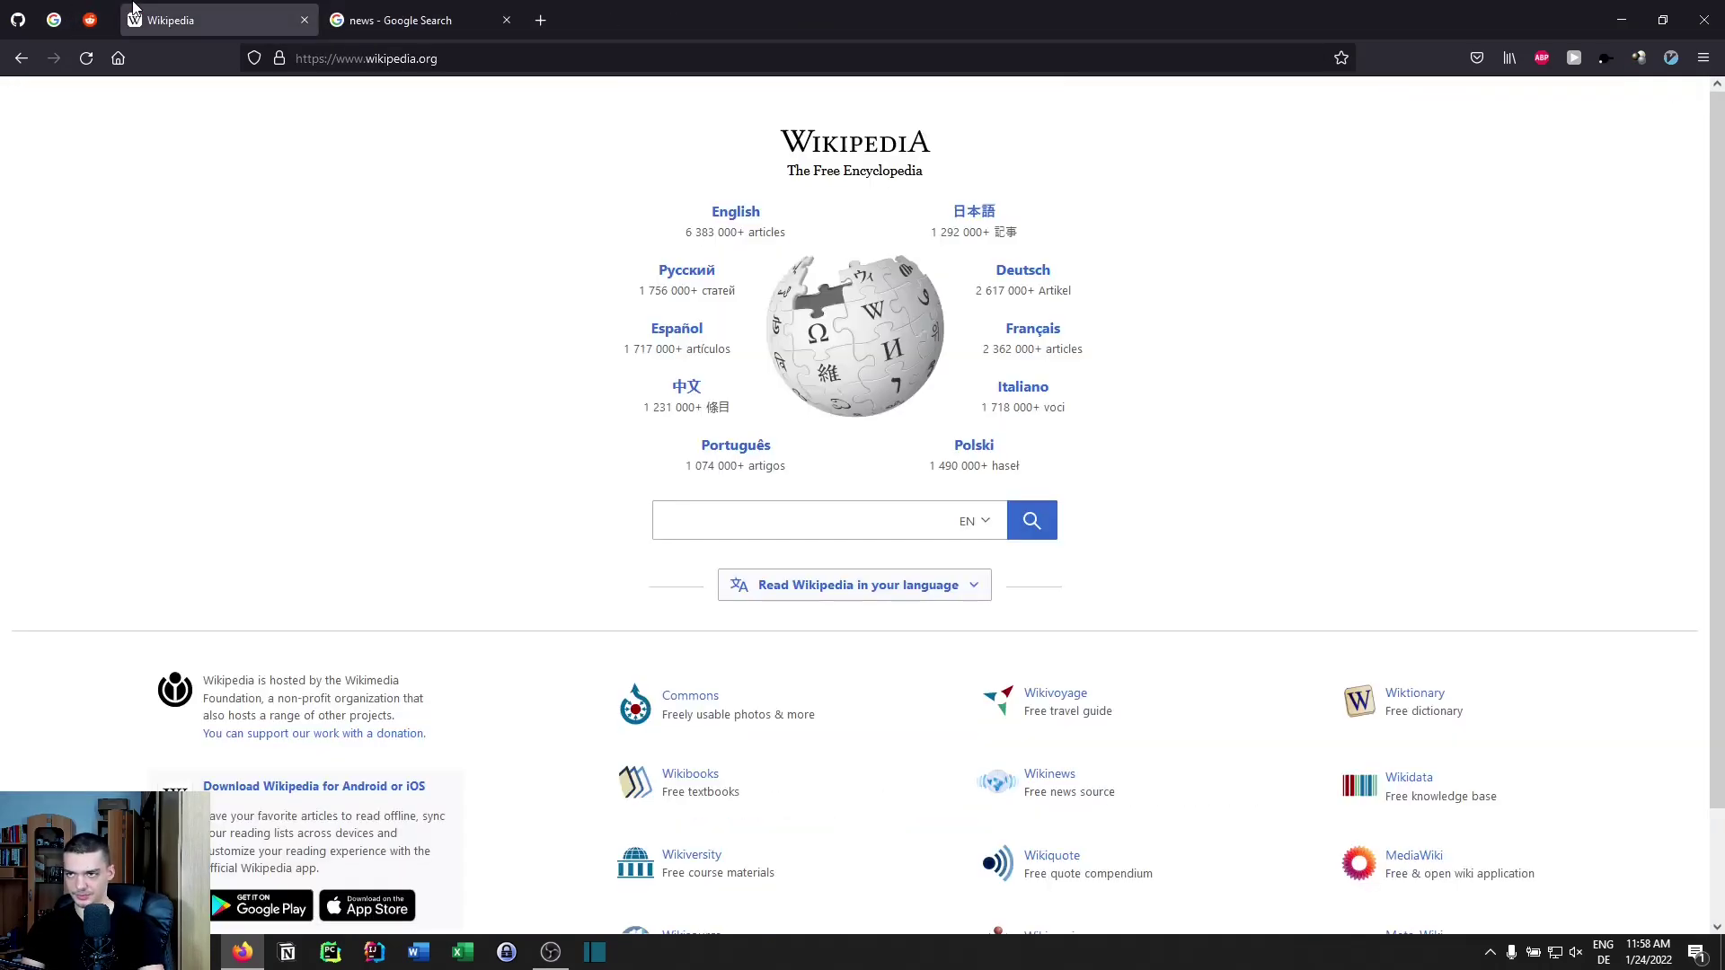
key("alt+p")
- Visit the news search results tab, and return to the Wikipedia tab to unpin it with Vimium
key("ctrl+Tab")
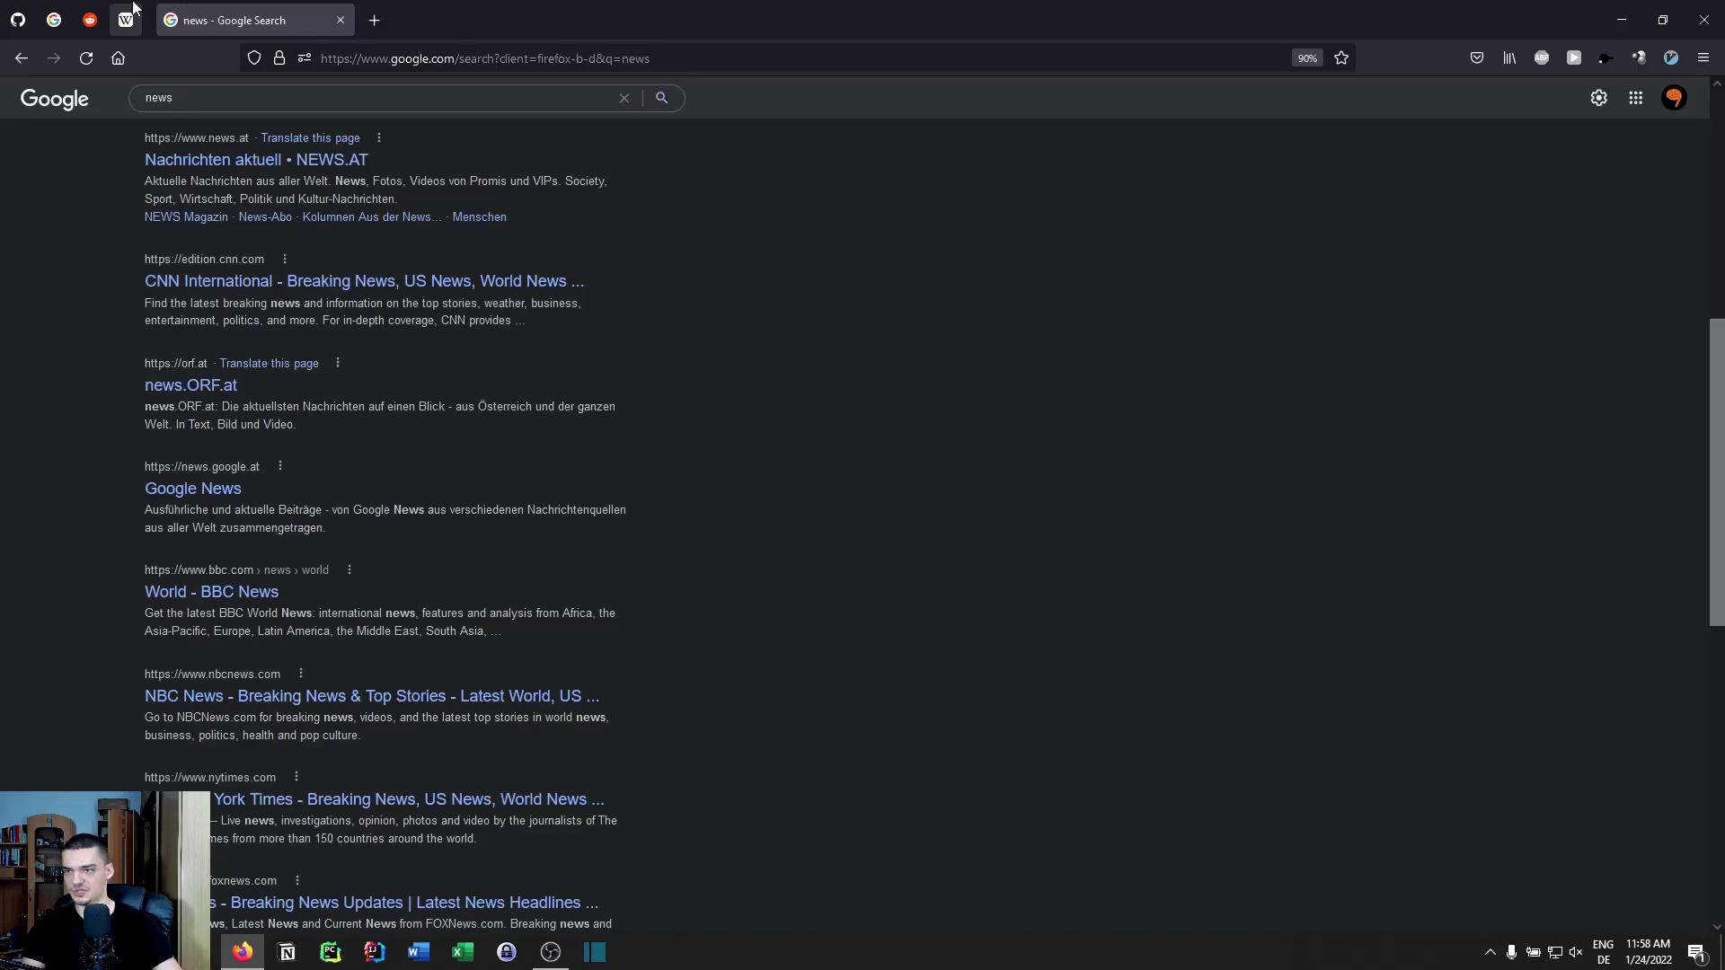
left_click(133, 8)
key("alt+p")
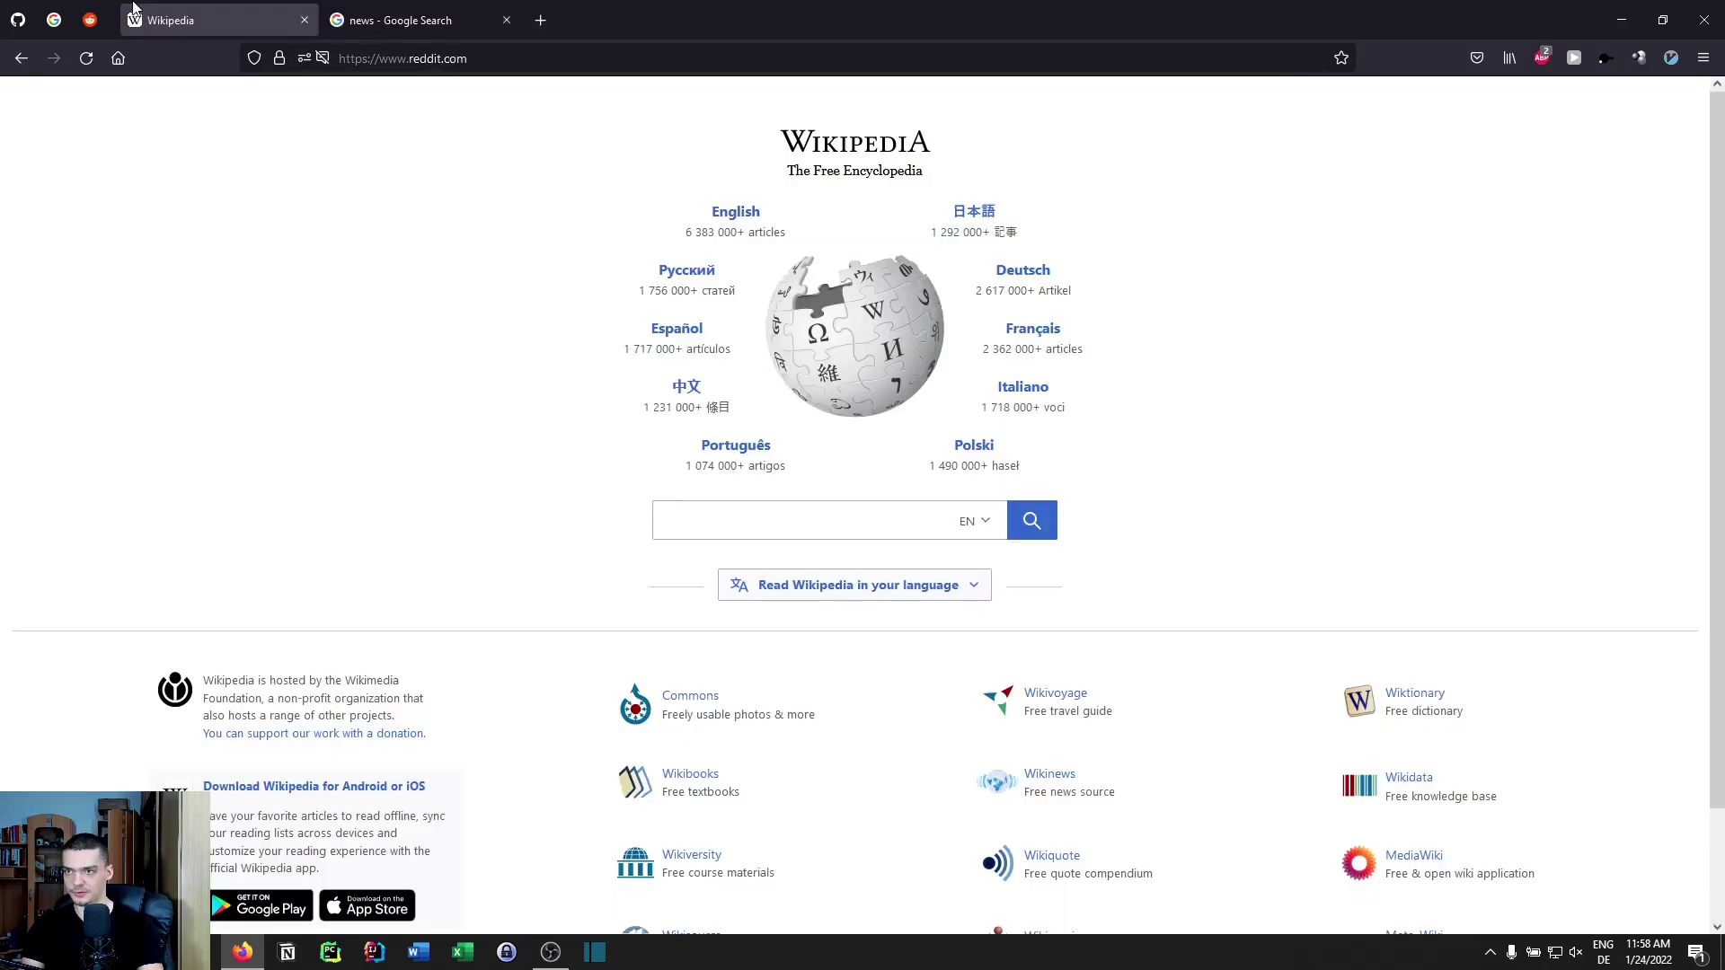
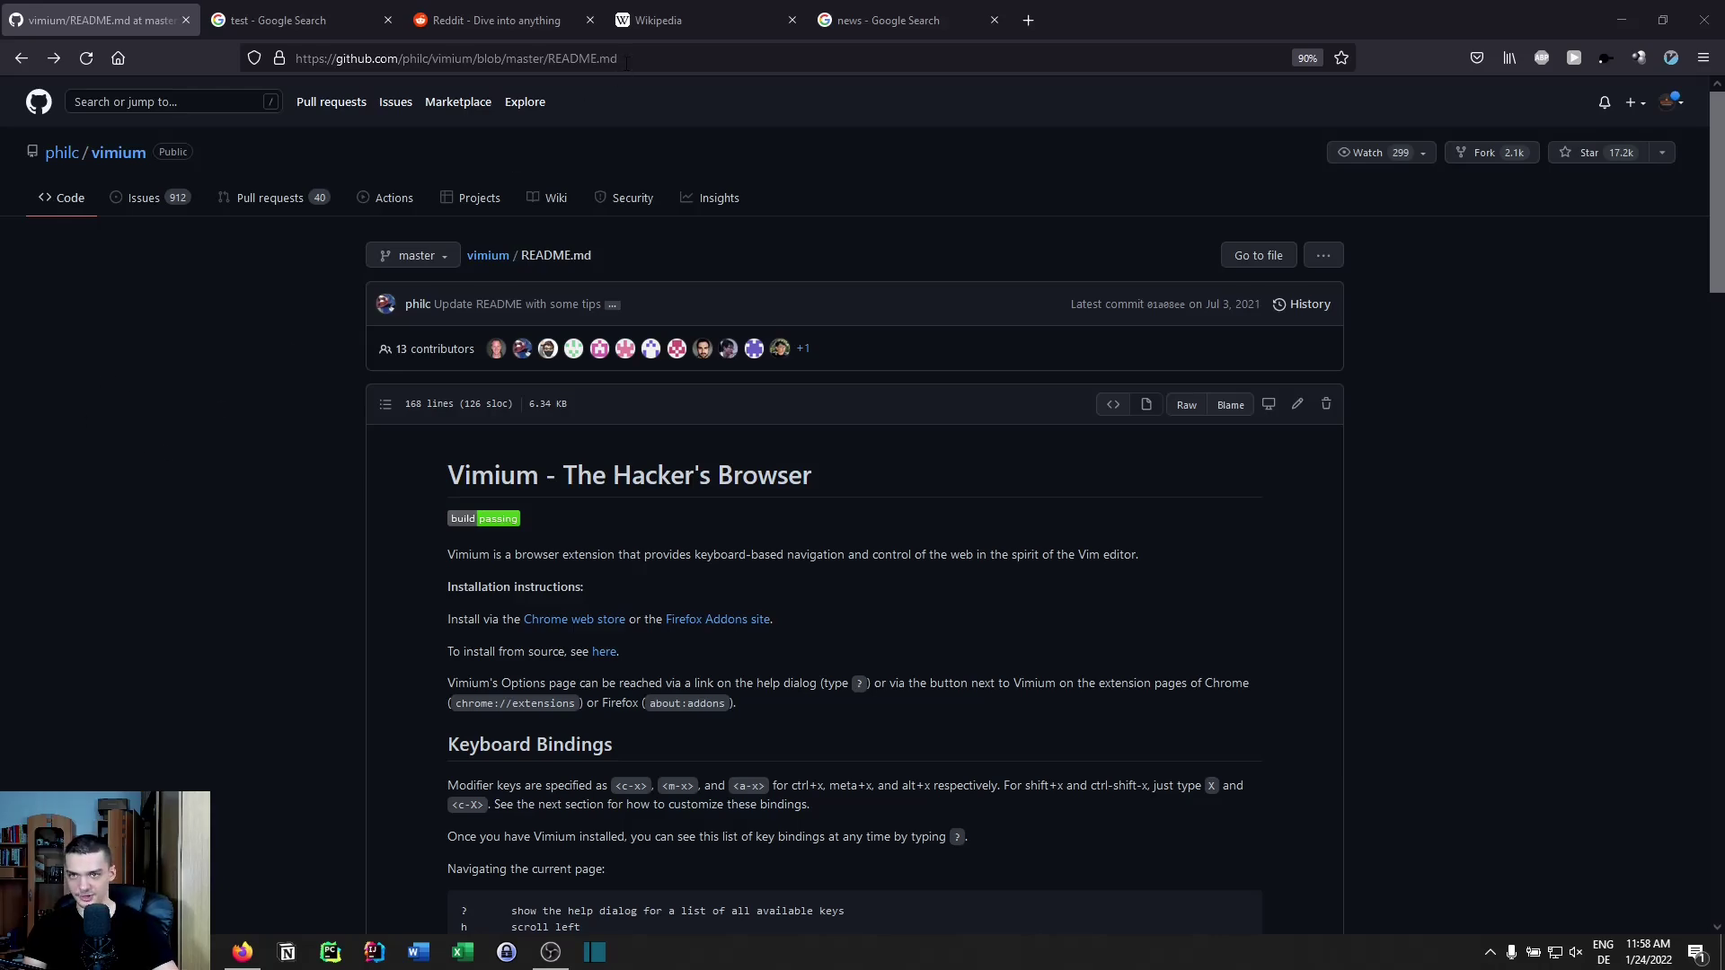
- Try out the backtick key in the Wikipedia tab's address bar and delete the two typed characters
left_click(697, 11)
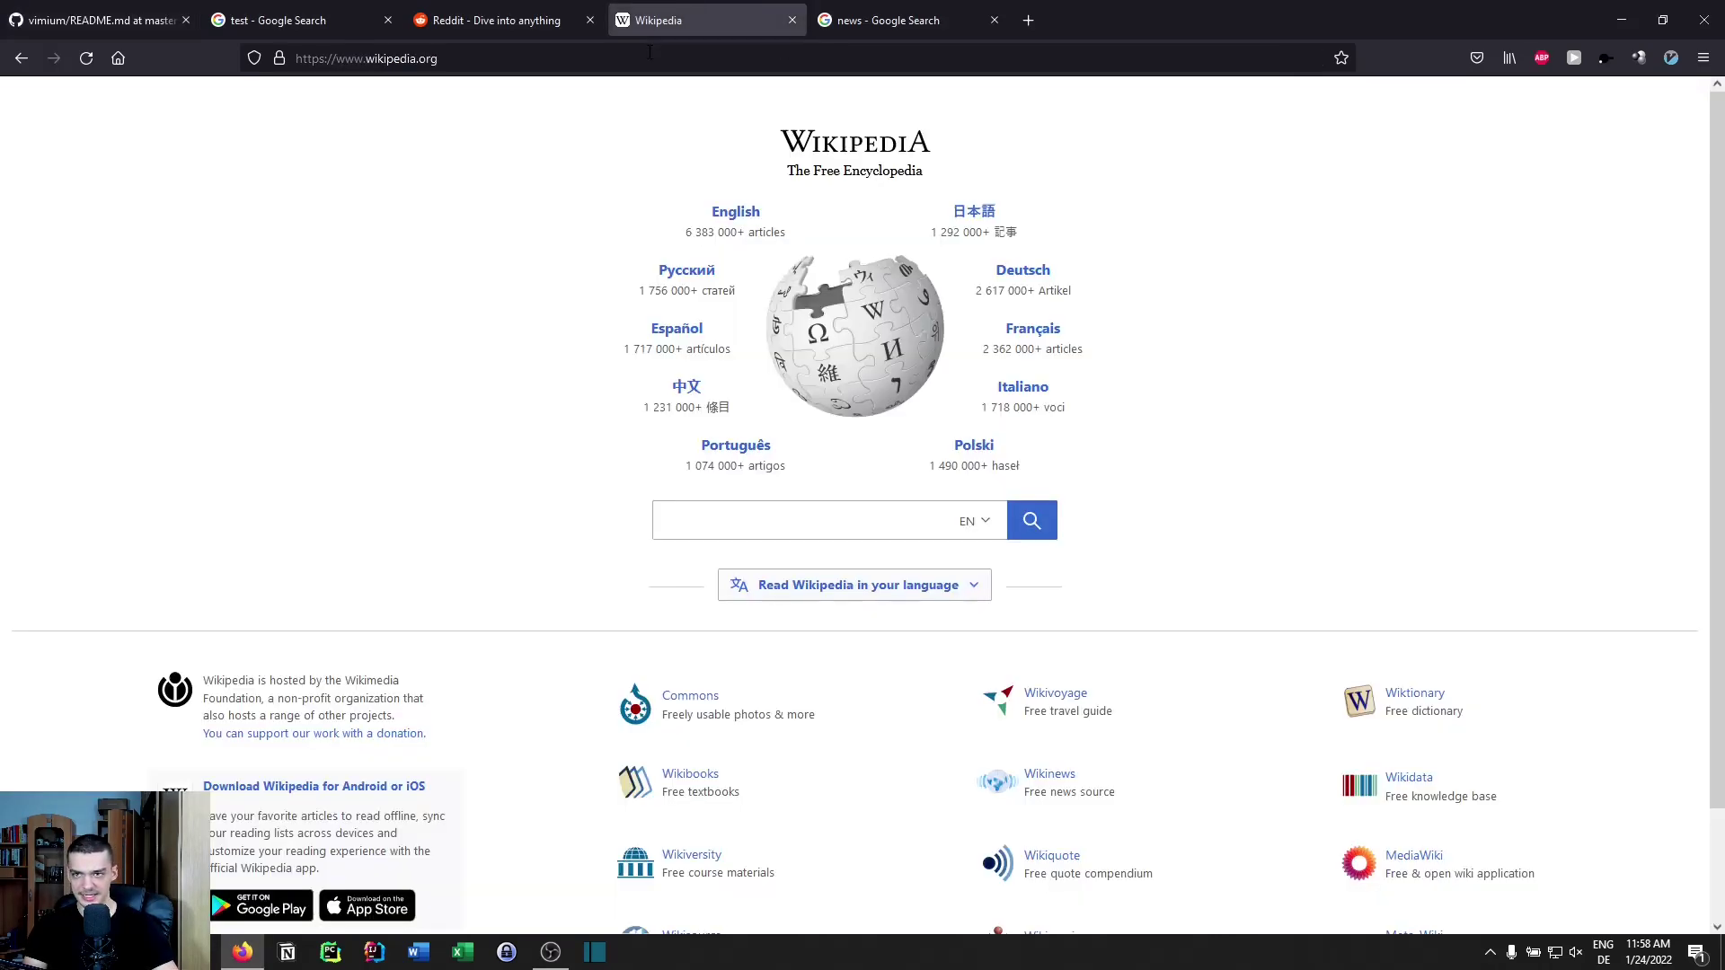
left_click(649, 53)
left_click(653, 56)
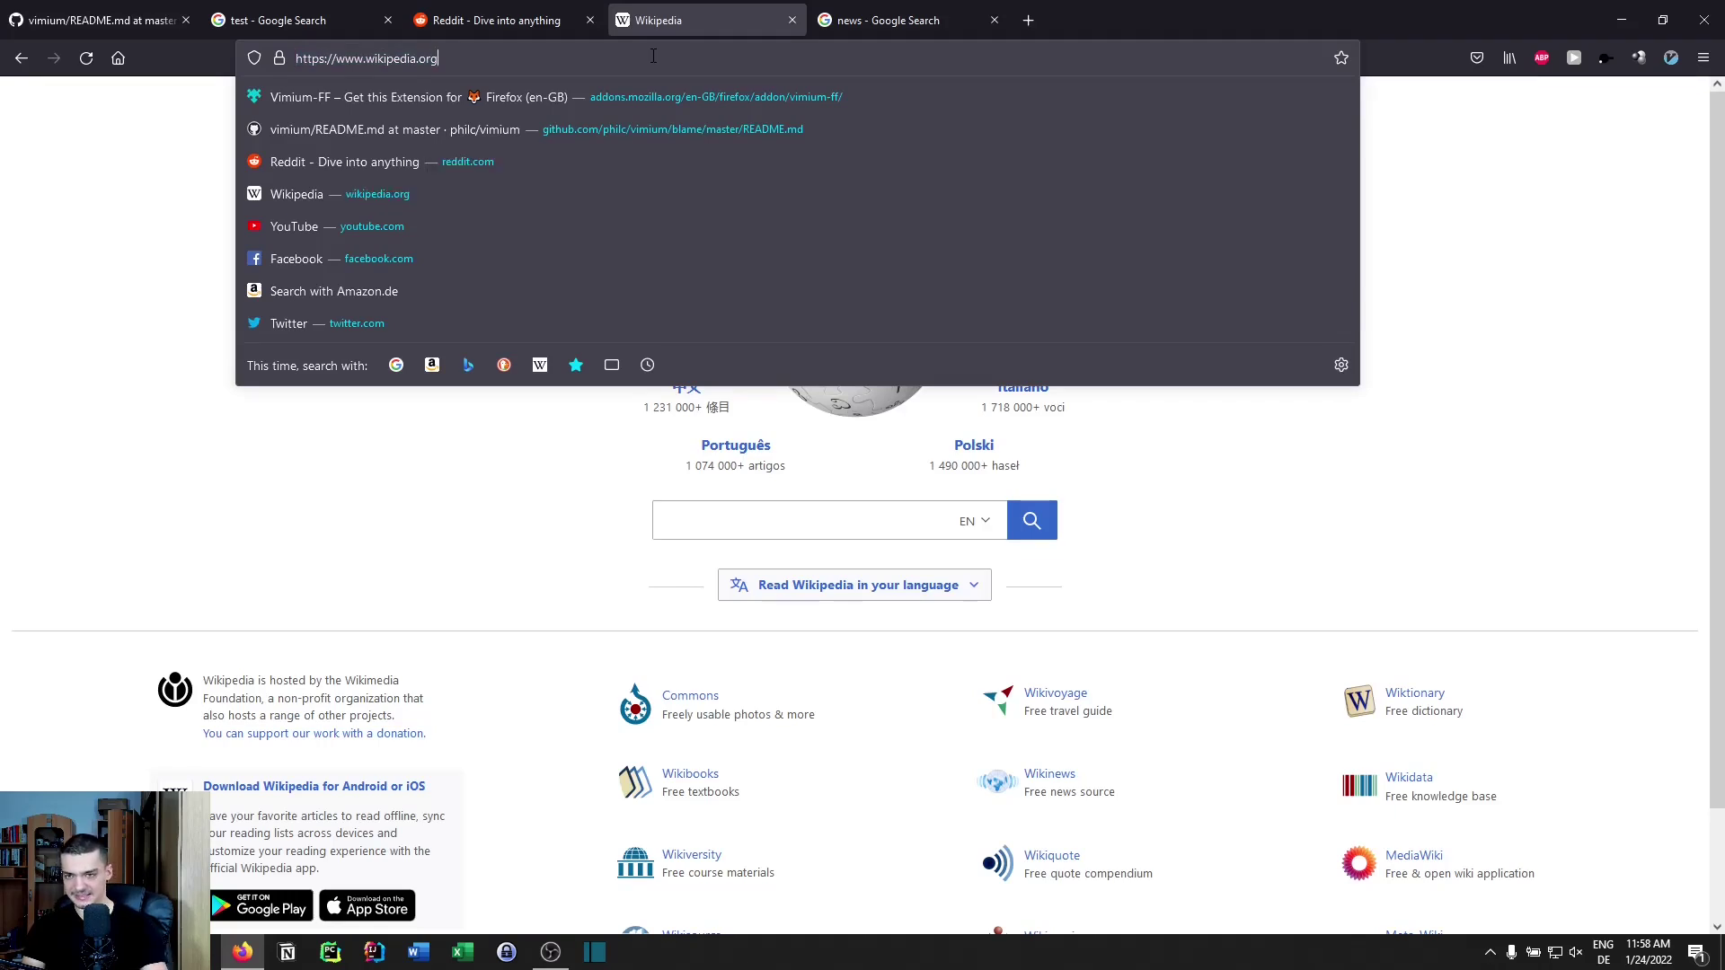
type("``")
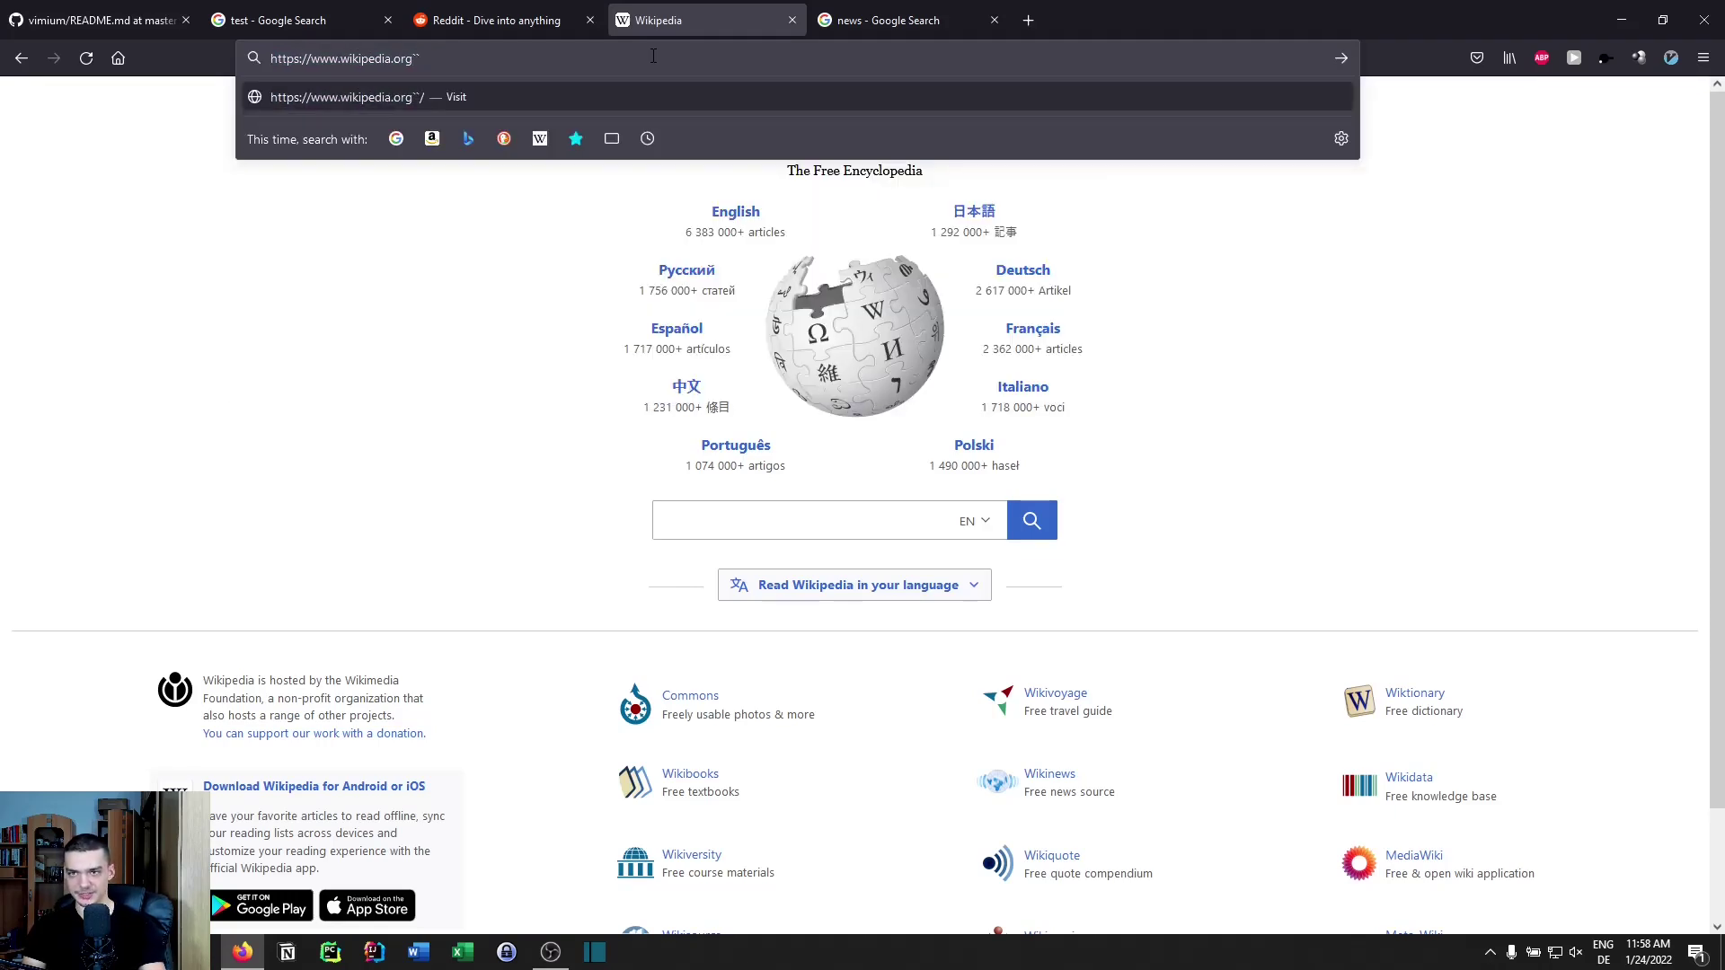
key("BackSpace")
key("BackSpace")
key("Escape")
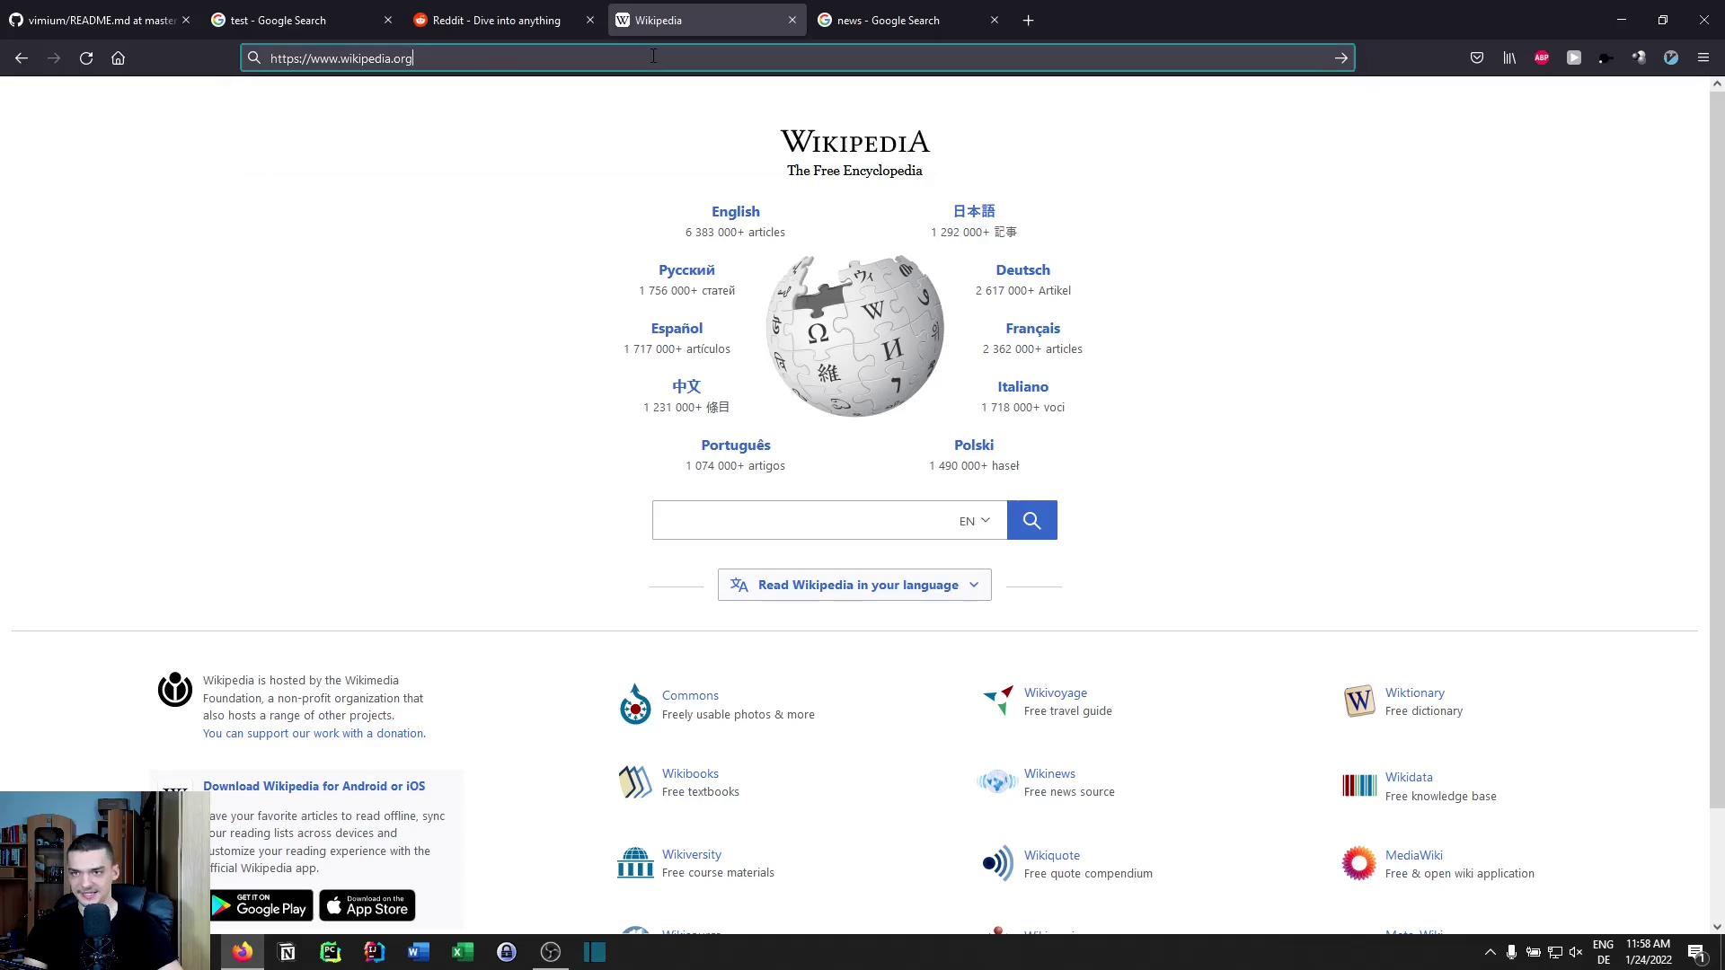
- Return to the README tab and switch the Windows input language to English (United States) with the US keyboard
left_click(69, 7)
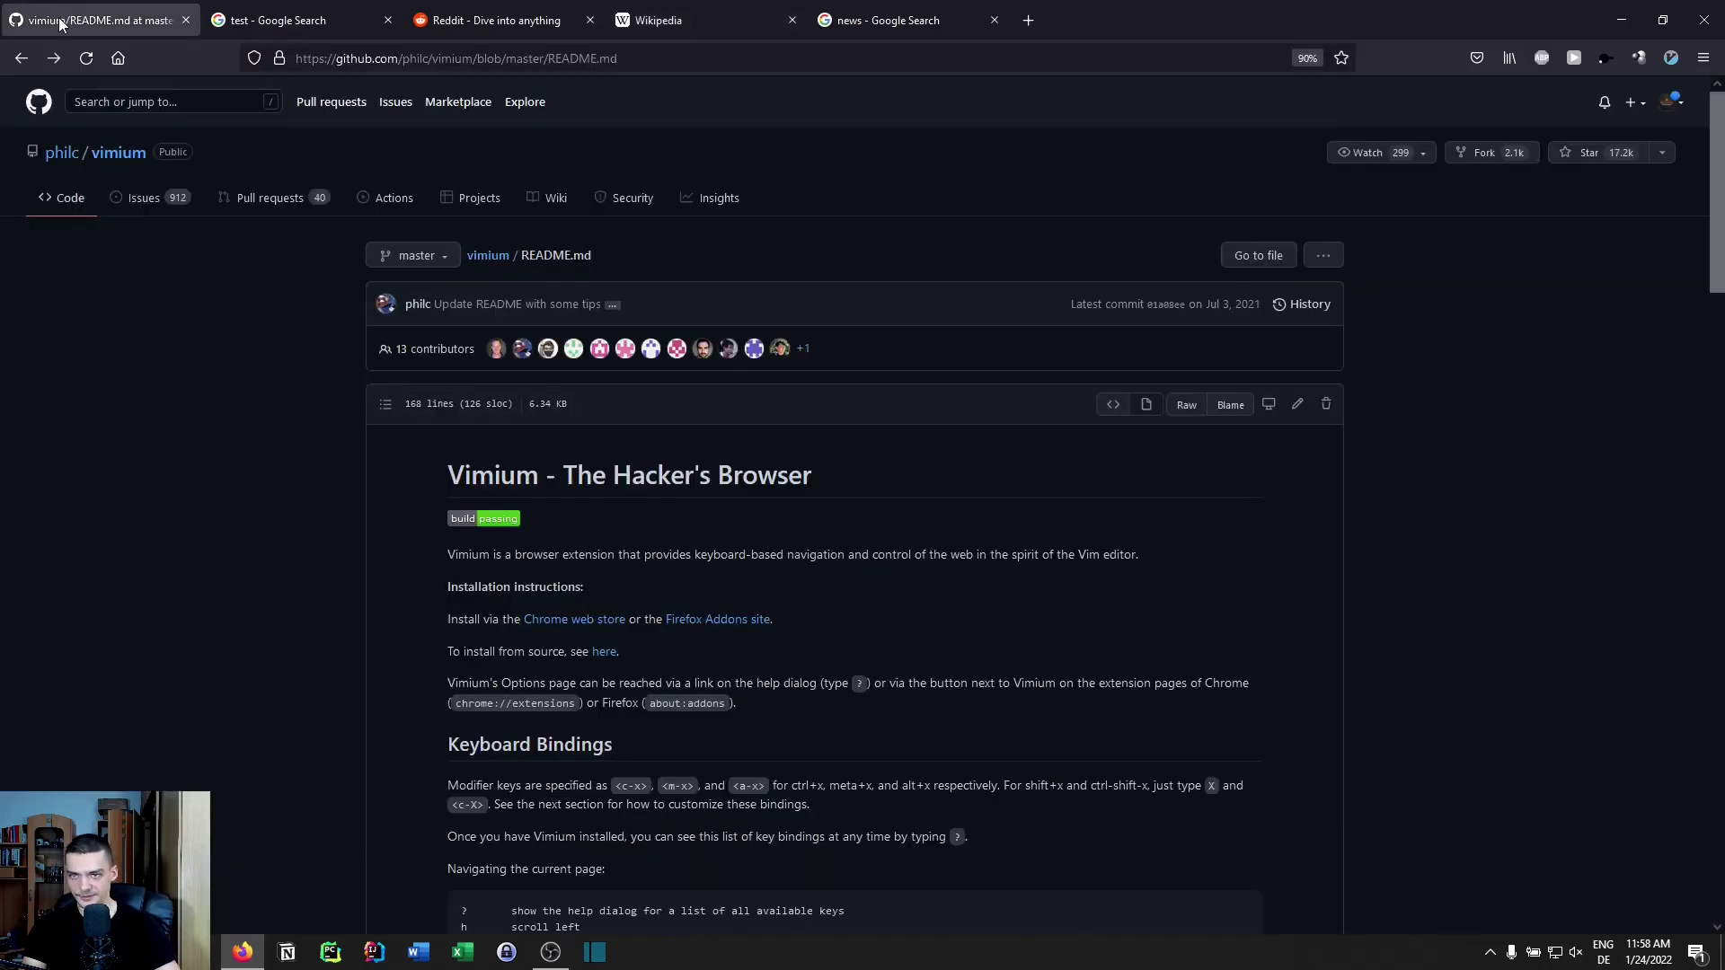
left_click(1611, 946)
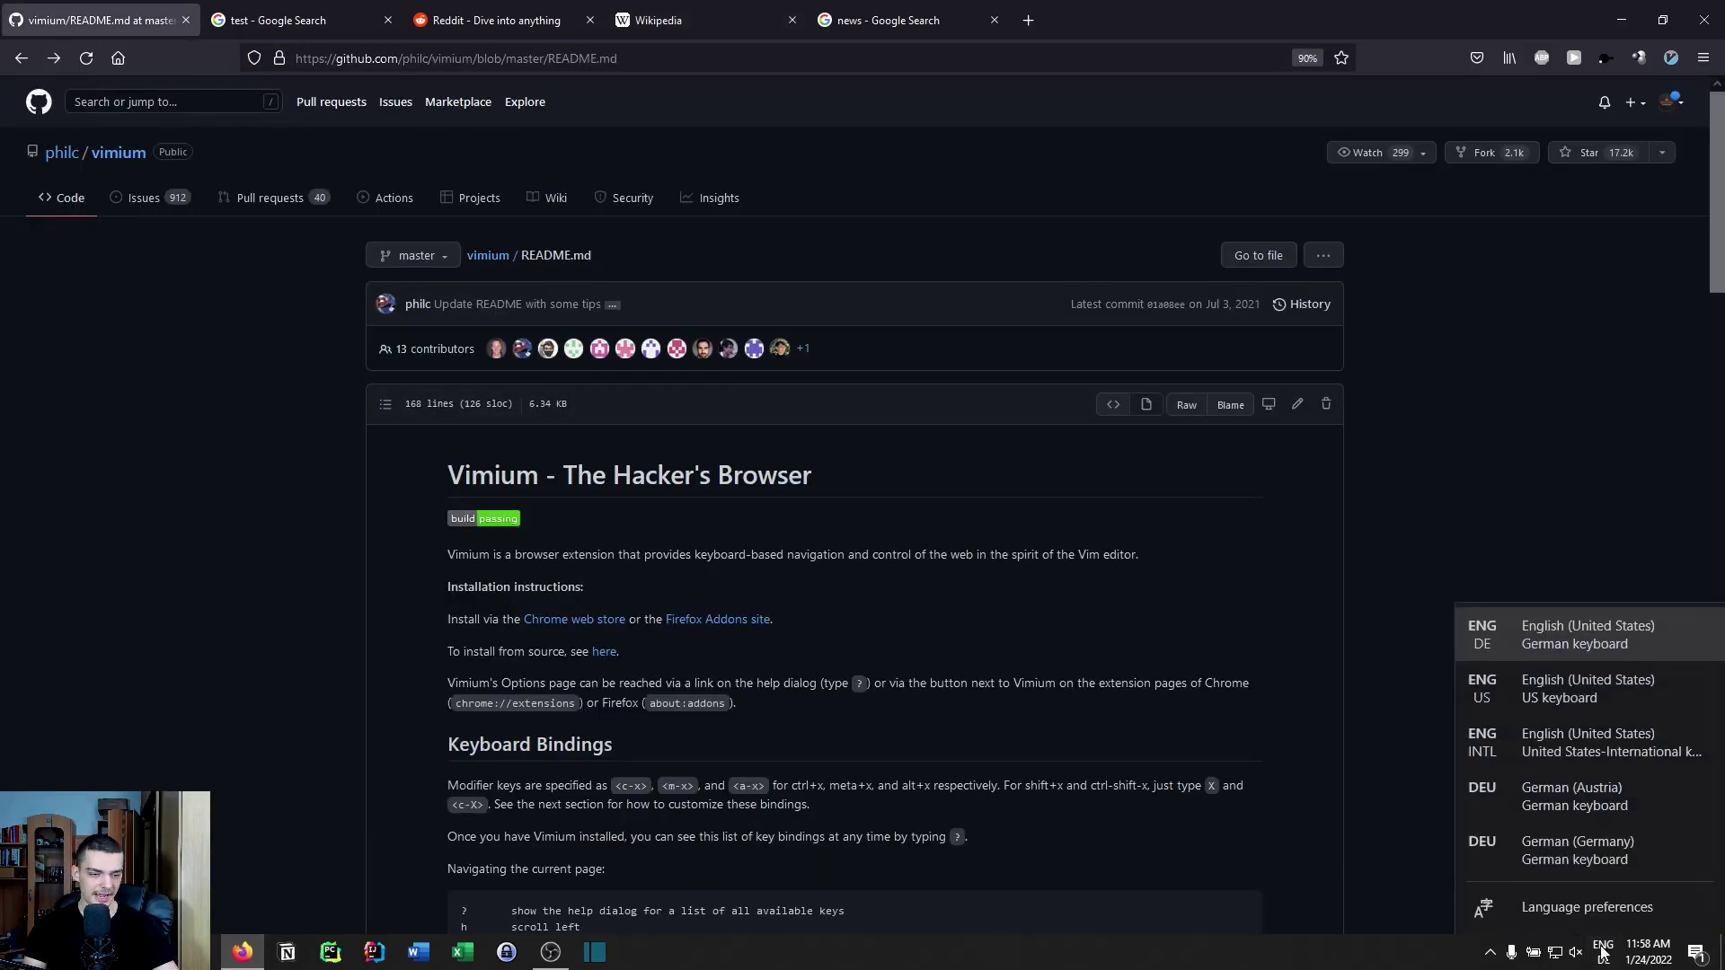
left_click(1564, 683)
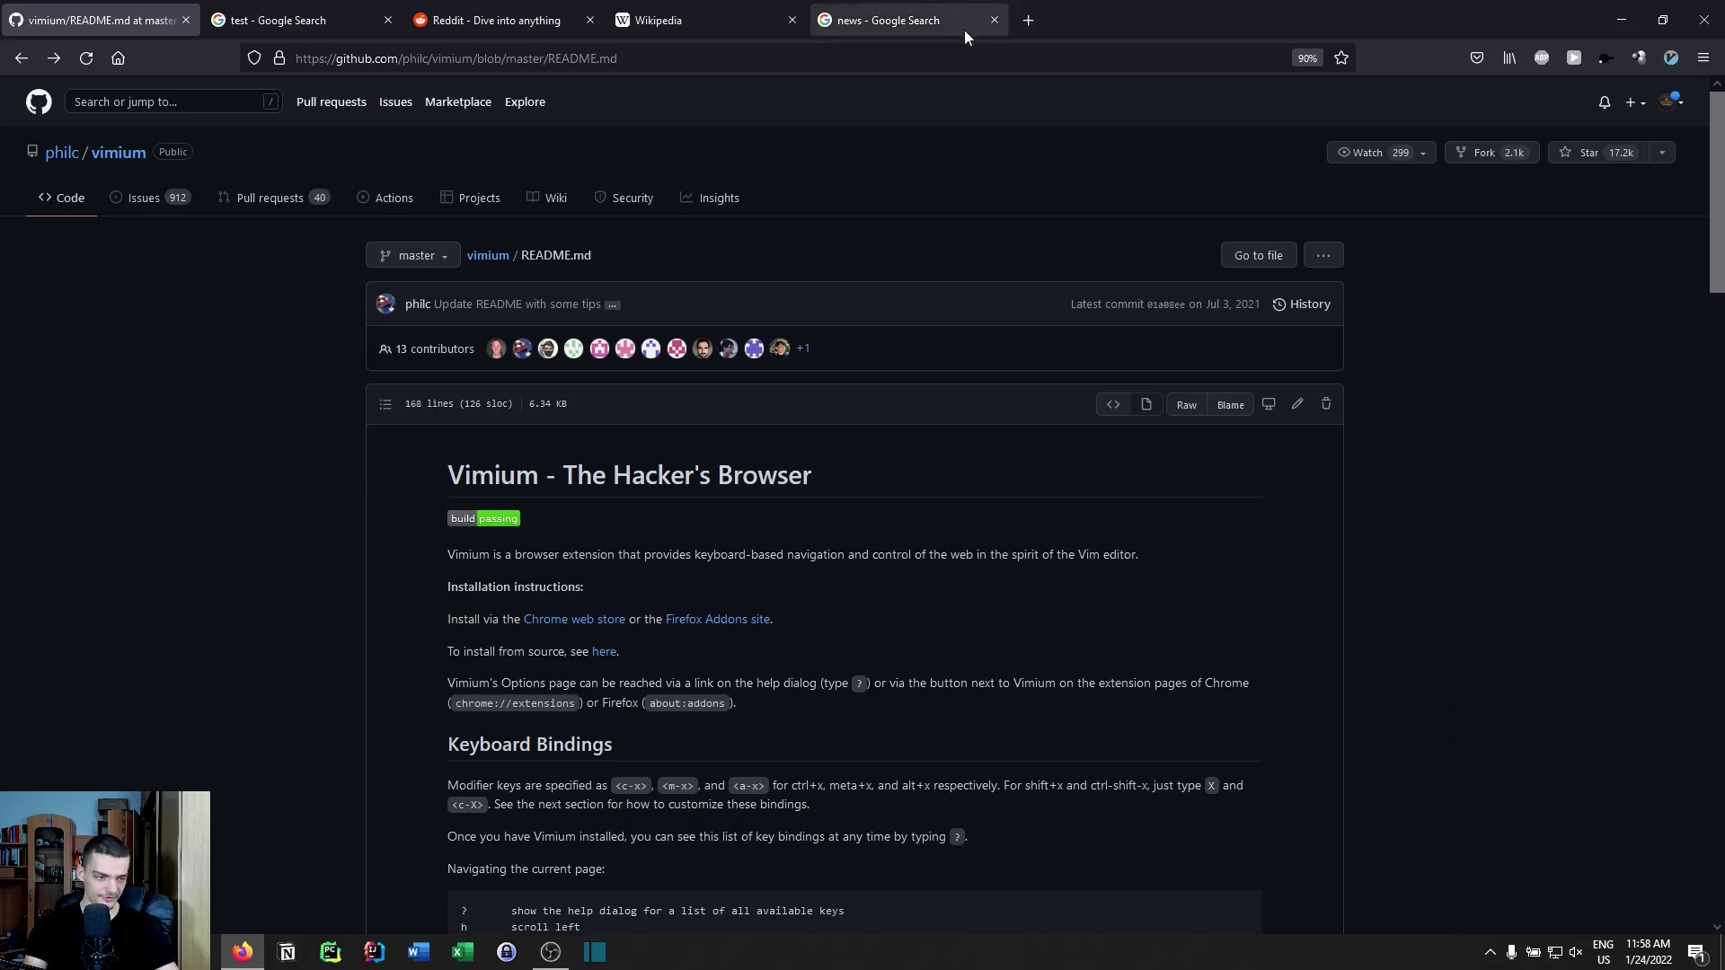
- Focus the address bar on the news search results tab, and return to the README tab
left_click(935, 22)
left_click(844, 58)
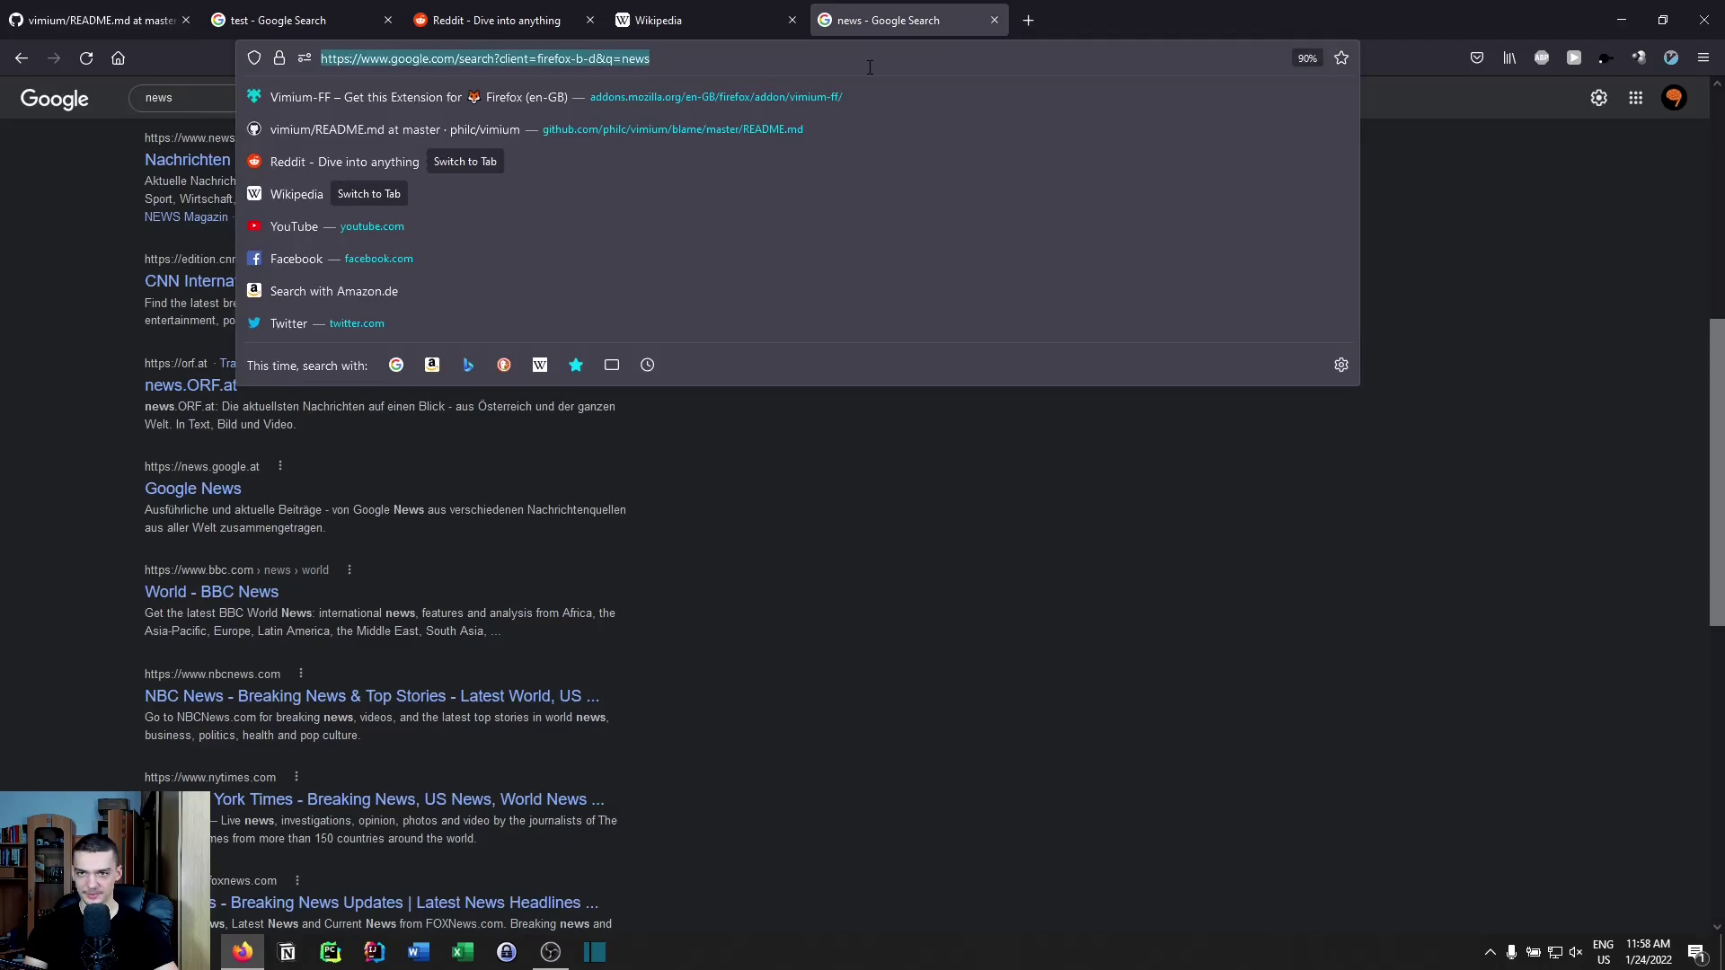
left_click(844, 58)
key("ctrl+1")
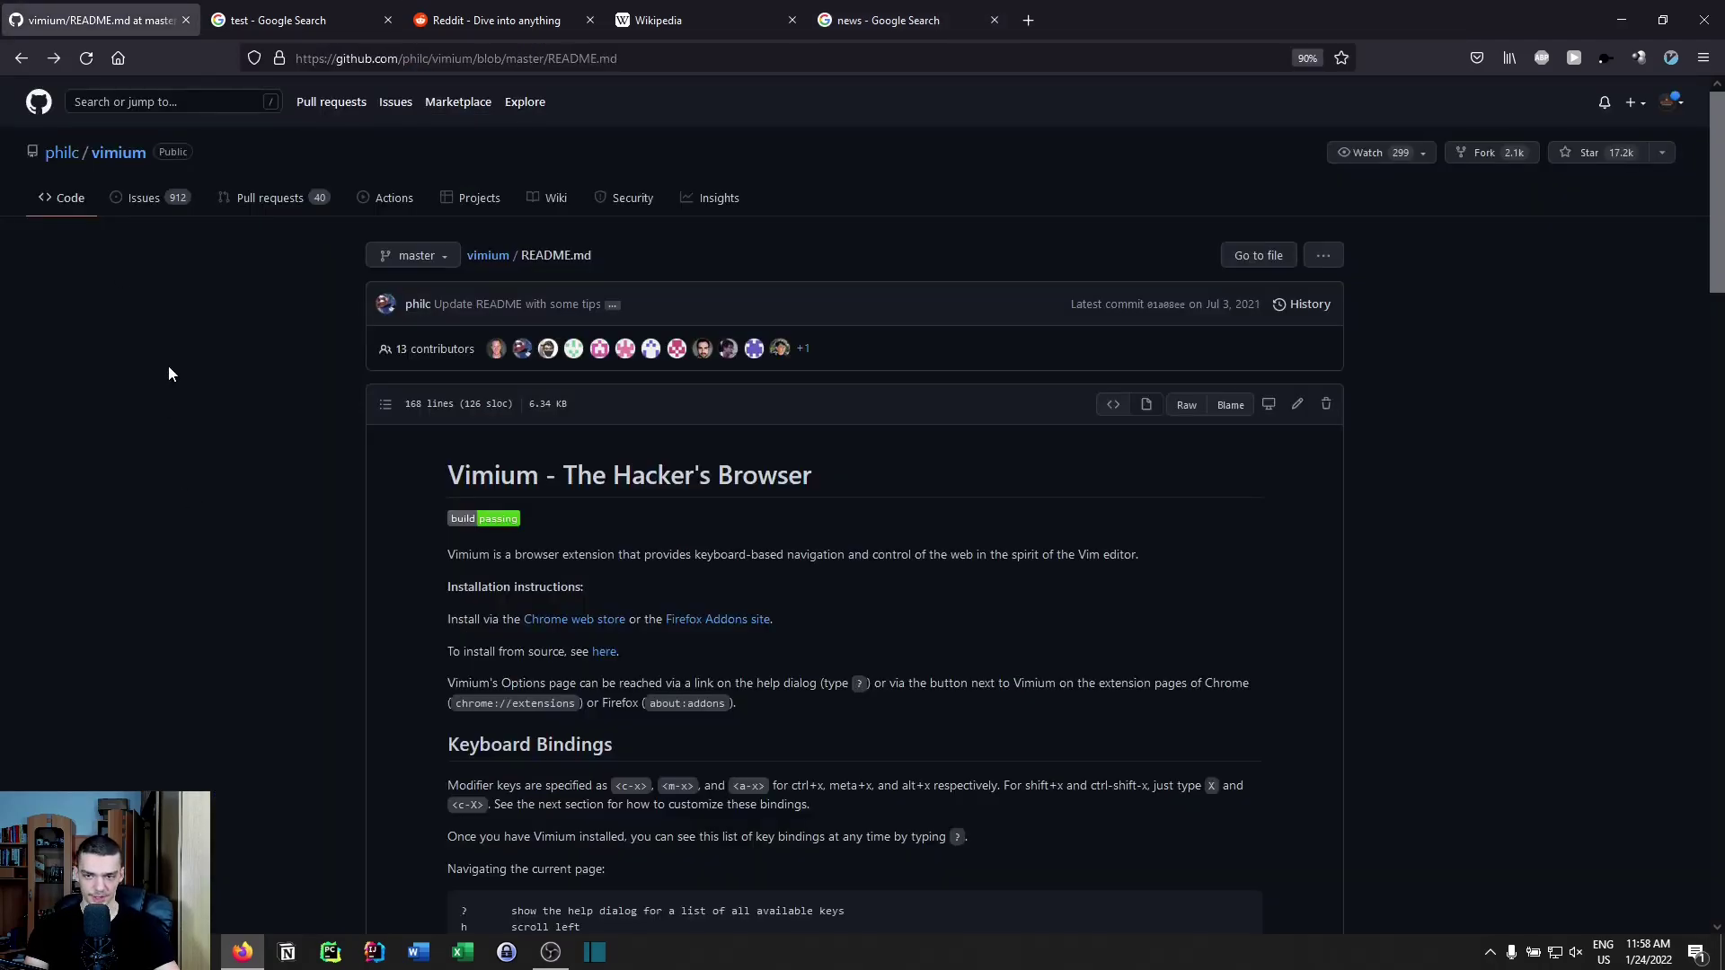
- Set a local Vimium mark "a" at the README's Keyboard Bindings section and move down to the Custom Key Mappings section
scroll(170, 377, "down", 5)
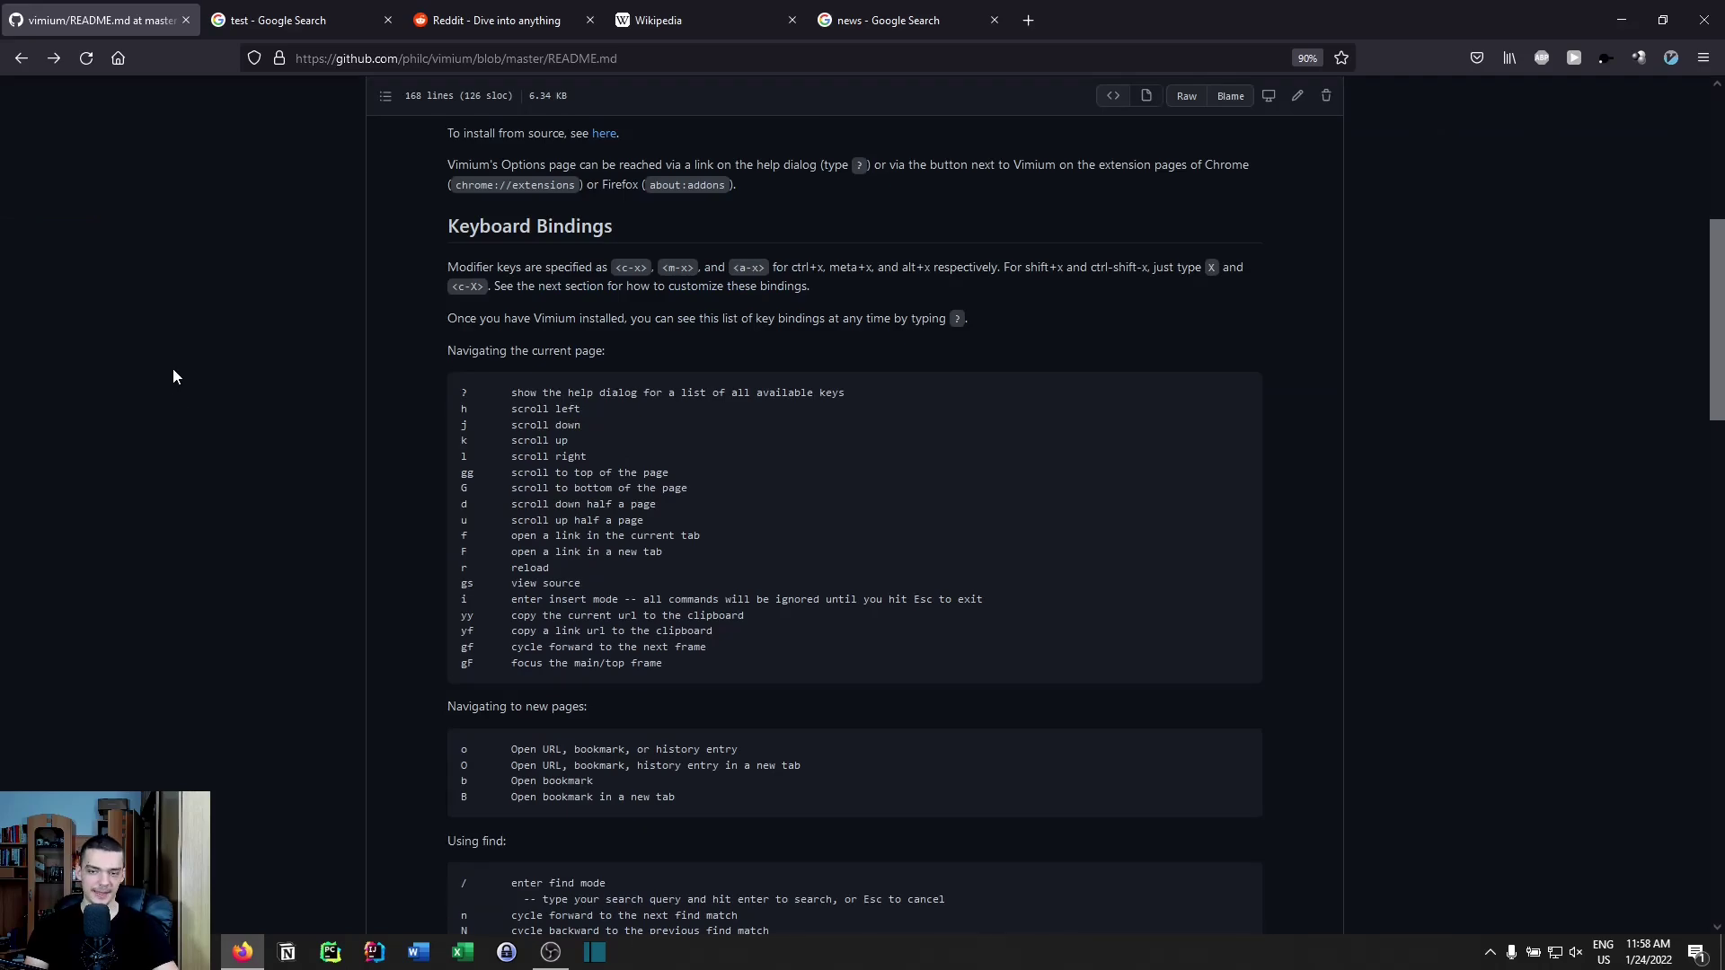
scroll(194, 334, "down", 3)
scroll(216, 351, "up", 3)
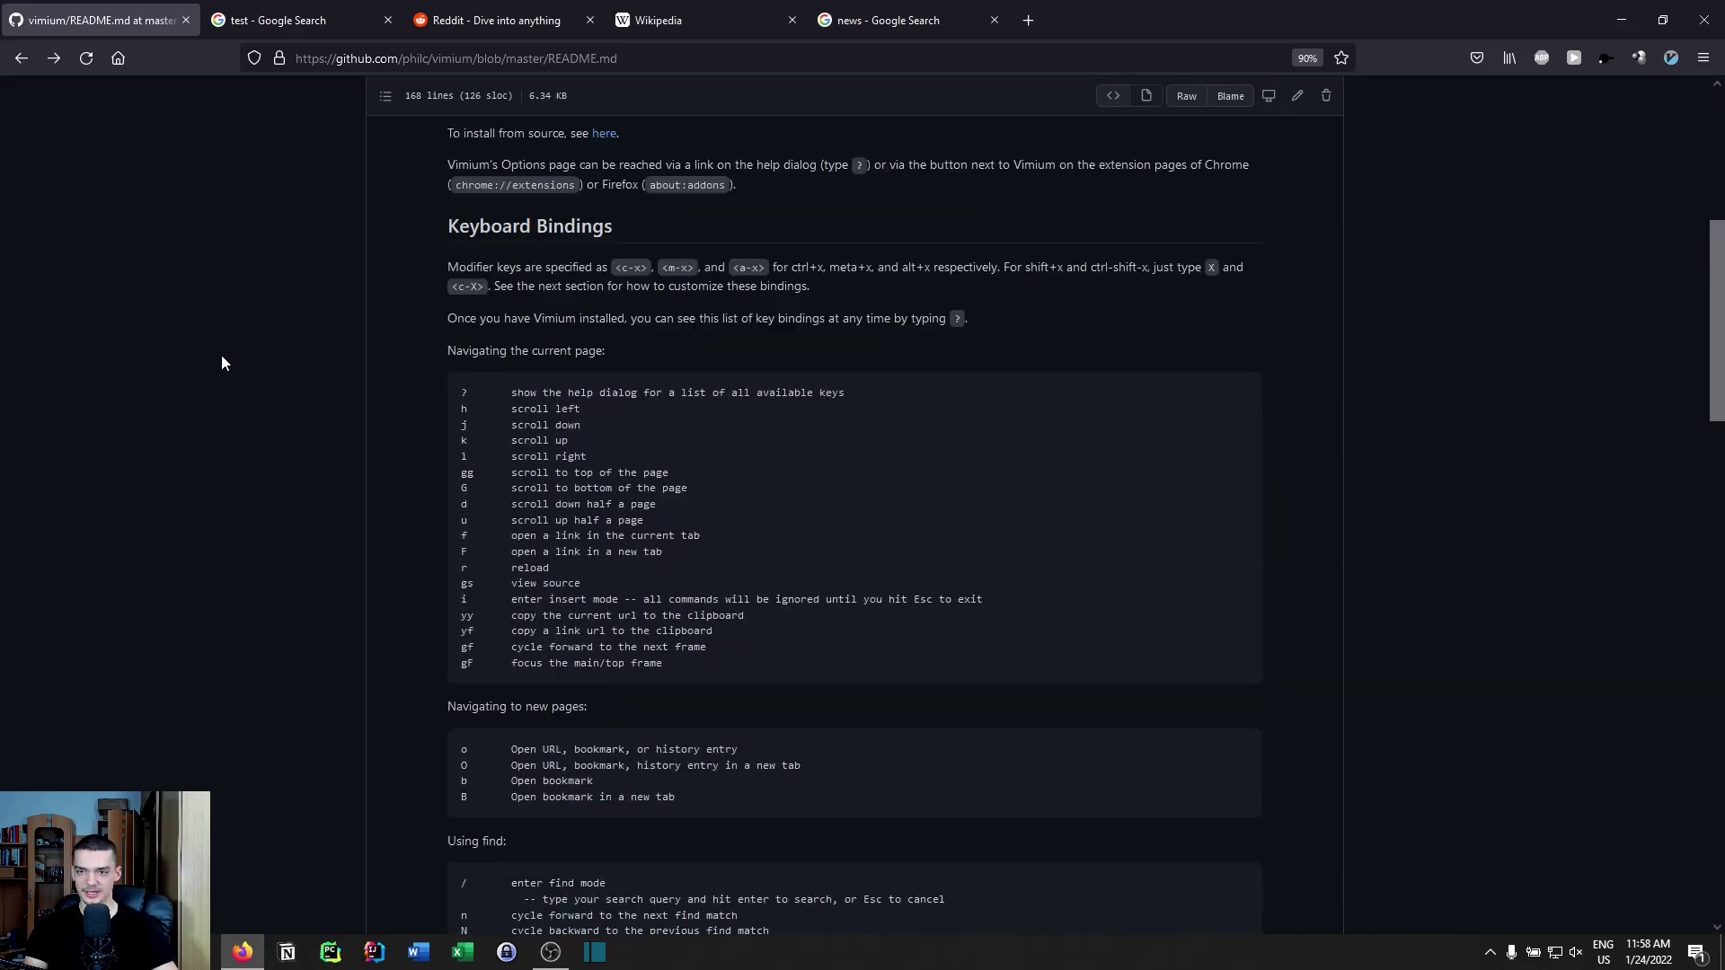
scroll(232, 341, "down", 1)
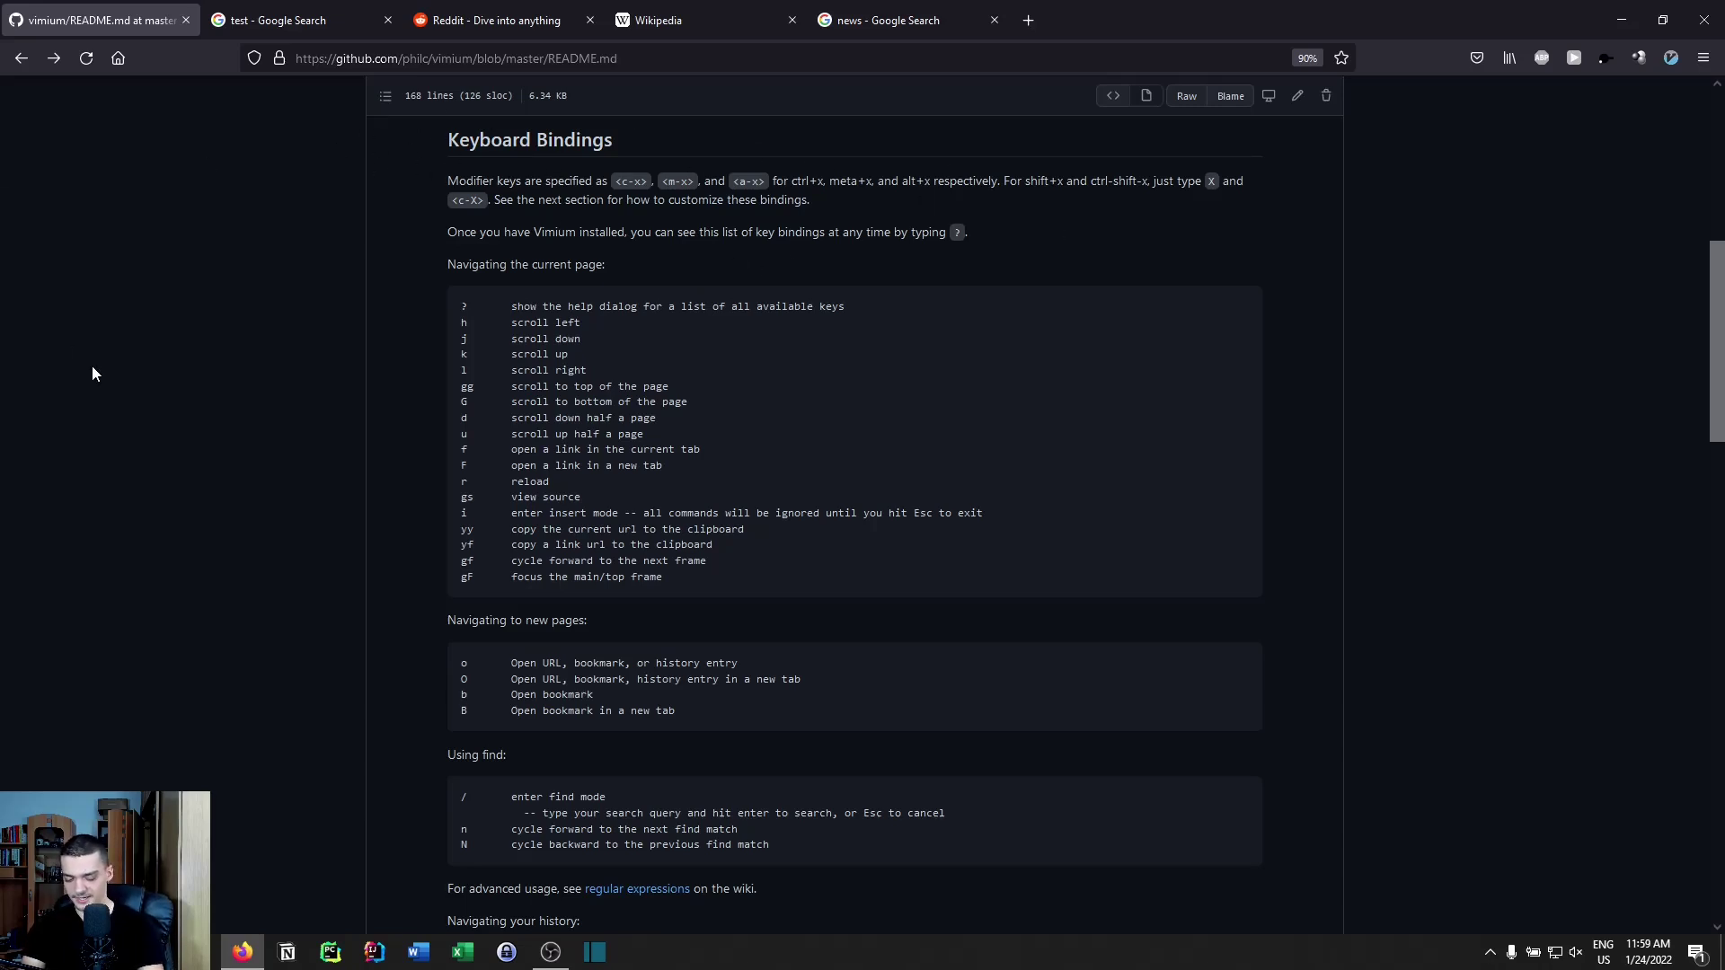
key("m")
key("a")
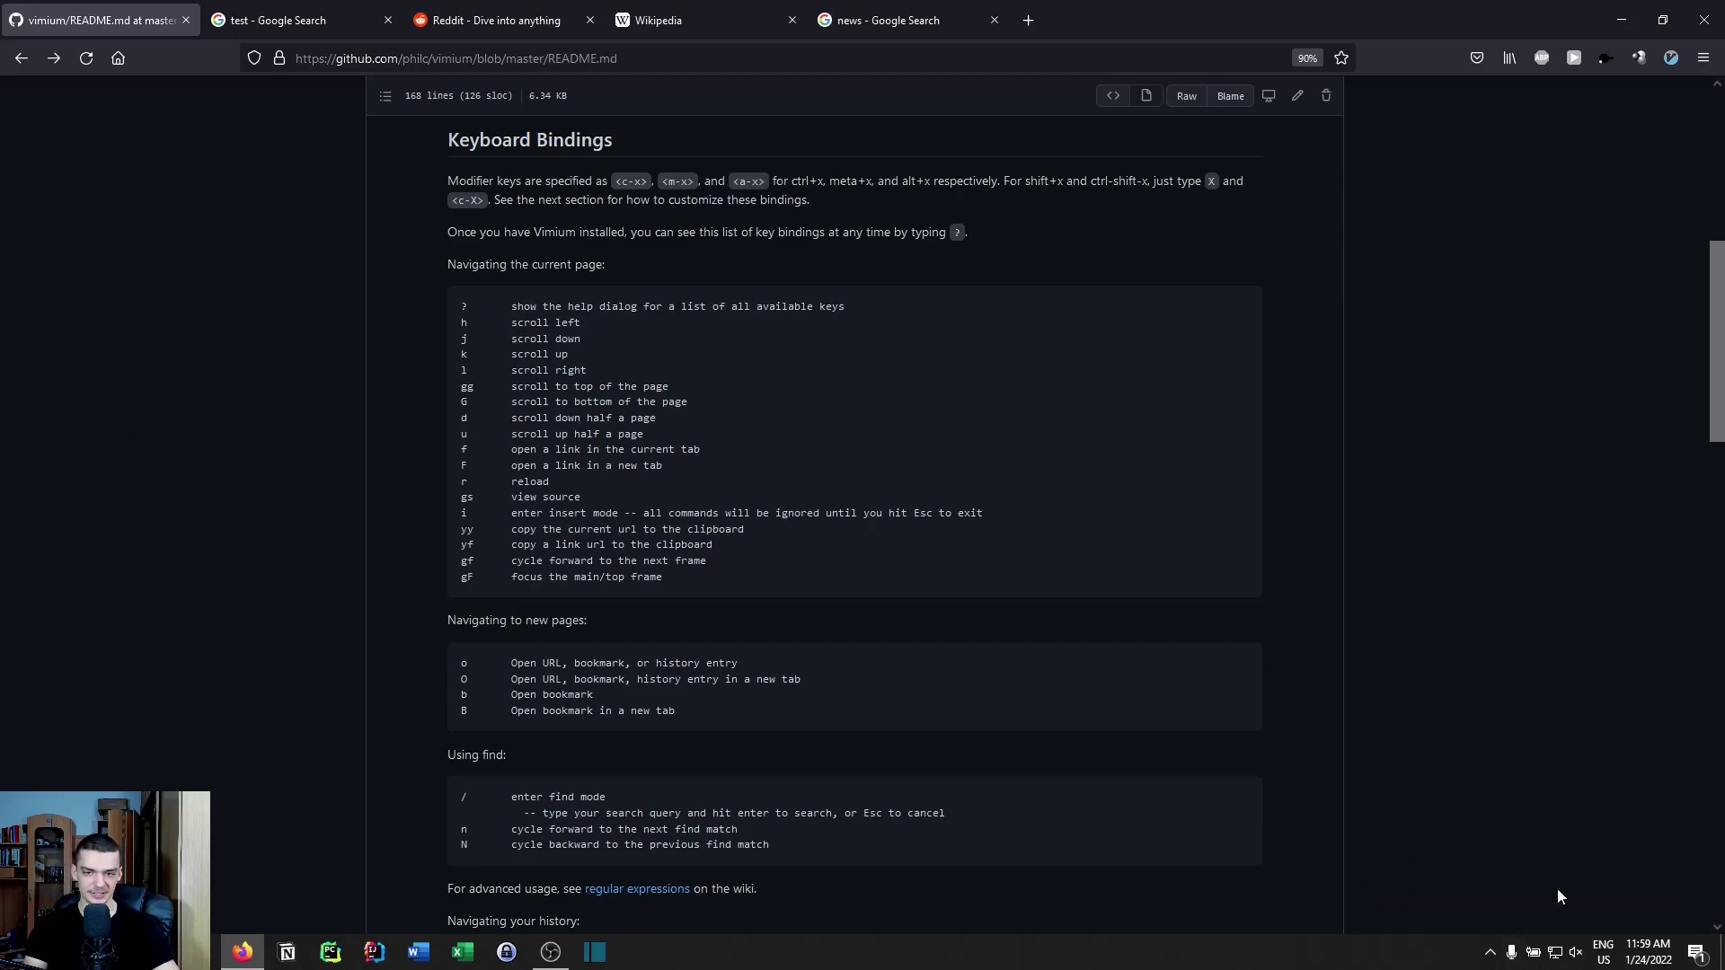
scroll(1216, 446, "down", 15)
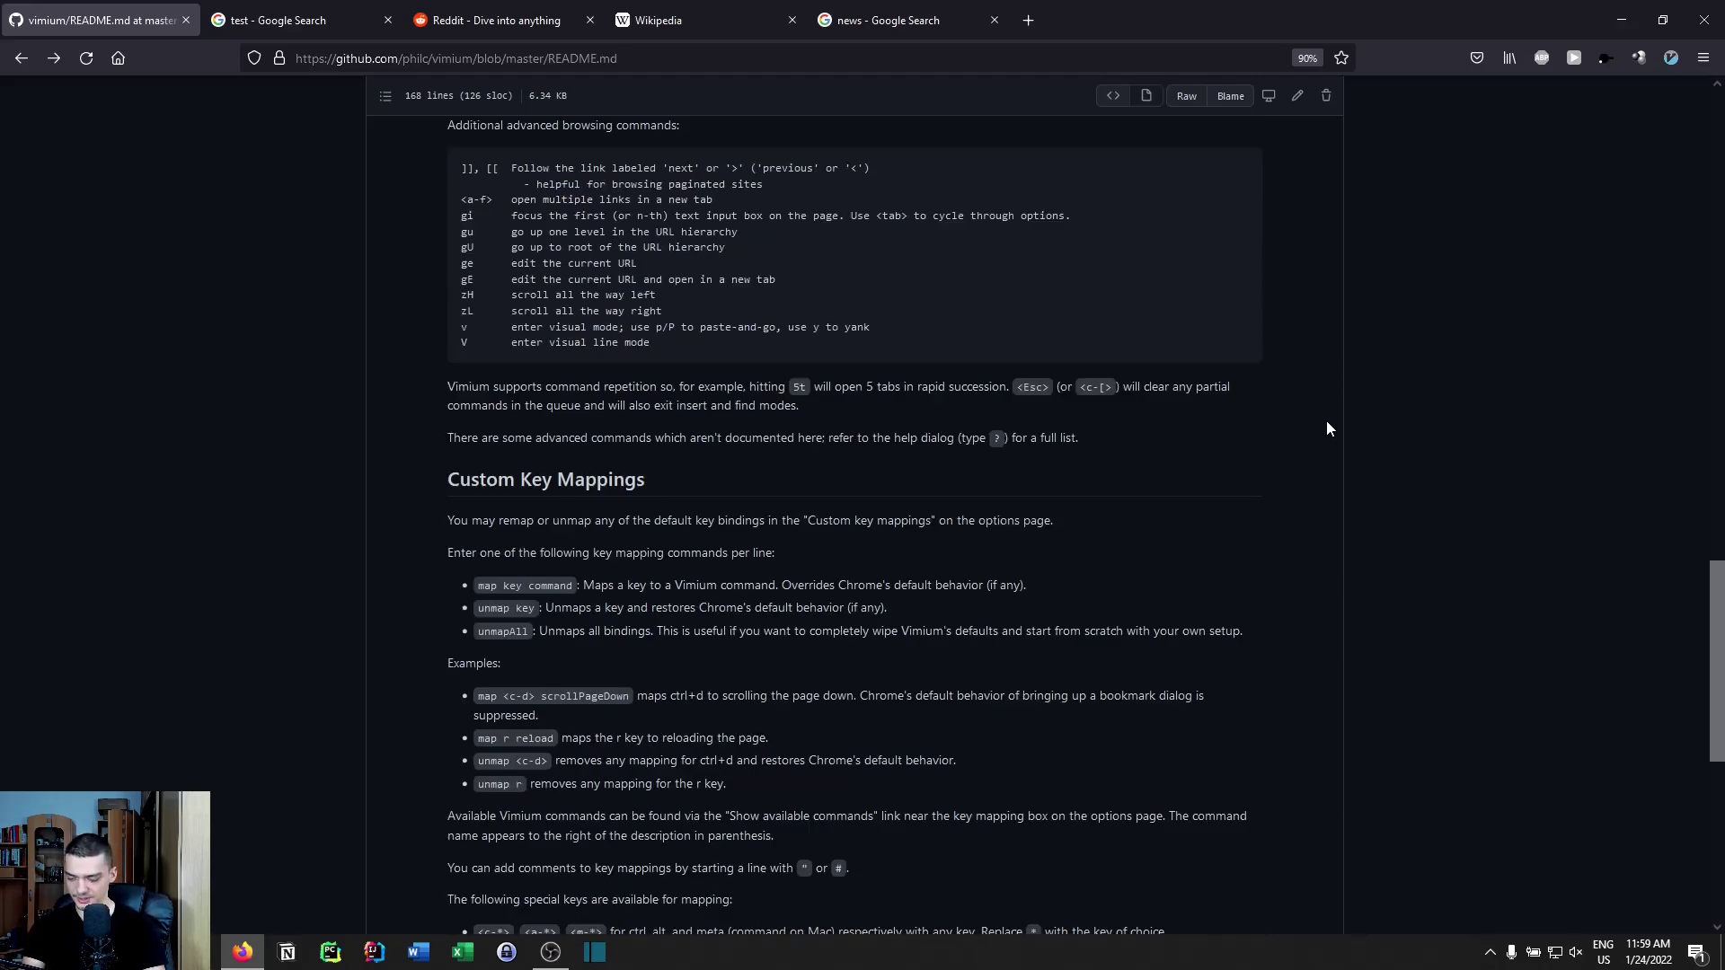
- Jump back to local mark "a" at the README's Keyboard Bindings section
key("grave")
key("a")
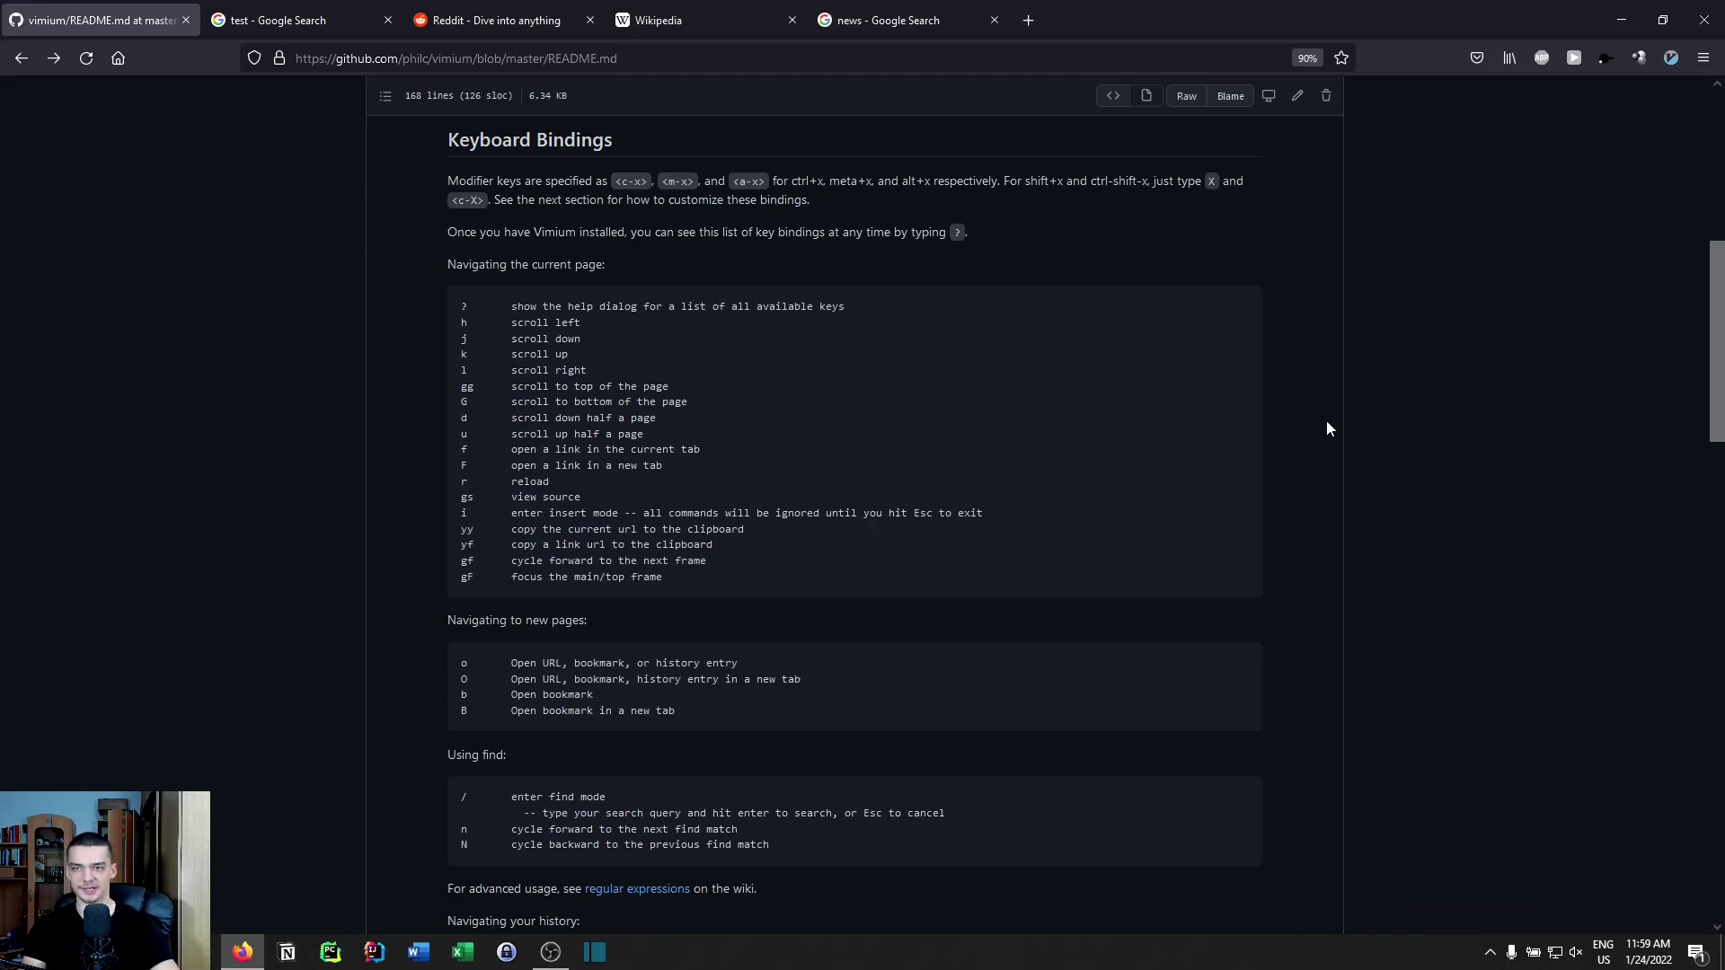
- Try jumping to local mark "a" from the Reddit tab, and return to the README tab
left_click(480, 7)
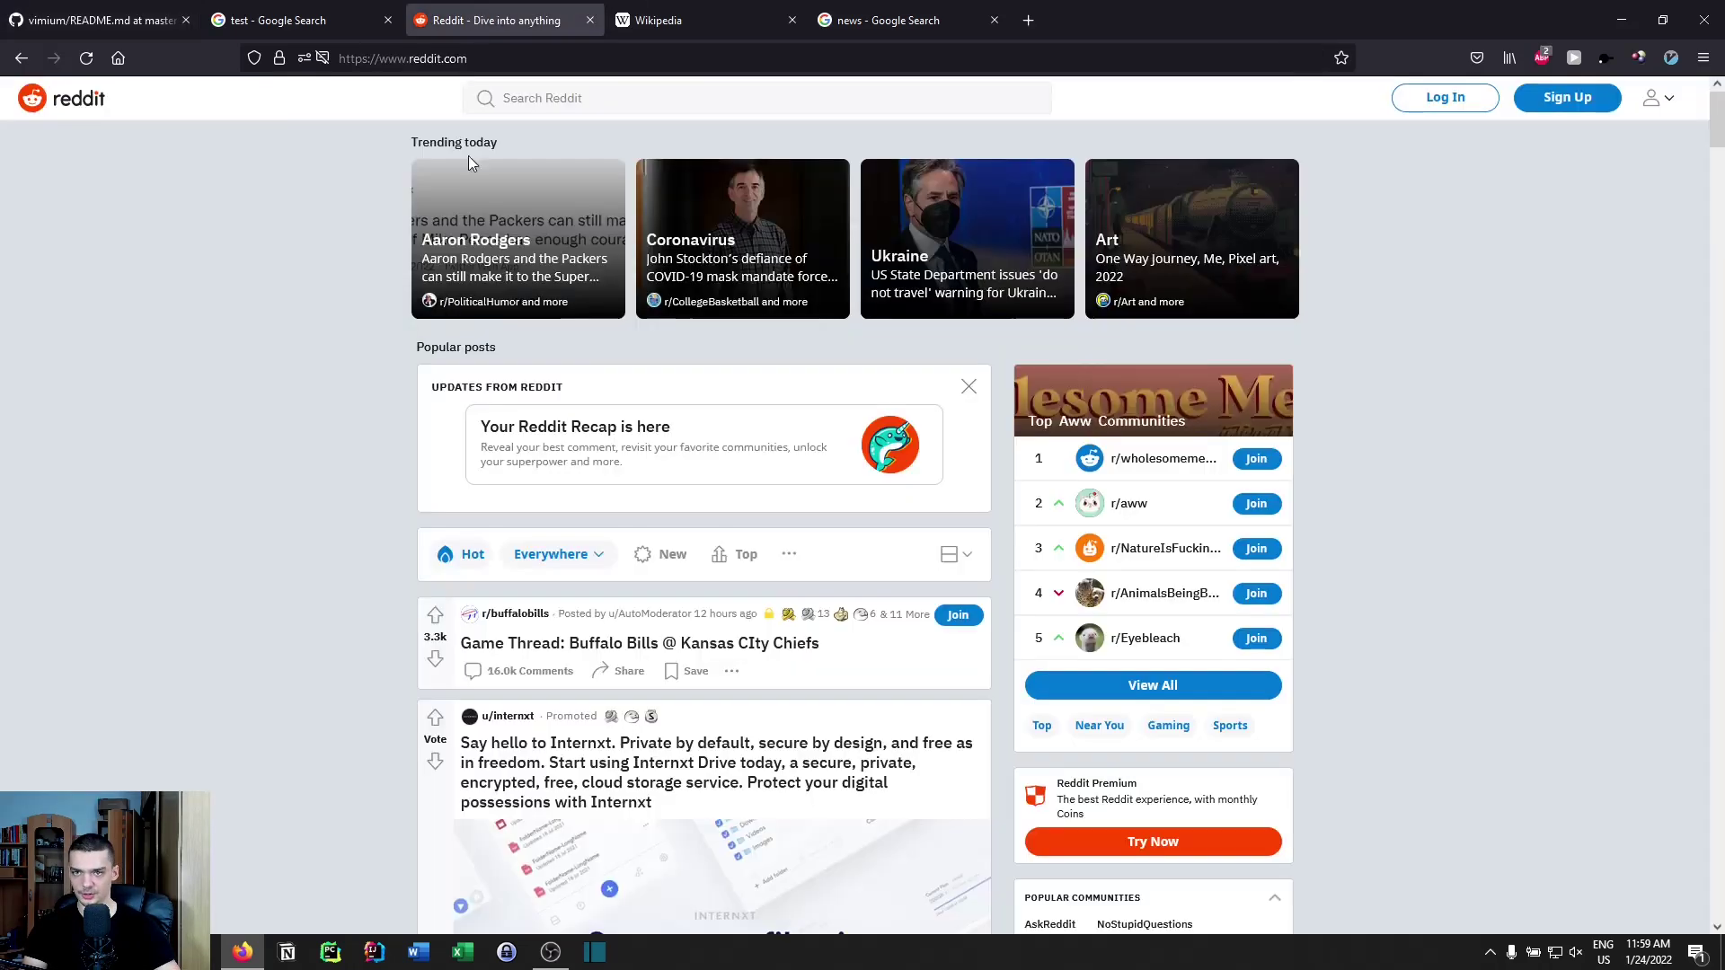
key("grave")
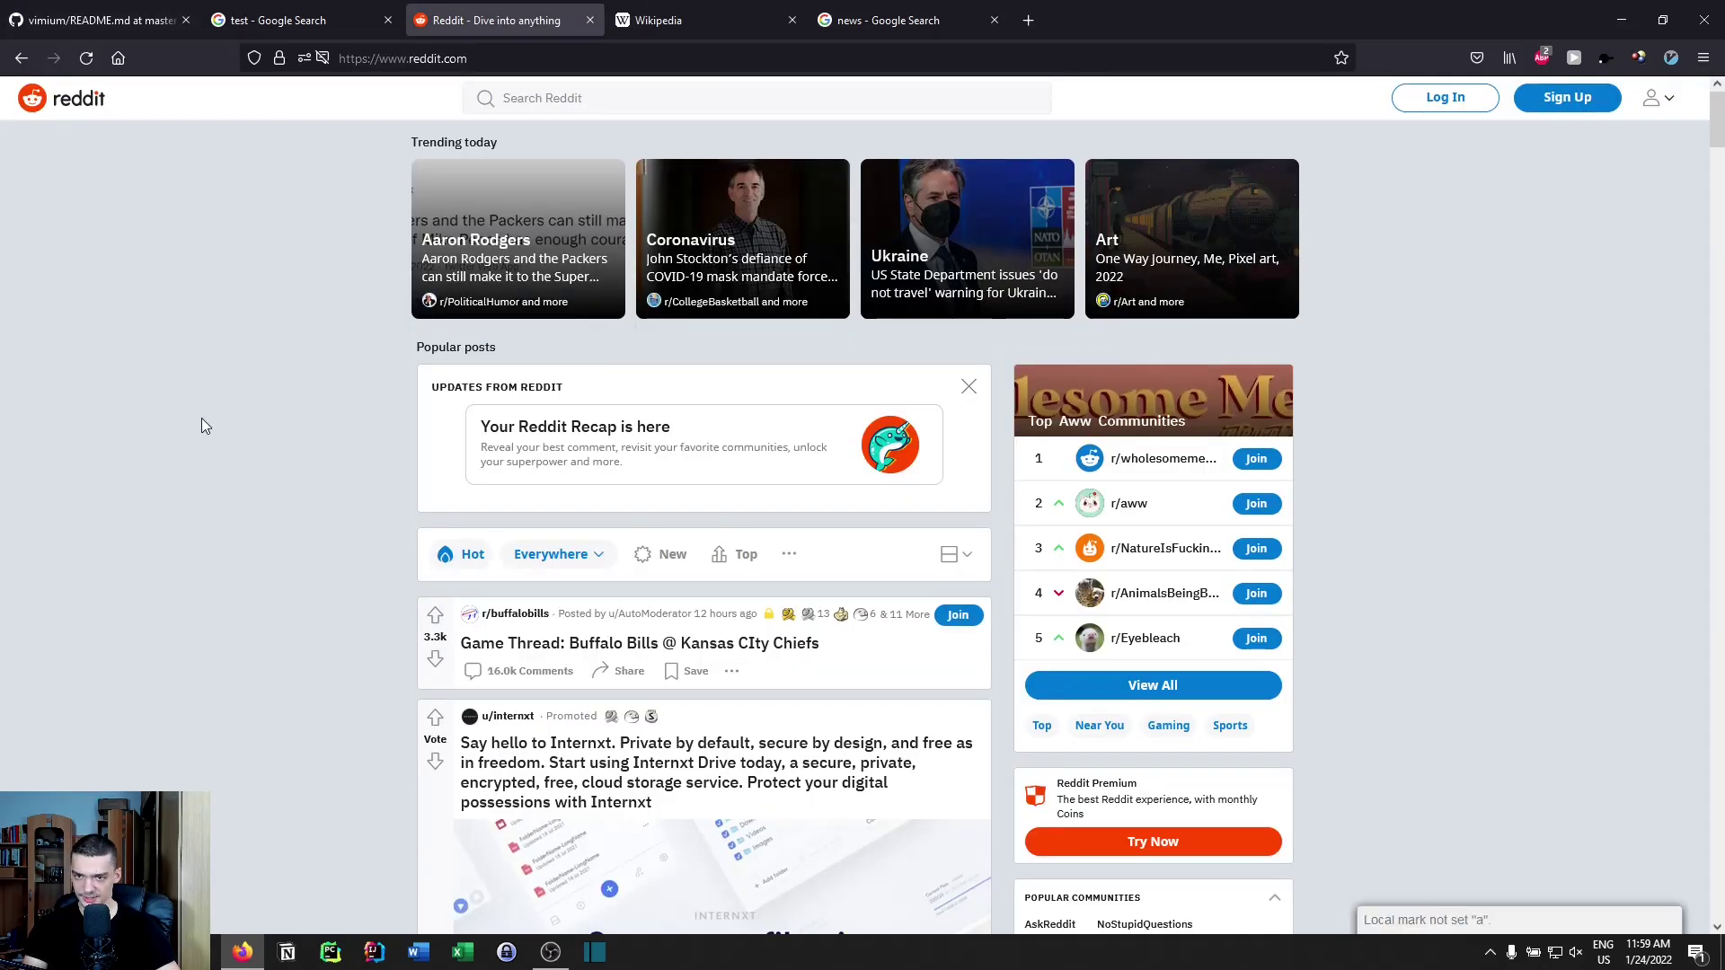
key("shift+a")
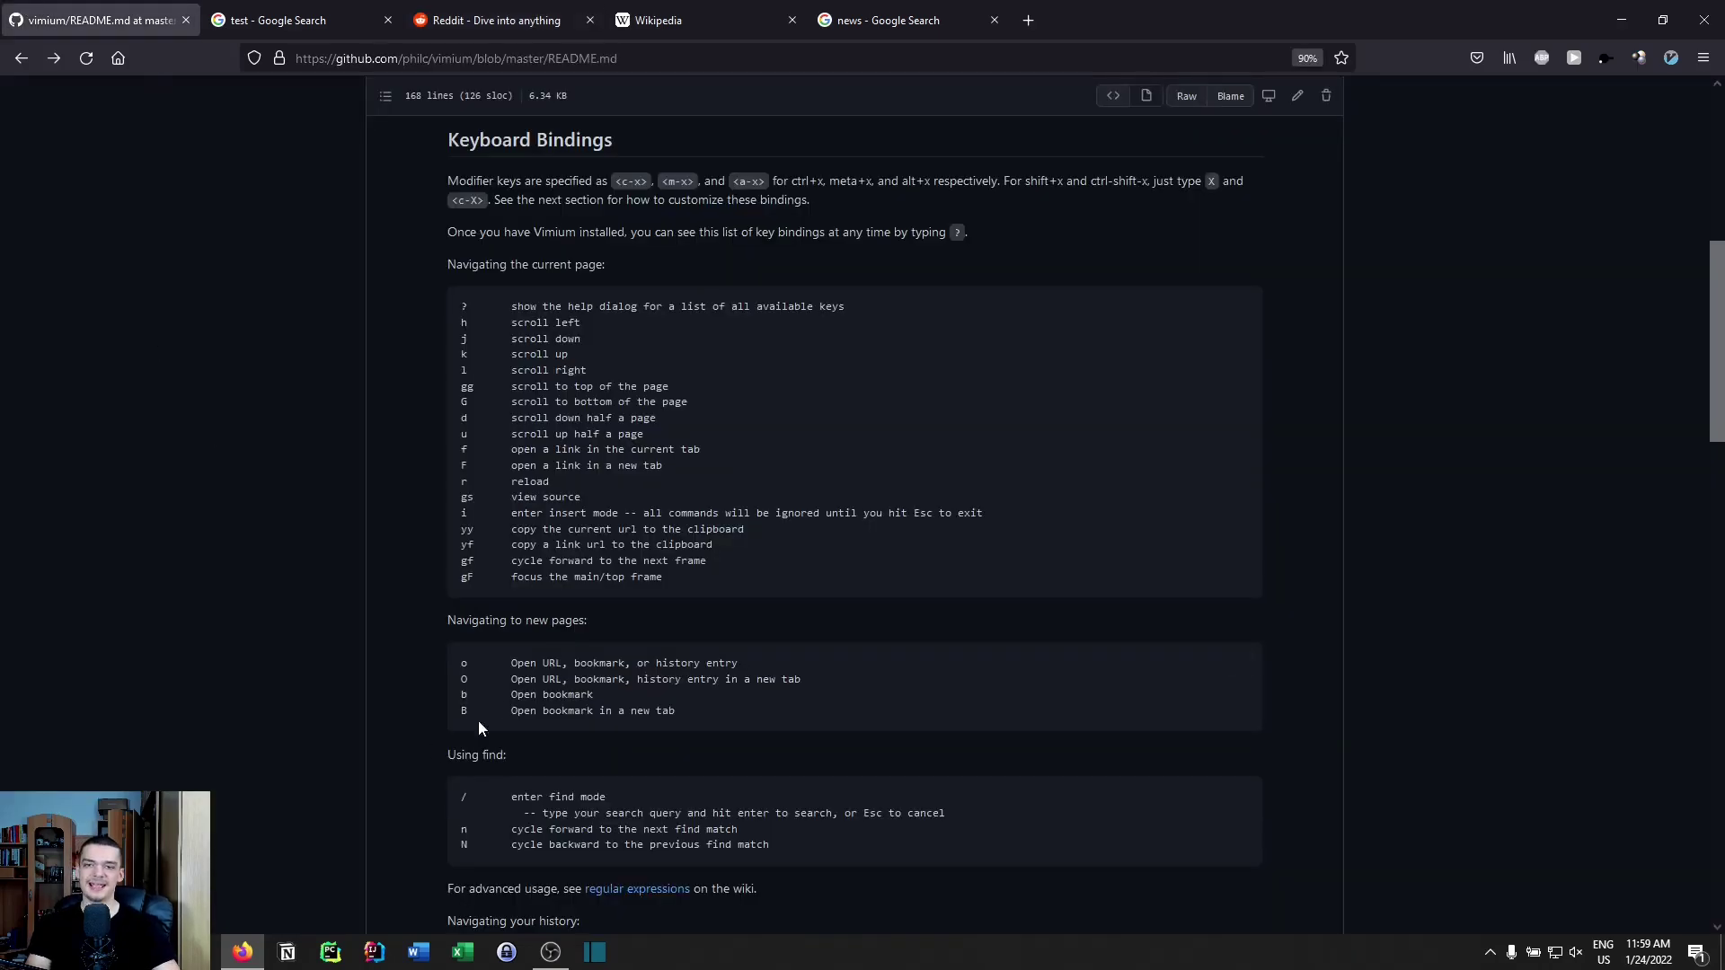
- Open the English Wikipedia main page in the Wikipedia tab and go to the Activision Blizzard article
key("d")
key("d")
key("d")
scroll(470, 519, "down", 10)
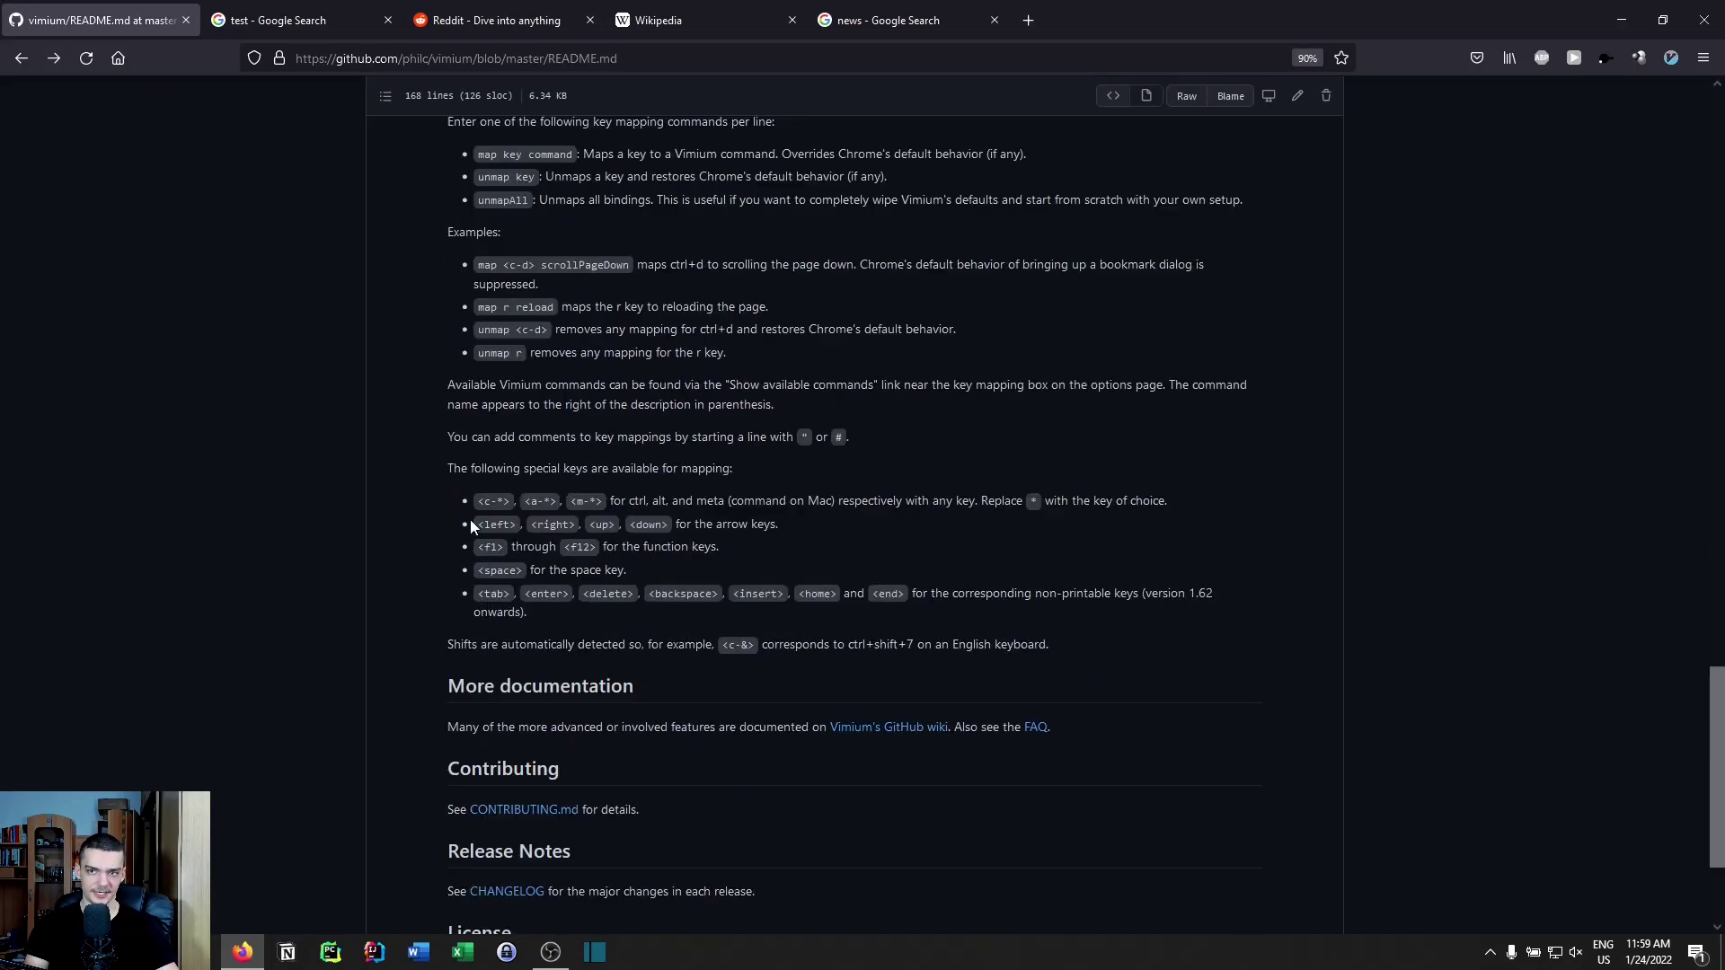
left_click(706, 13)
scroll(685, 450, "down", 2)
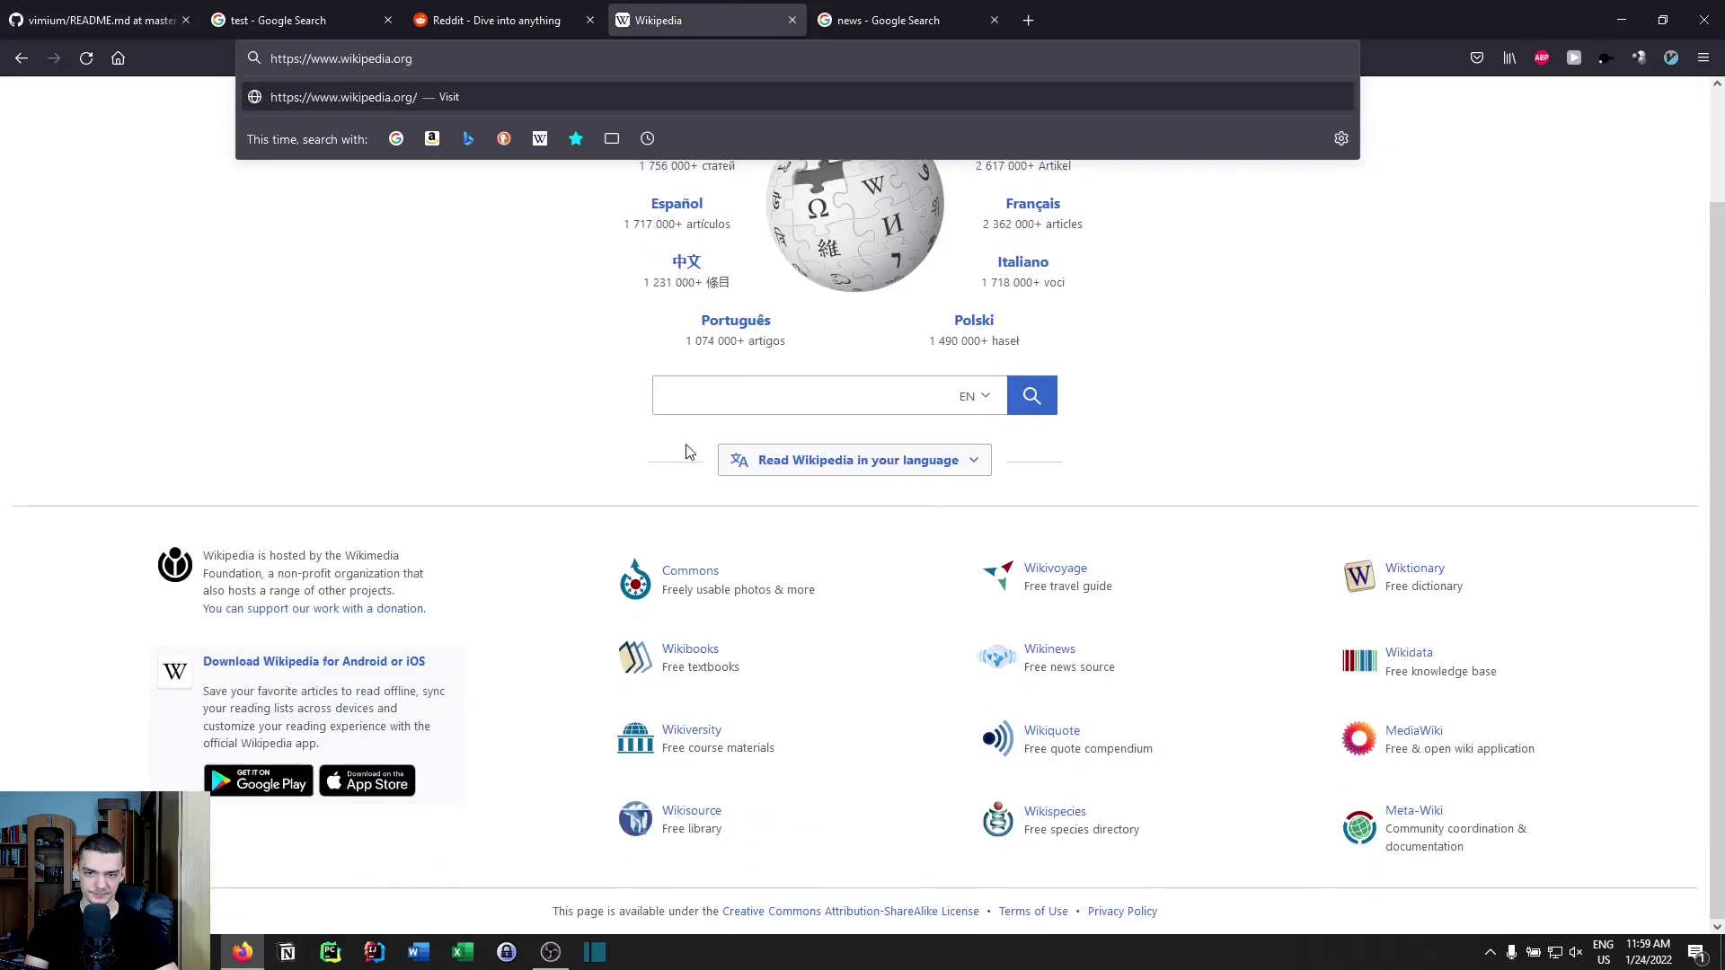
scroll(369, 481, "up", 2)
left_click(370, 482)
left_click(772, 230)
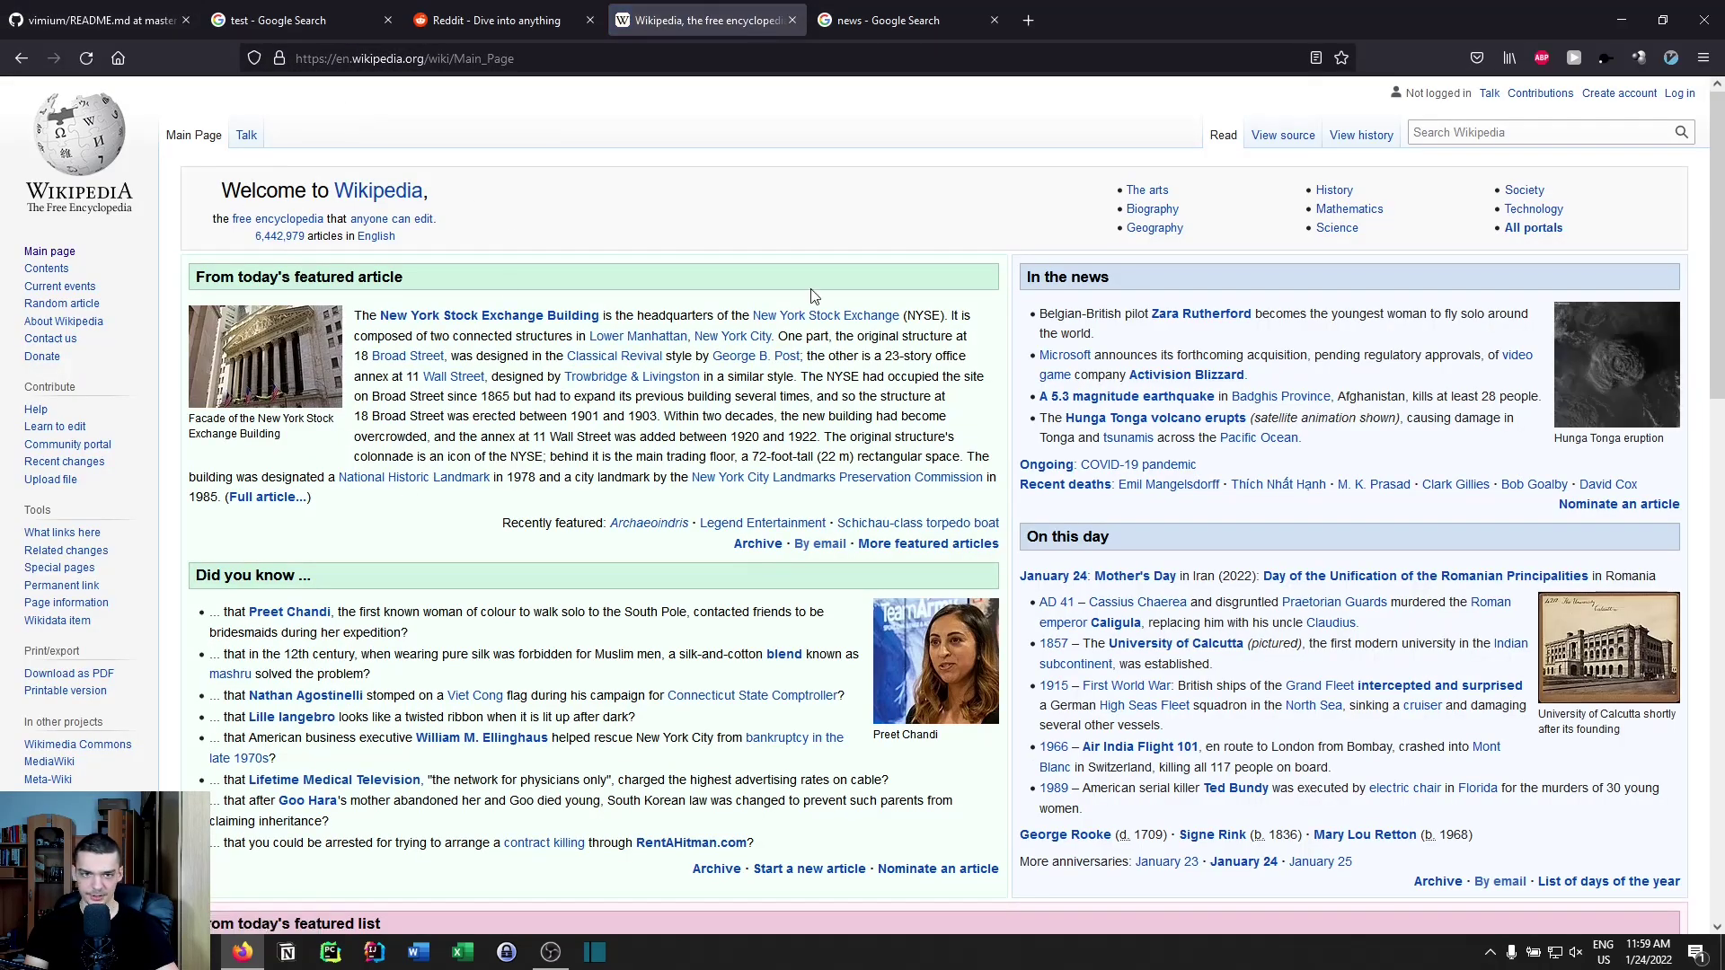
left_click(1179, 381)
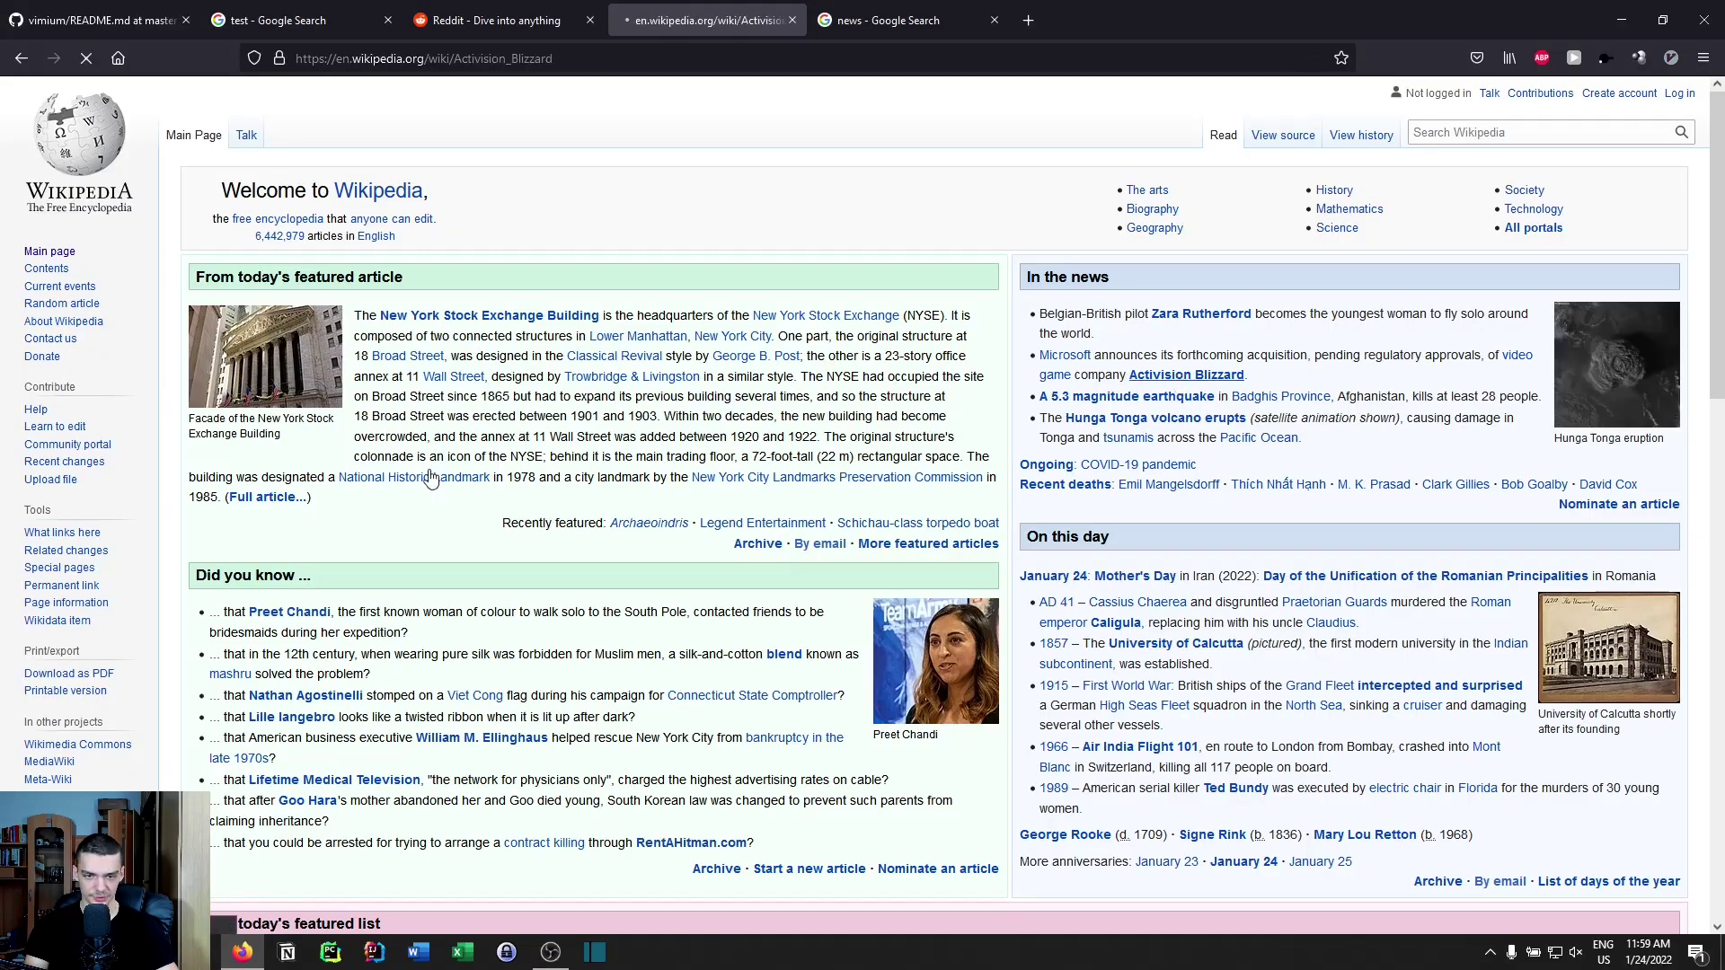
- Set a local Vimium mark "k" at the Other legal disputes section of the Activision Blizzard article
scroll(426, 419, "down", 20)
scroll(425, 419, "down", 20)
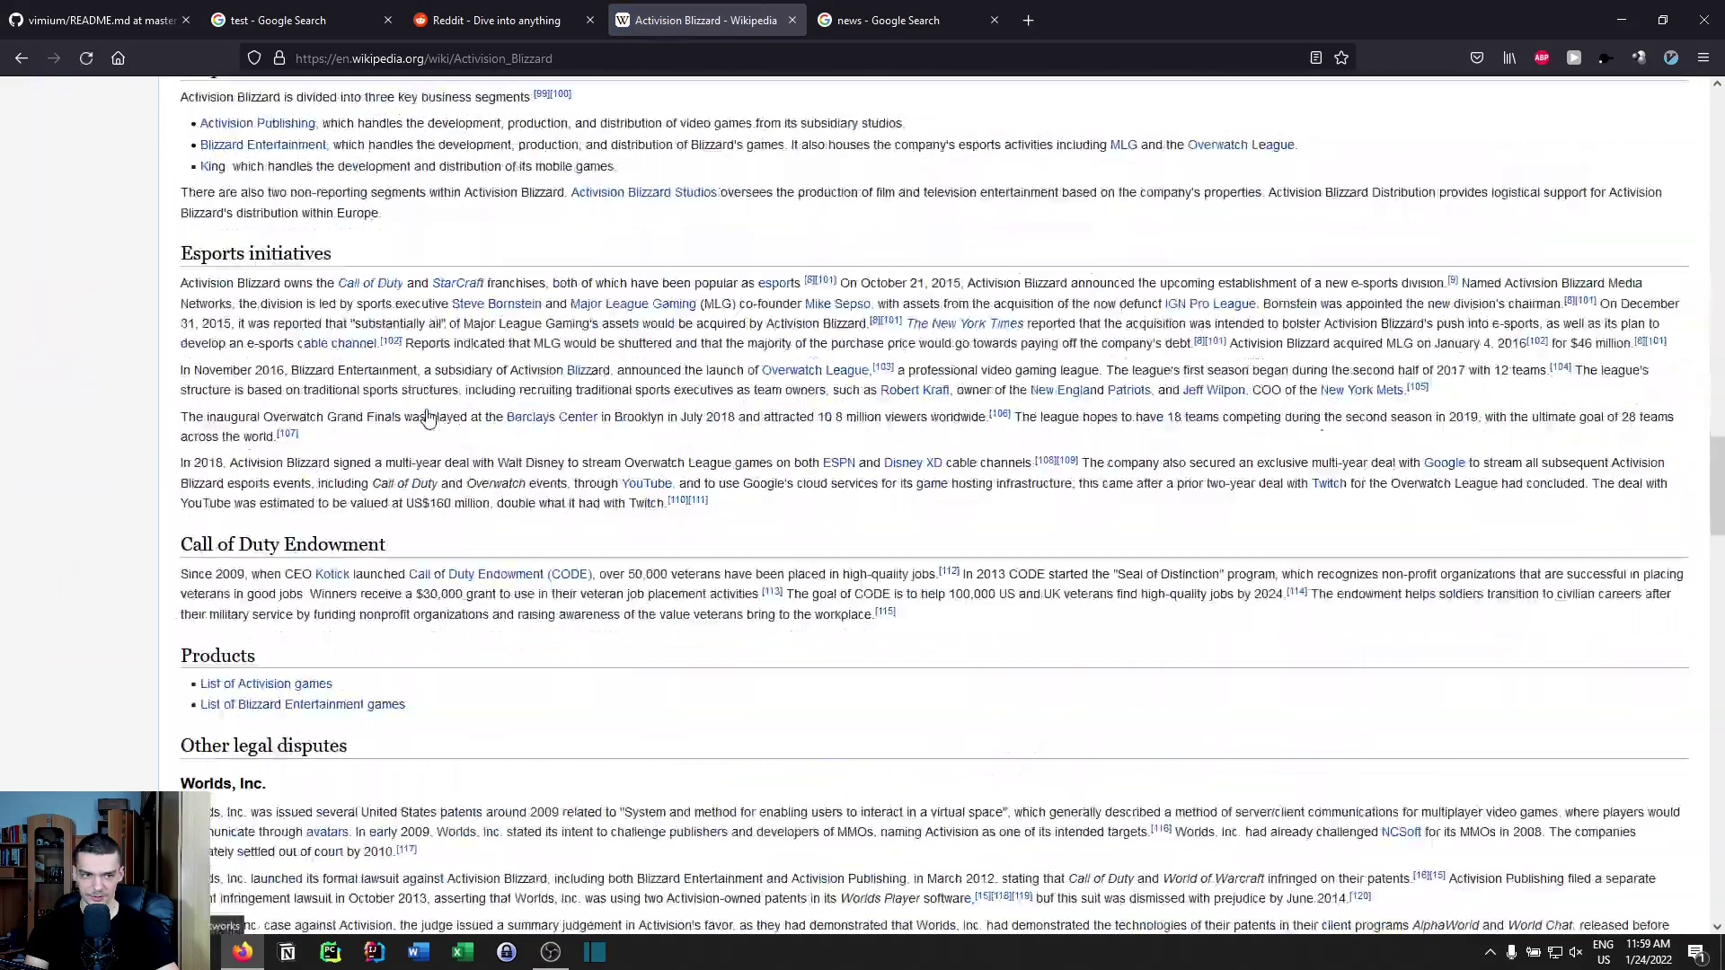
scroll(422, 413, "up", 15)
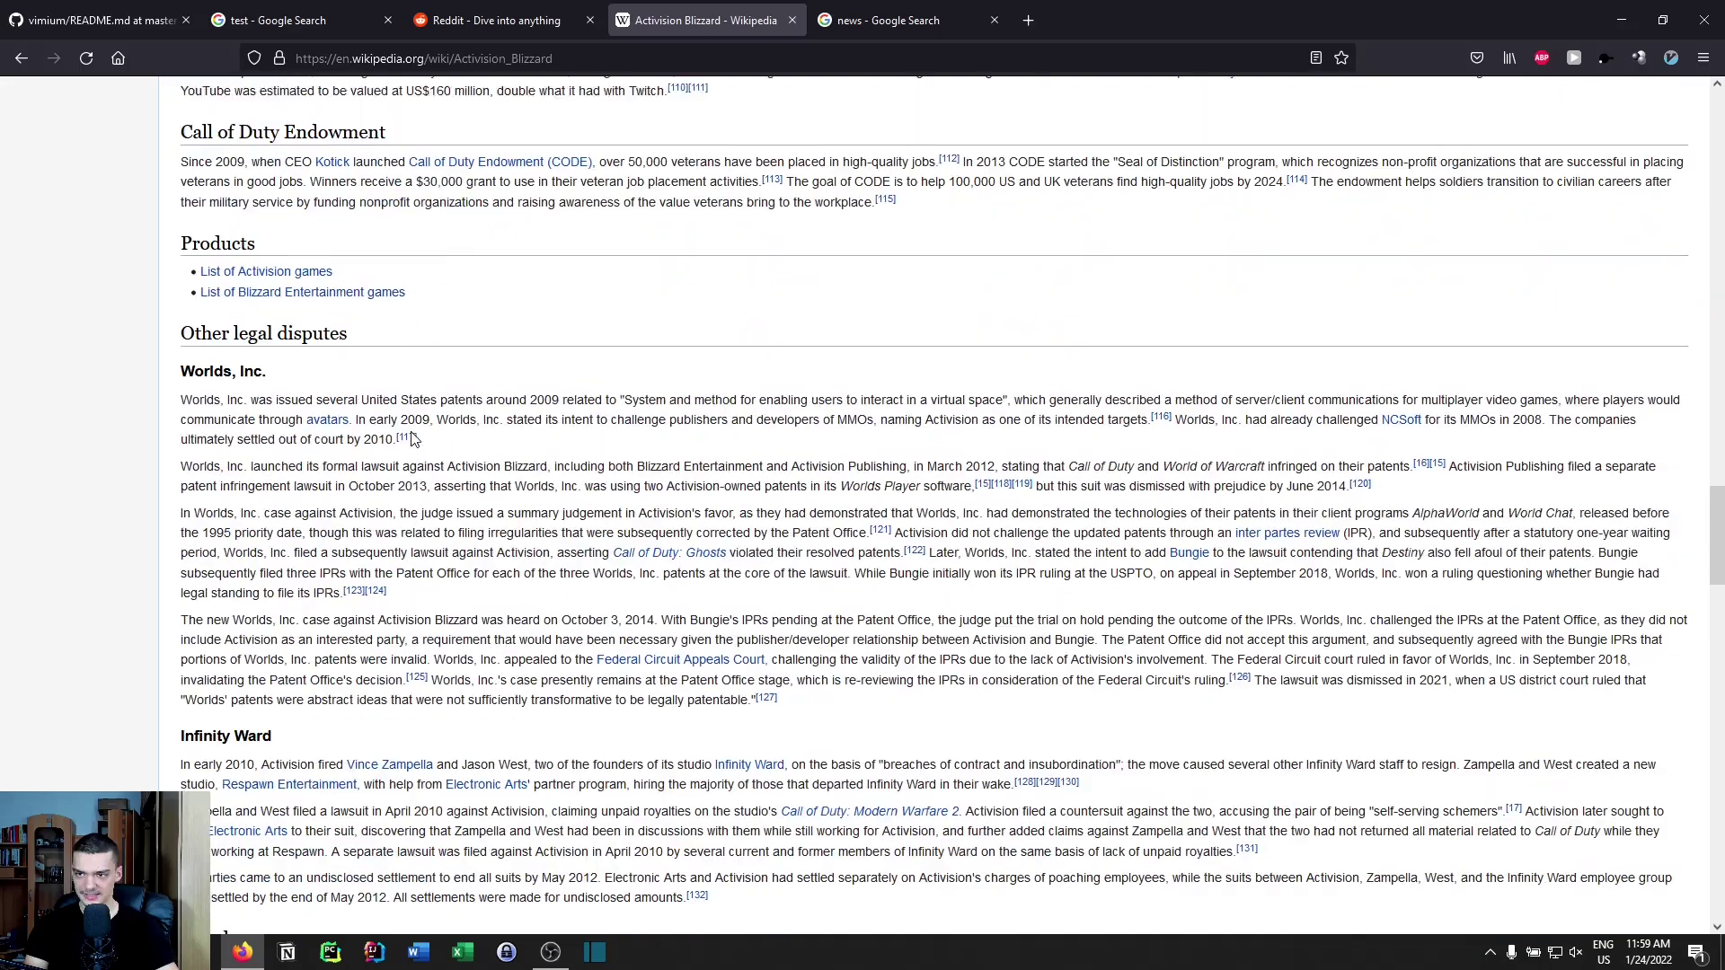
scroll(429, 410, "down", 3)
scroll(430, 410, "down", 3)
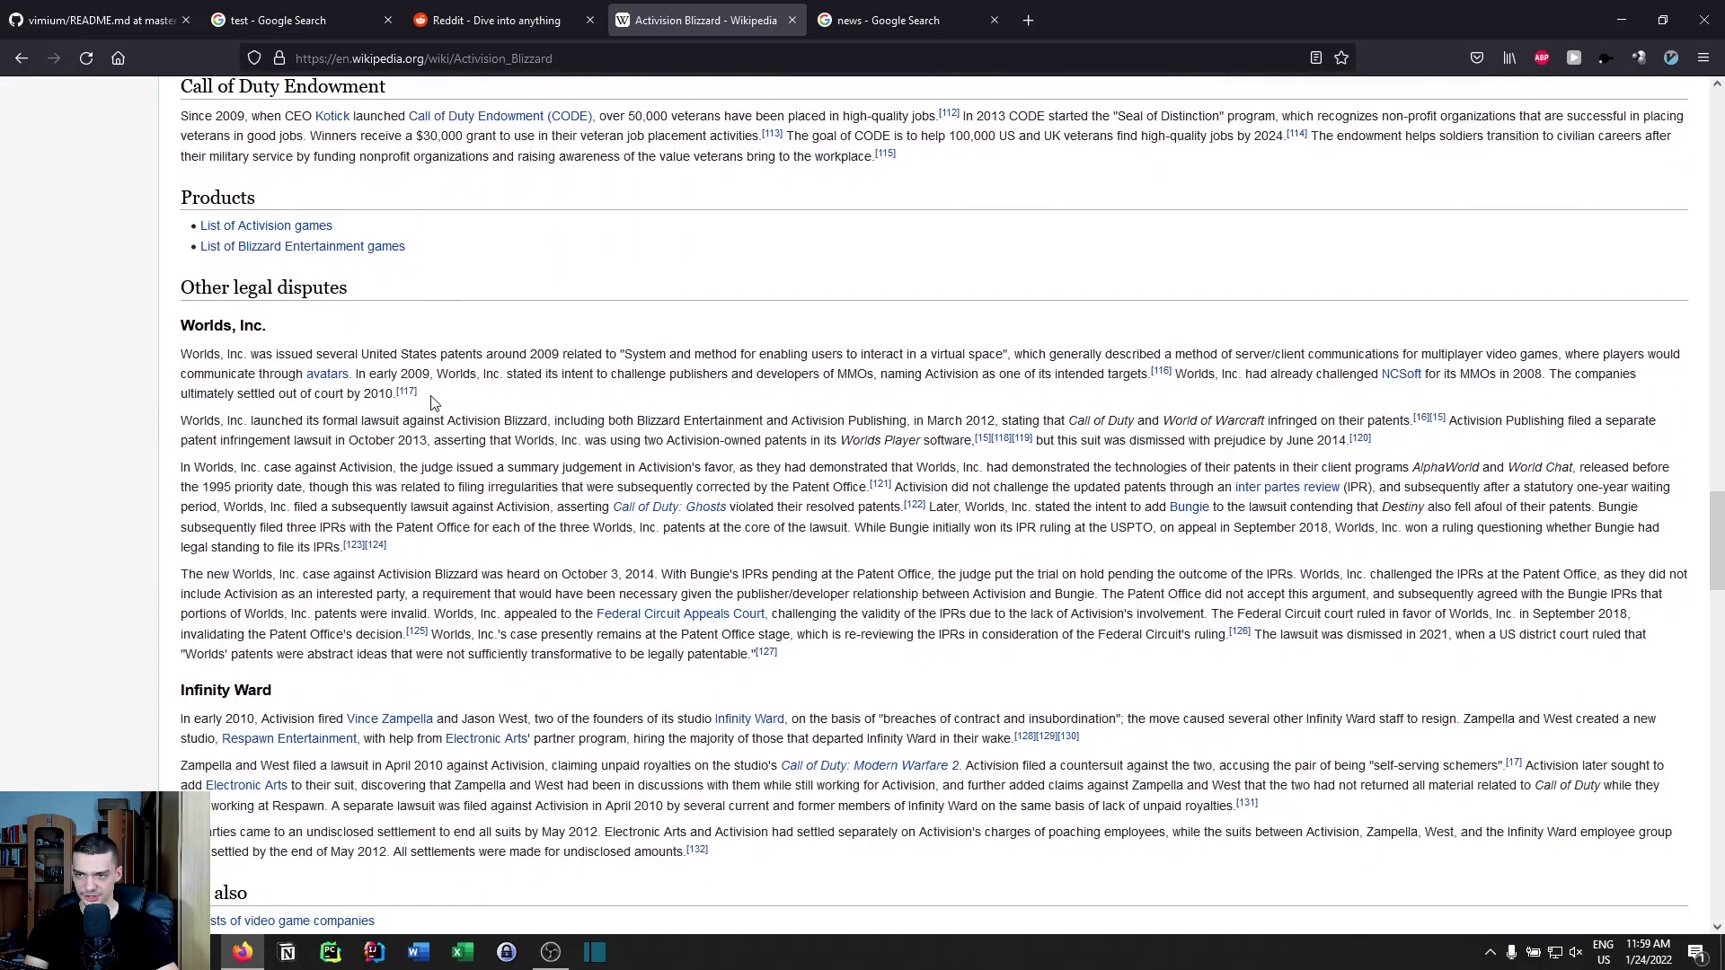
key("m")
key("a")
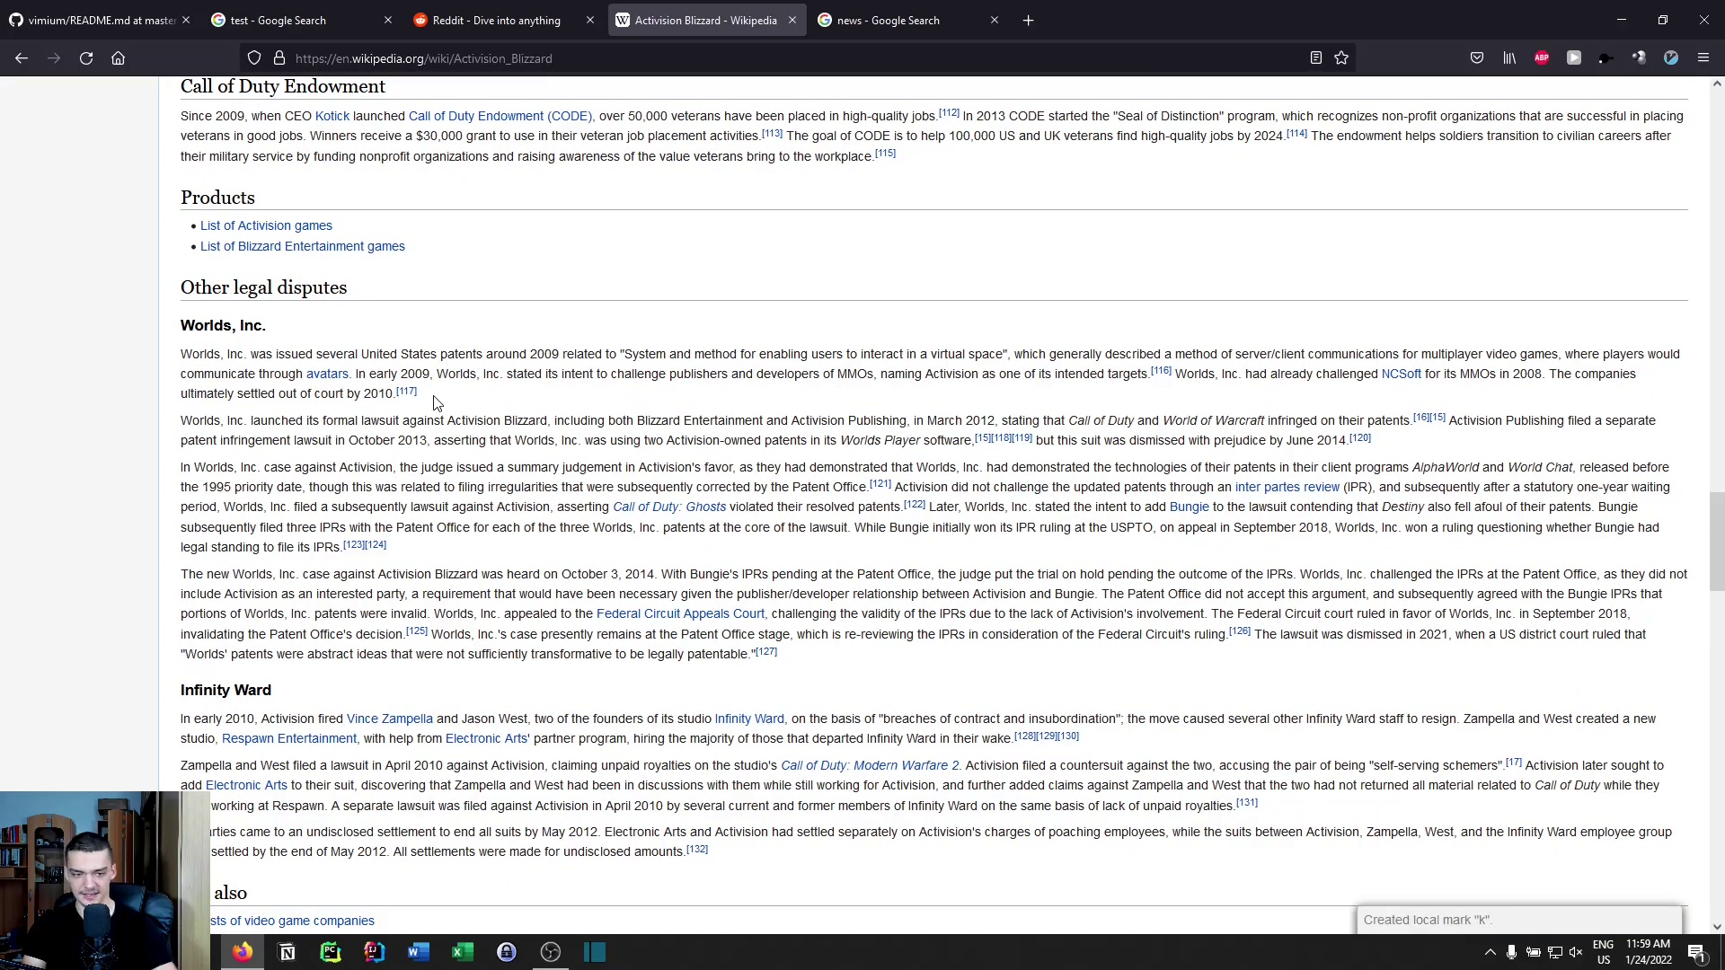
- Go to the top of the Activision Blizzard article and jump back to local mark "k"
scroll(503, 413, "up", 20)
key("g")
key("g")
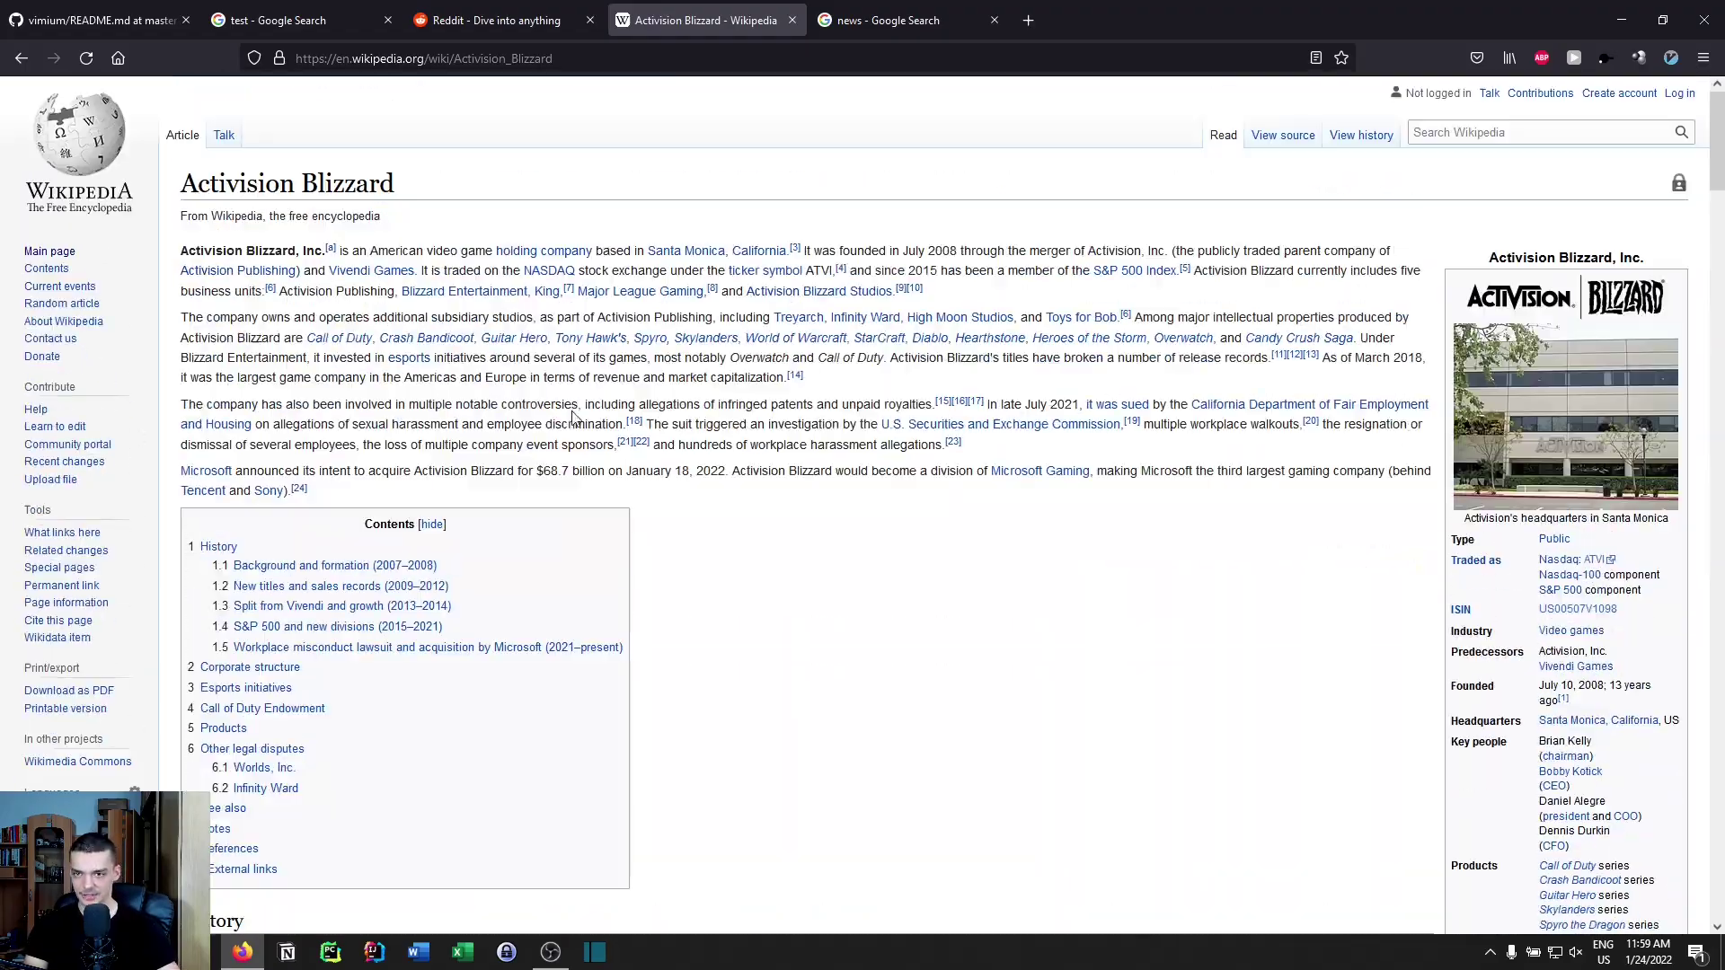
key("grave")
key("a")
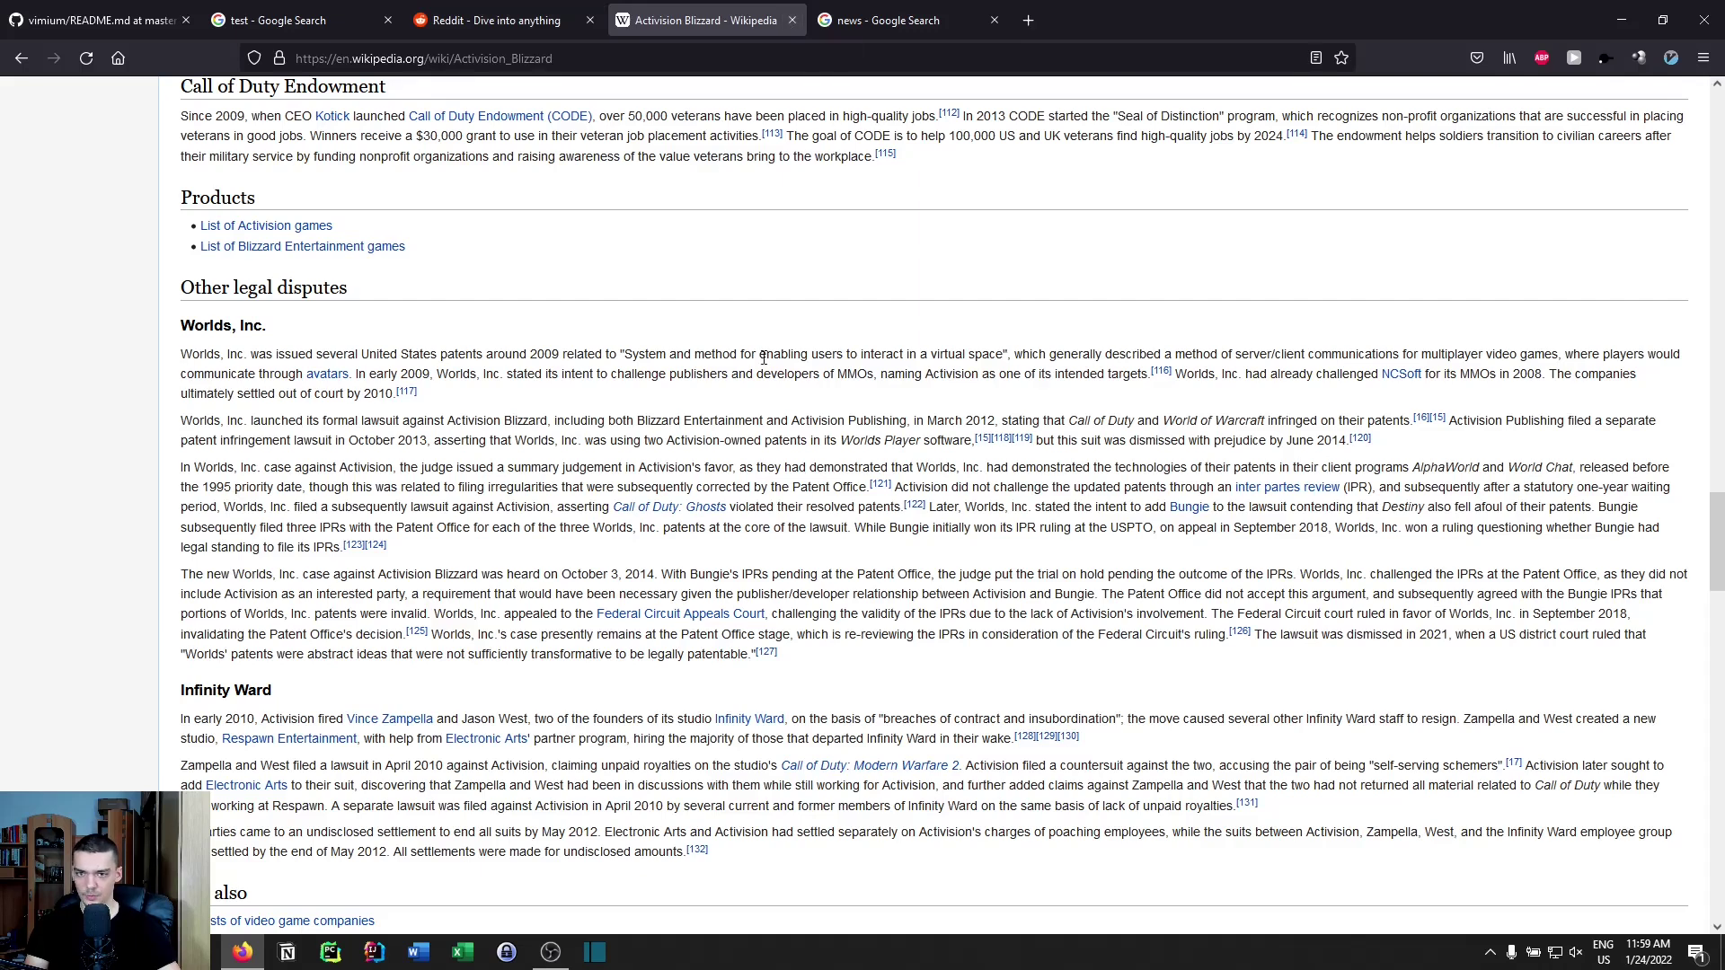
- Close the Activision Blizzard article tab with Vimium and restore it
type("x")
type("X")
key("Escape")
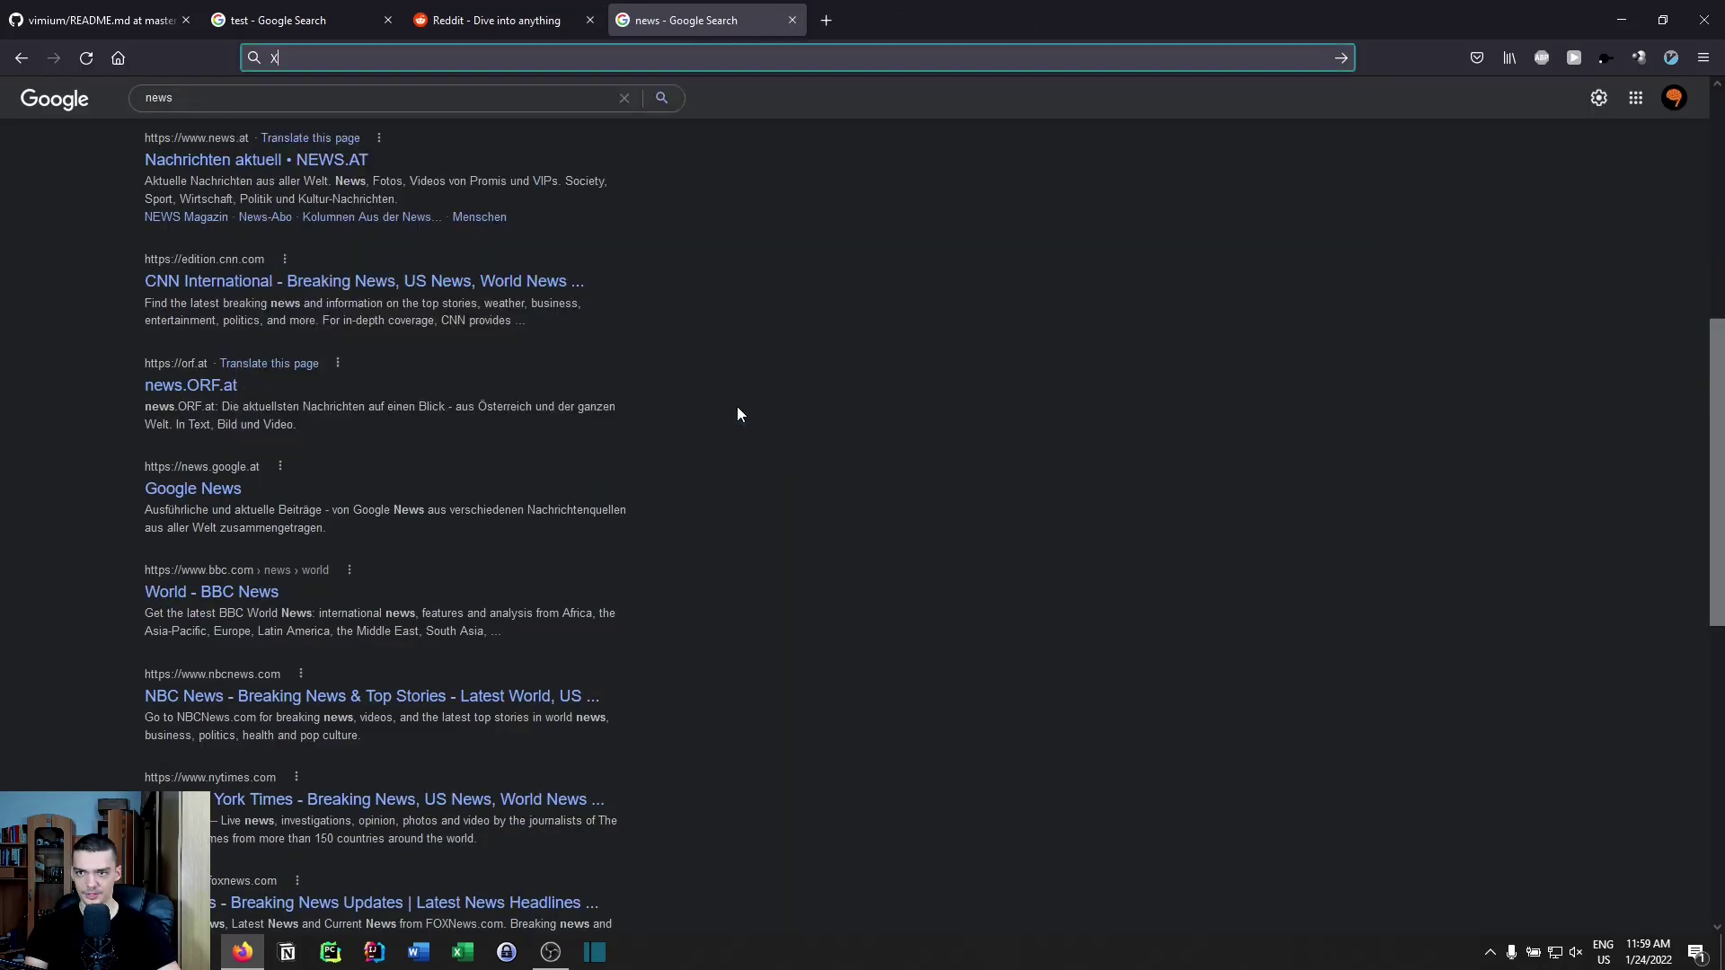
left_click(924, 575)
key("shift+x")
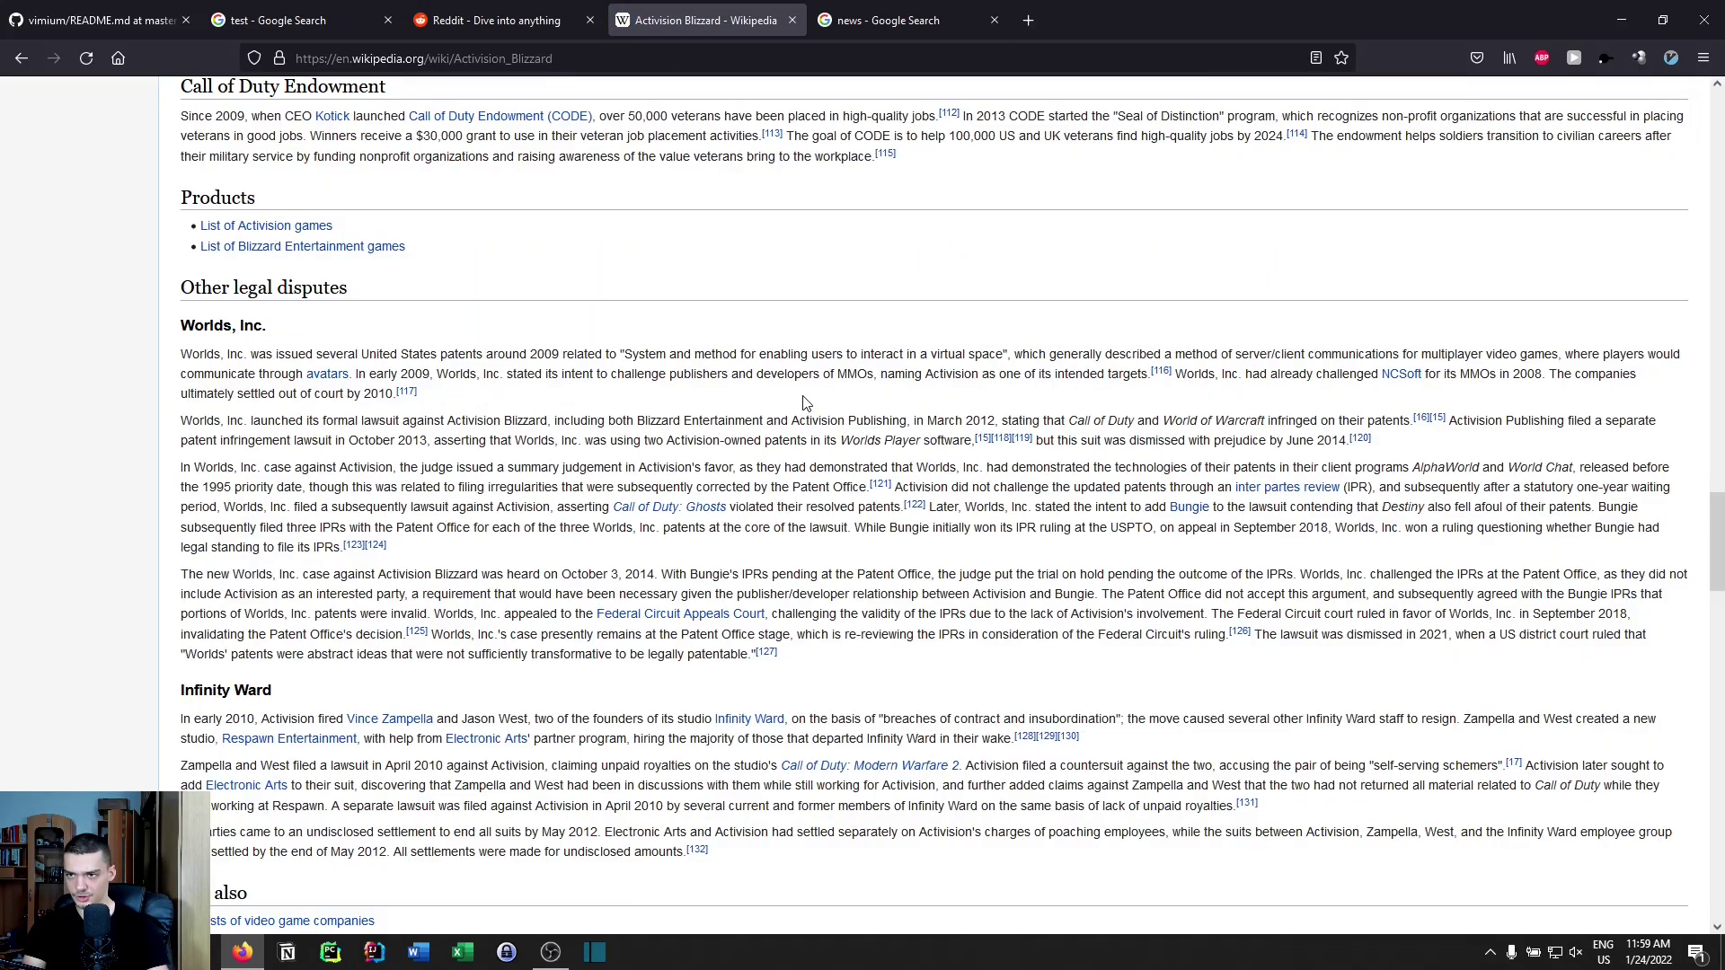
- Return to the top of the restored article and bring back the marked Other legal disputes section
key("g")
key("g")
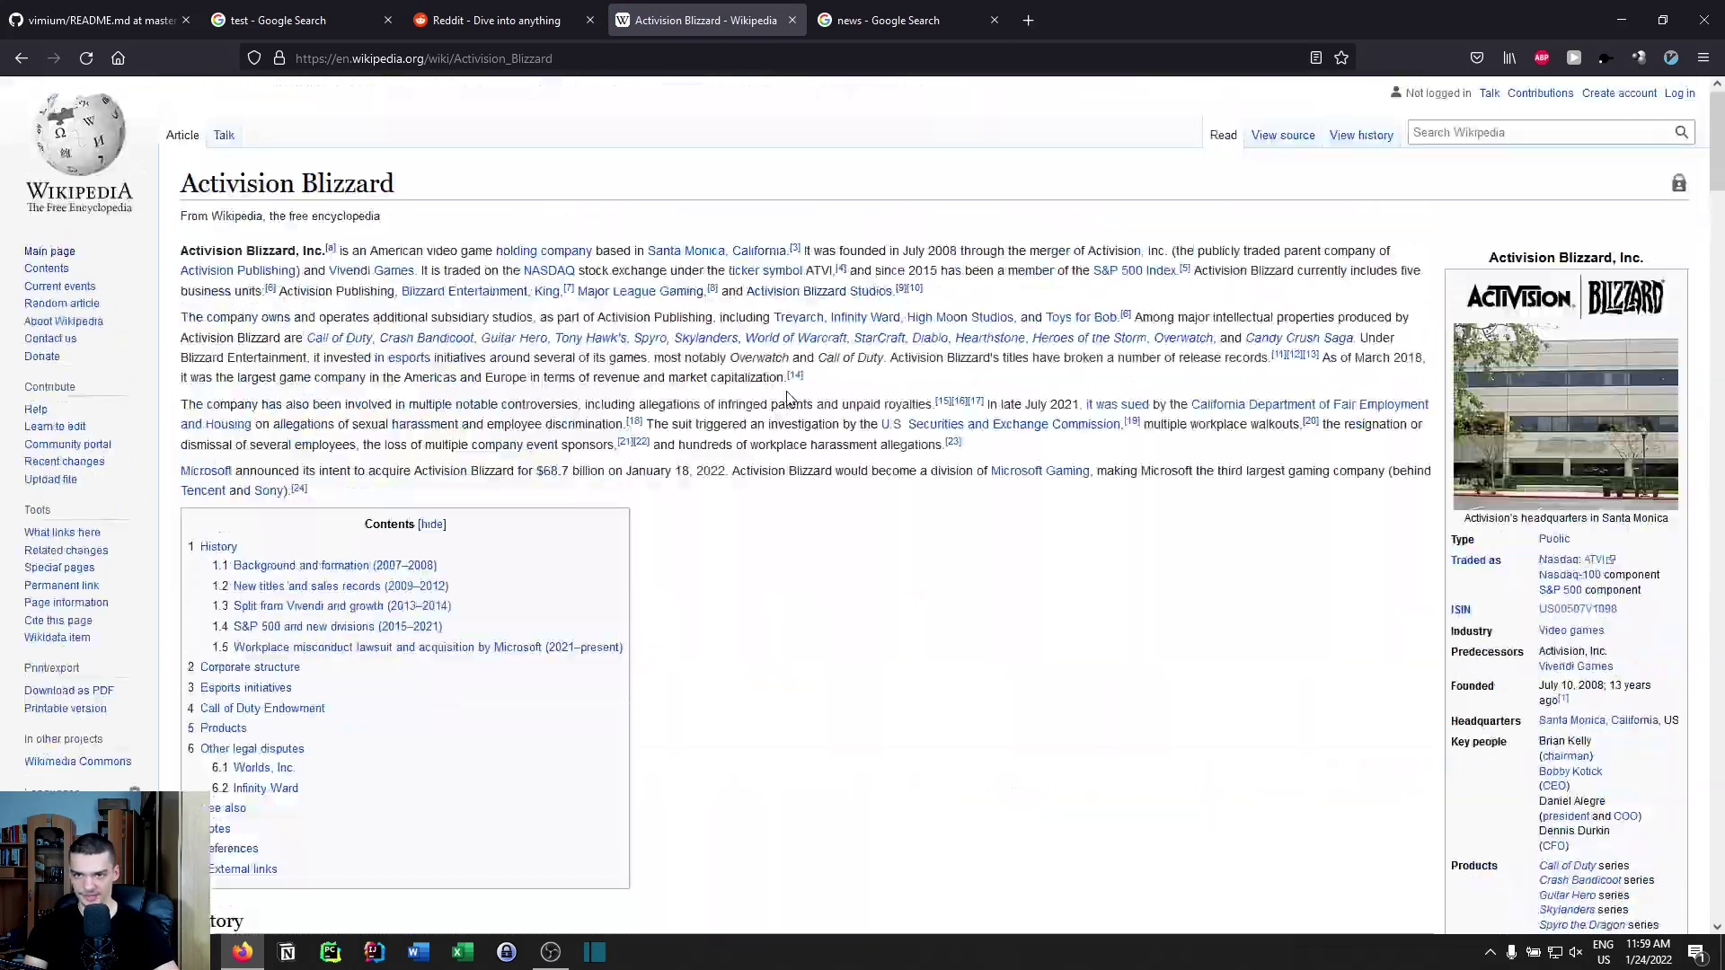
key("x")
key("shift+x")
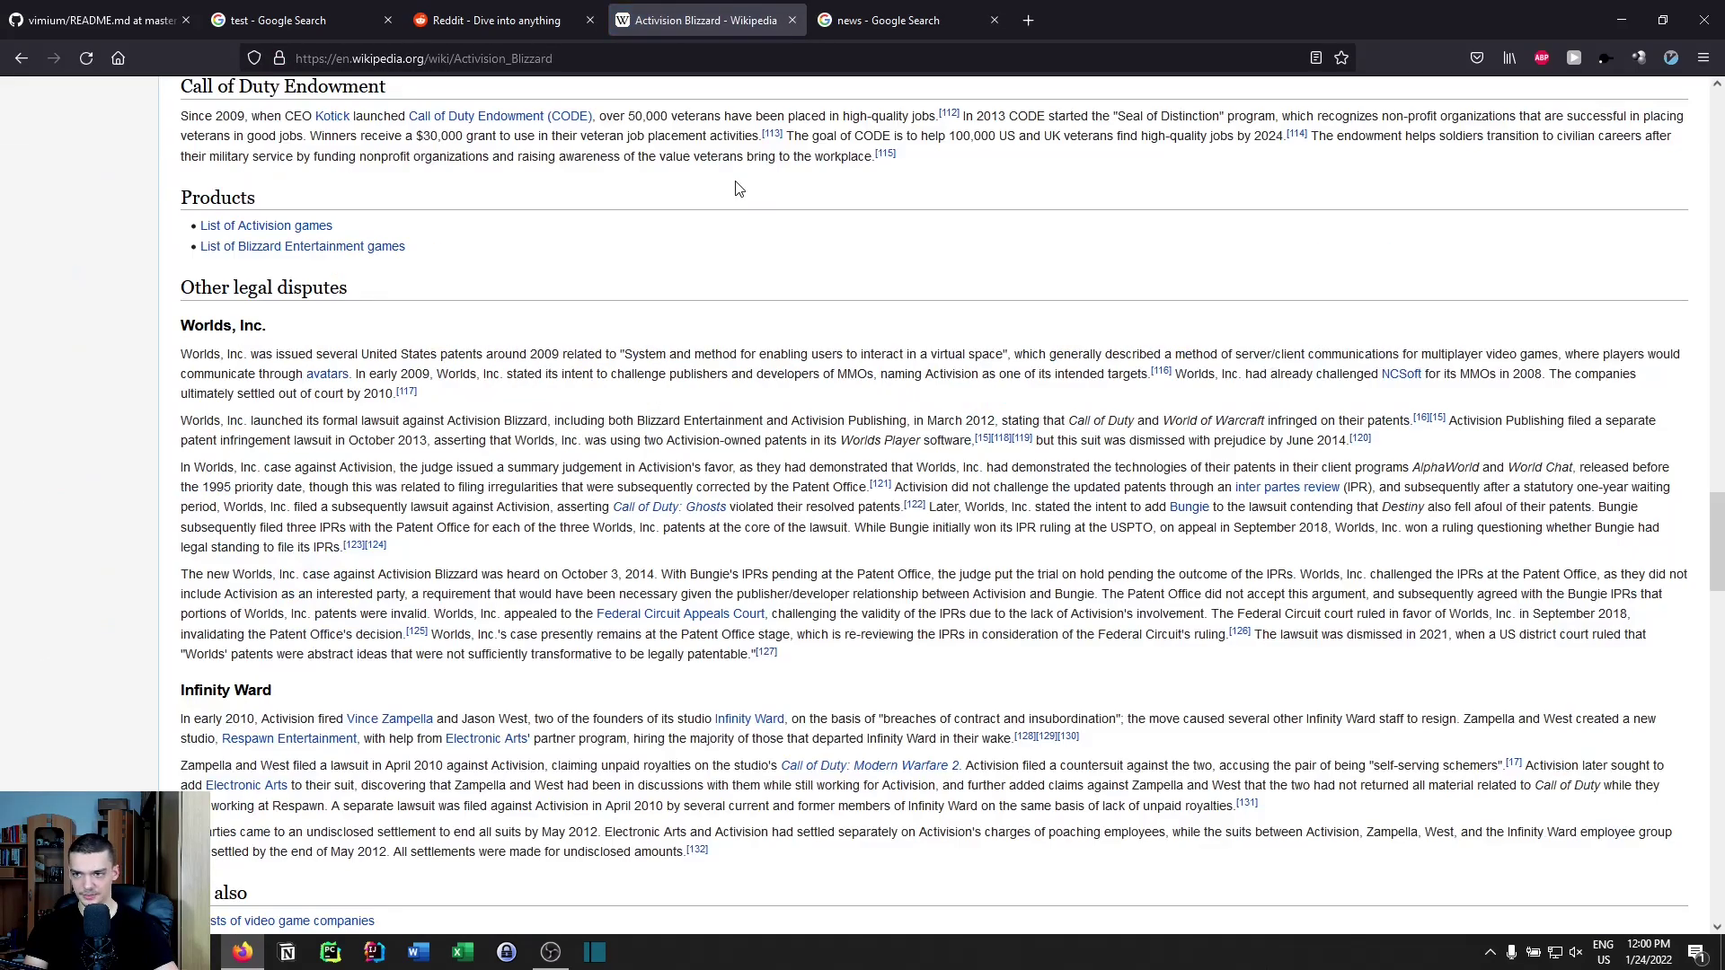
- Close the Activision Blizzard article tab and switch to the README tab
key("g")
key("g")
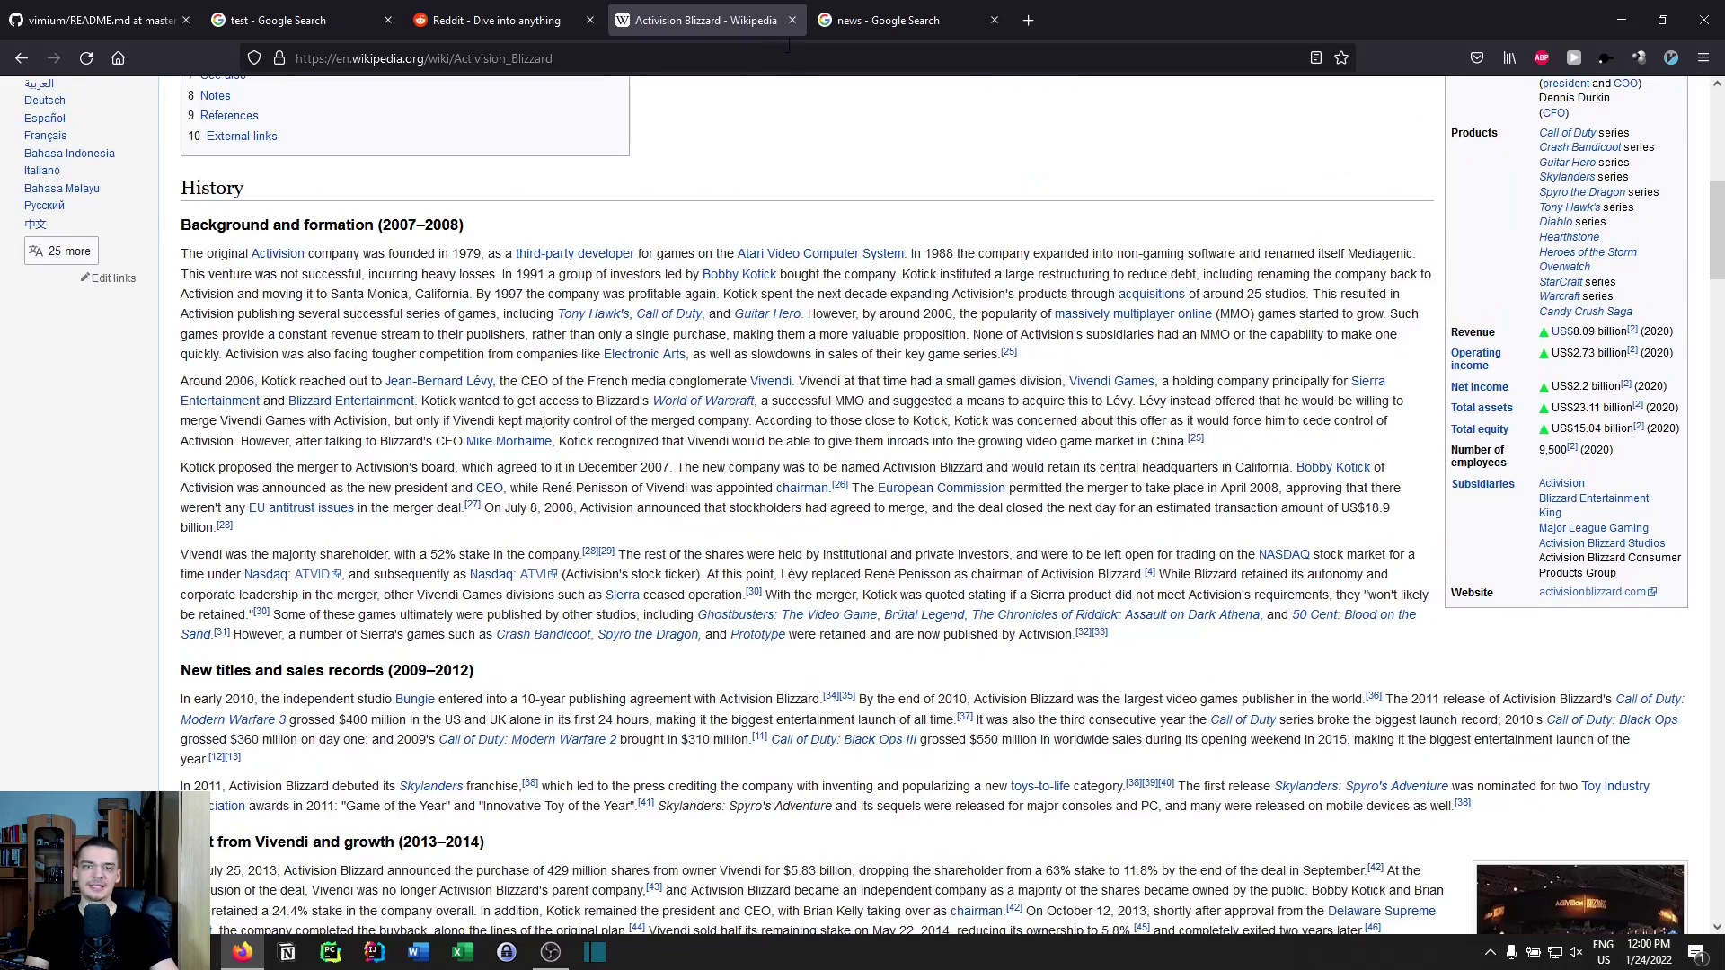
left_click(792, 20)
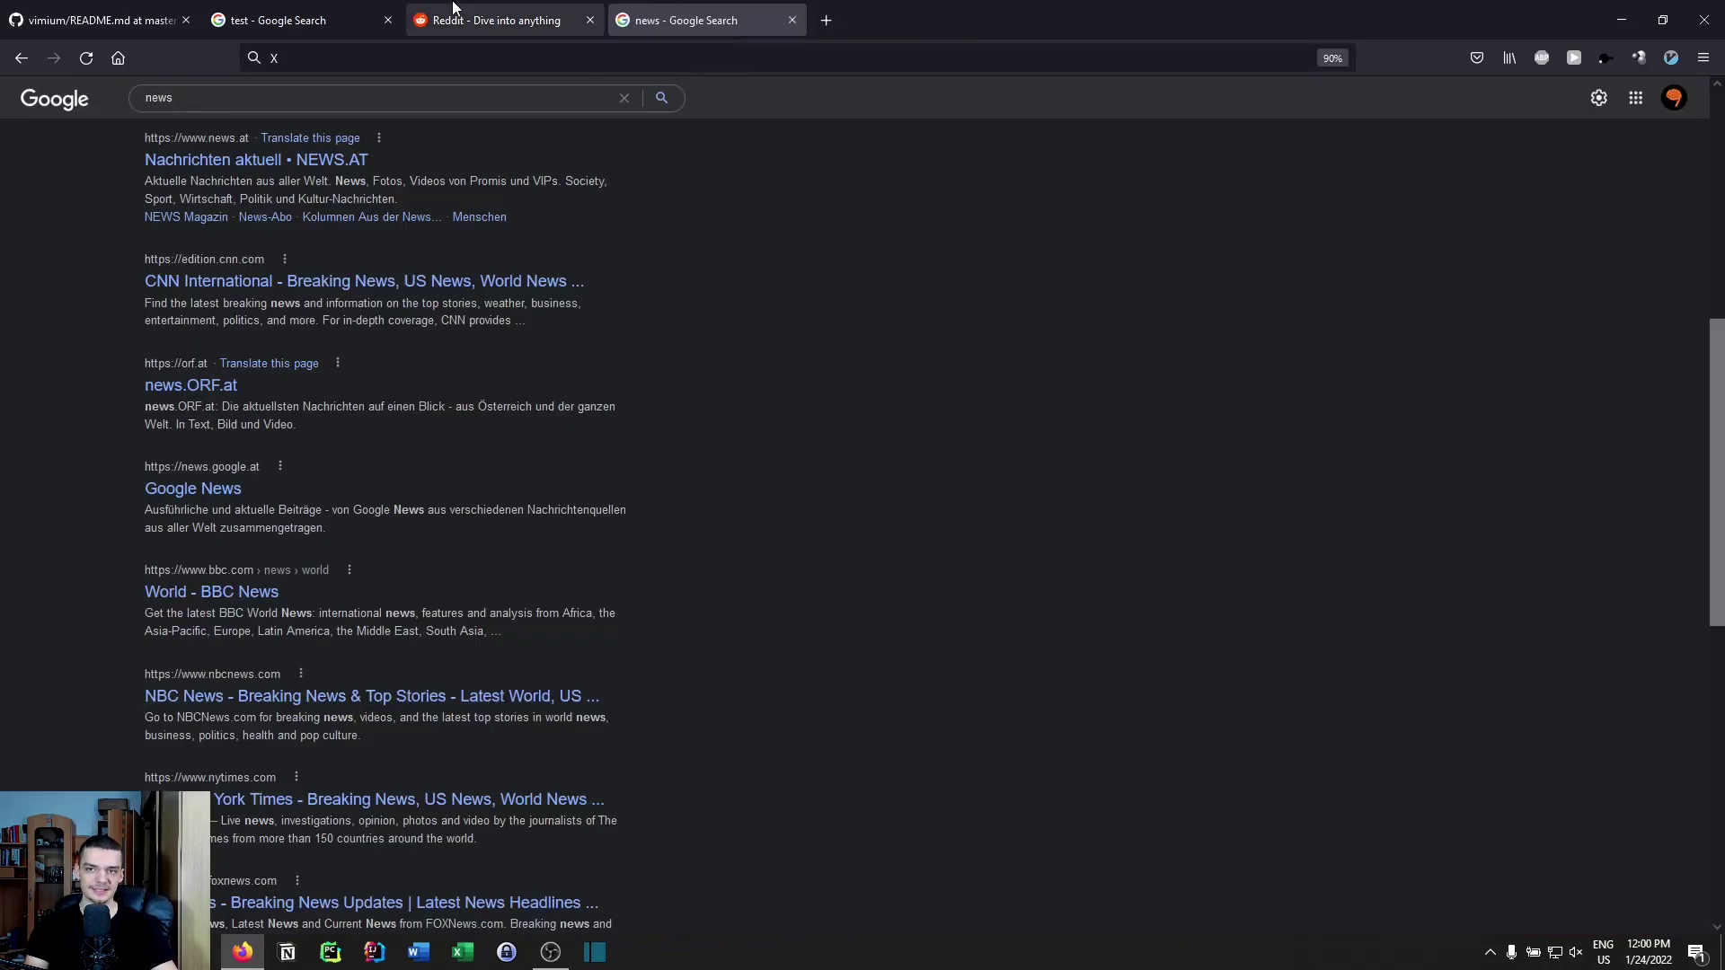
left_click(288, 11)
left_click(107, 10)
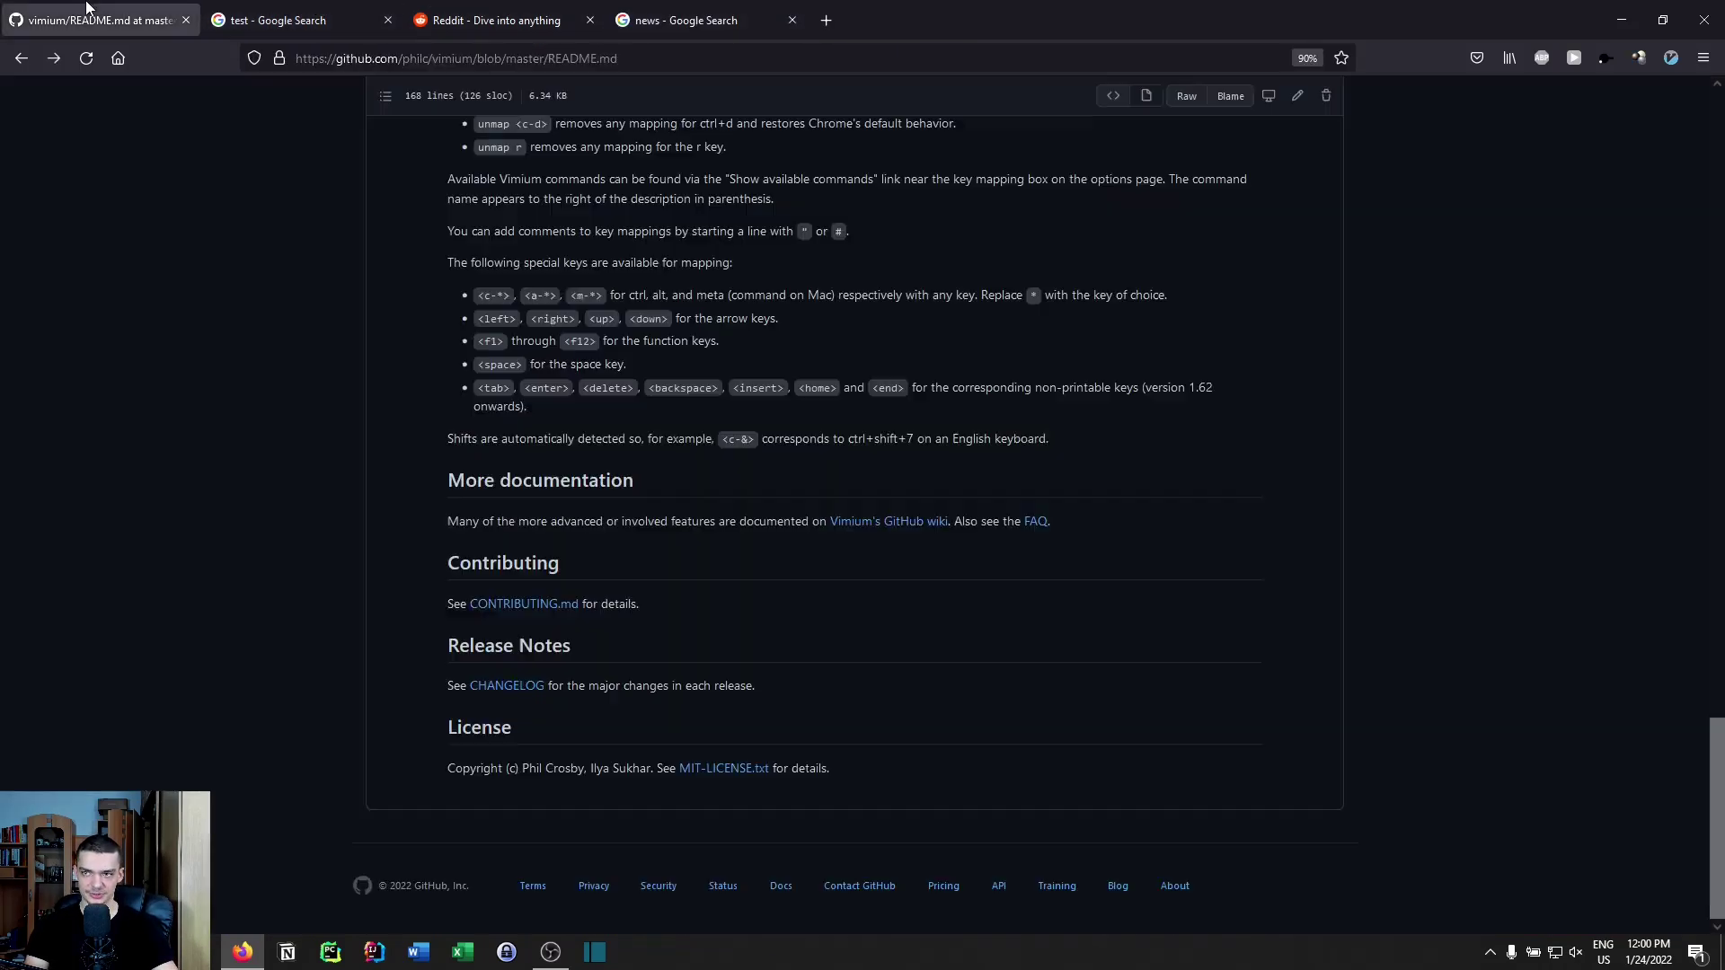
- View the test search tab, return to the README, and examine the path segments of its URL
left_click(305, 7)
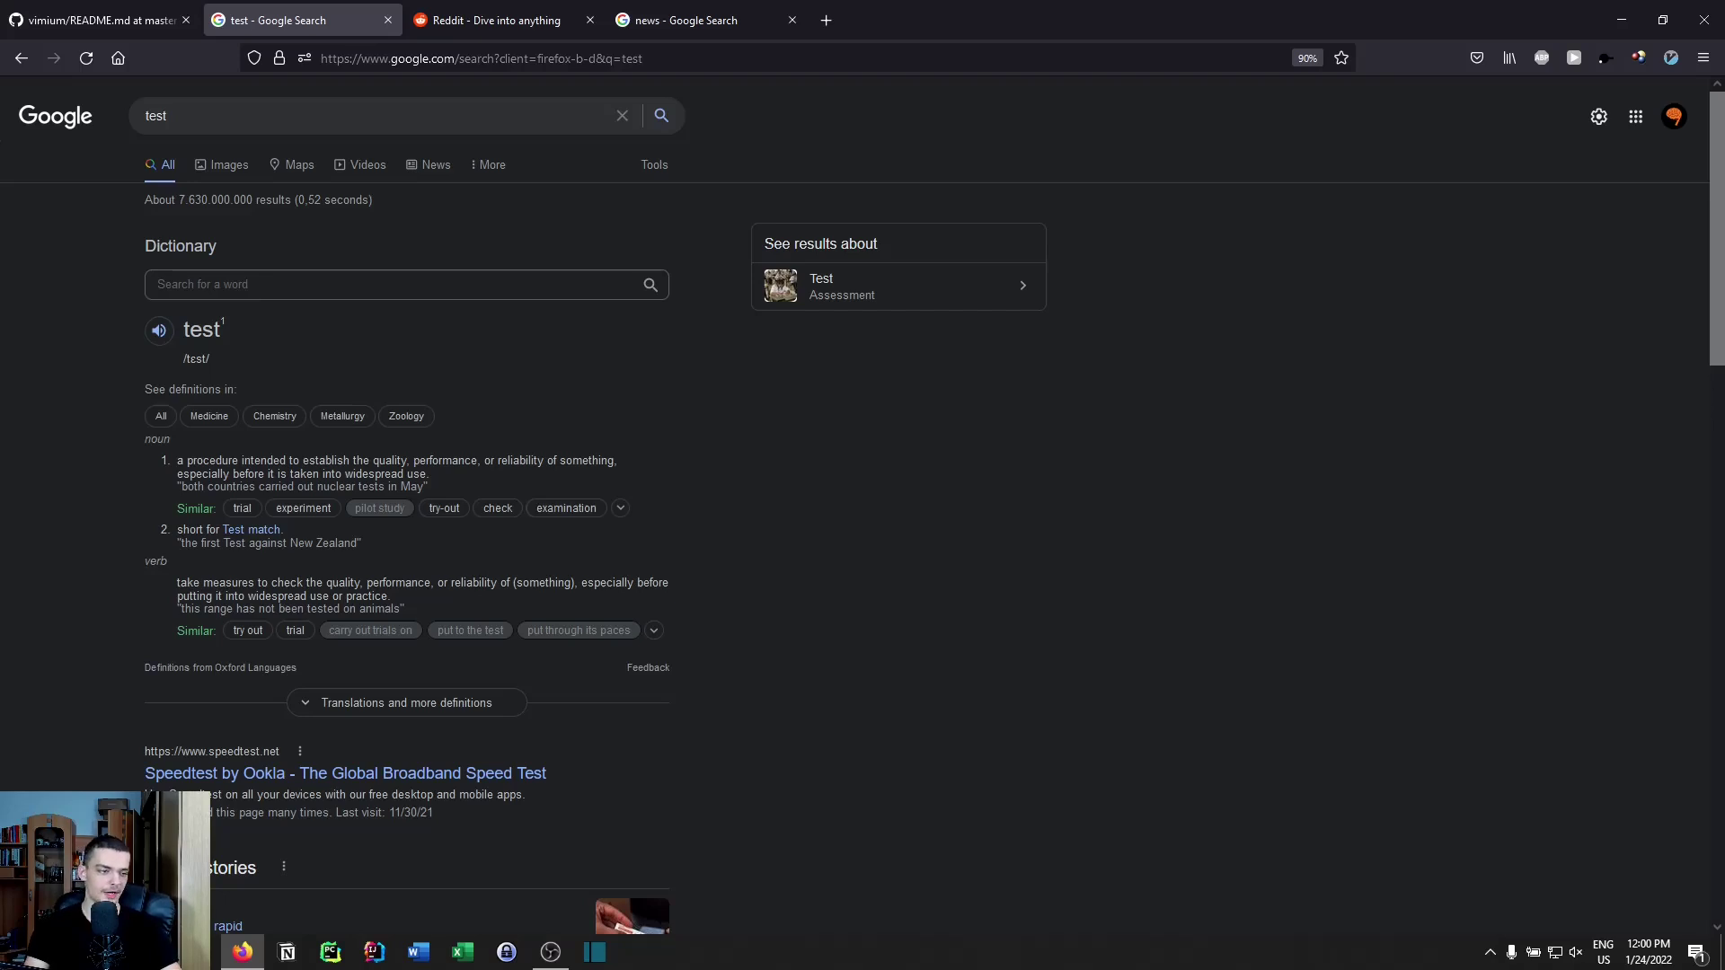
left_click(110, 18)
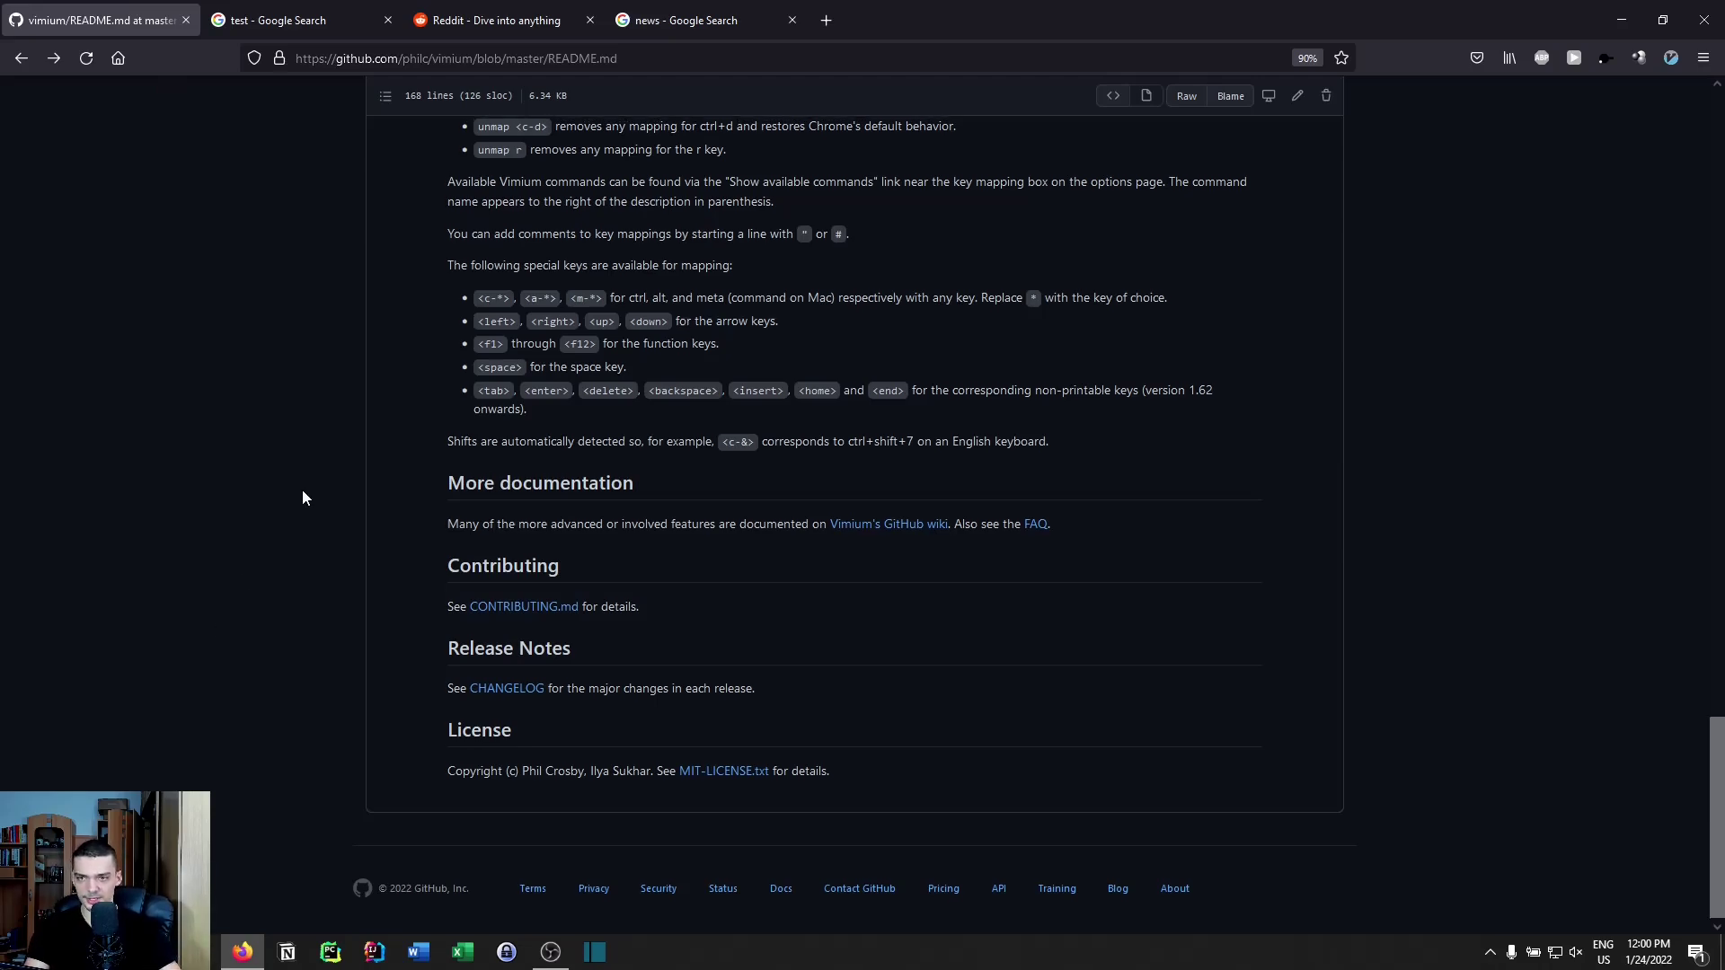
scroll(302, 489, "up", 15)
left_click_drag(620, 58, 346, 70)
left_click(410, 59)
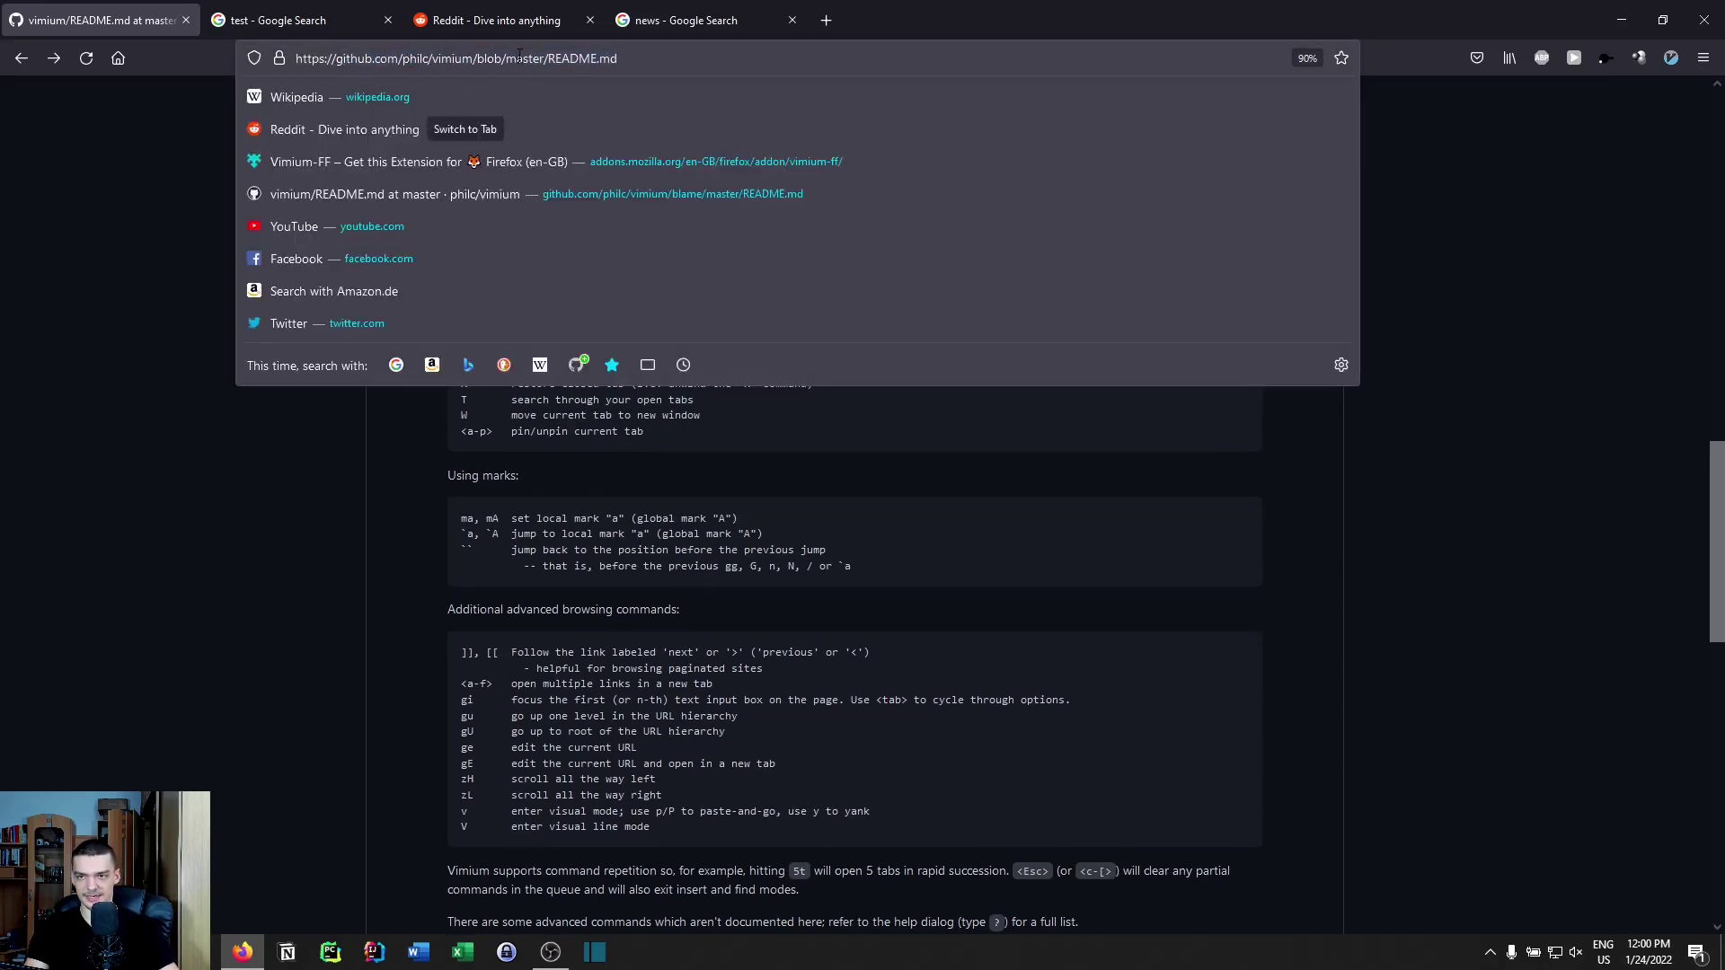
left_click(151, 307)
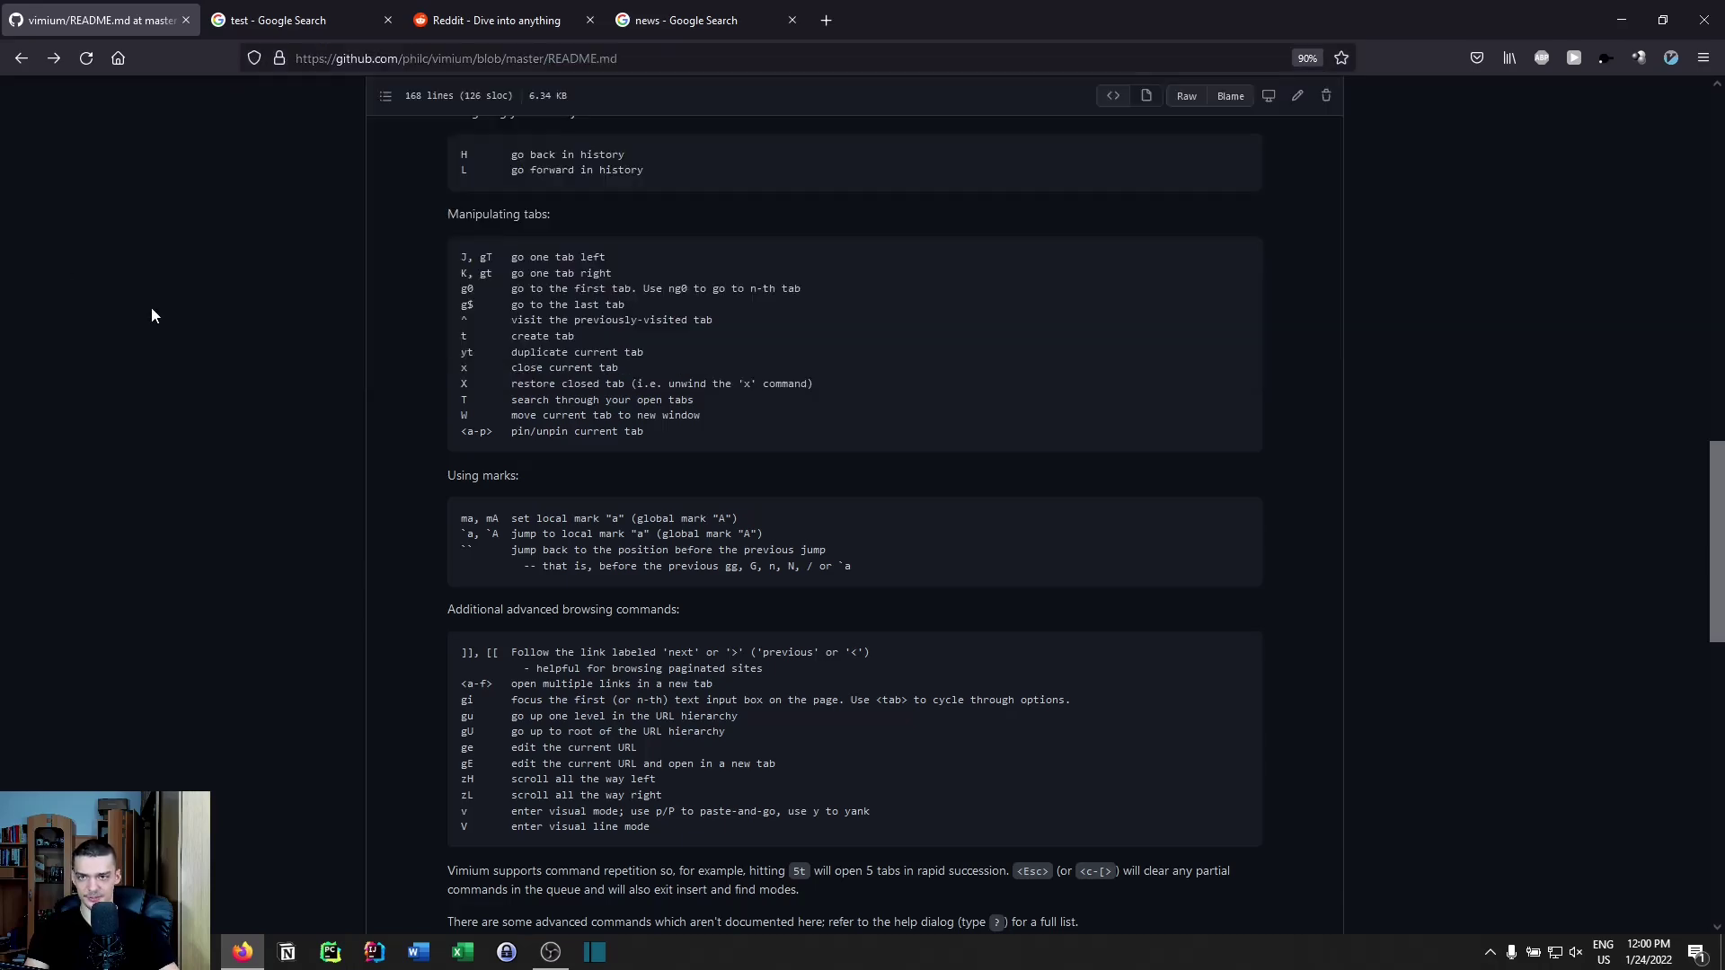
- Go up one level in the URL hierarchy from README.md and inspect the address of that page
scroll(227, 444, "up", 10)
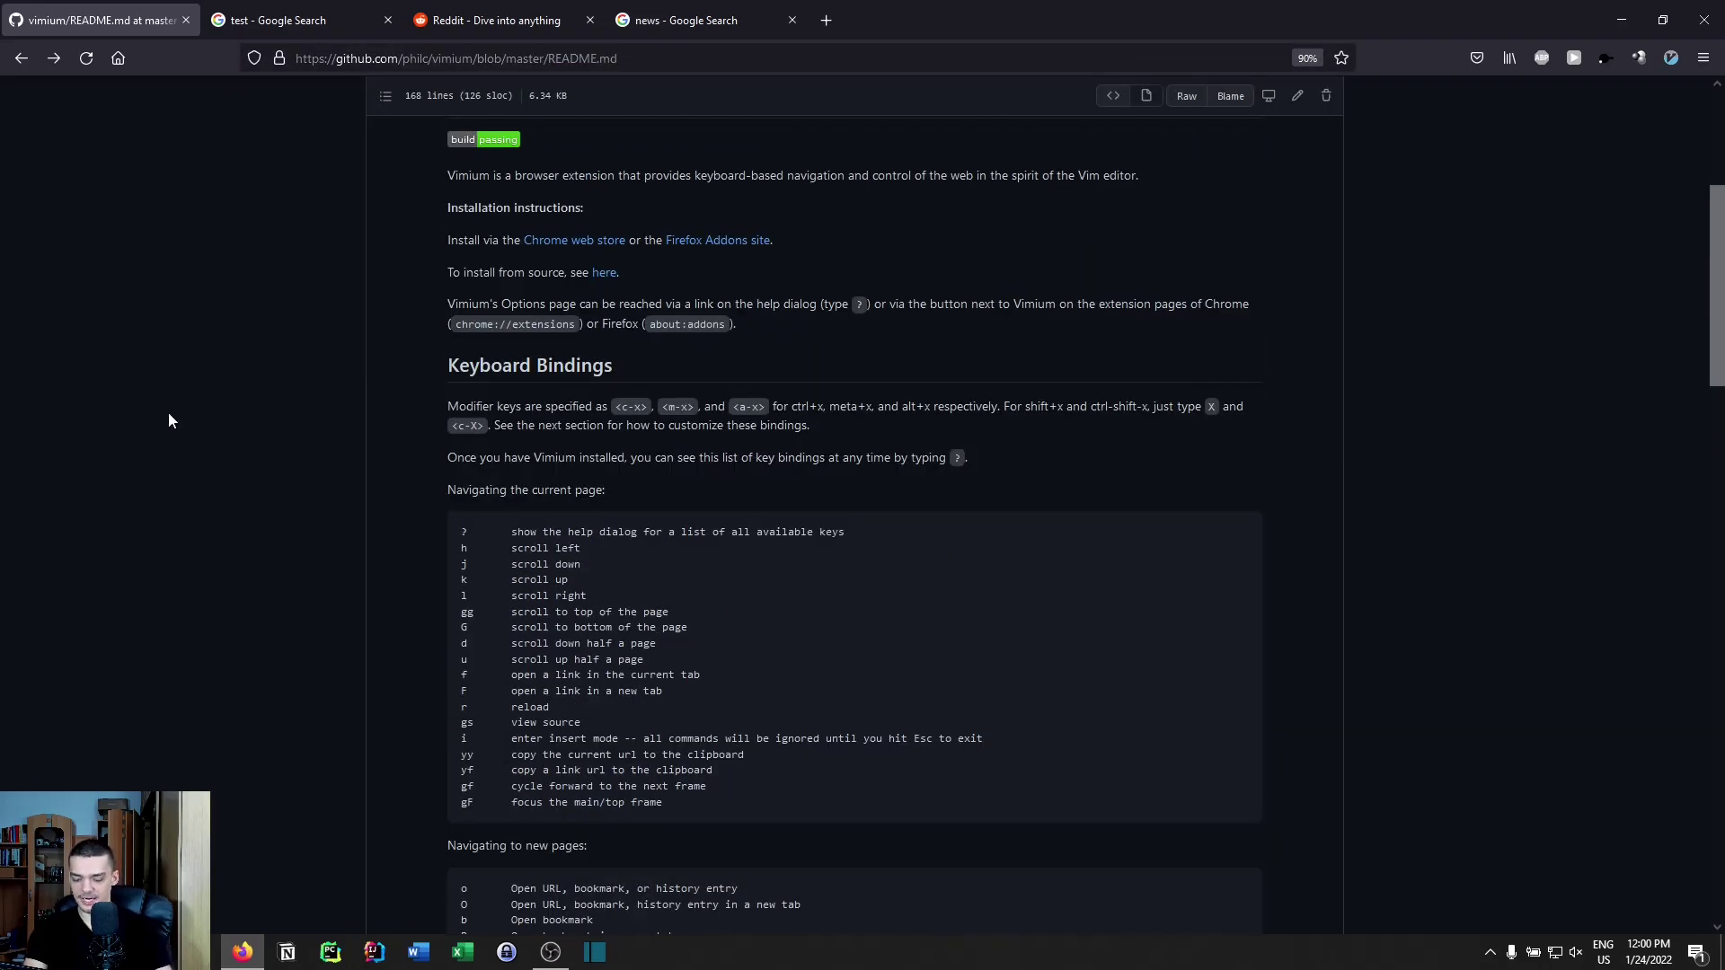
key("g")
key("u")
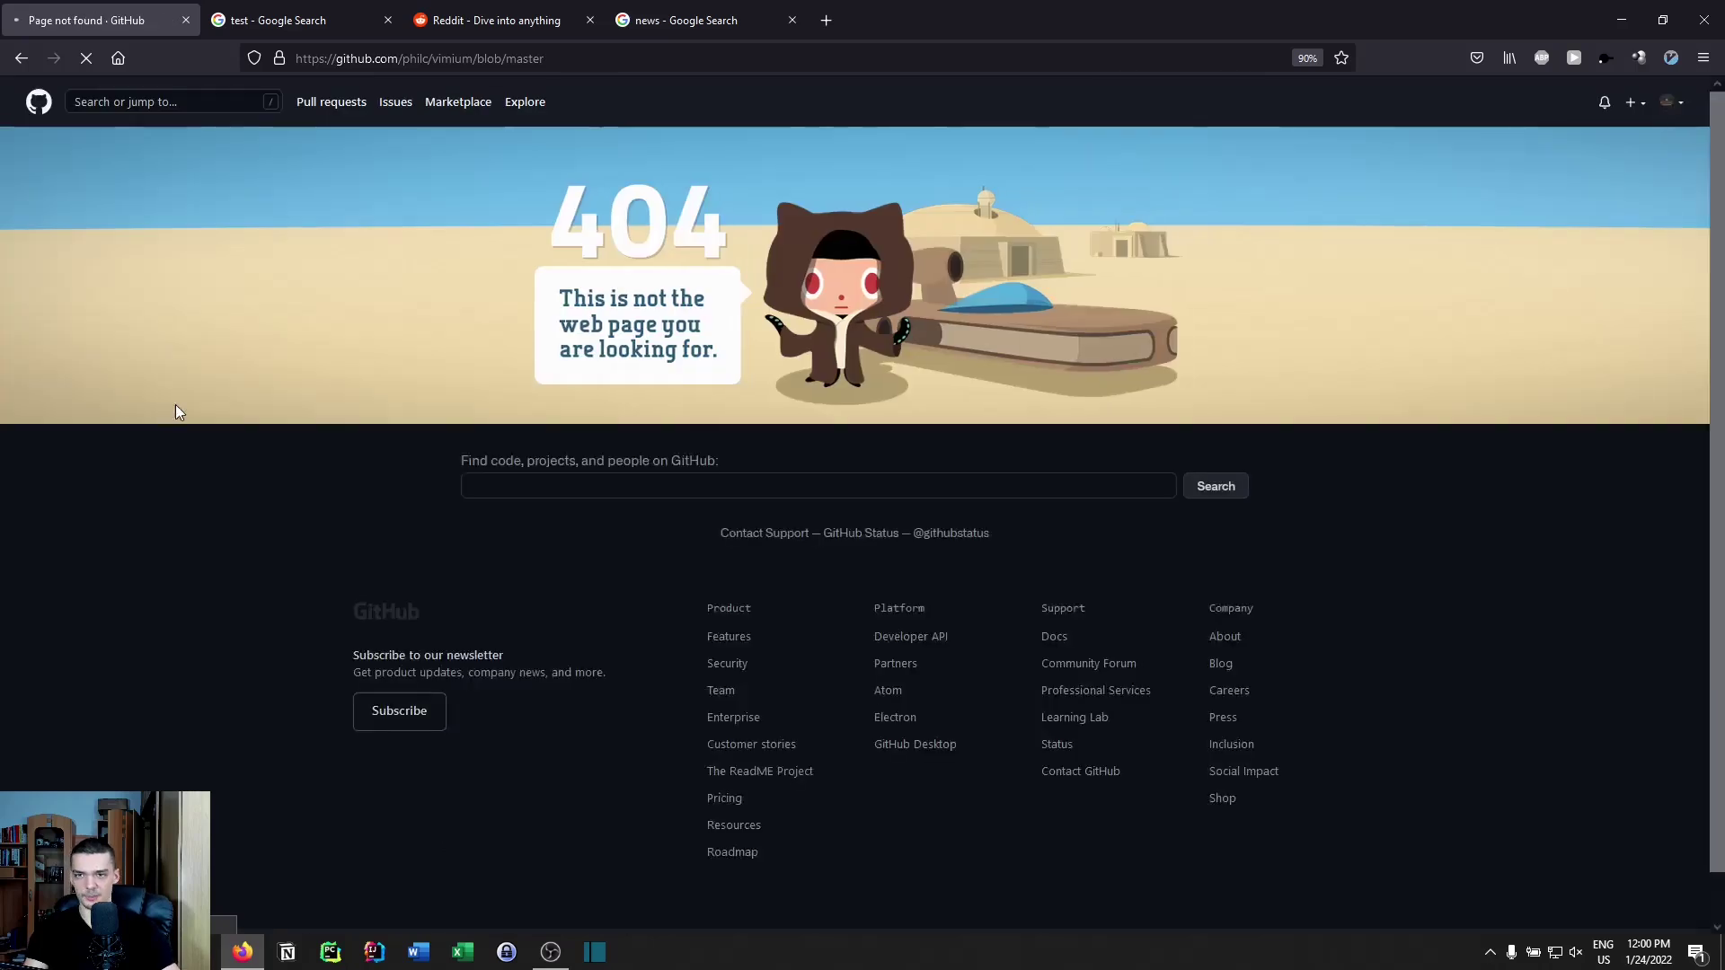
key("ctrl+l")
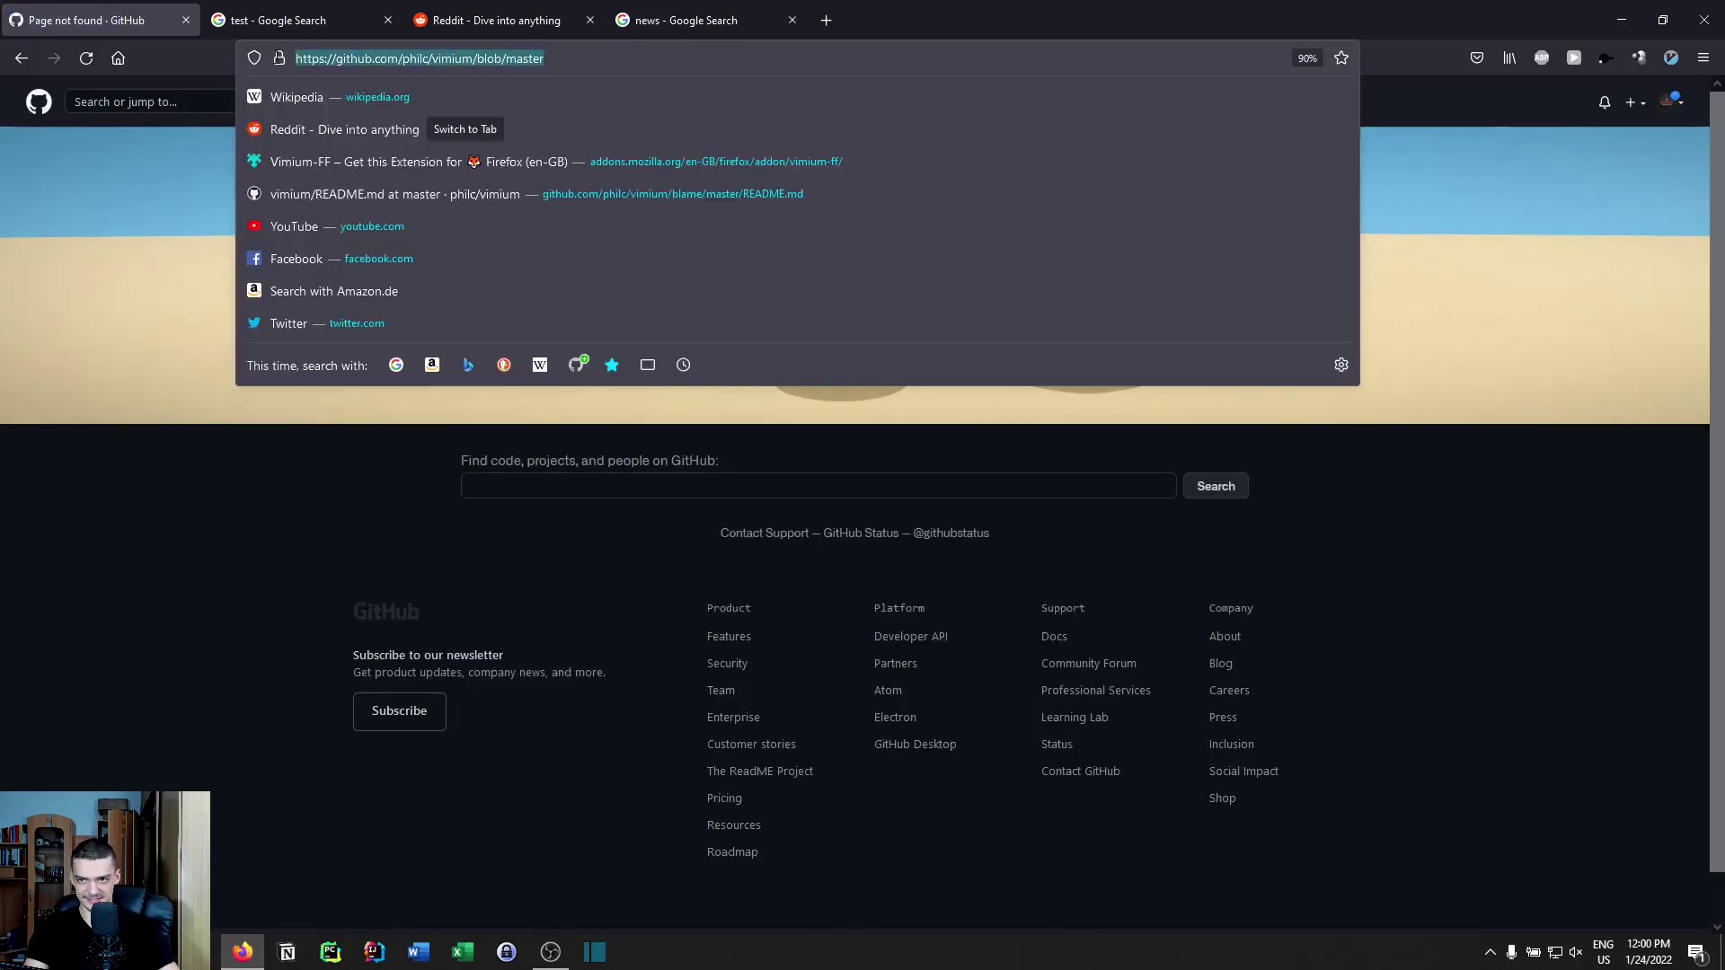
left_click(68, 326)
- Go up two more levels in the URL hierarchy to the philc/vimium repository page
key("g")
key("u")
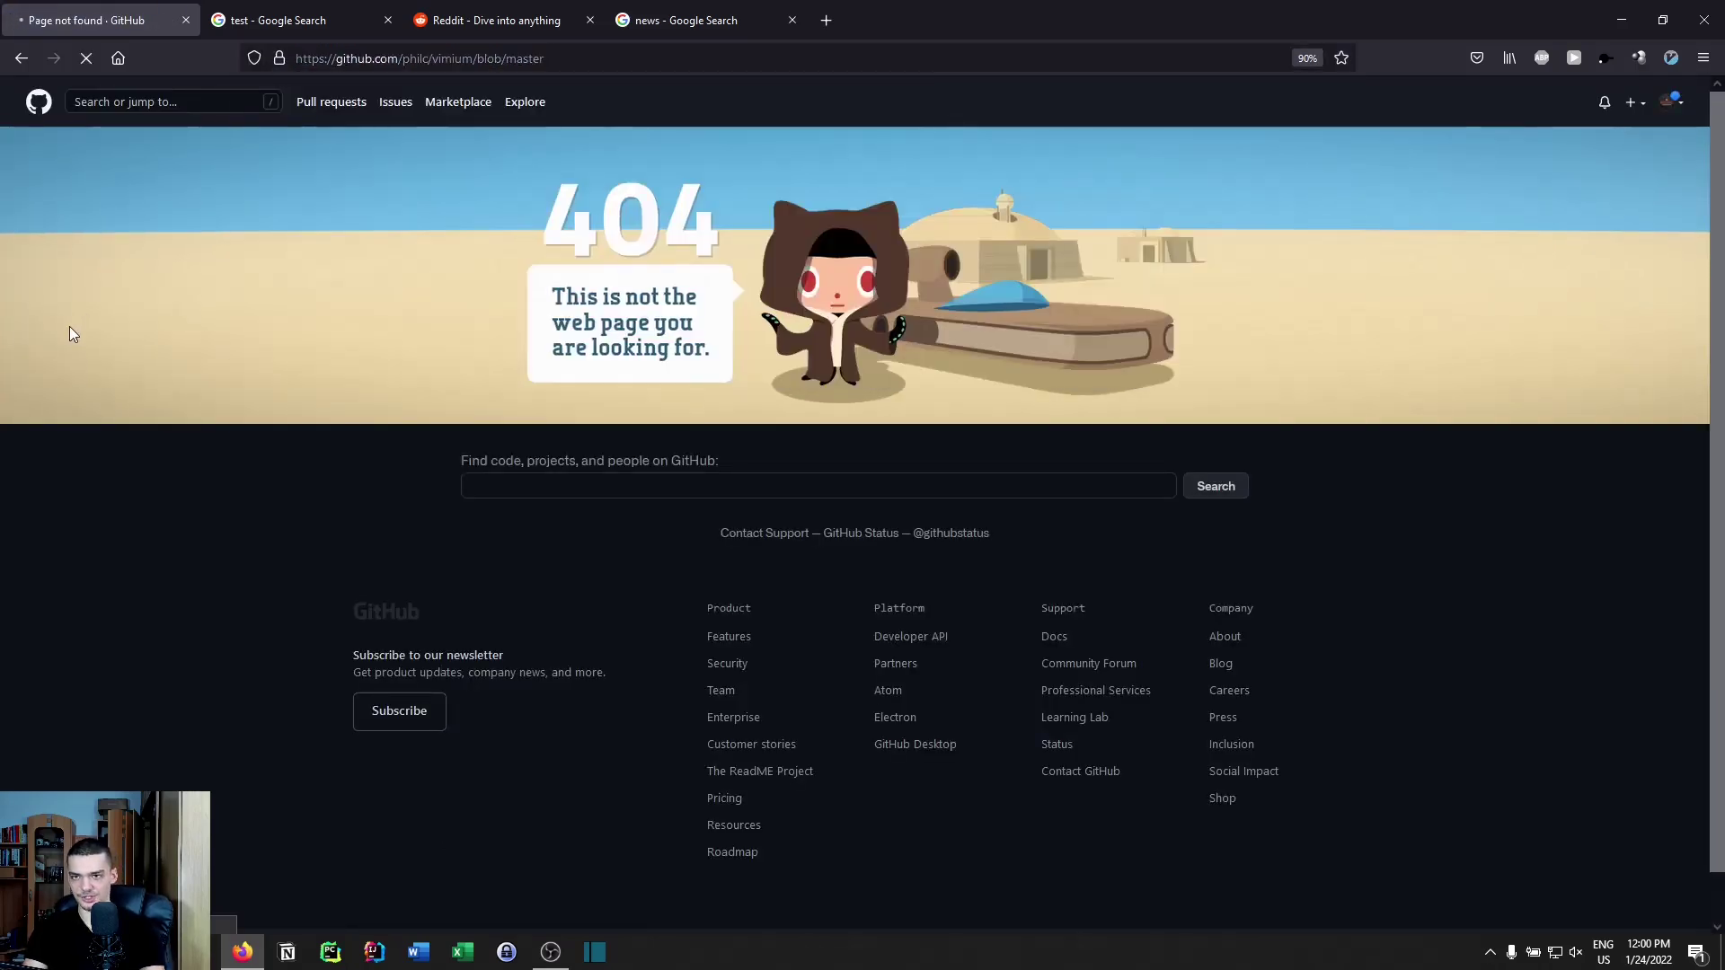
key("g")
key("u")
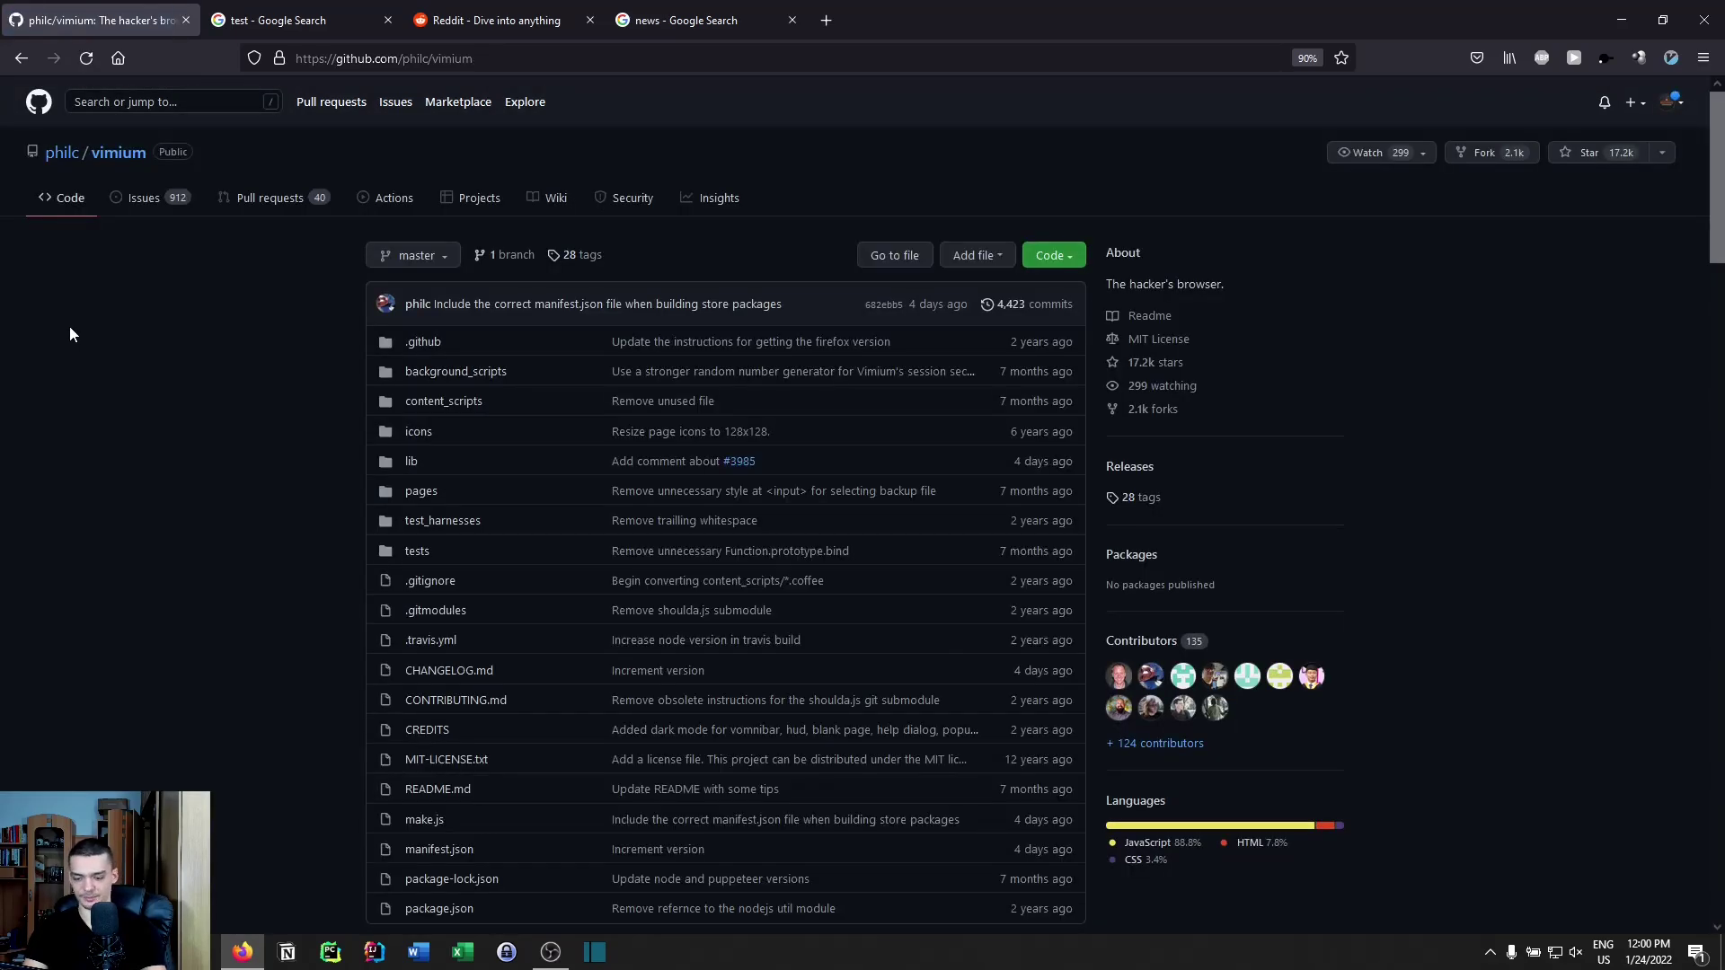
- Go back through the tab's history to the README and forward again to the vimium repository page
key("shift+h")
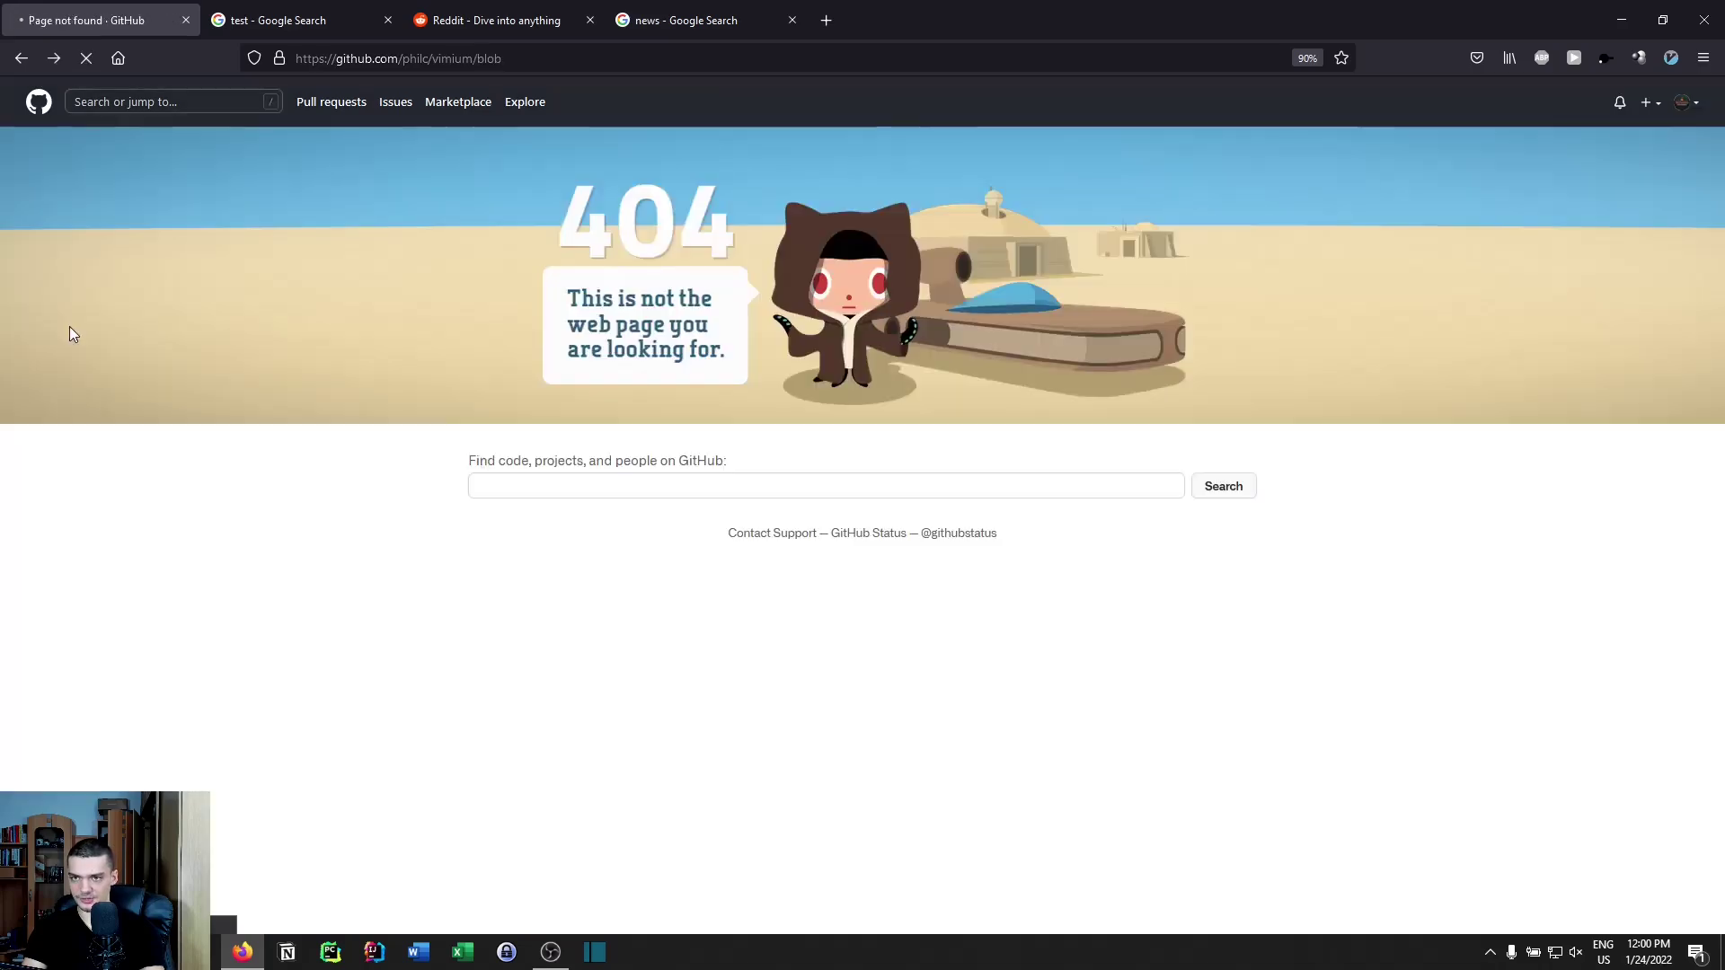
key("shift+h")
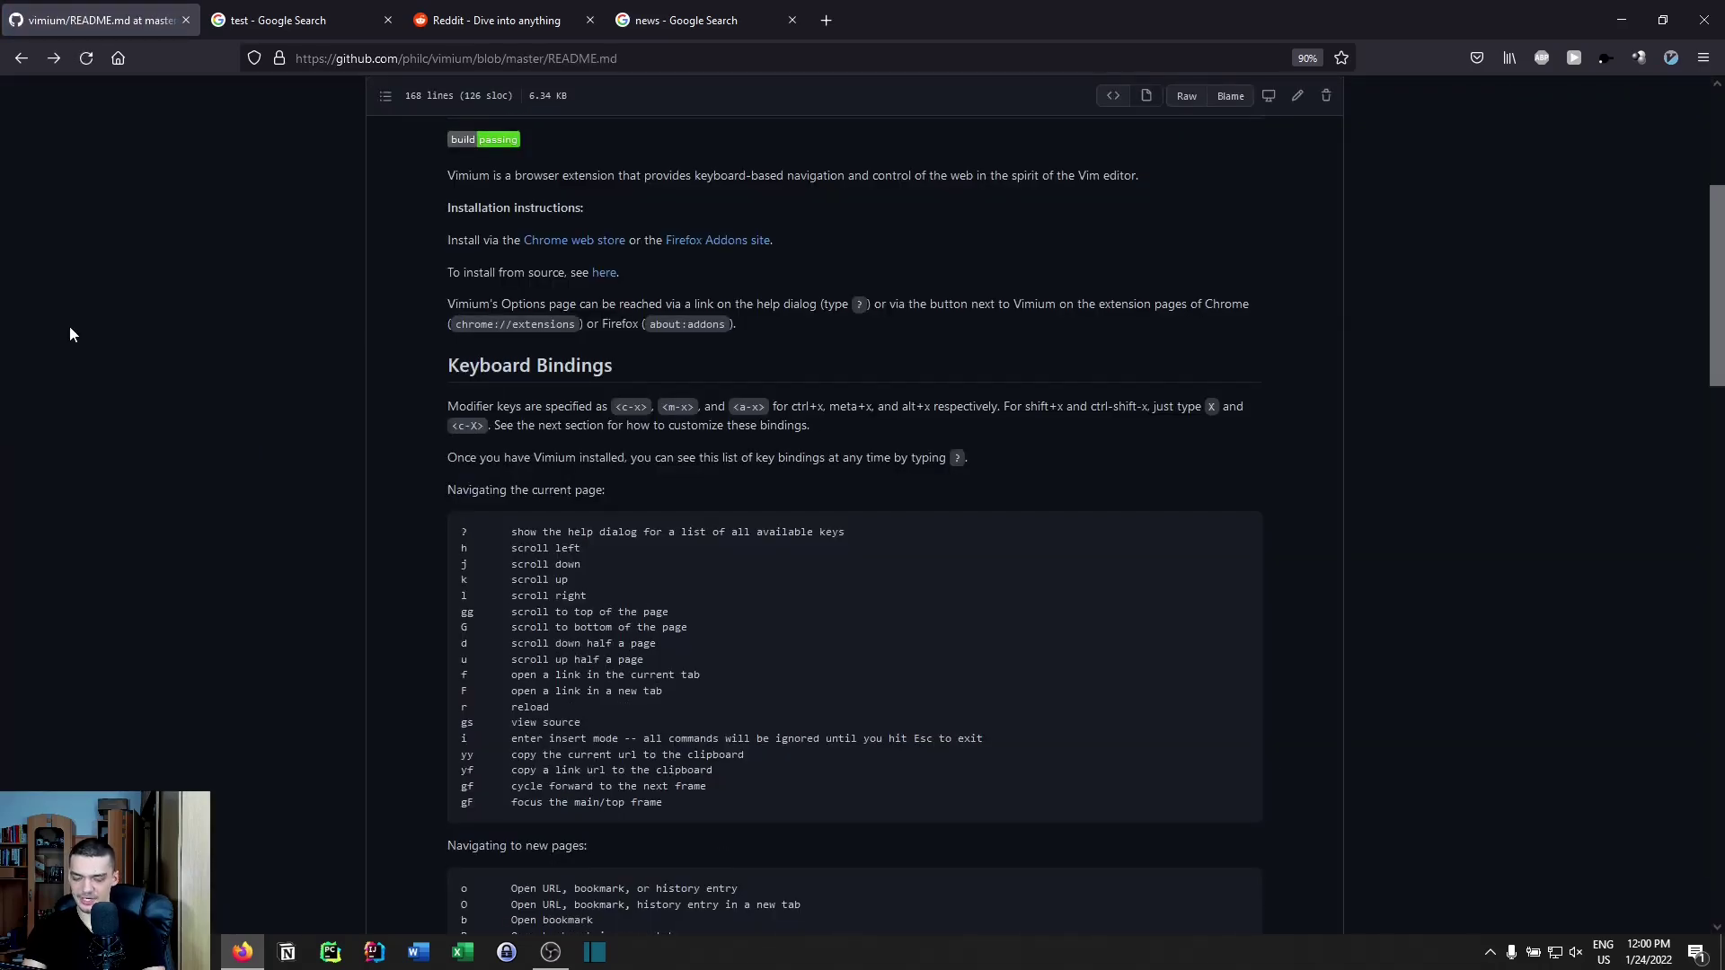
key("shift+l")
key("shift+l")
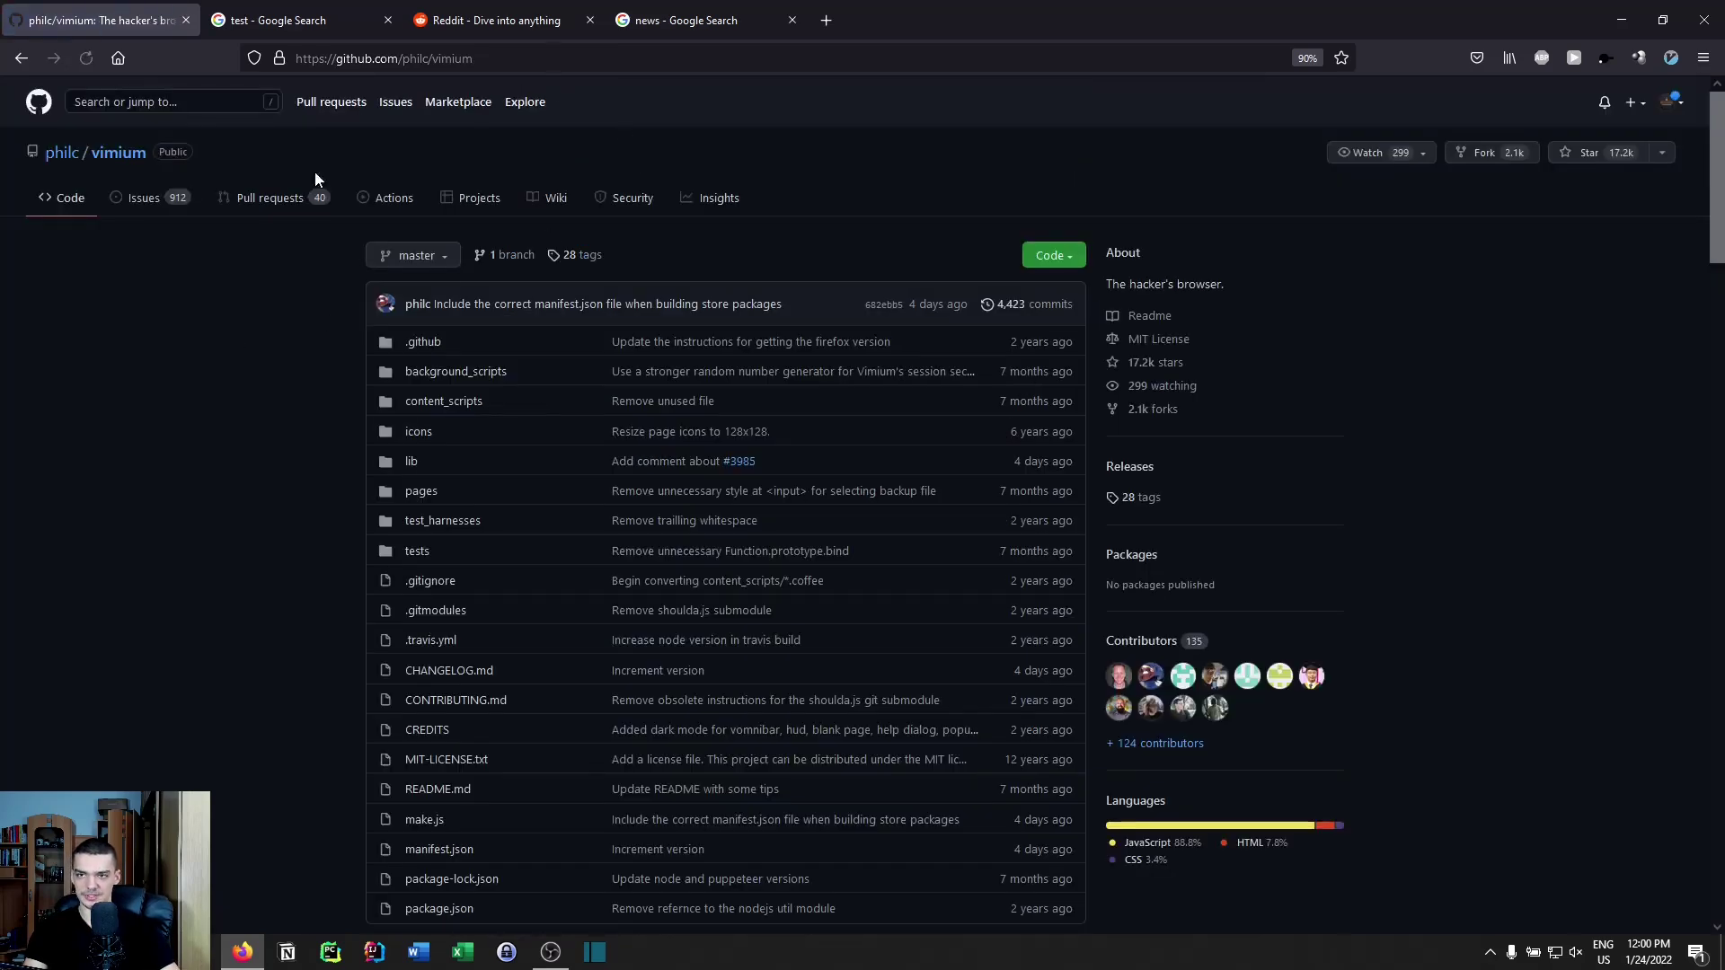
- Return to the README page and go up to the root of its URL hierarchy, github.com
left_click(19, 58)
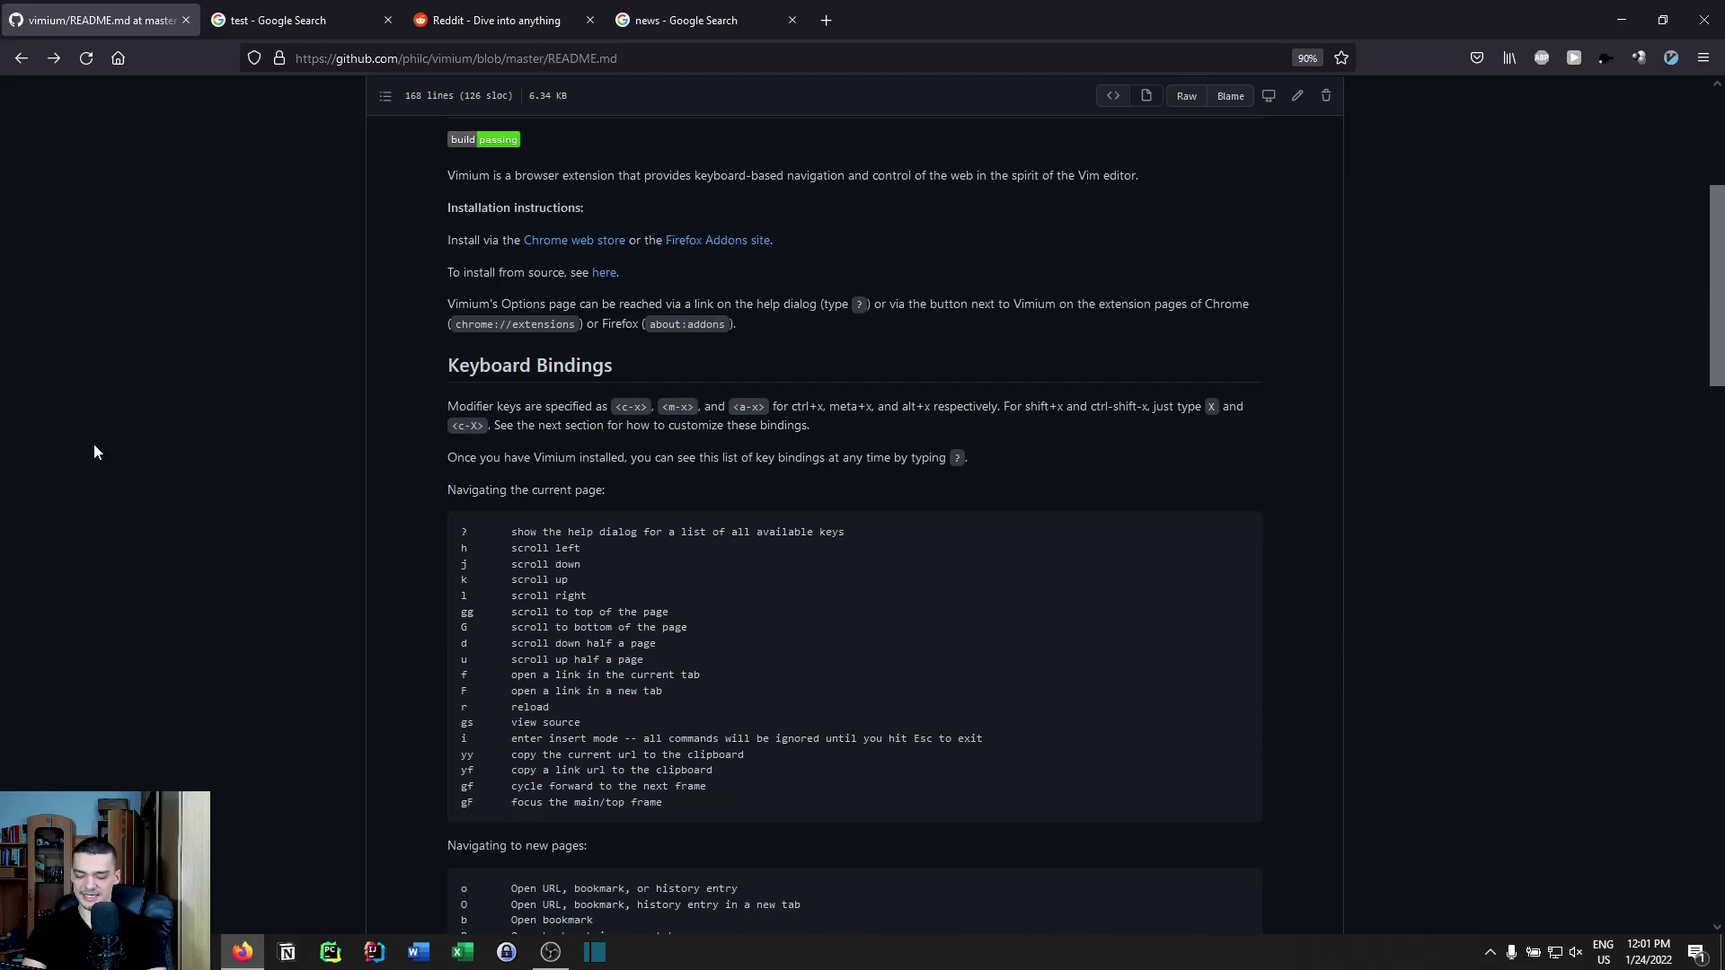
key("g")
key("shift+u")
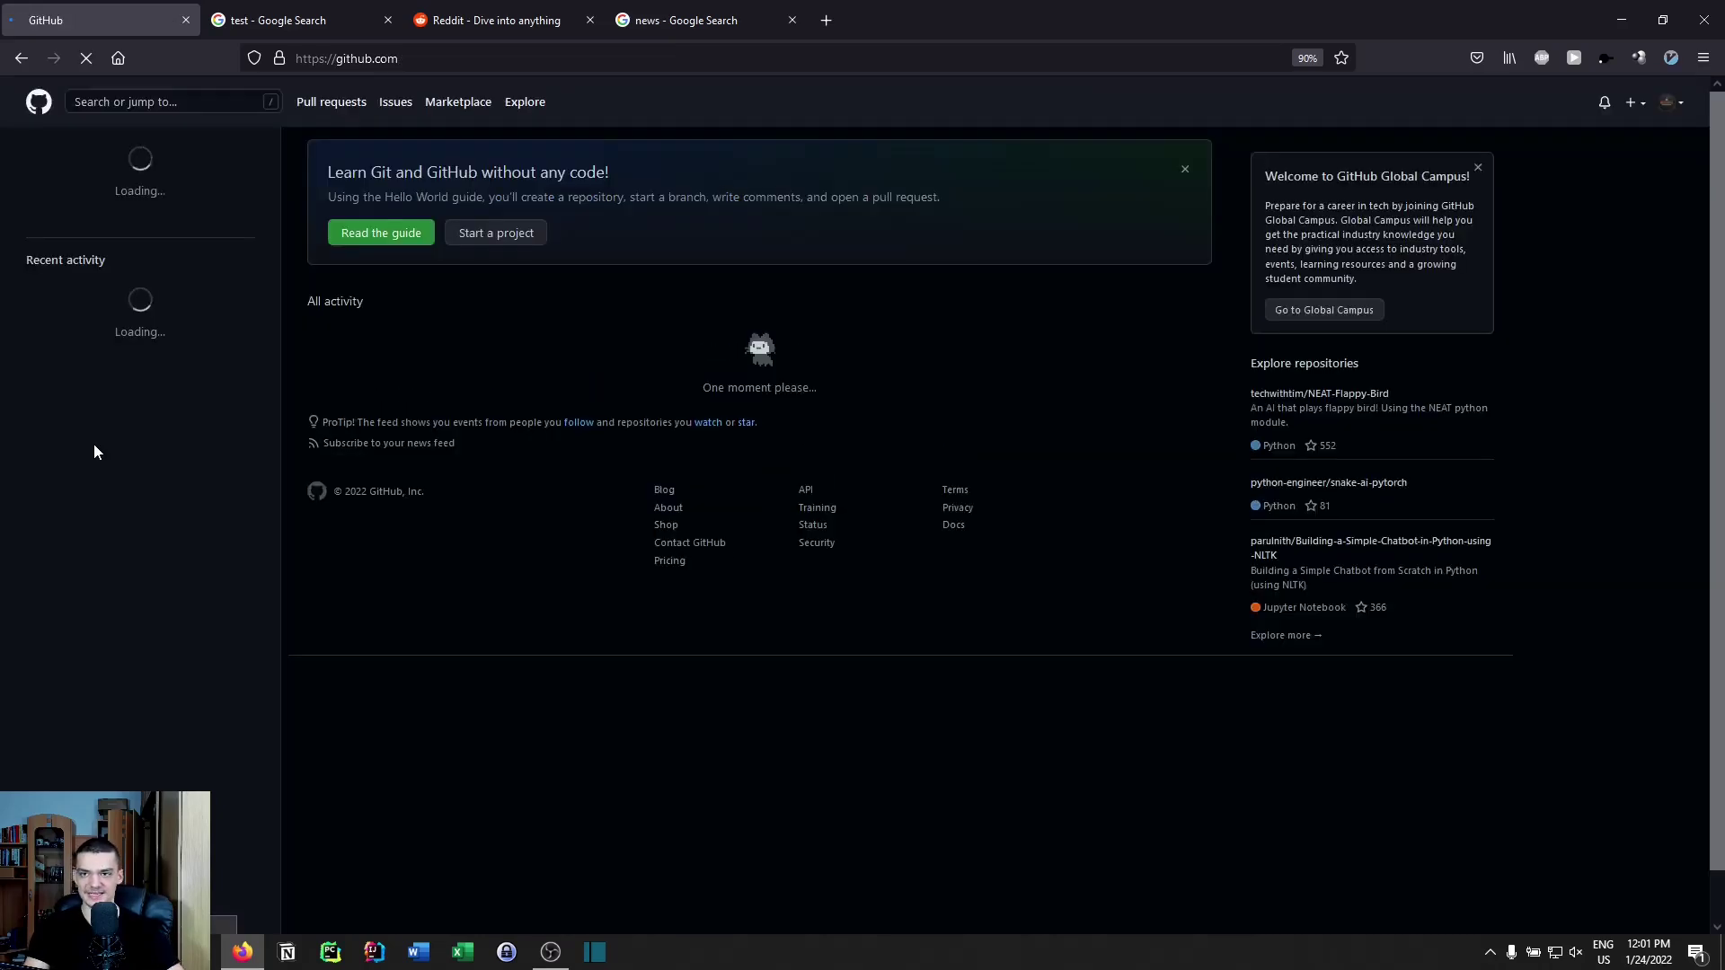
- Inspect the github.com address in the address bar and in Vimium's URL editor, leaving it unedited
key("ctrl+l")
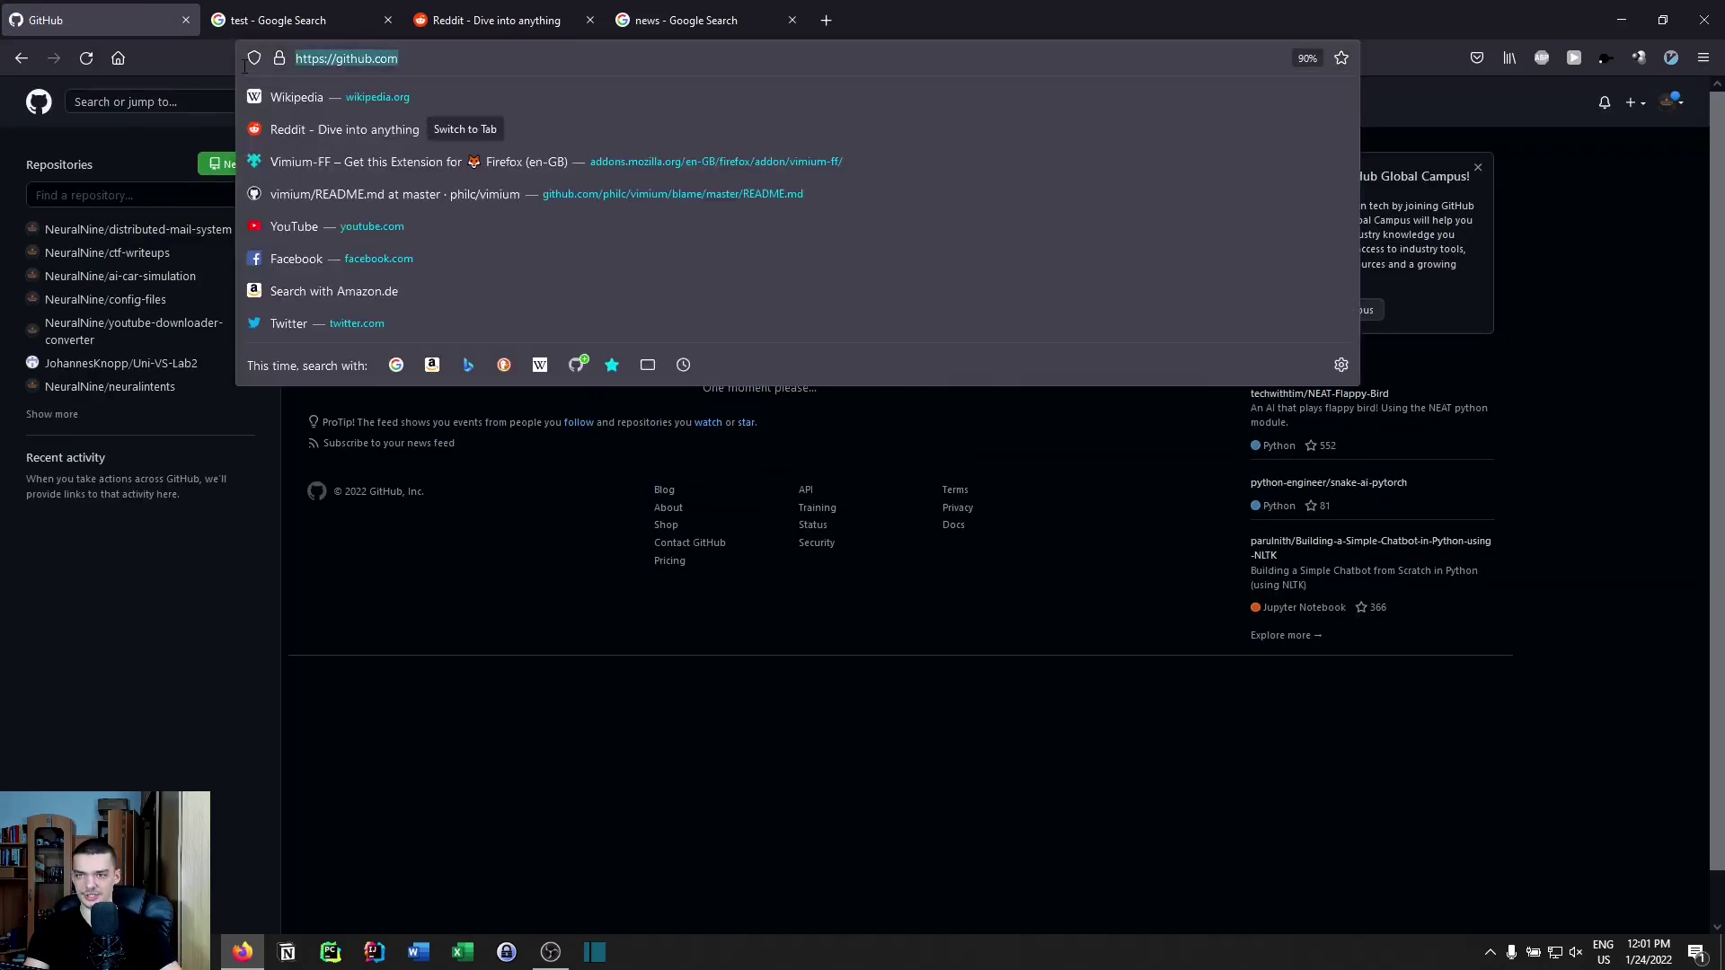
left_click(190, 580)
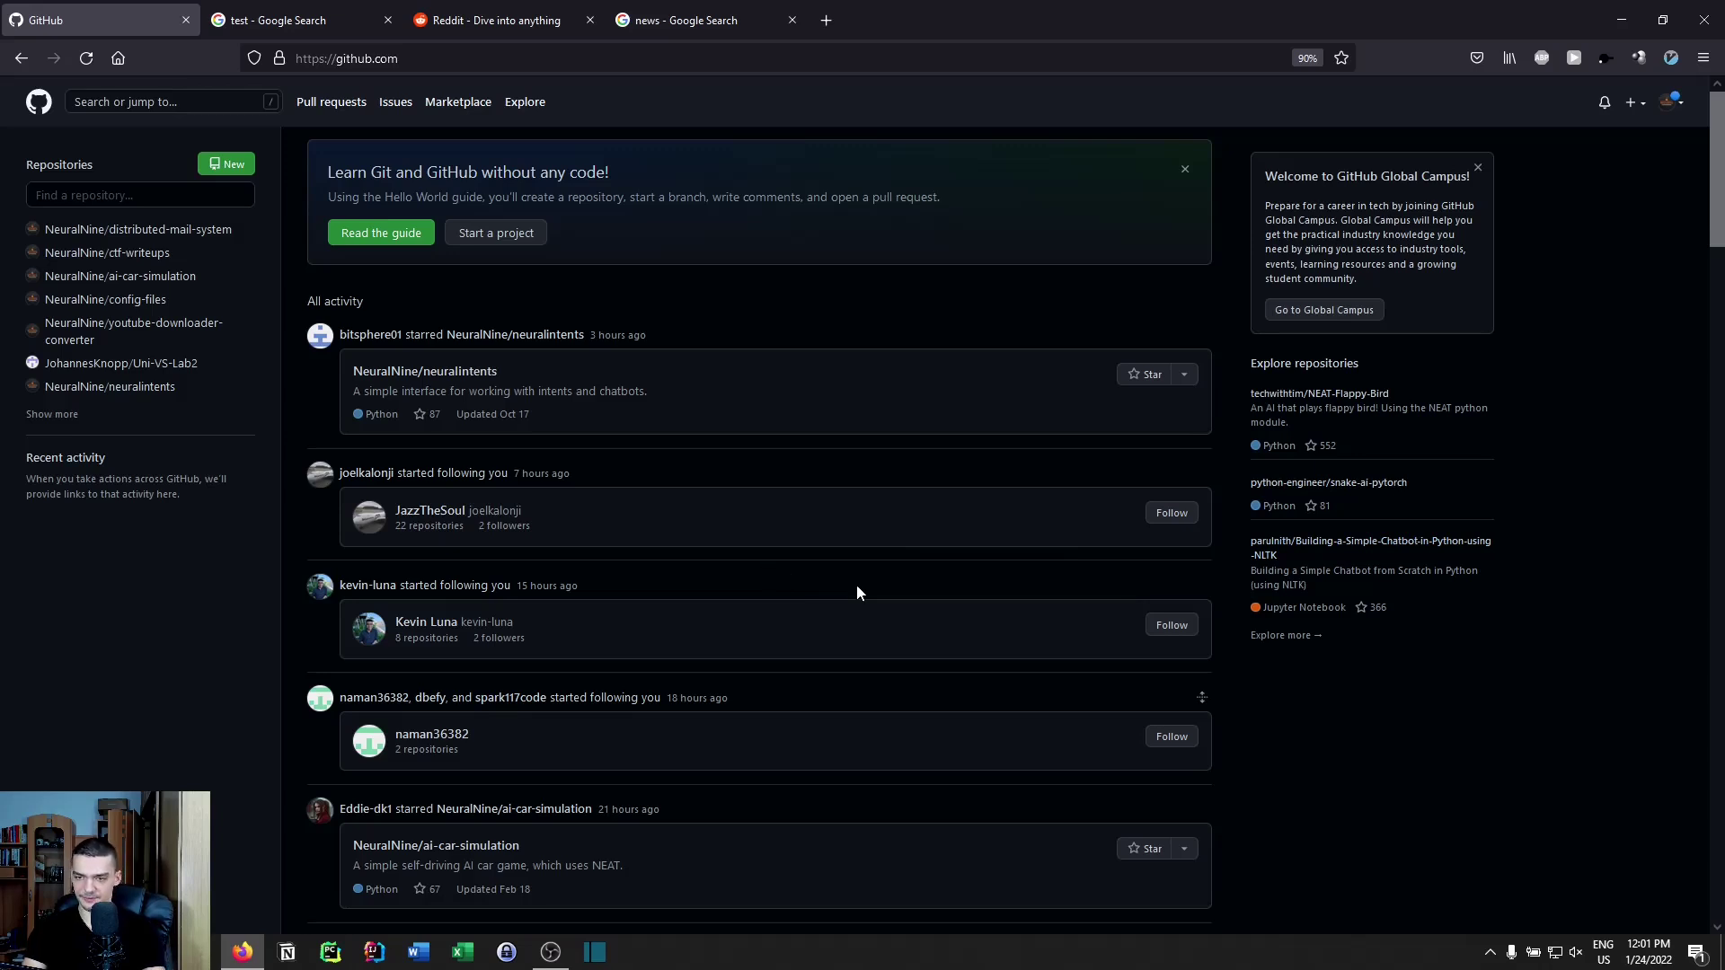
key("g")
key("e")
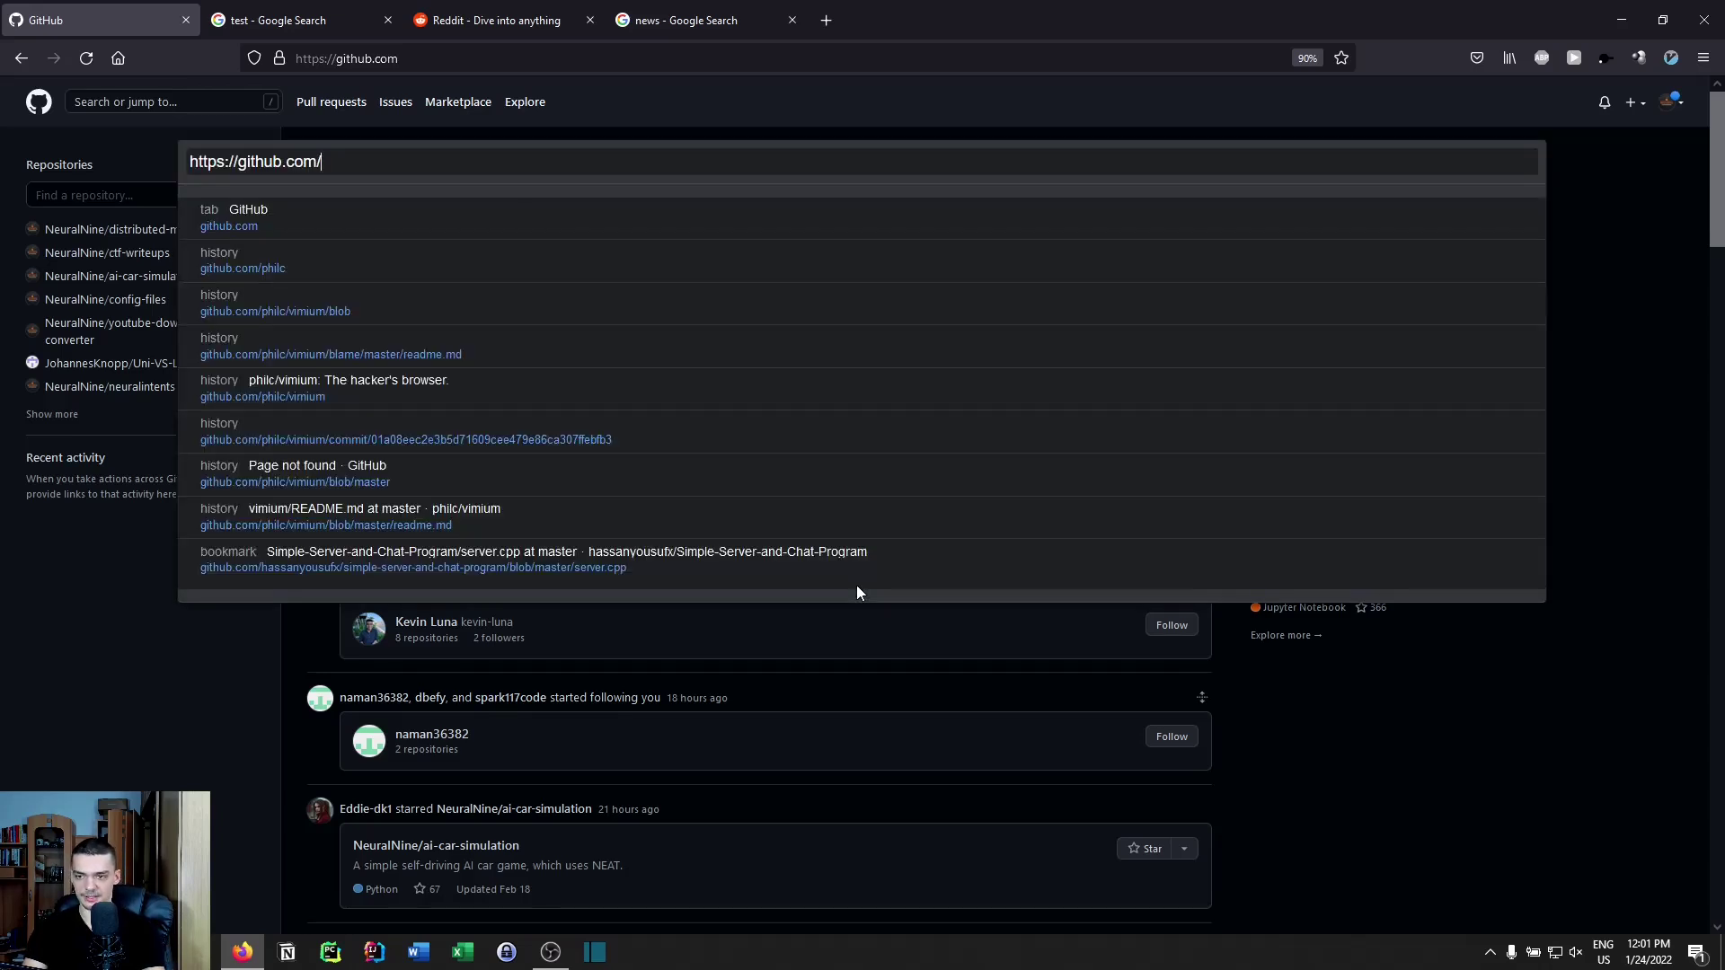
key("Escape")
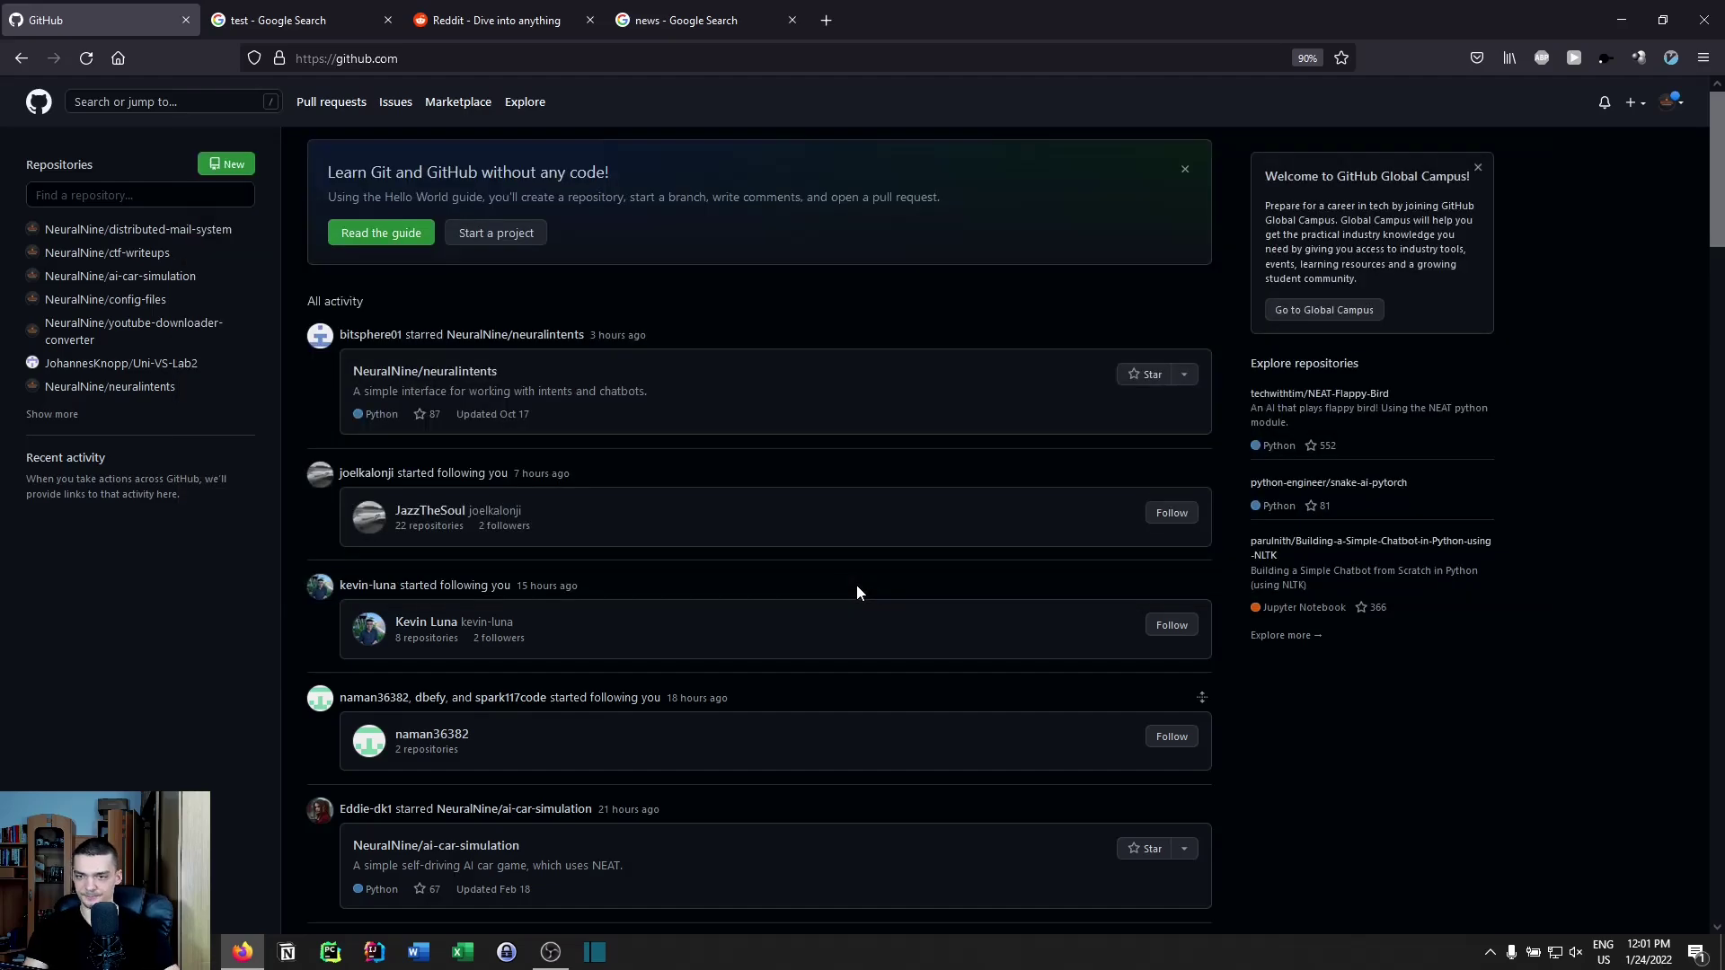
left_click(21, 57)
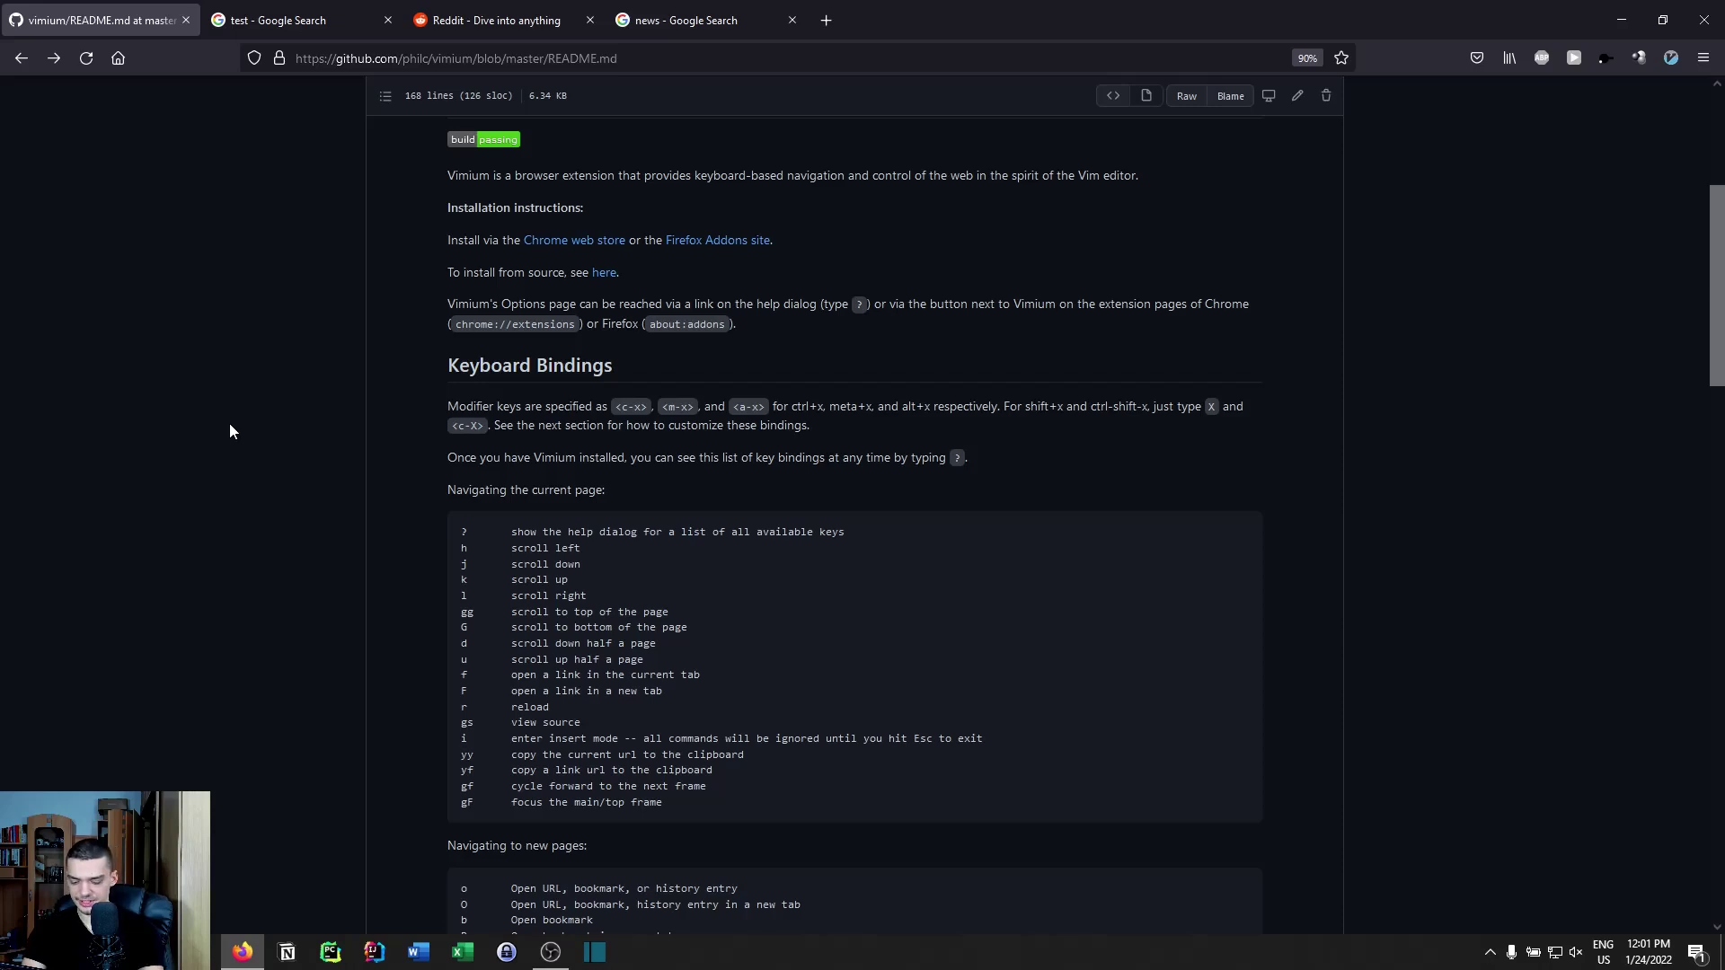
key("g")
key("e")
key("BackSpace")
key("BackSpace")
key("BackSpace")
key("BackSpace")
key("BackSpace")
key("BackSpace")
key("BackSpace")
key("BackSpace")
key("BackSpace")
key("BackSpace")
key("BackSpace")
key("BackSpace")
key("BackSpace")
key("BackSpace")
key("BackSpace")
key("BackSpace")
key("BackSpace")
key("BackSpace")
key("BackSpace")
key("BackSpace")
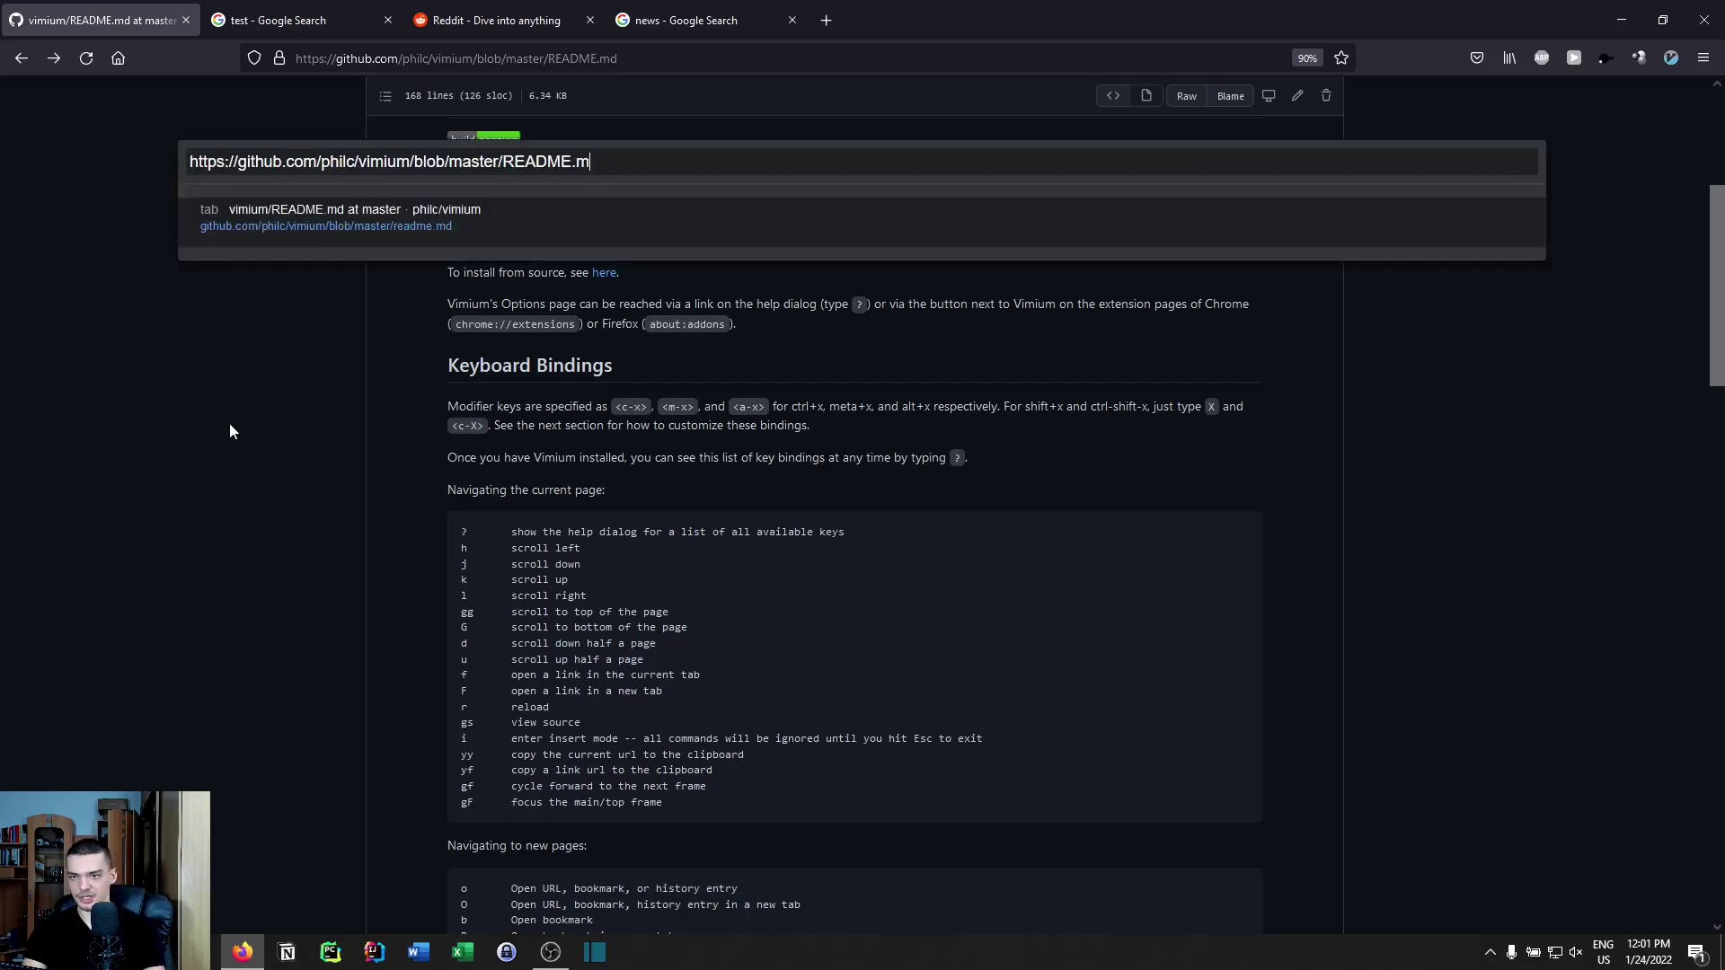
key("Return")
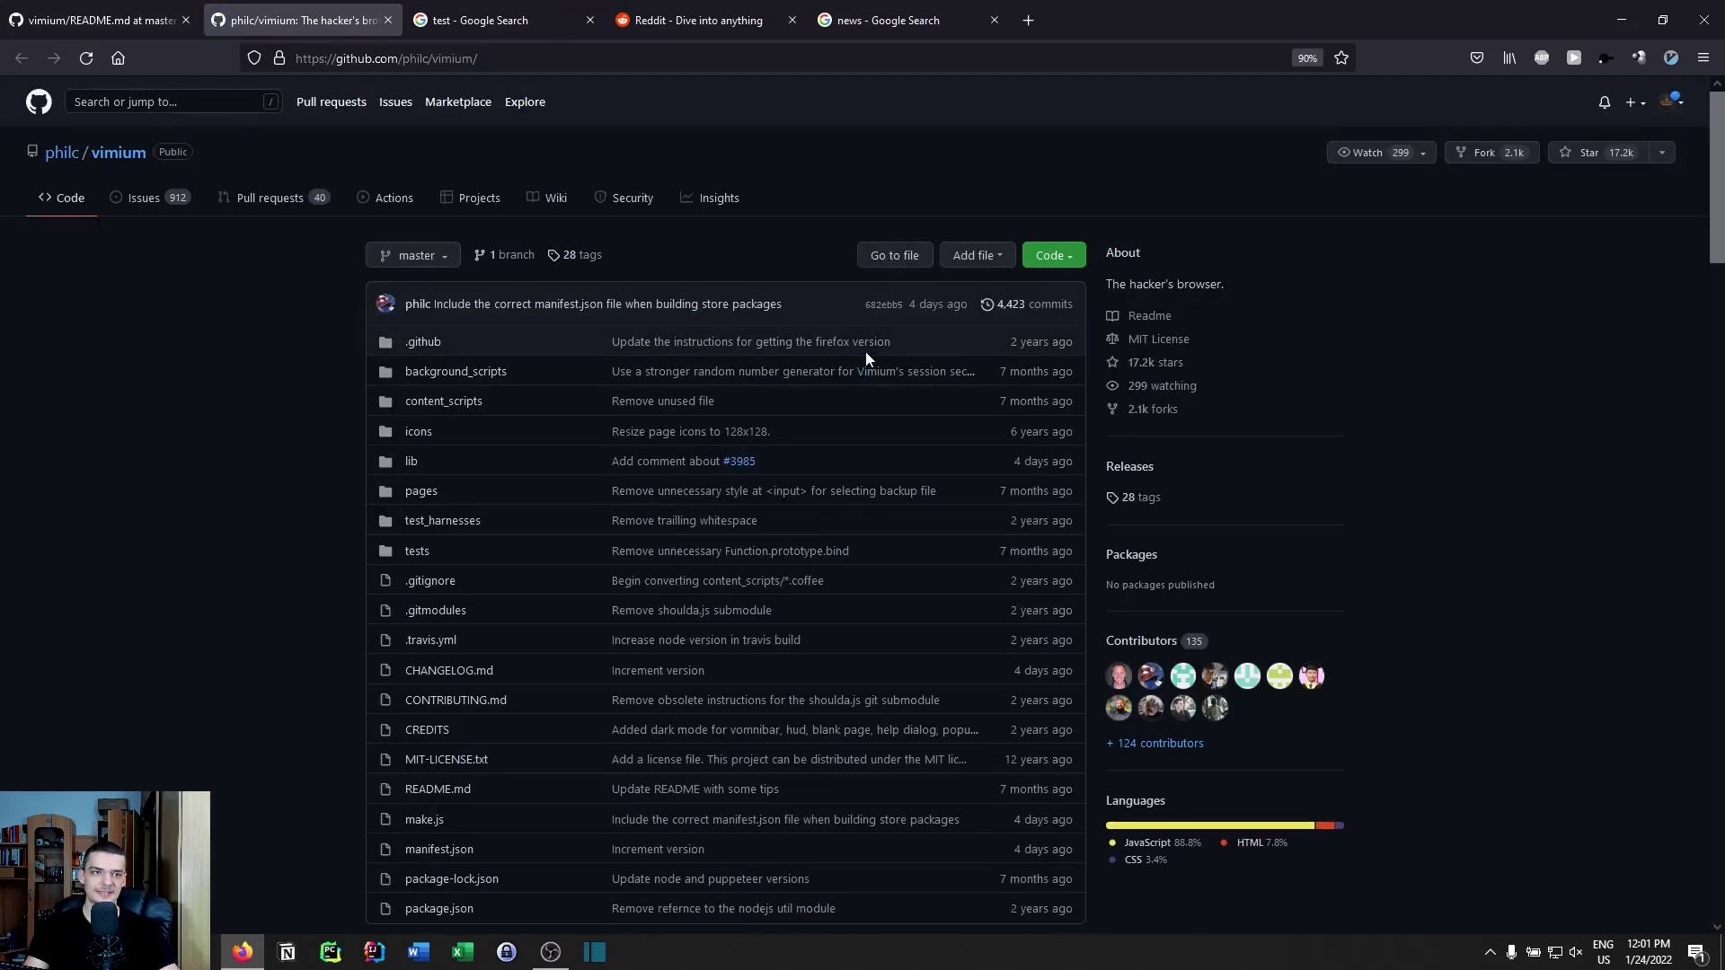
- Open Vimium's options page and review the list of available commands, including the one for opening a link in an incognito window
left_click(1672, 59)
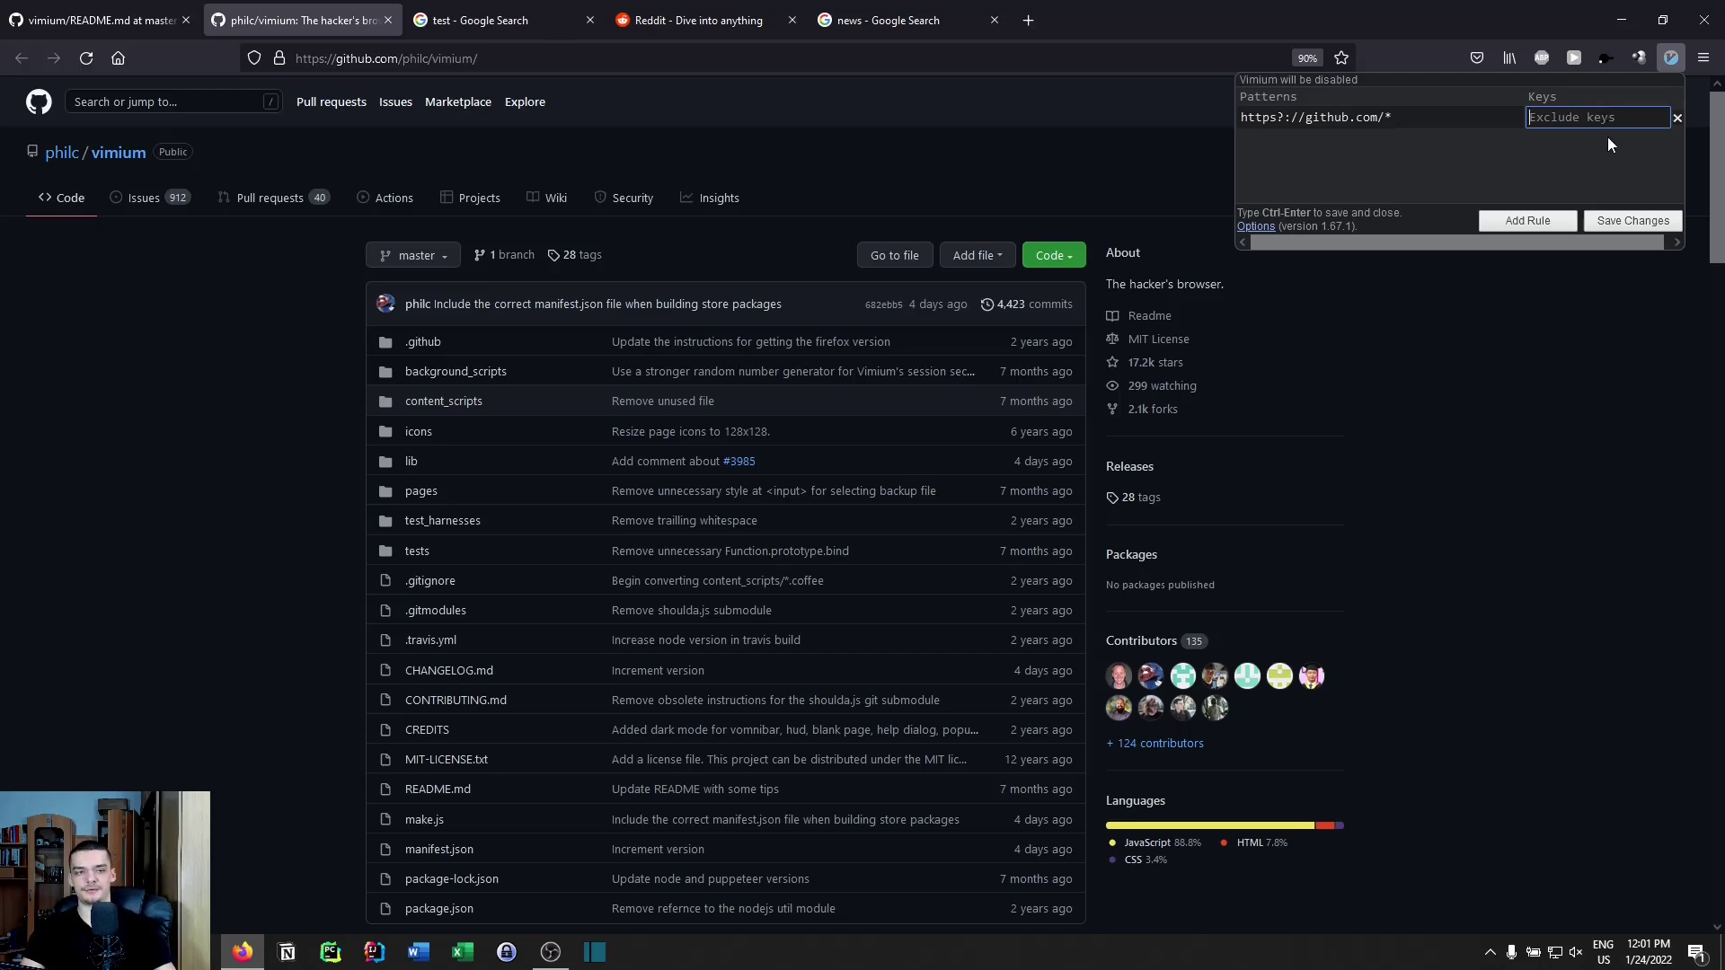
left_click(1254, 227)
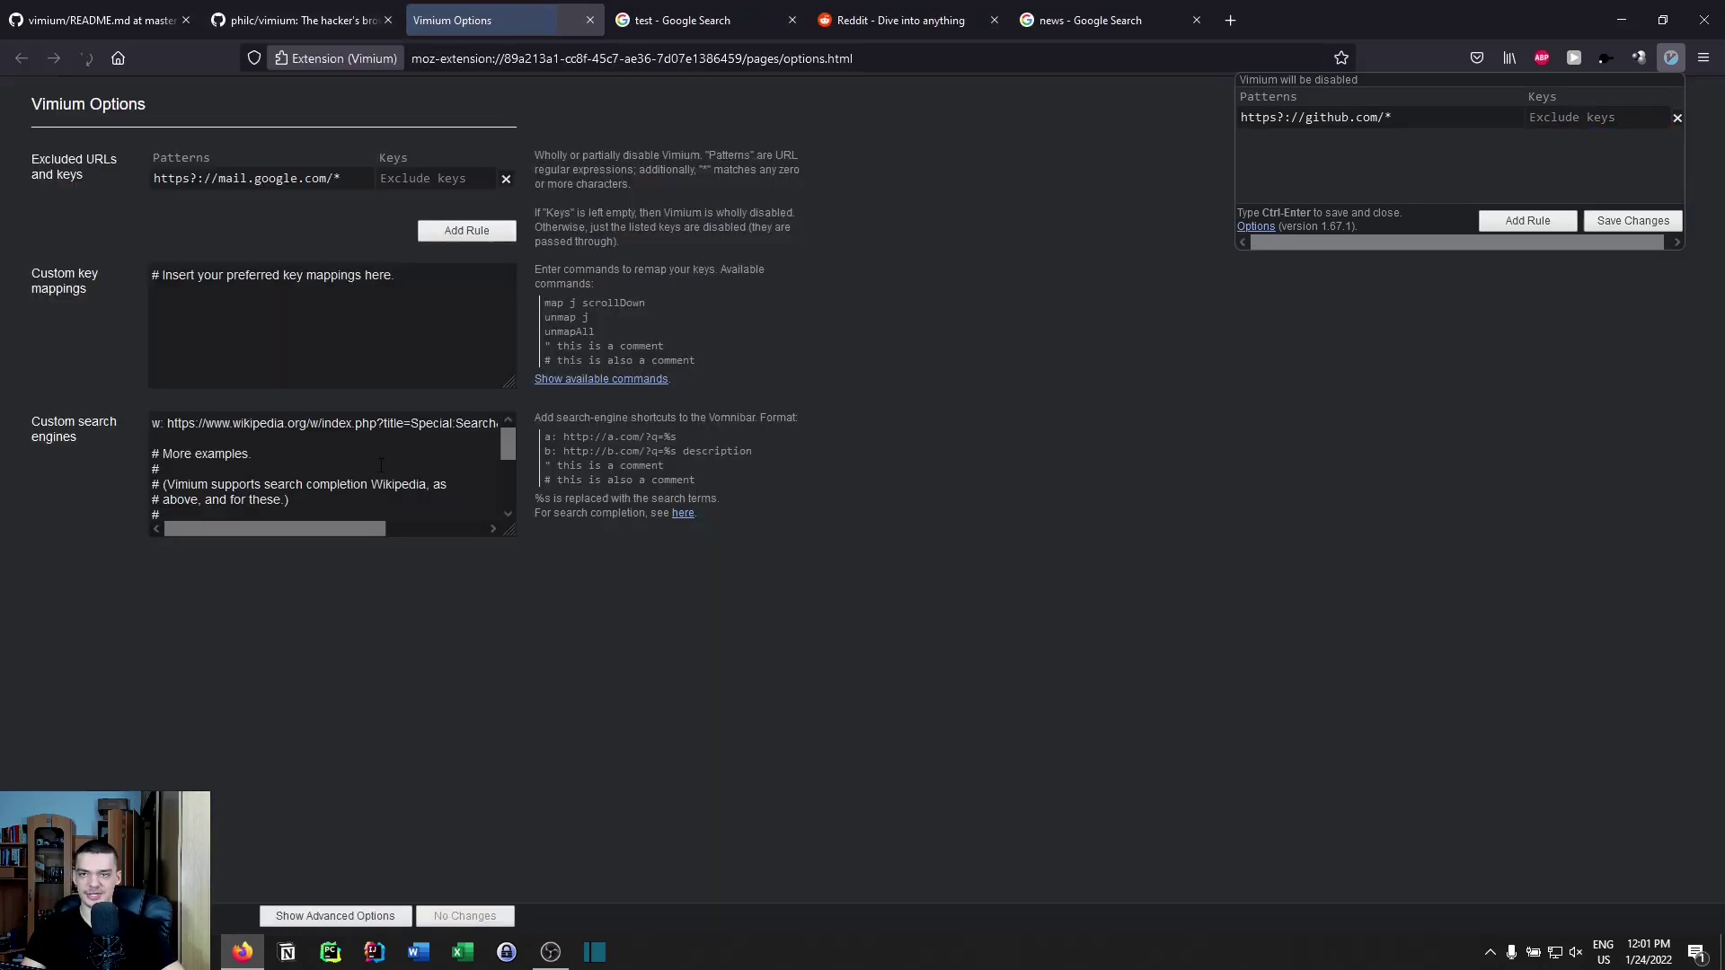
left_click(623, 381)
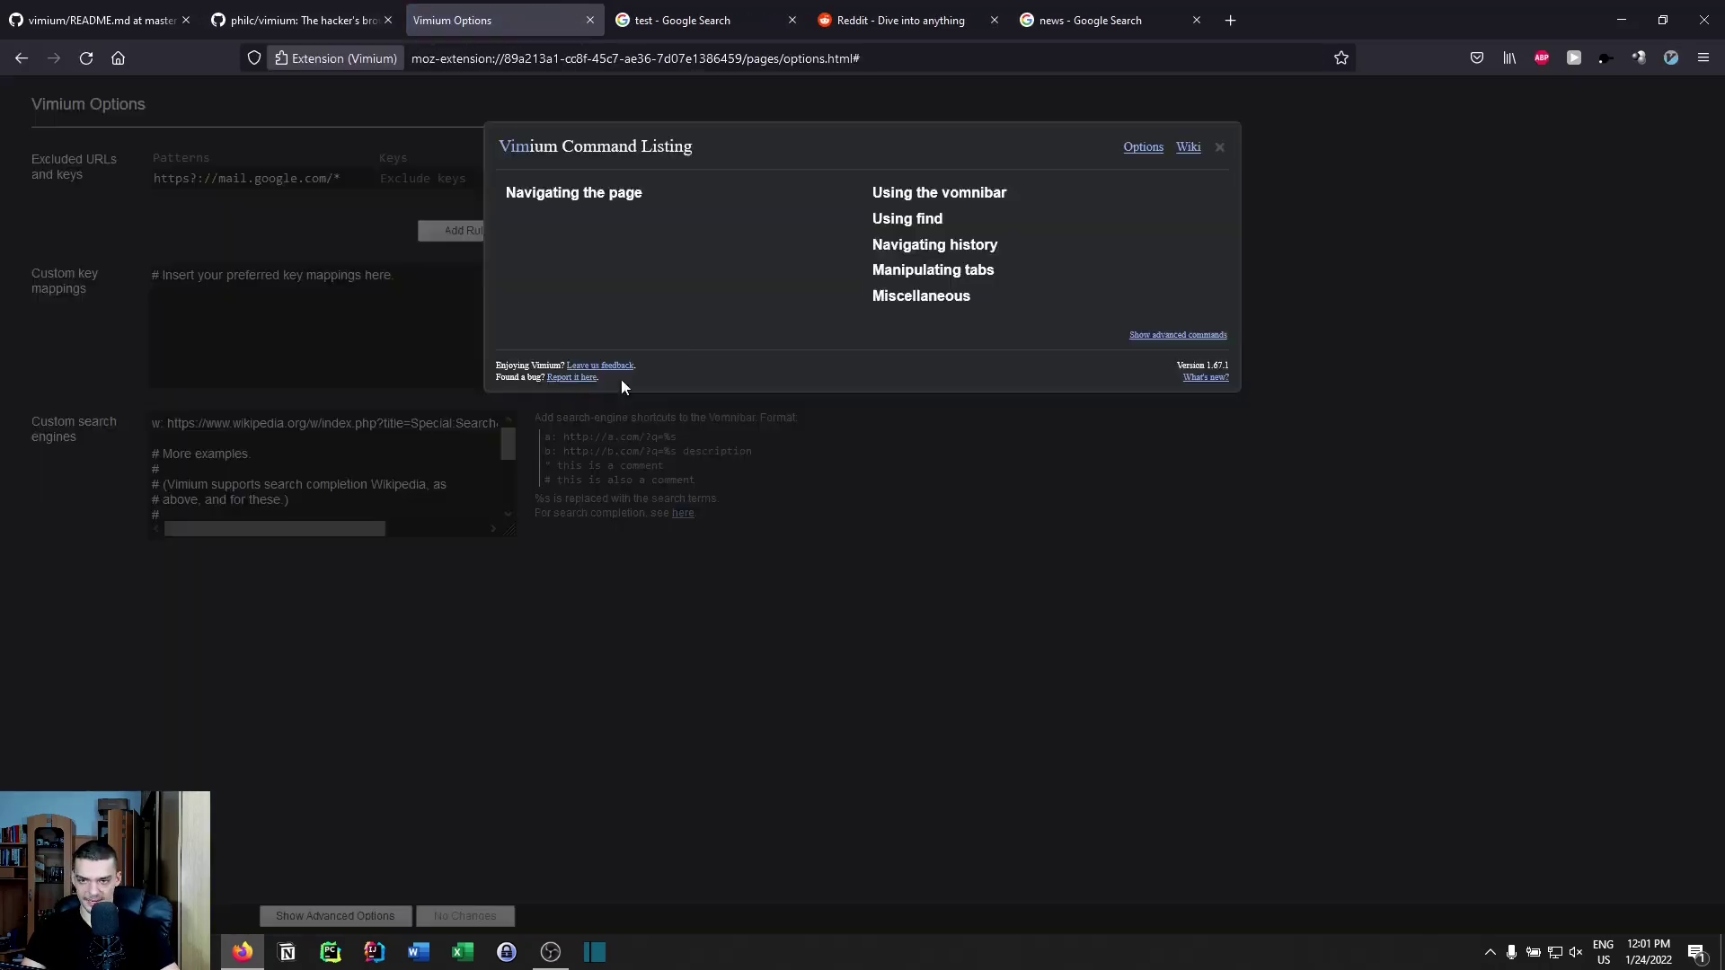
scroll(599, 385, "down", 5)
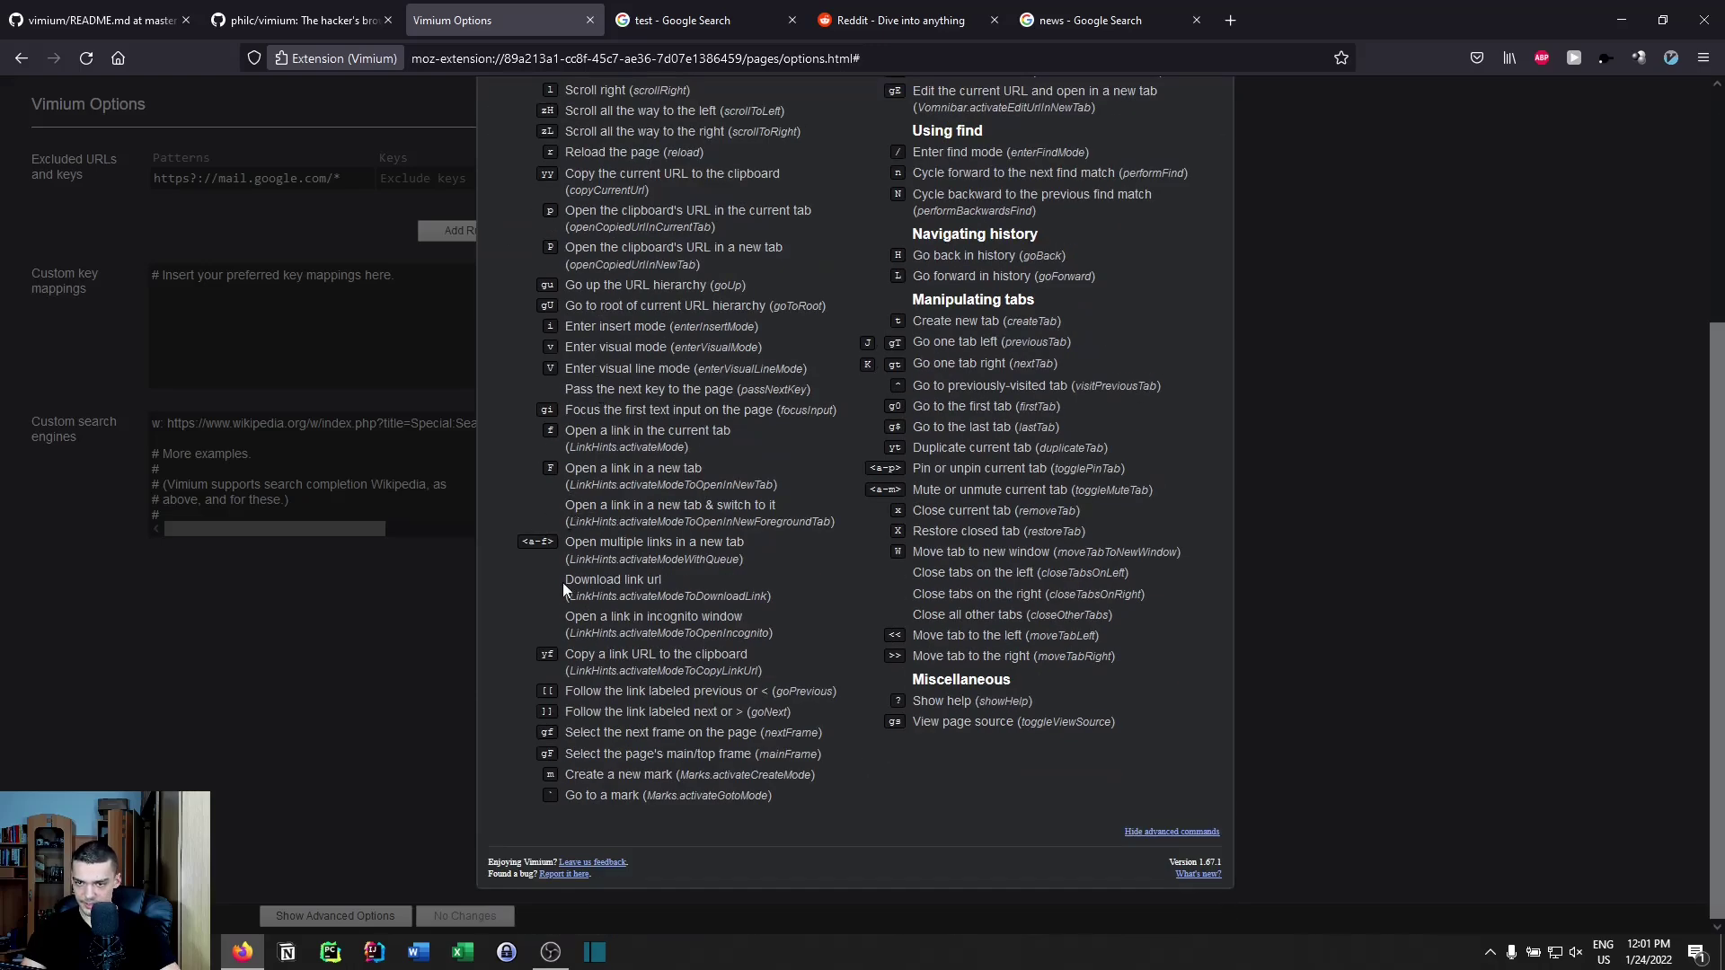
left_click_drag(563, 618, 773, 634)
left_click(663, 642)
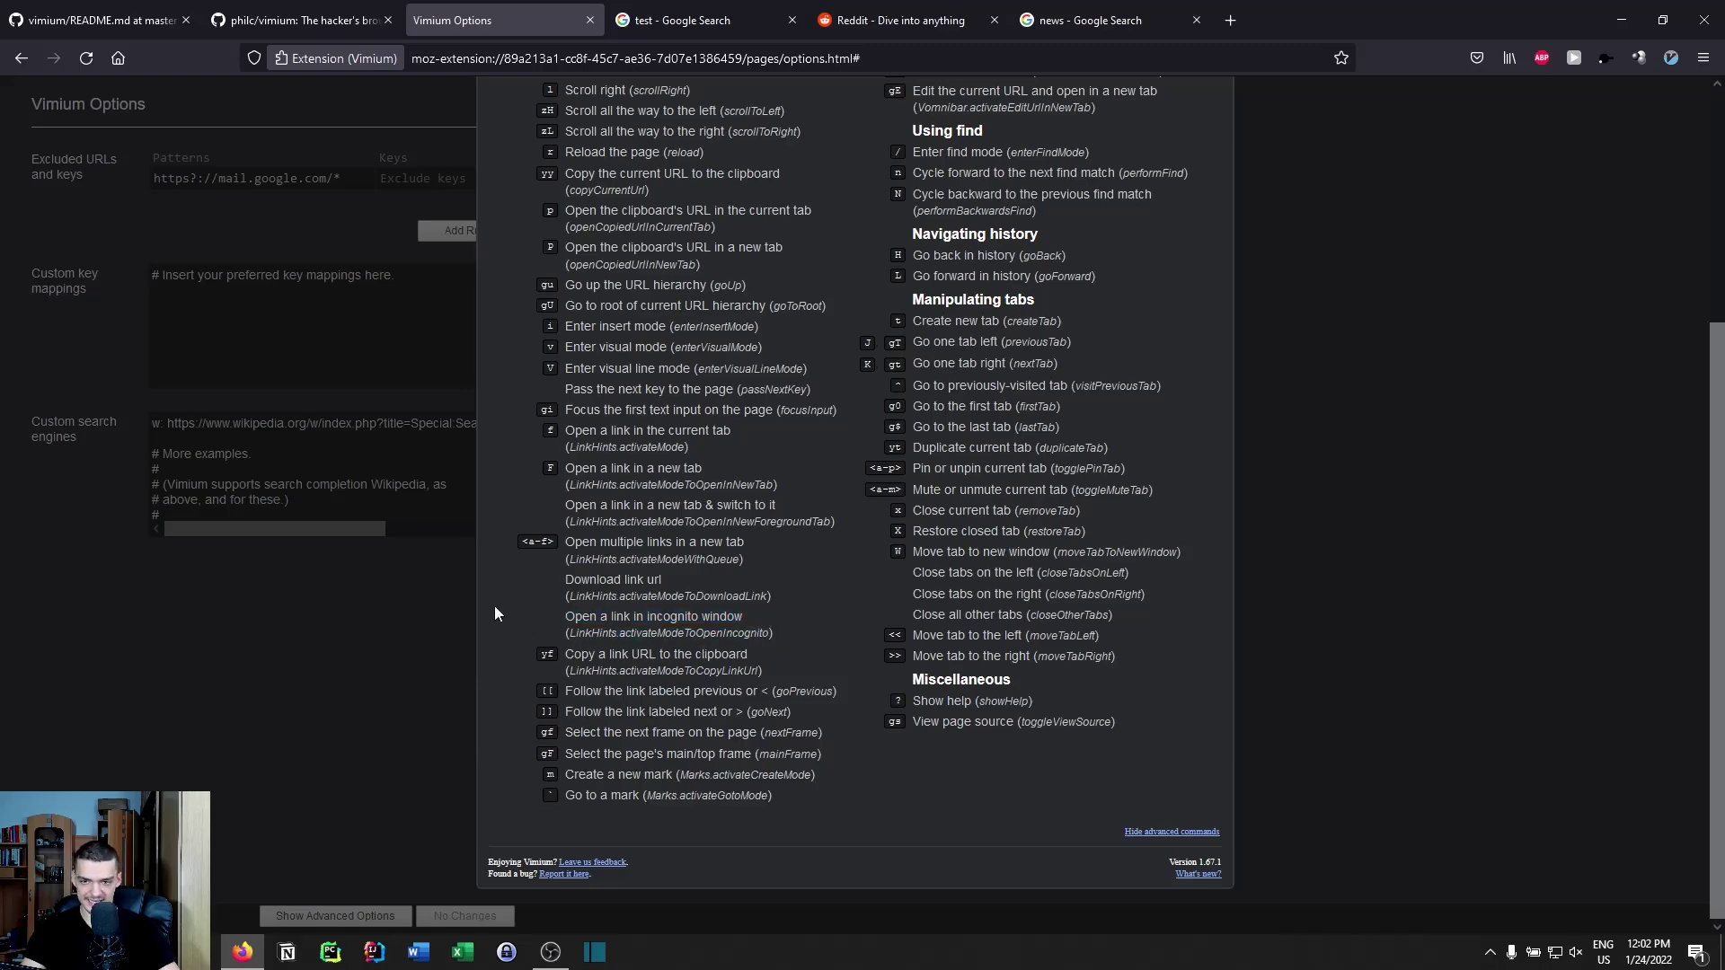
left_click(302, 618)
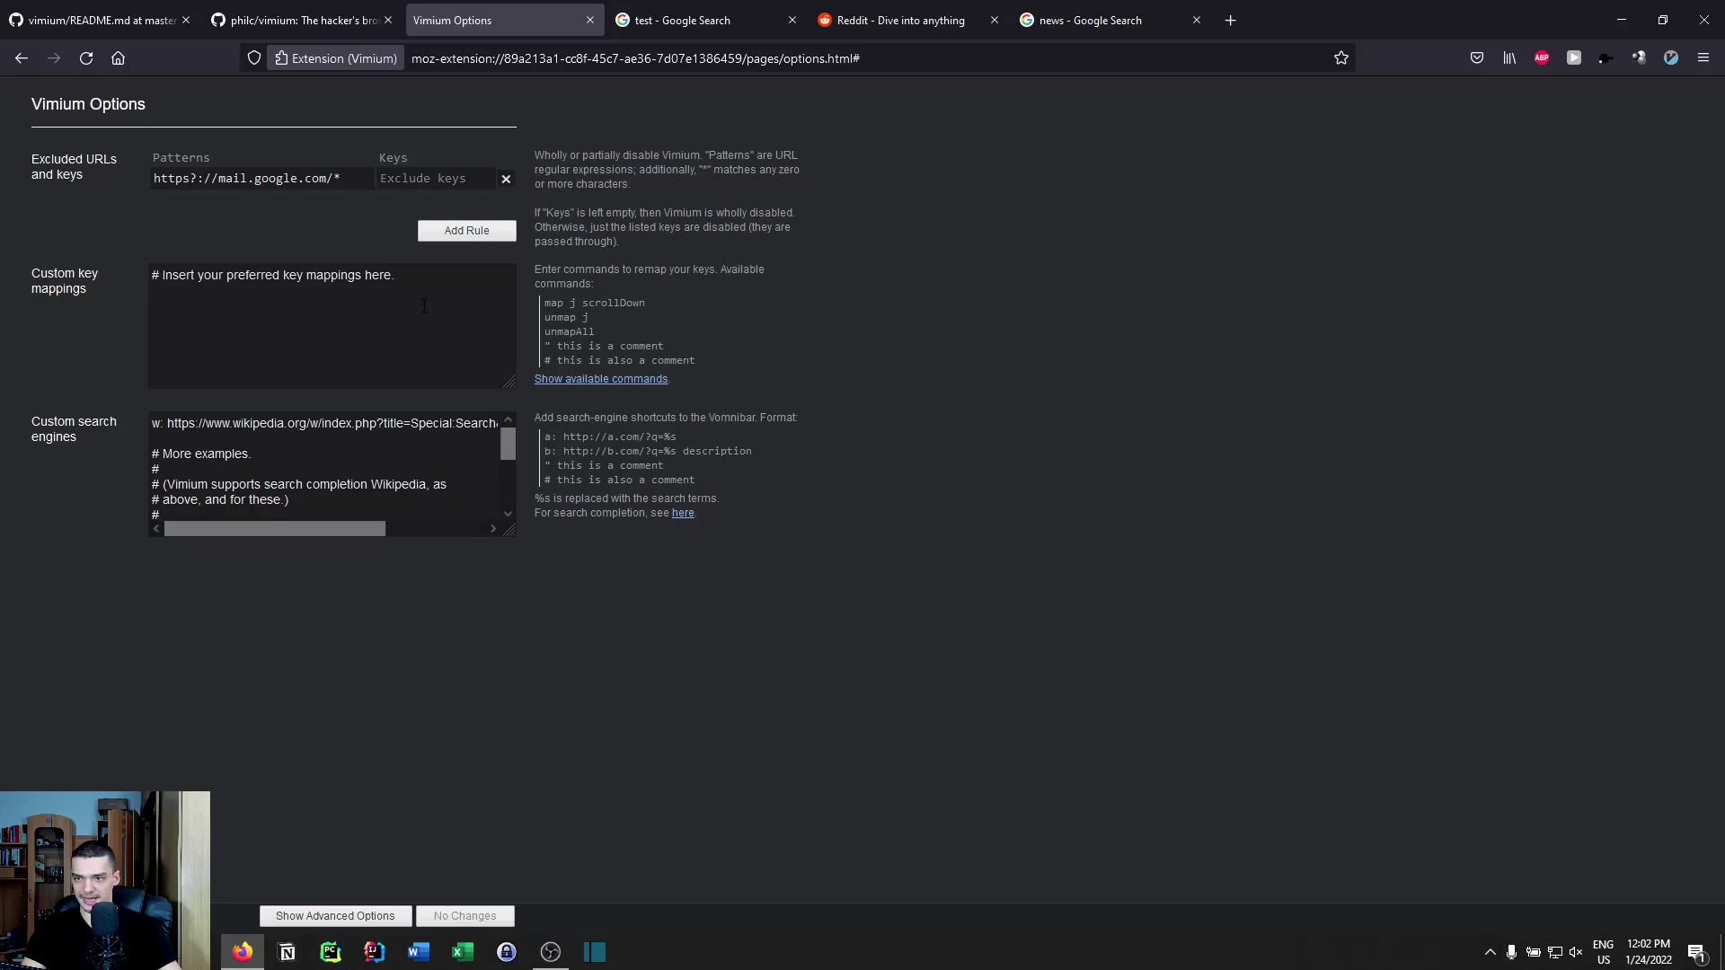
- Show Vimium's advanced options and look through them down to the Backup and Restore section
left_click_drag(424, 305, 3, 304)
left_click(871, 616)
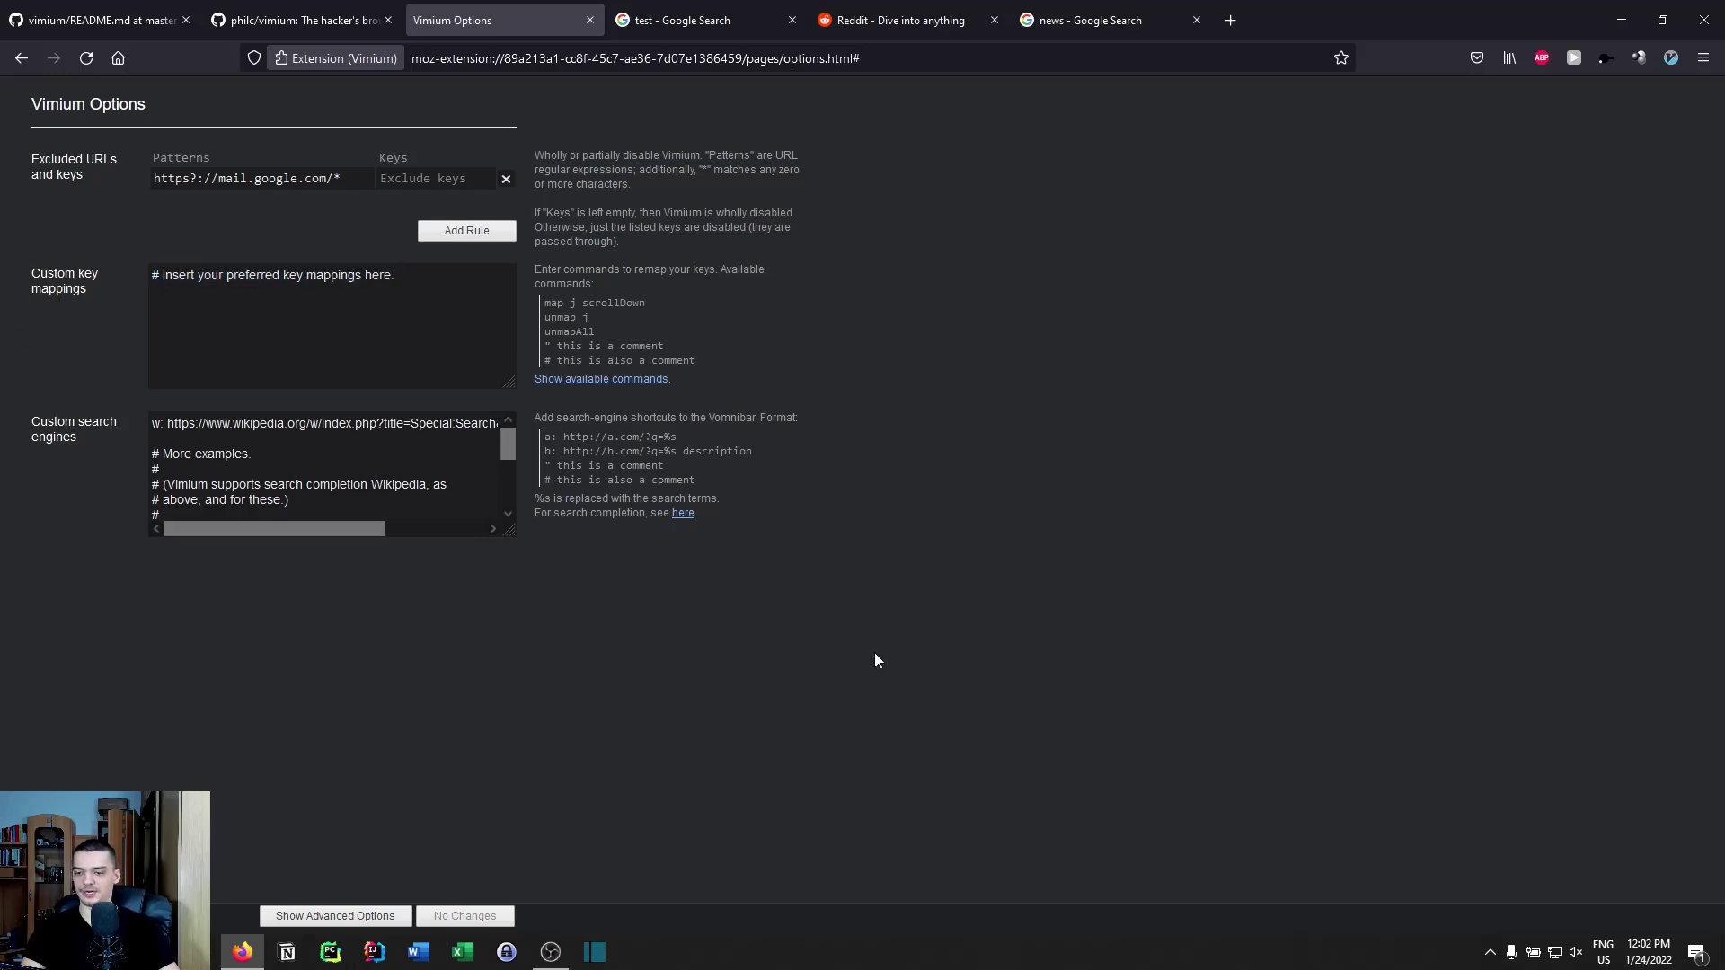
left_click(364, 917)
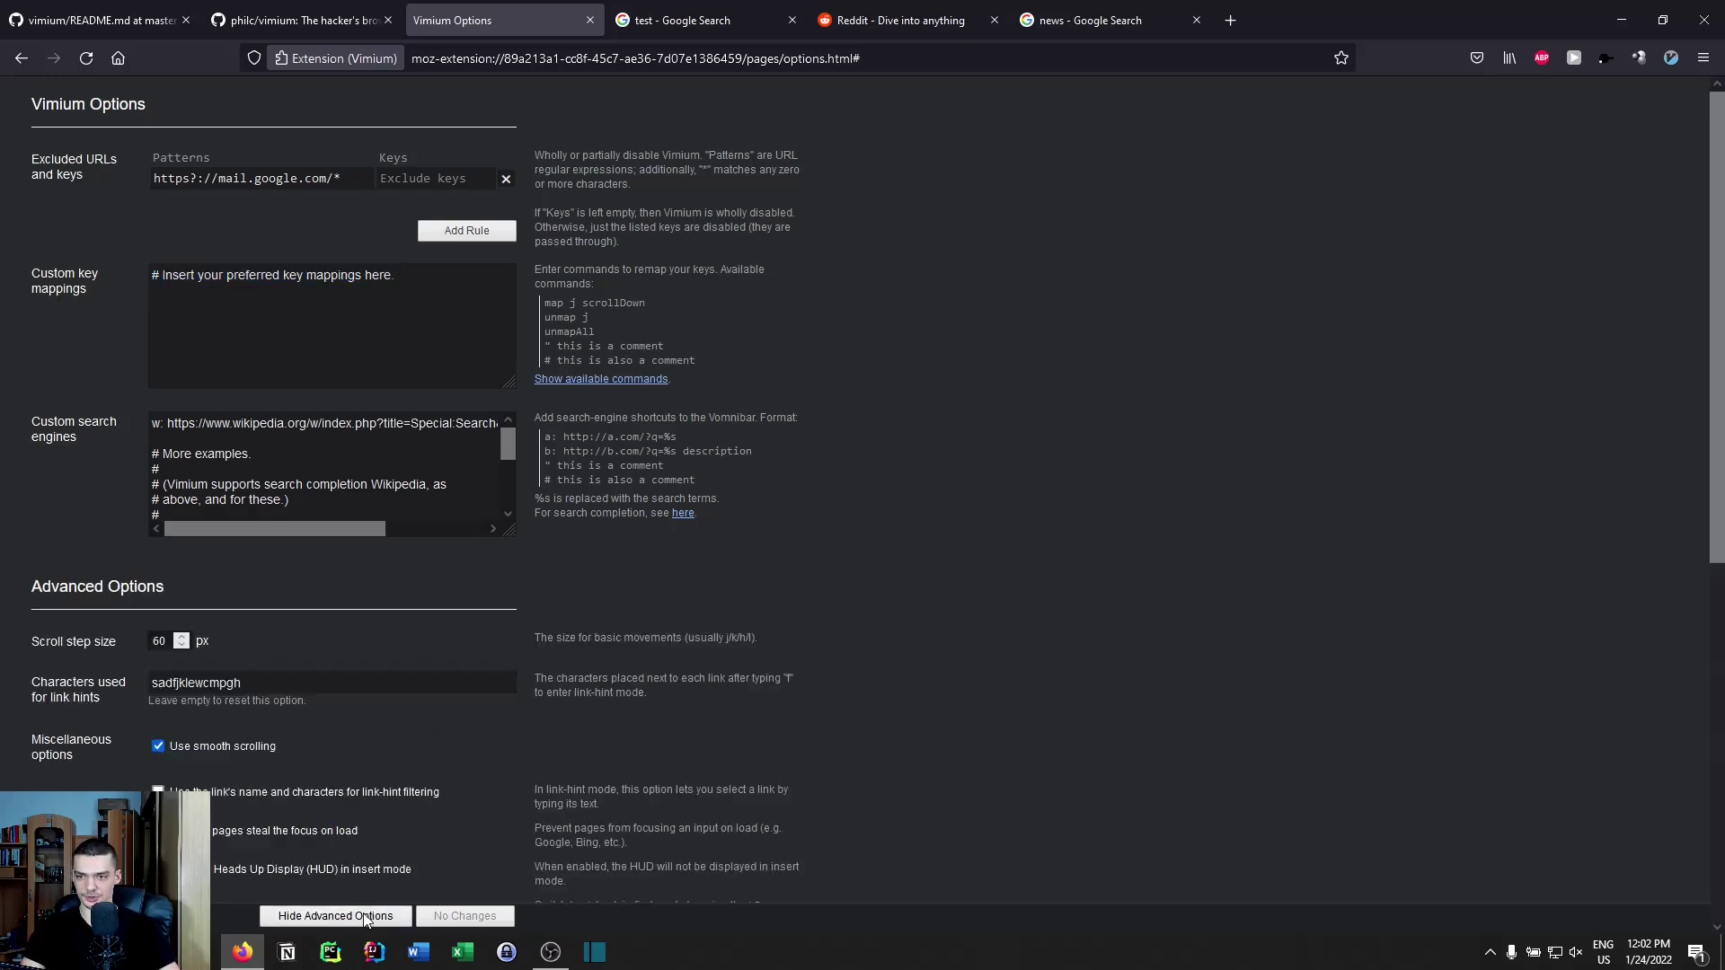
scroll(440, 721, "down", 8)
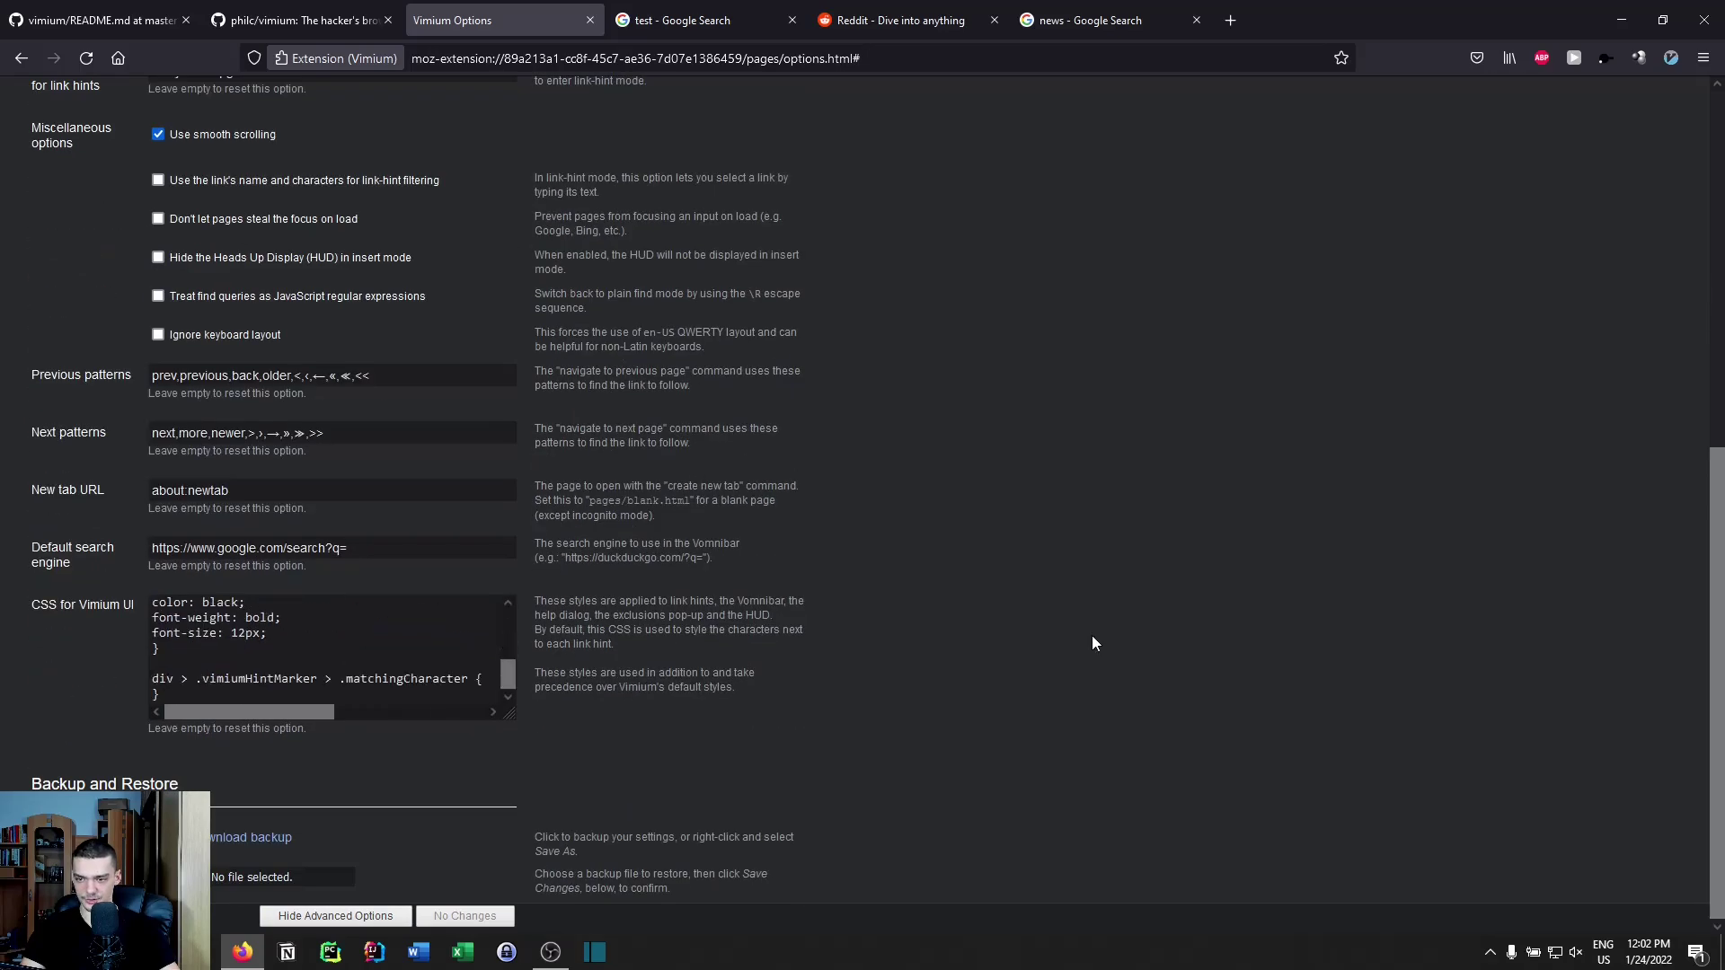
scroll(1092, 643, "up", 8)
- Switch back and forth through the open tabs and finish on the vimium README tab
left_click(734, 8)
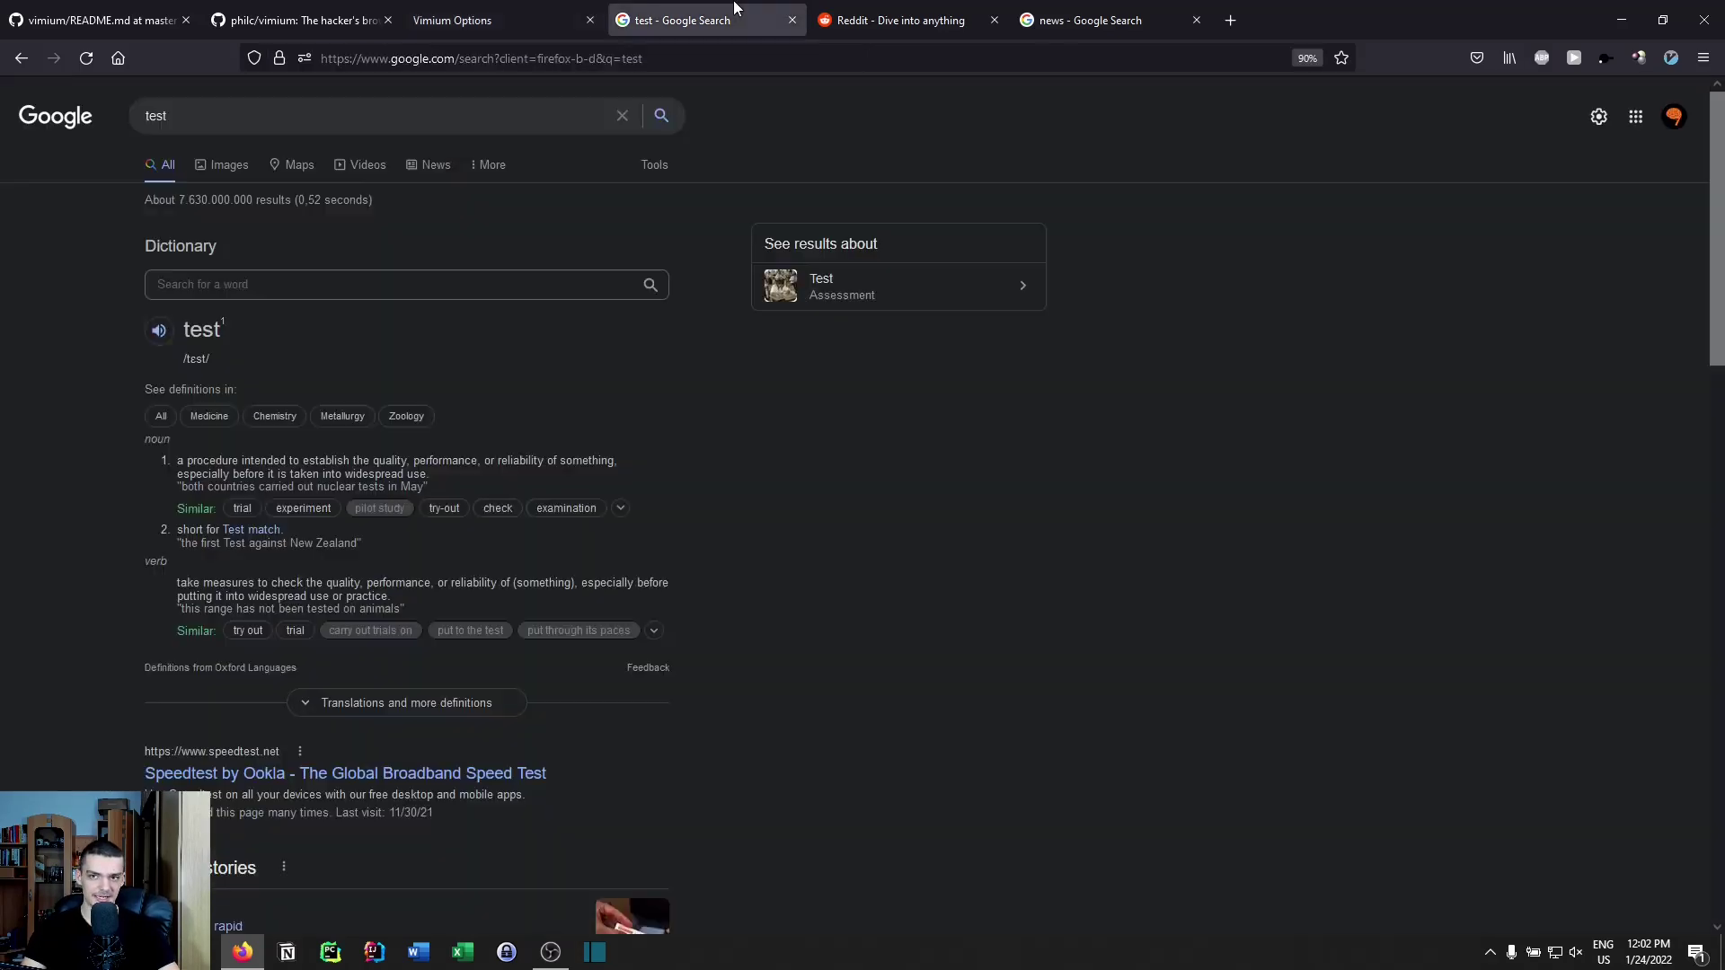
left_click(499, 9)
left_click(342, 9)
left_click(167, 9)
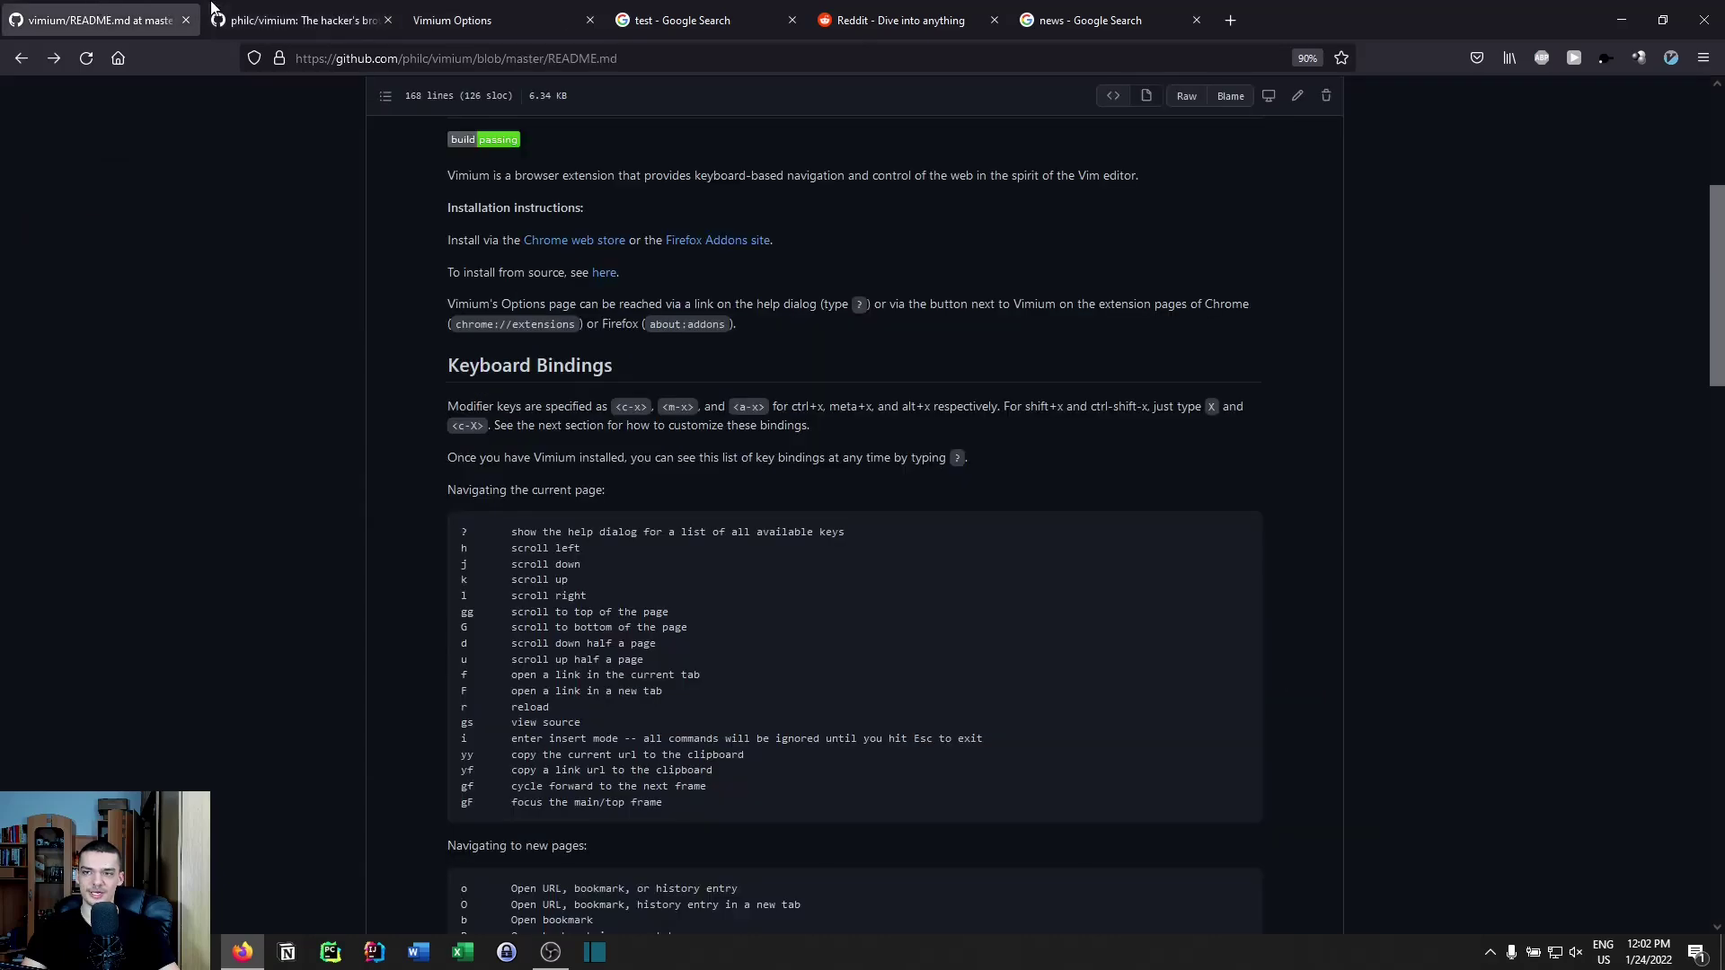
left_click(297, 9)
left_click(498, 9)
left_click(709, 9)
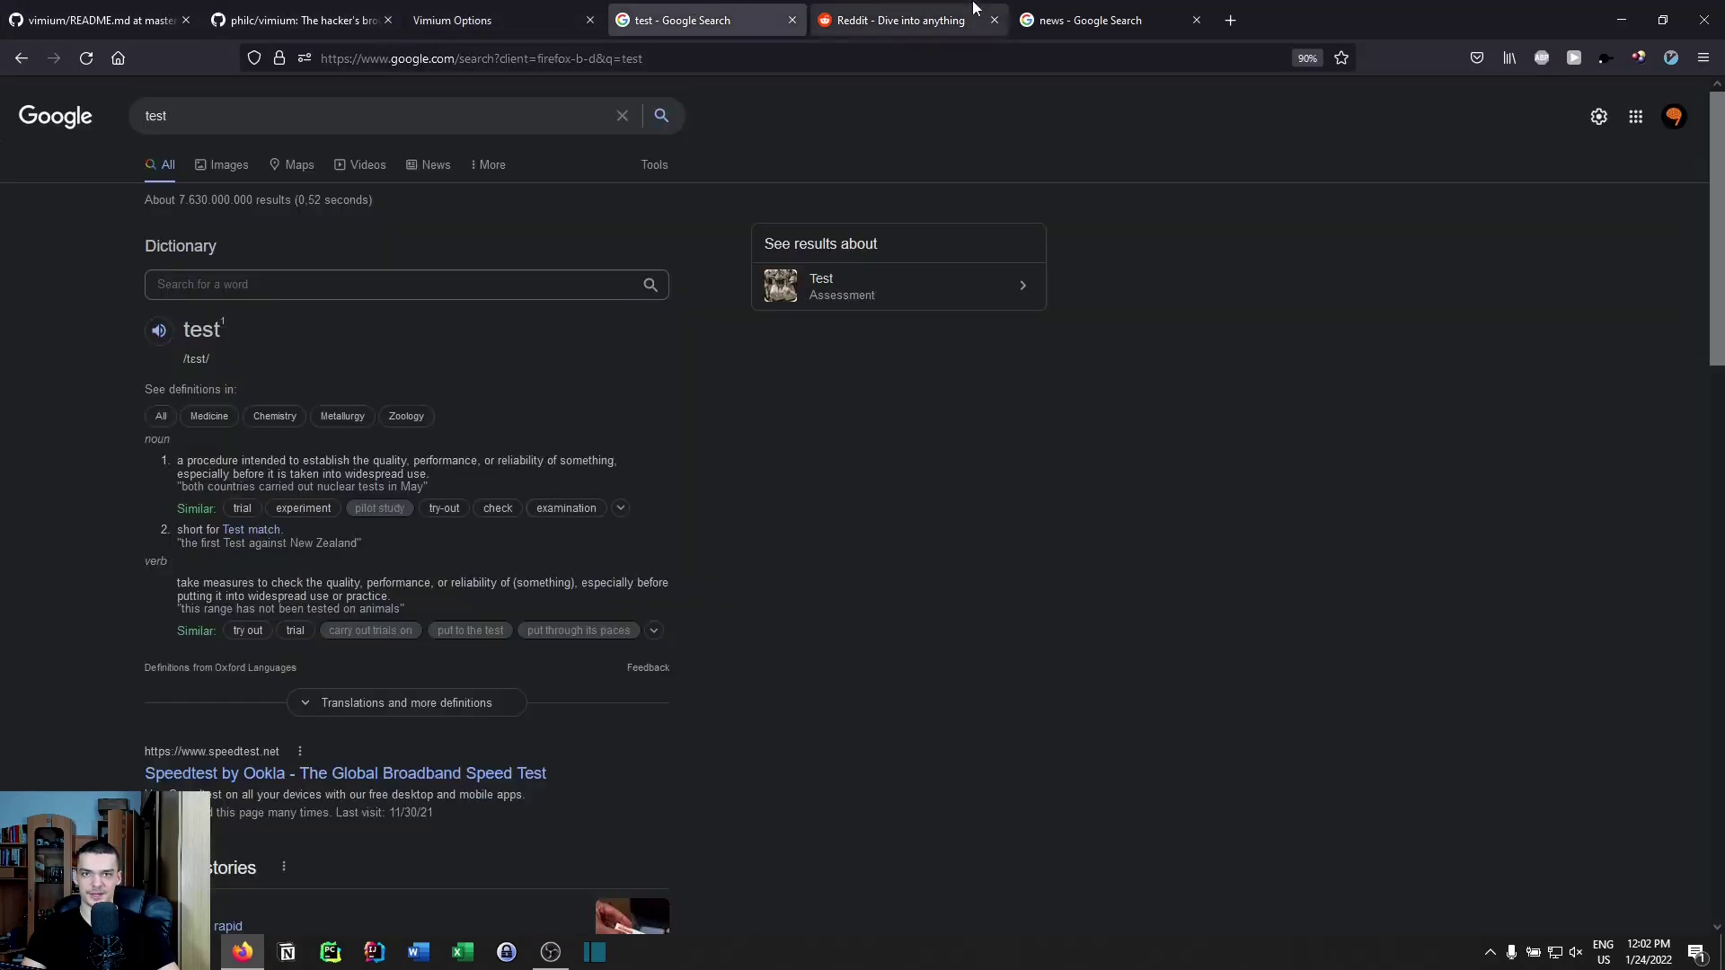
left_click(1104, 9)
left_click(899, 9)
left_click(710, 9)
left_click(498, 9)
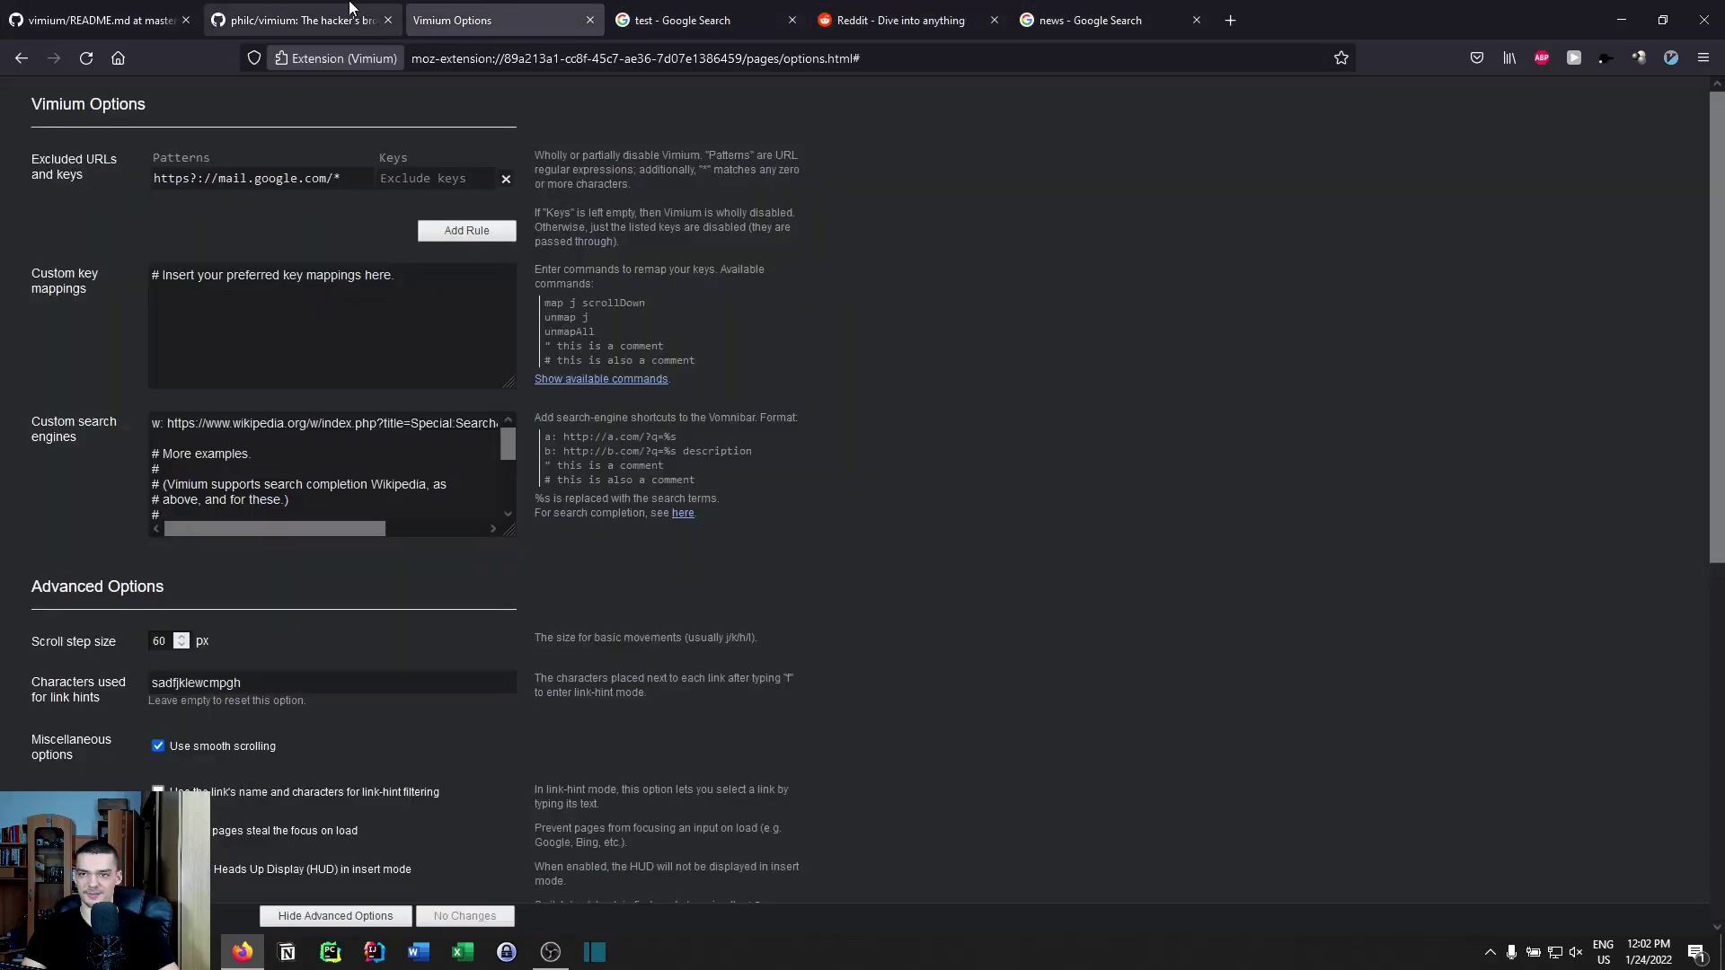
left_click(103, 16)
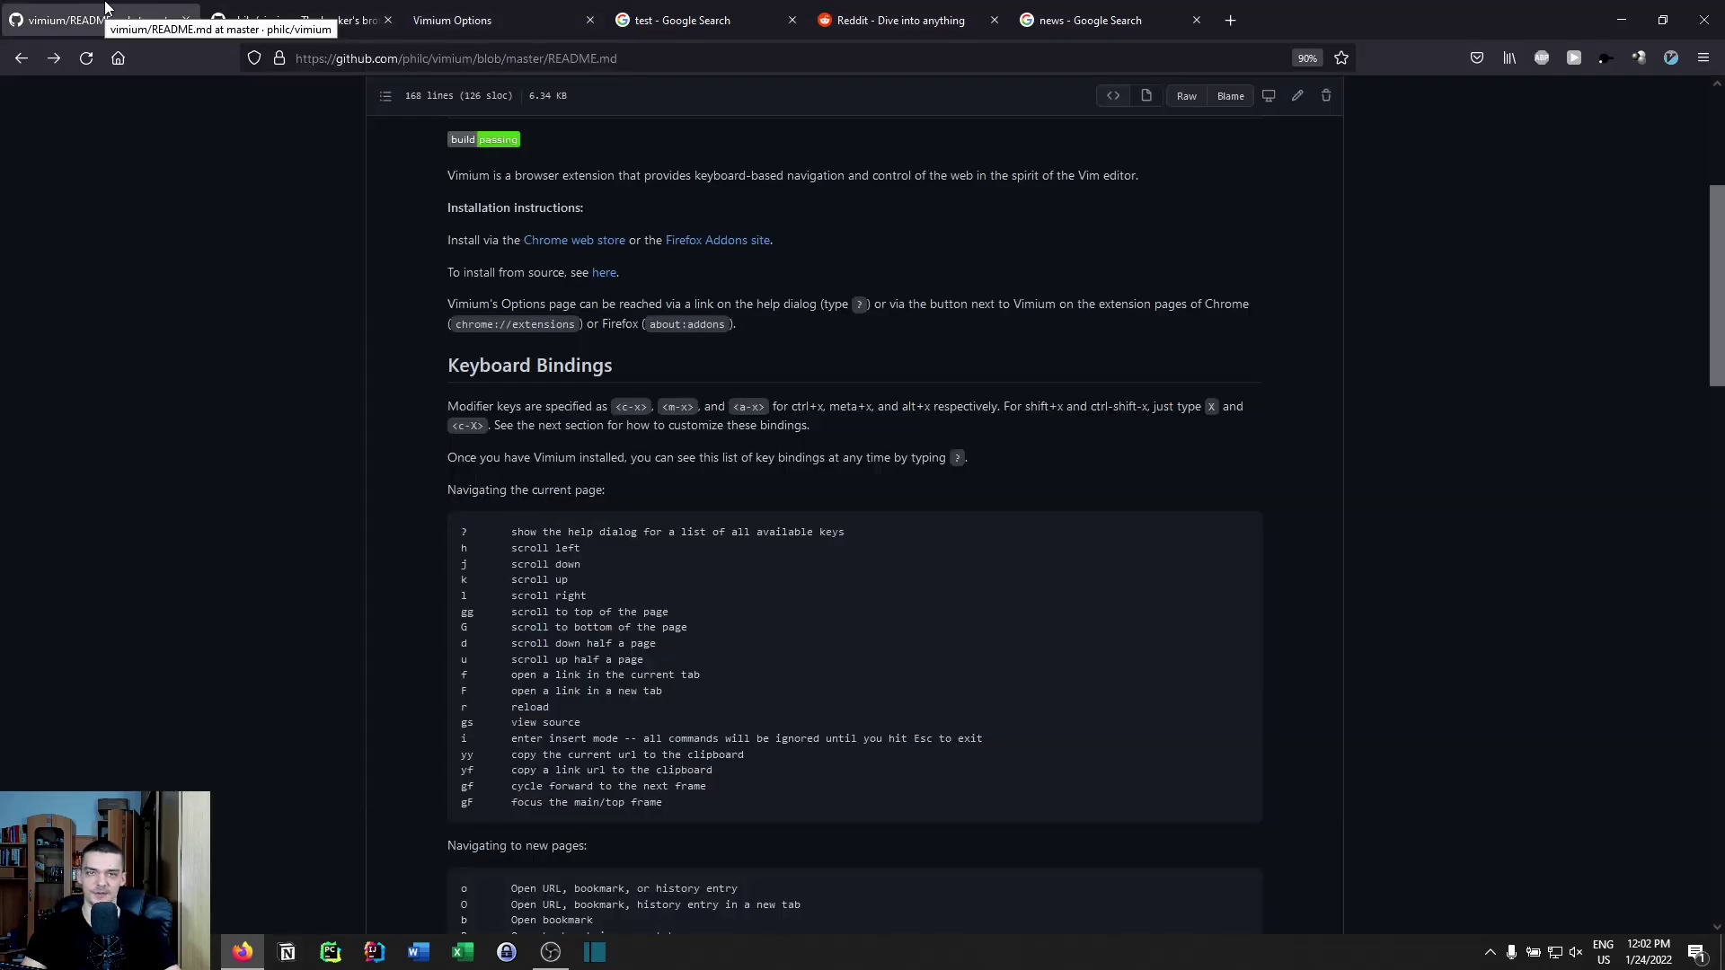